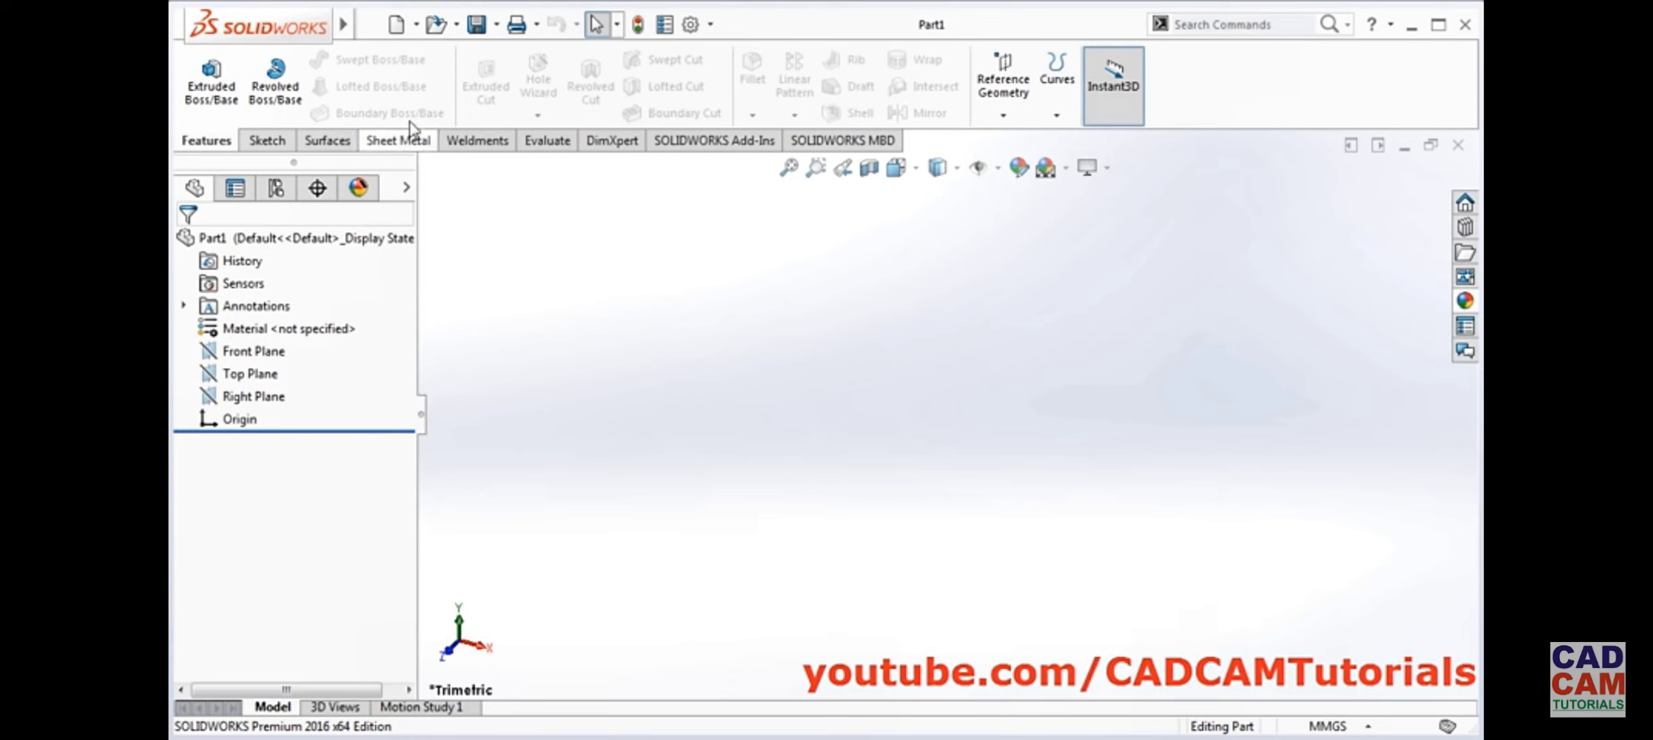
Show the Top Plane in the graphics area of the empty Part1, then deselect it
left_click(242, 375)
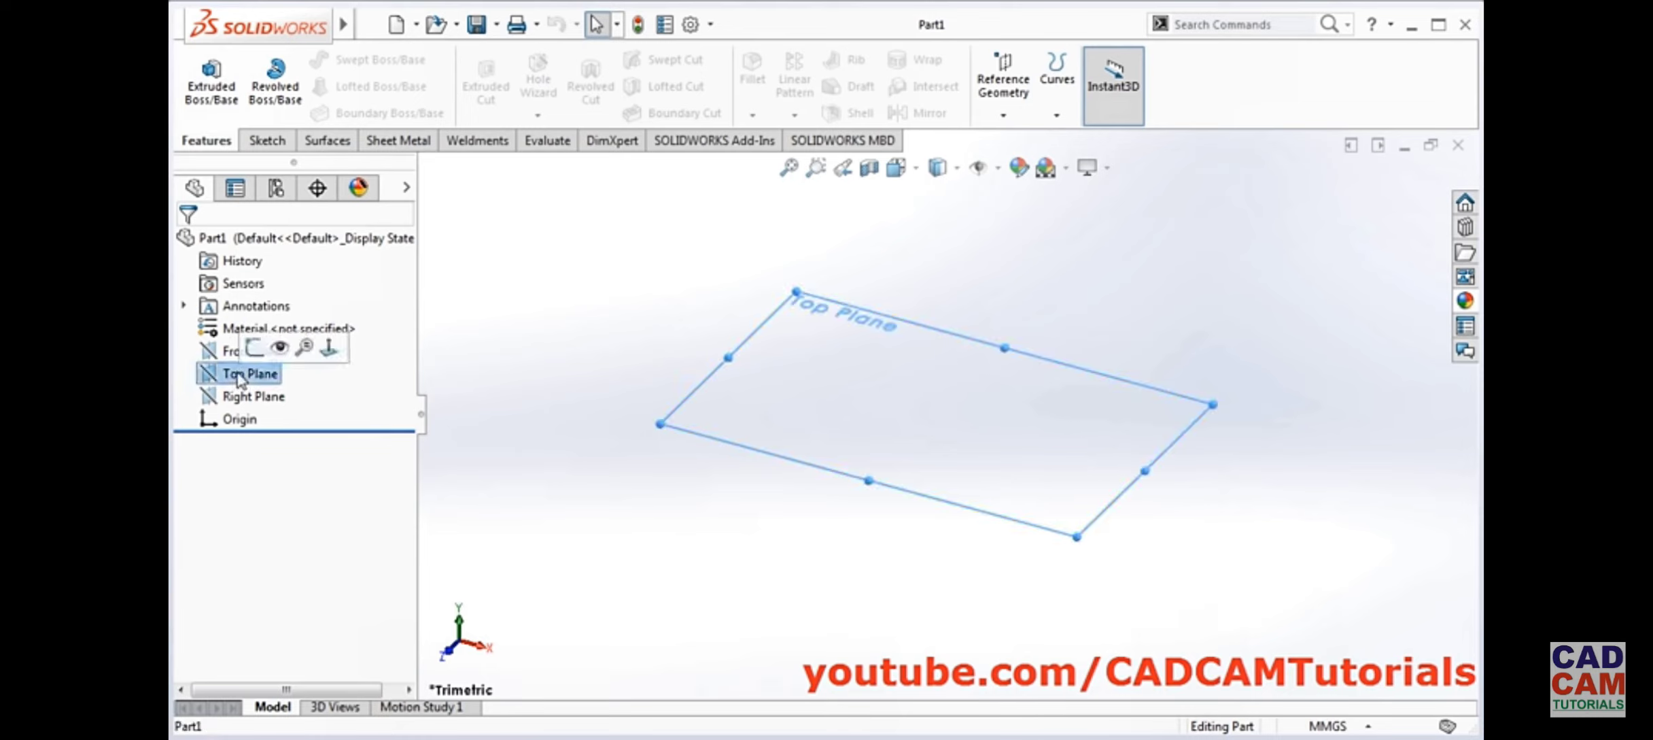
left_click(279, 348)
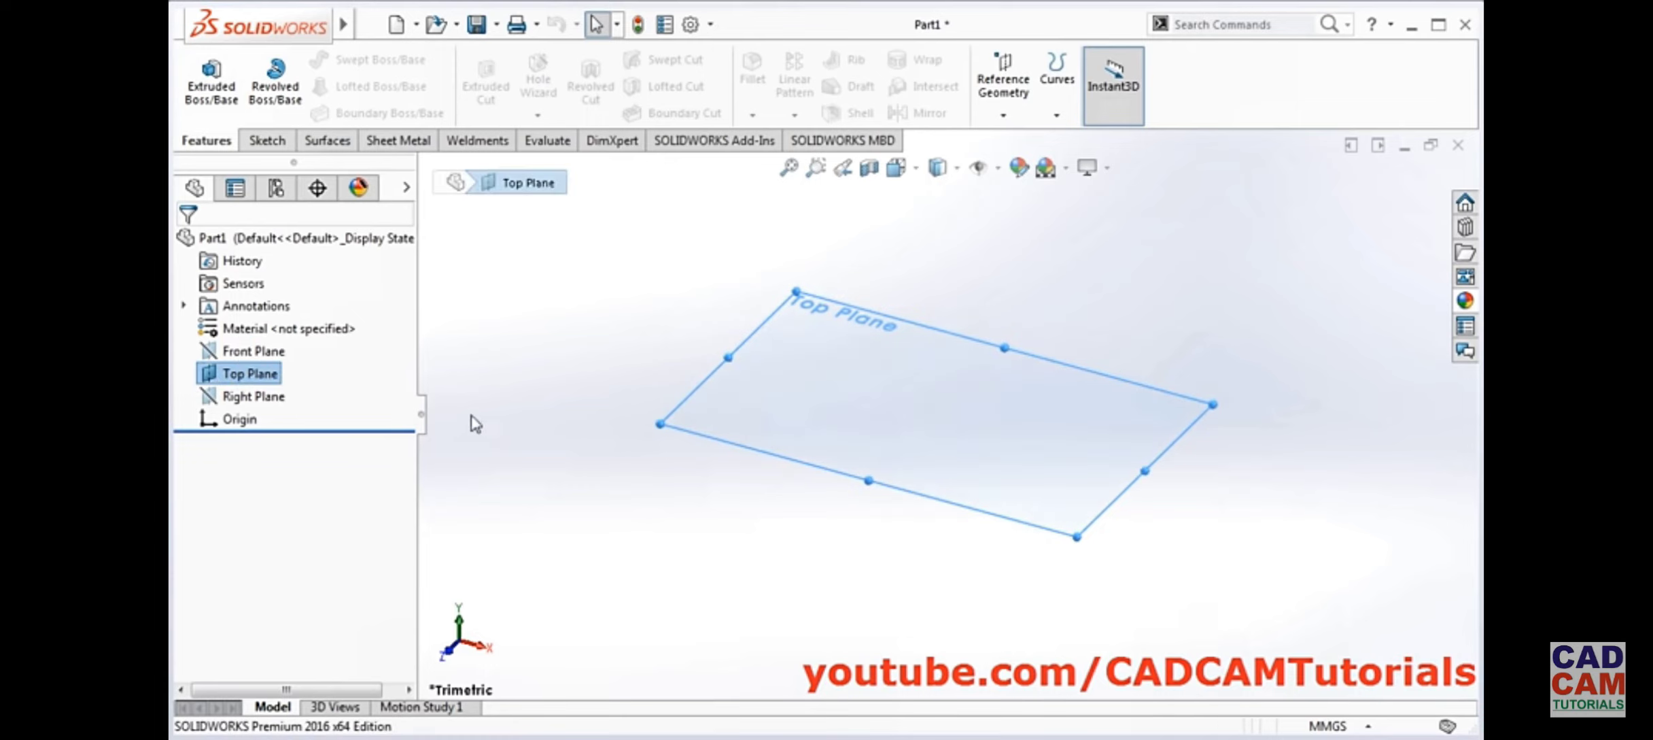
left_click(706, 533)
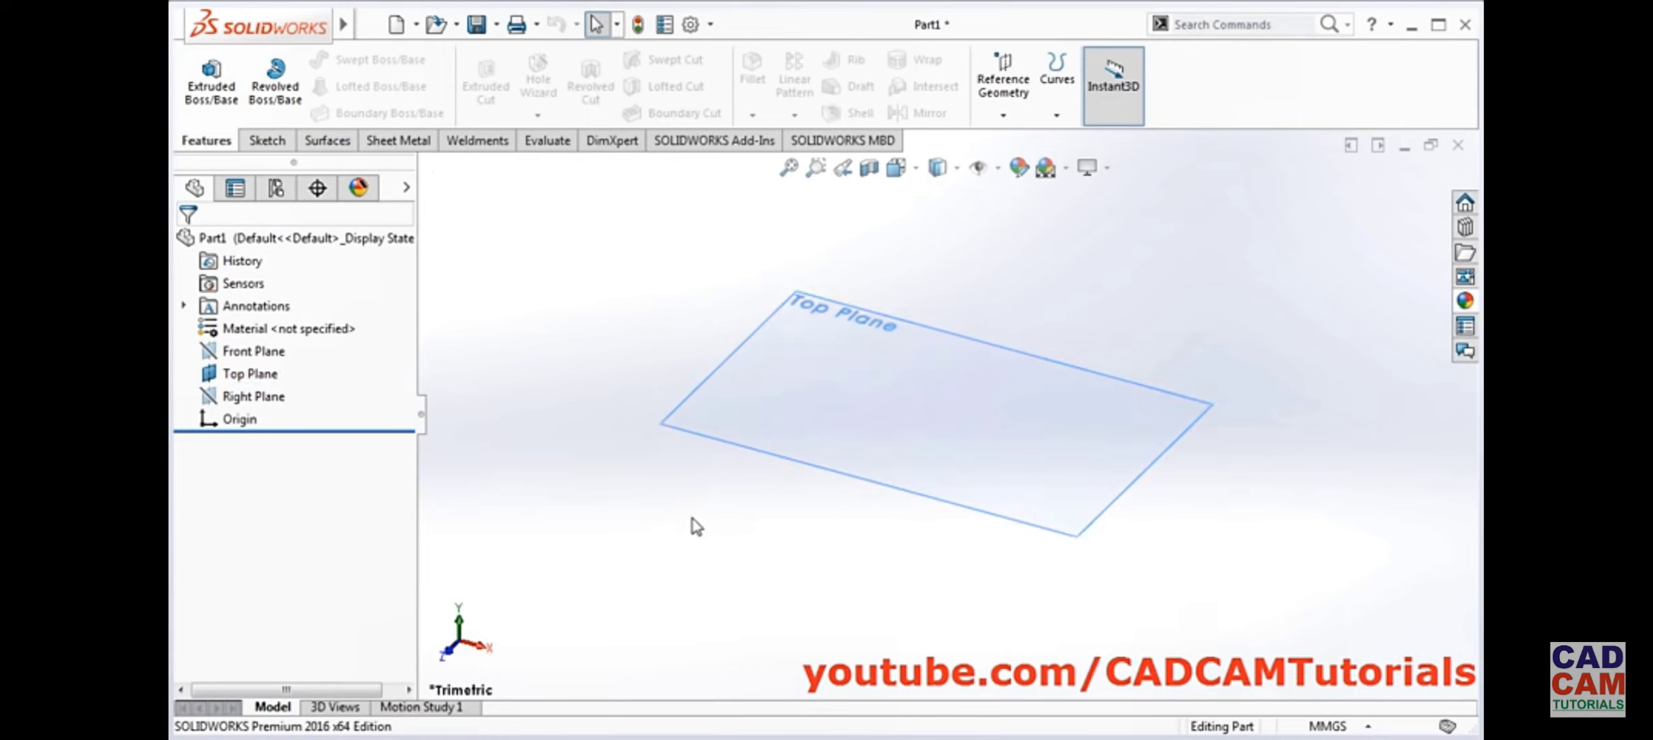
scroll(693, 525, "down", 2)
scroll(687, 524, "up", 4)
scroll(1138, 238, "down", 2)
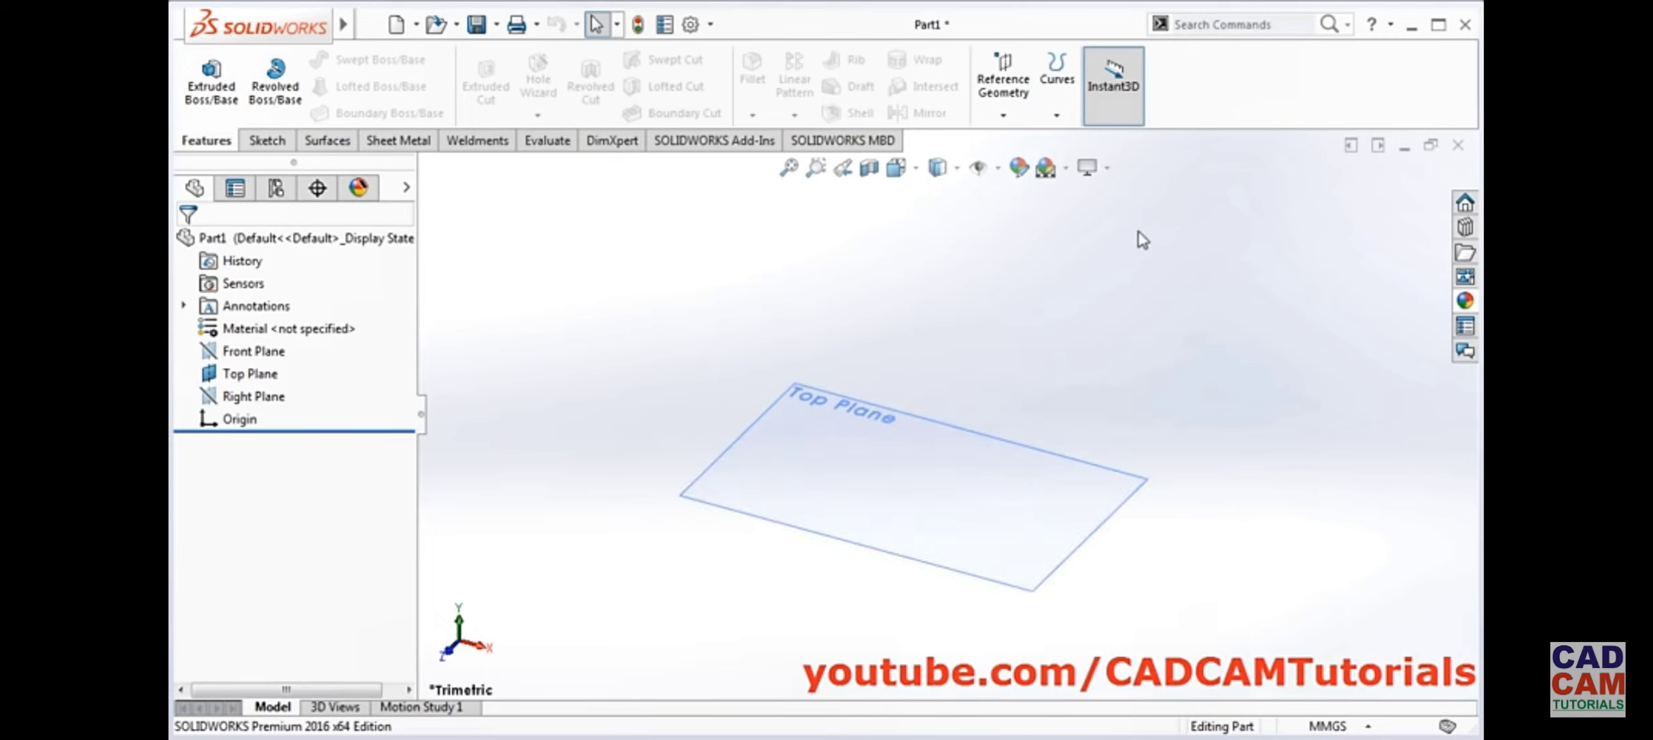
scroll(1084, 265, "up", 2)
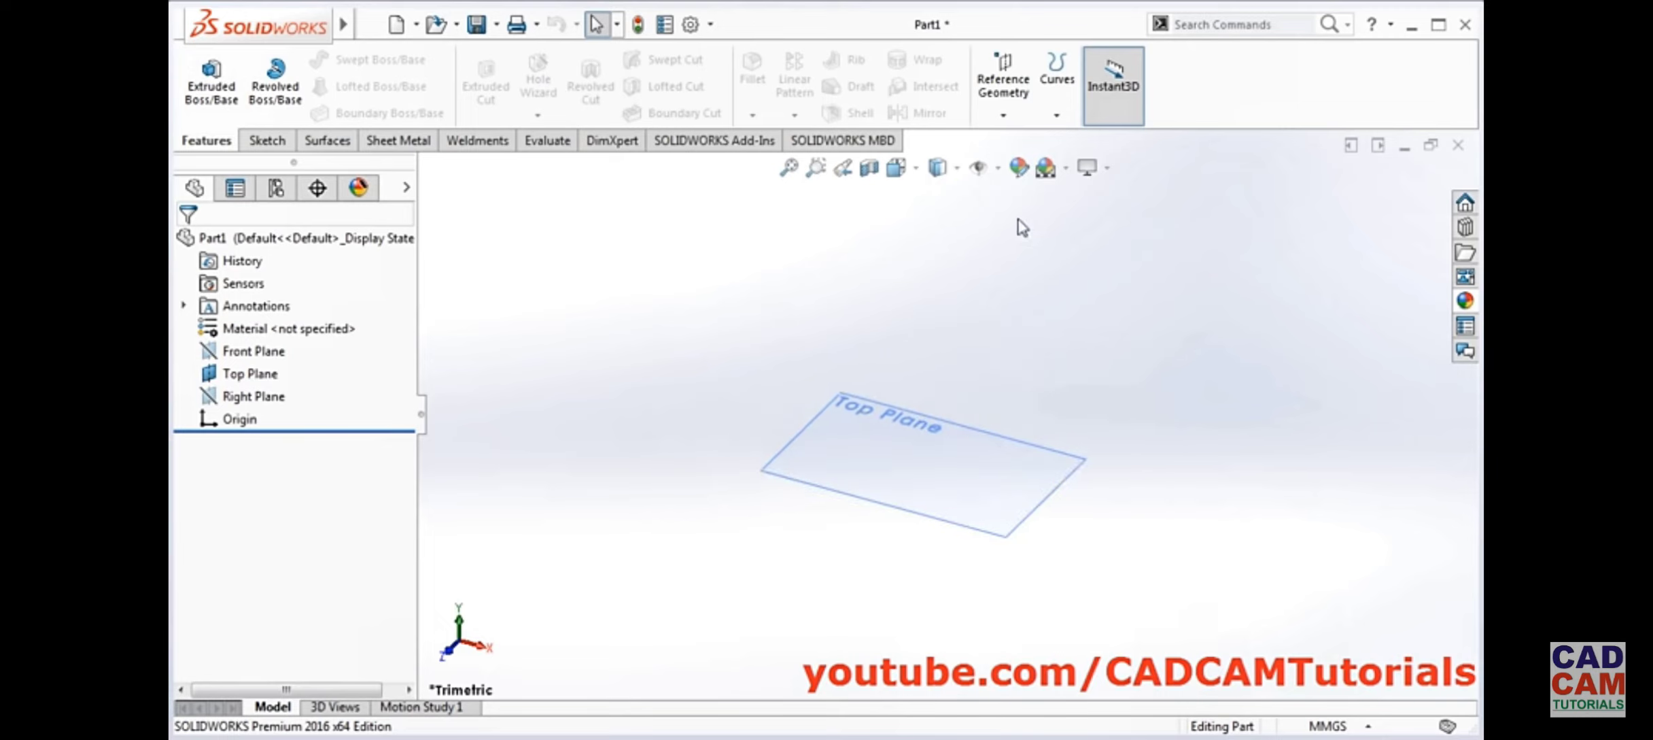
Create two reference planes offset 50 mm apart from the Top Plane
left_click(1005, 114)
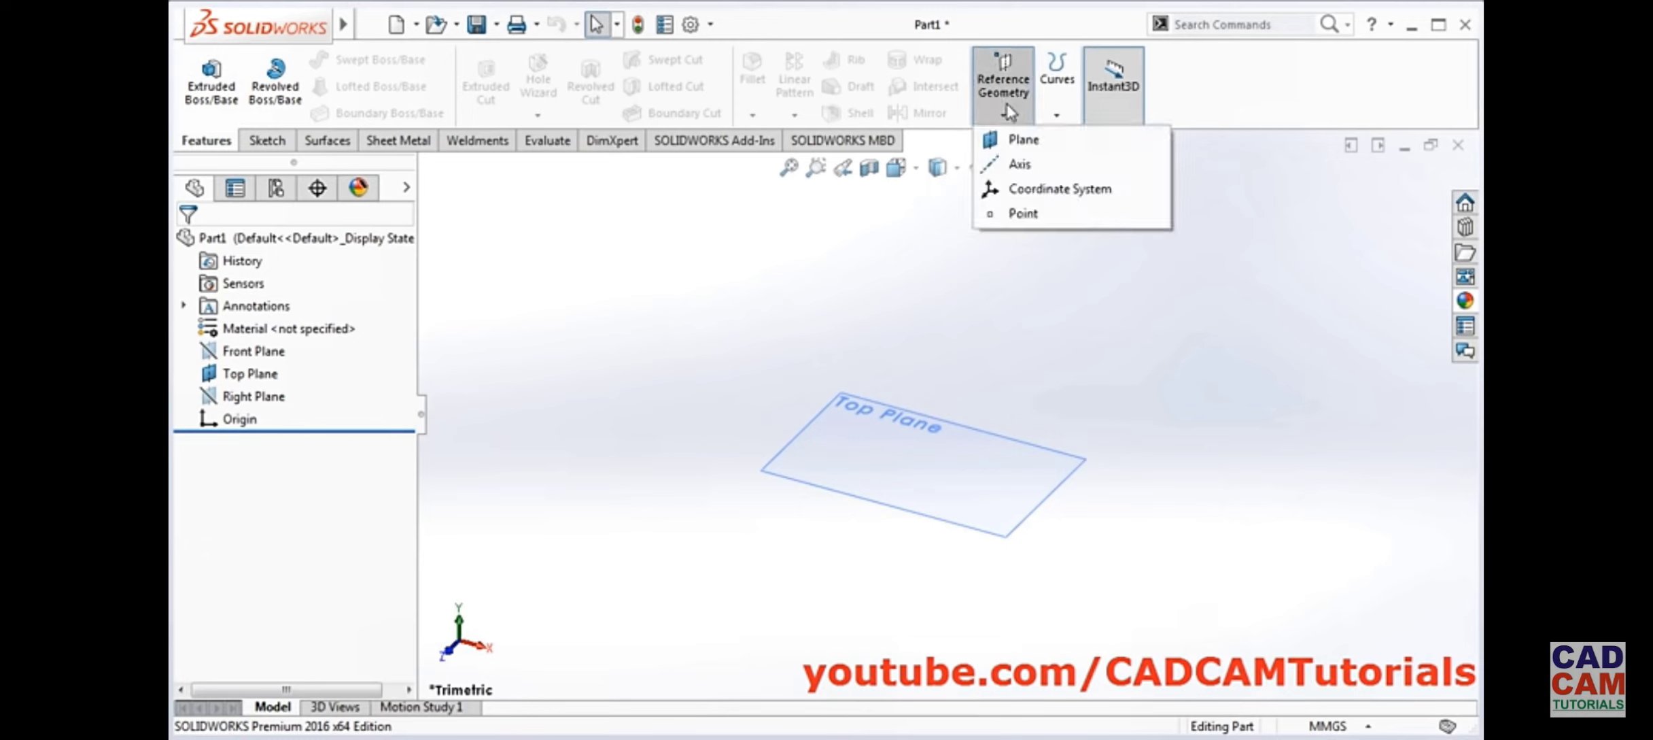
left_click(1026, 140)
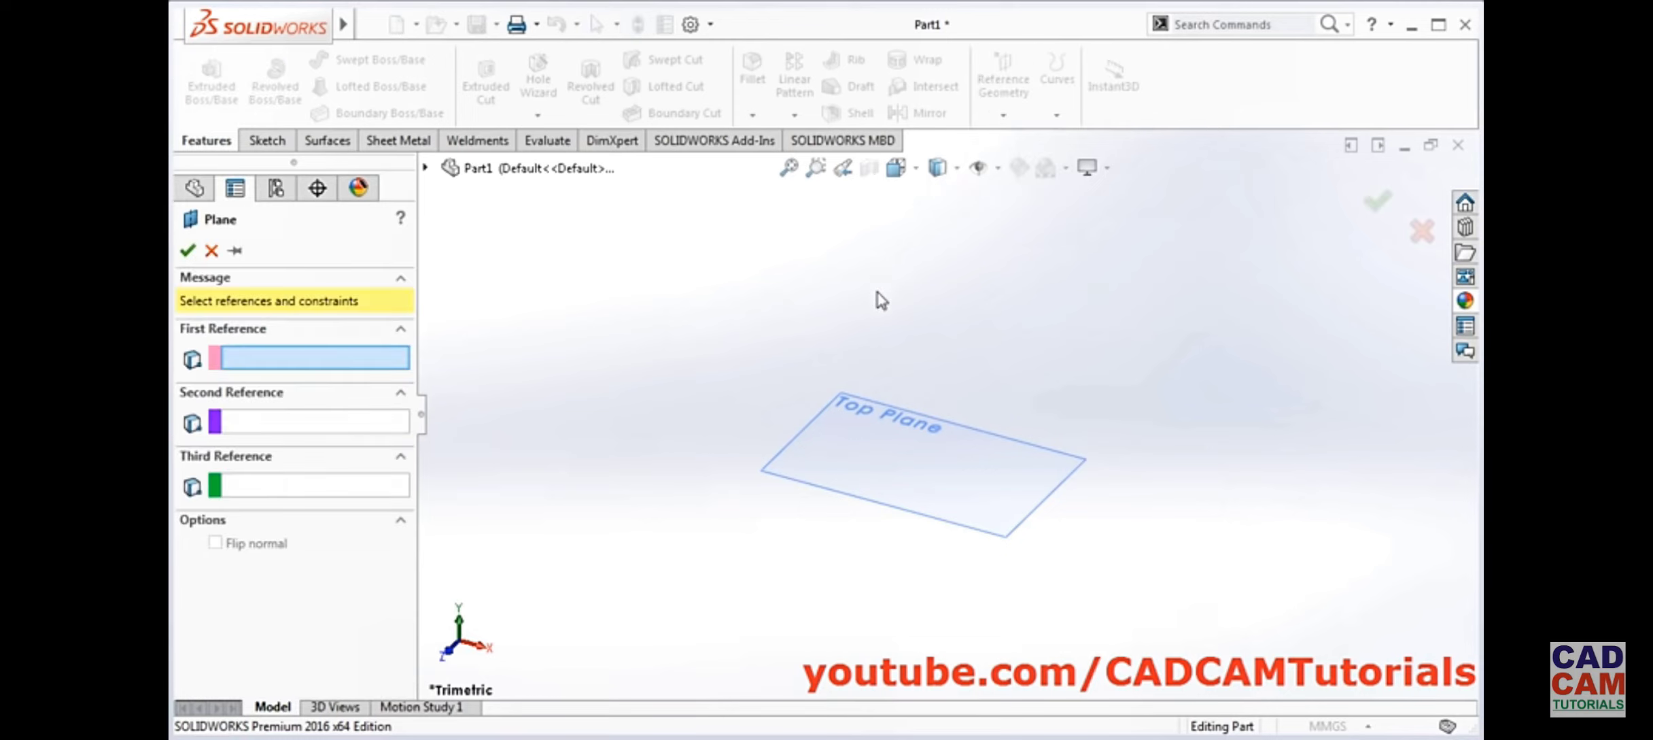
left_click(639, 435)
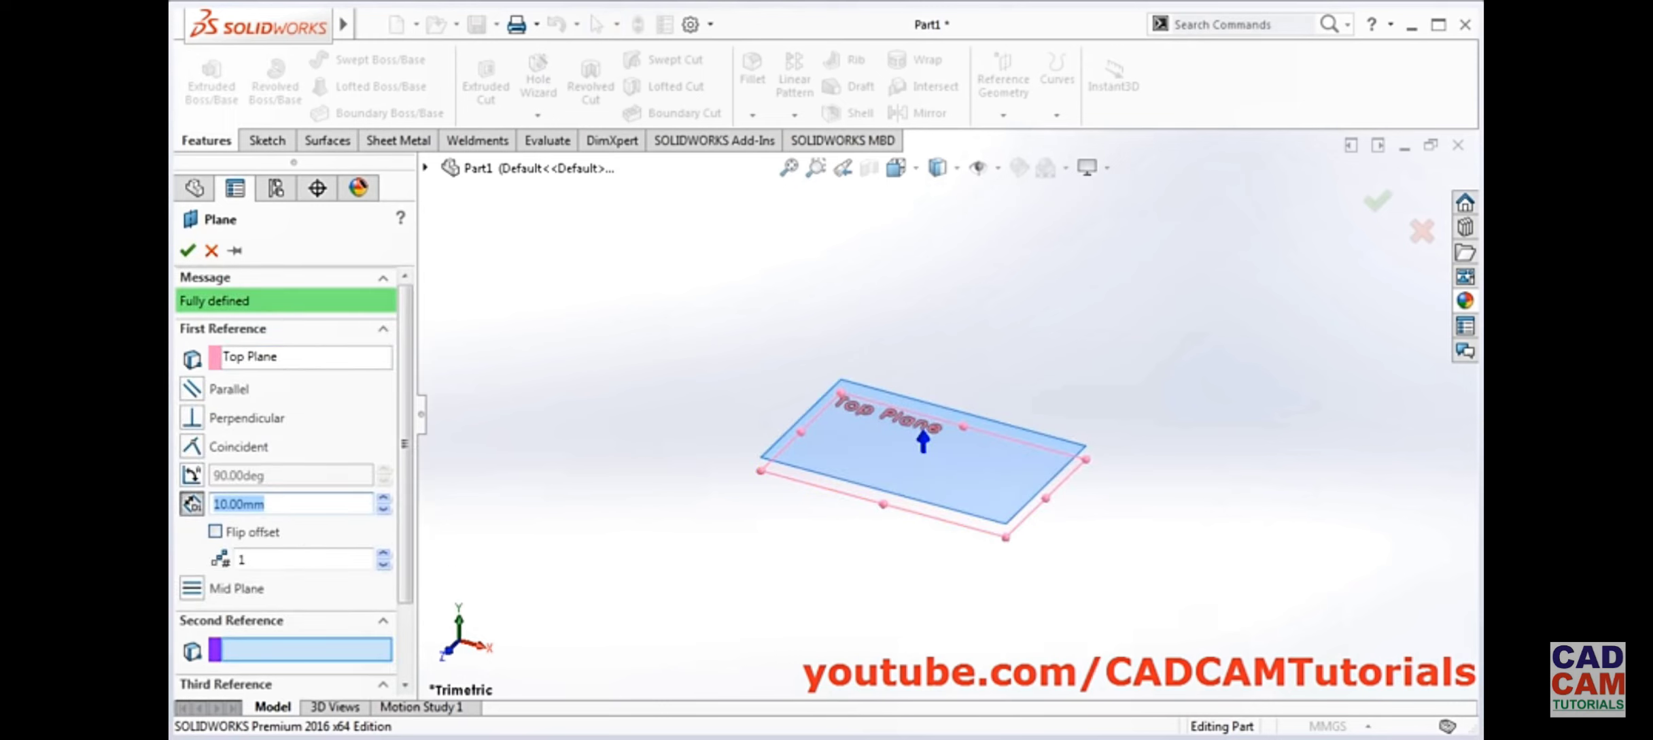
type("50")
key("Return")
left_click(295, 558)
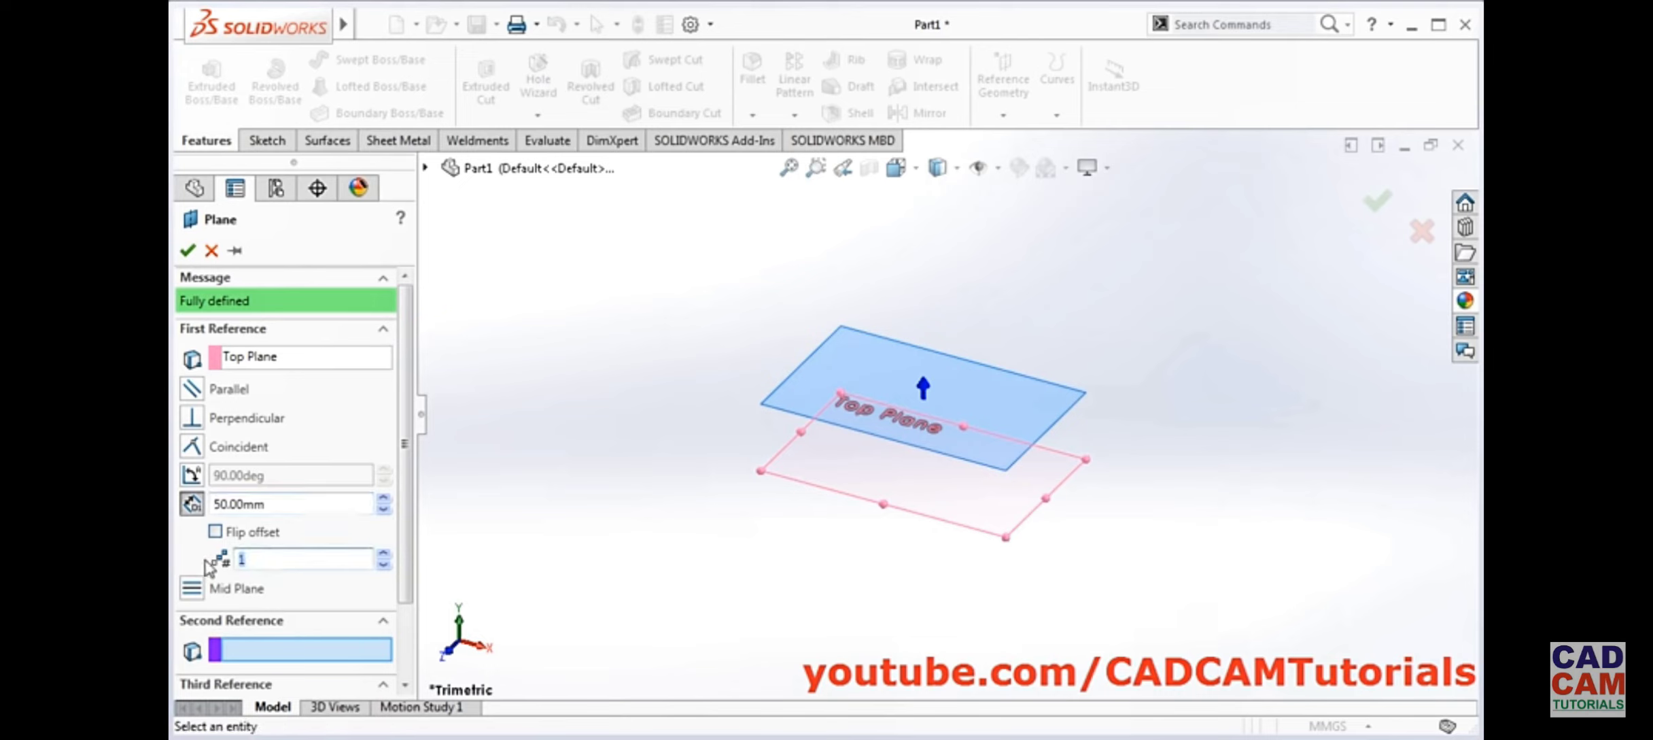
type("2")
key("Return")
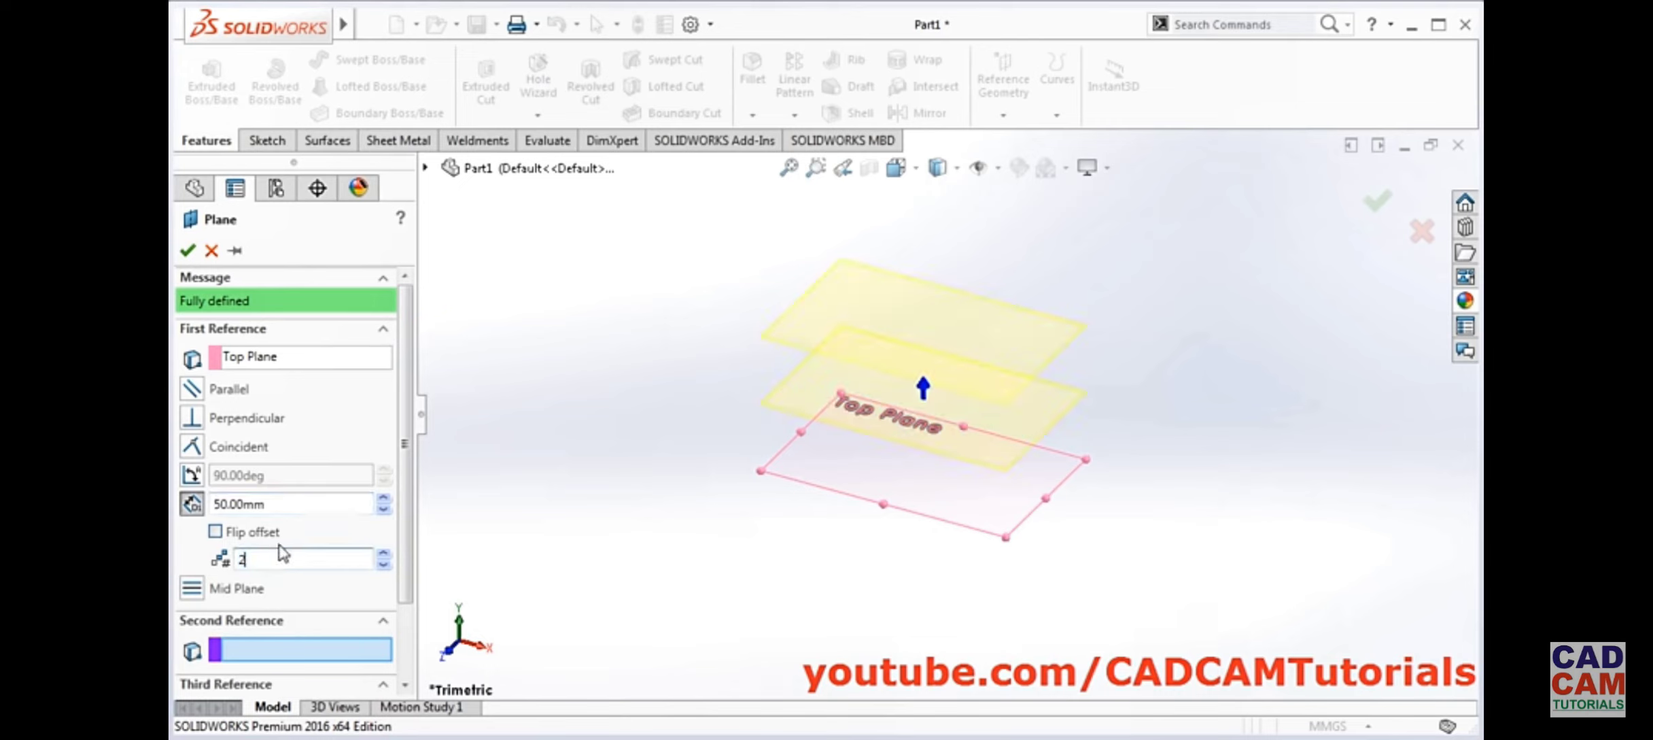
left_click(188, 250)
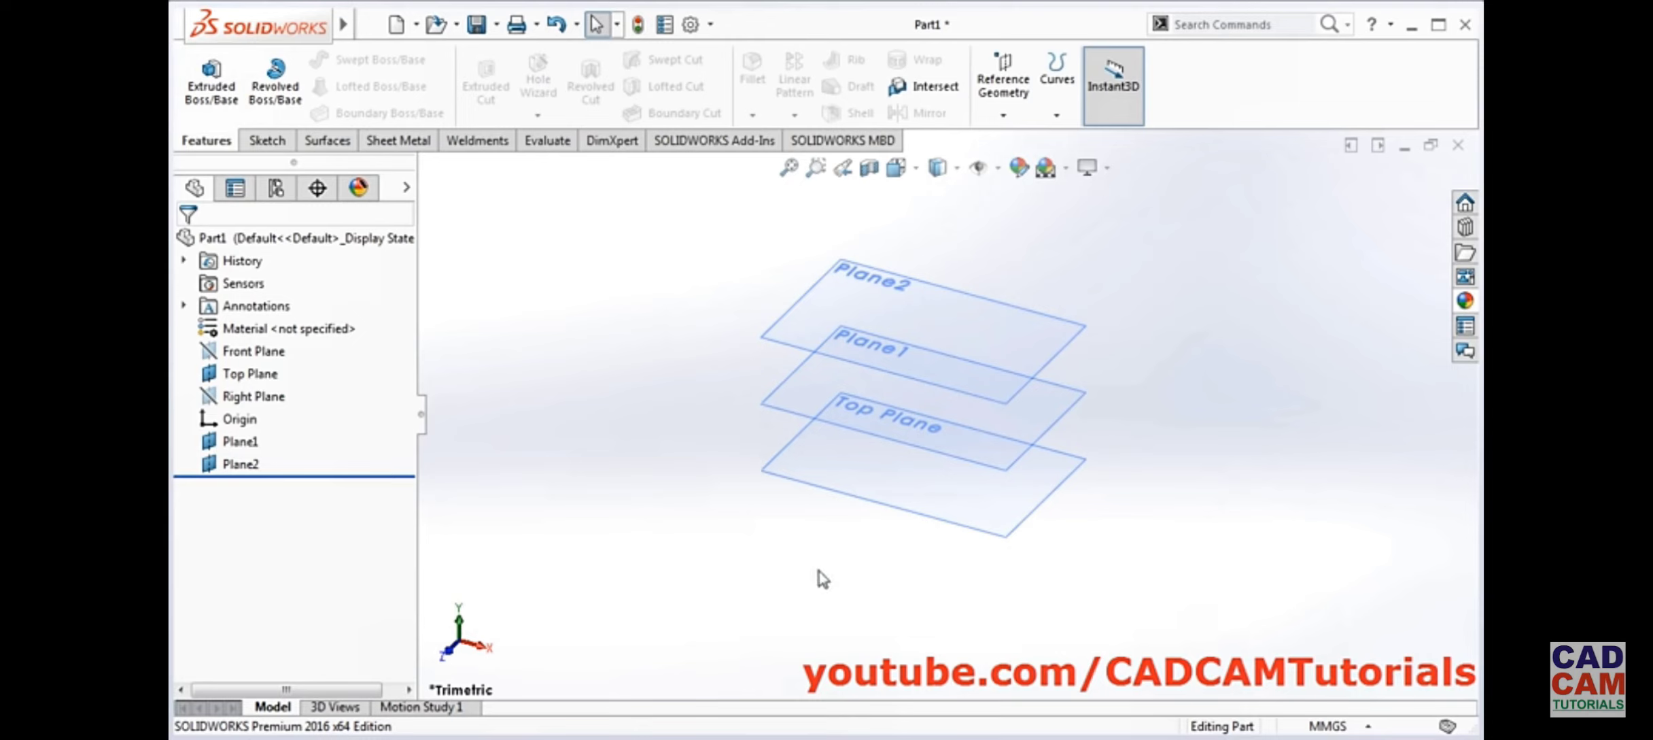
scroll(959, 256, "down", 2)
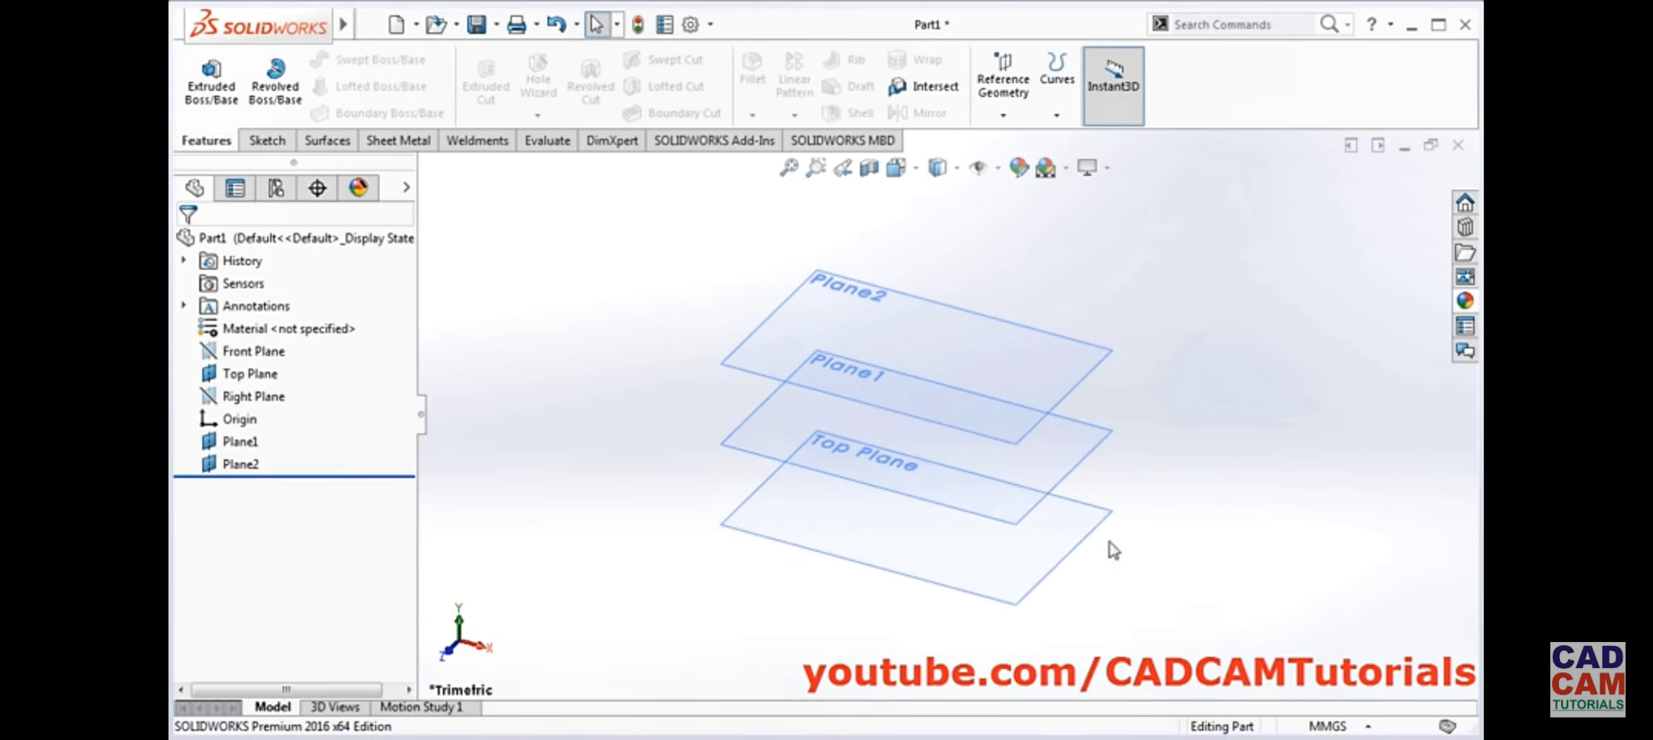
Draw Sketch1, a center rectangle at the origin on the Top Plane, then select Plane1
left_click(902, 559)
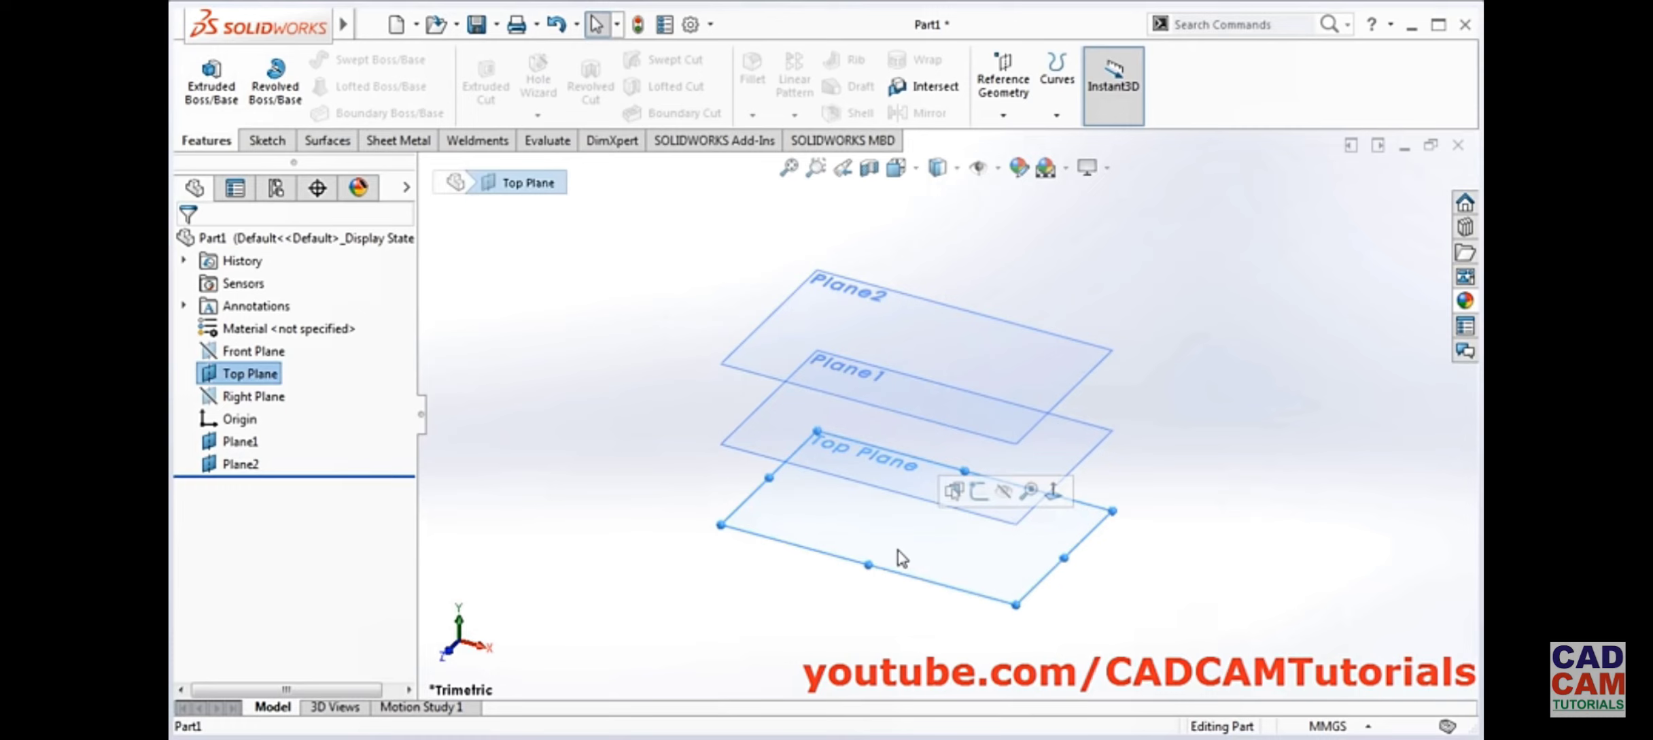
left_click(979, 491)
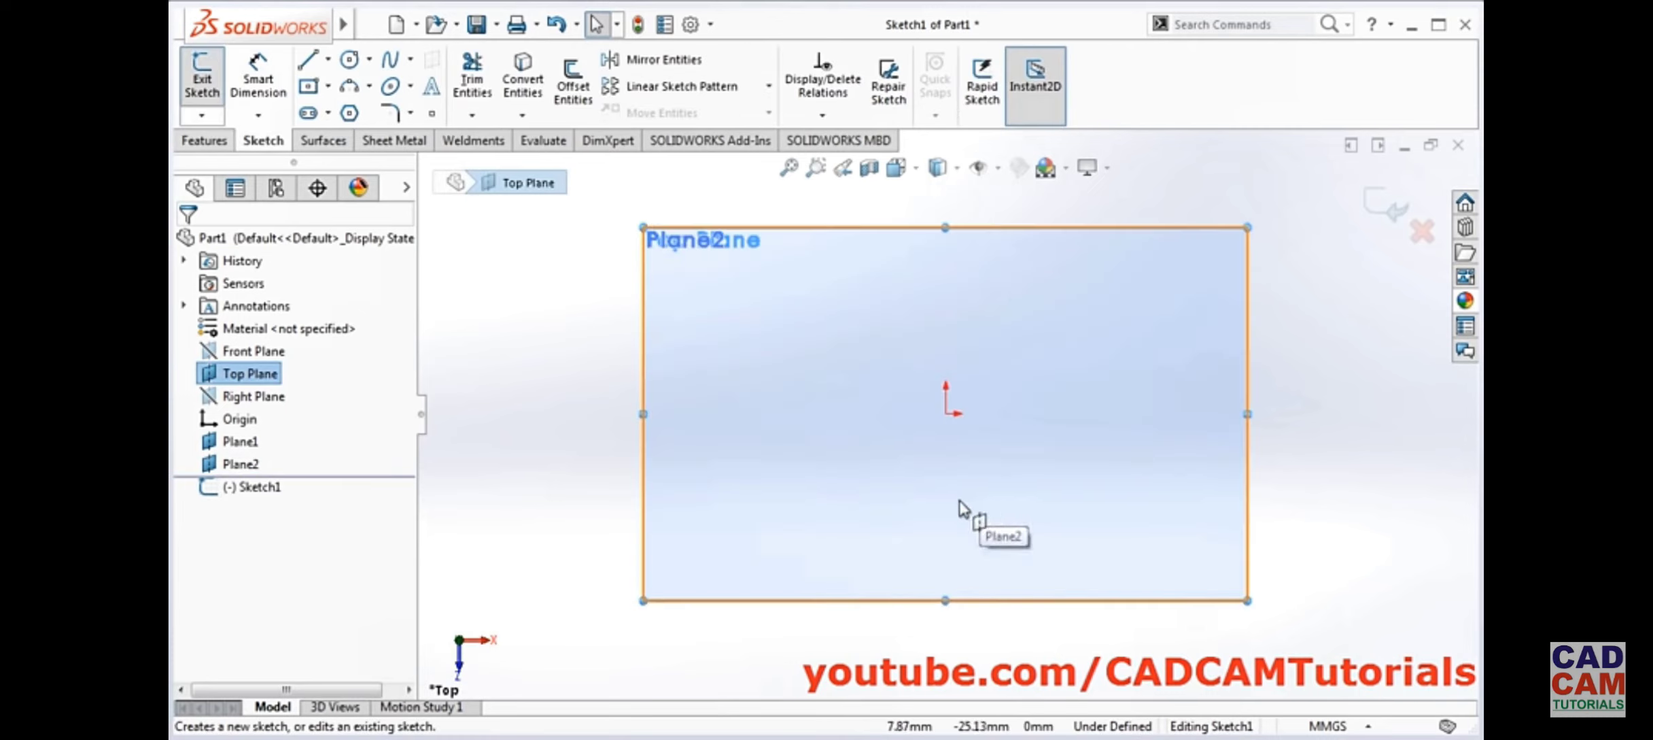
left_click(312, 92)
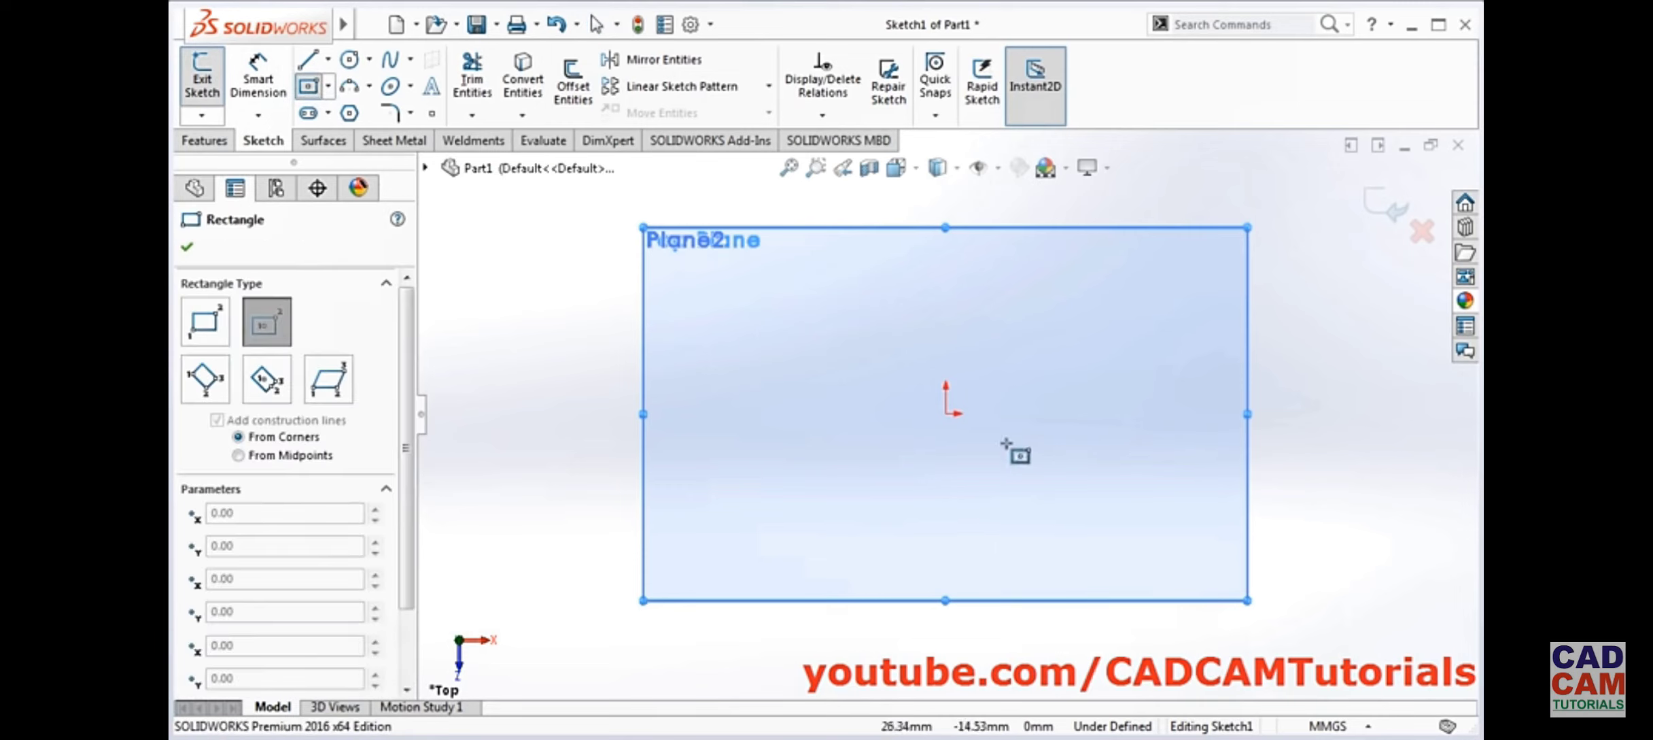
left_click(945, 412)
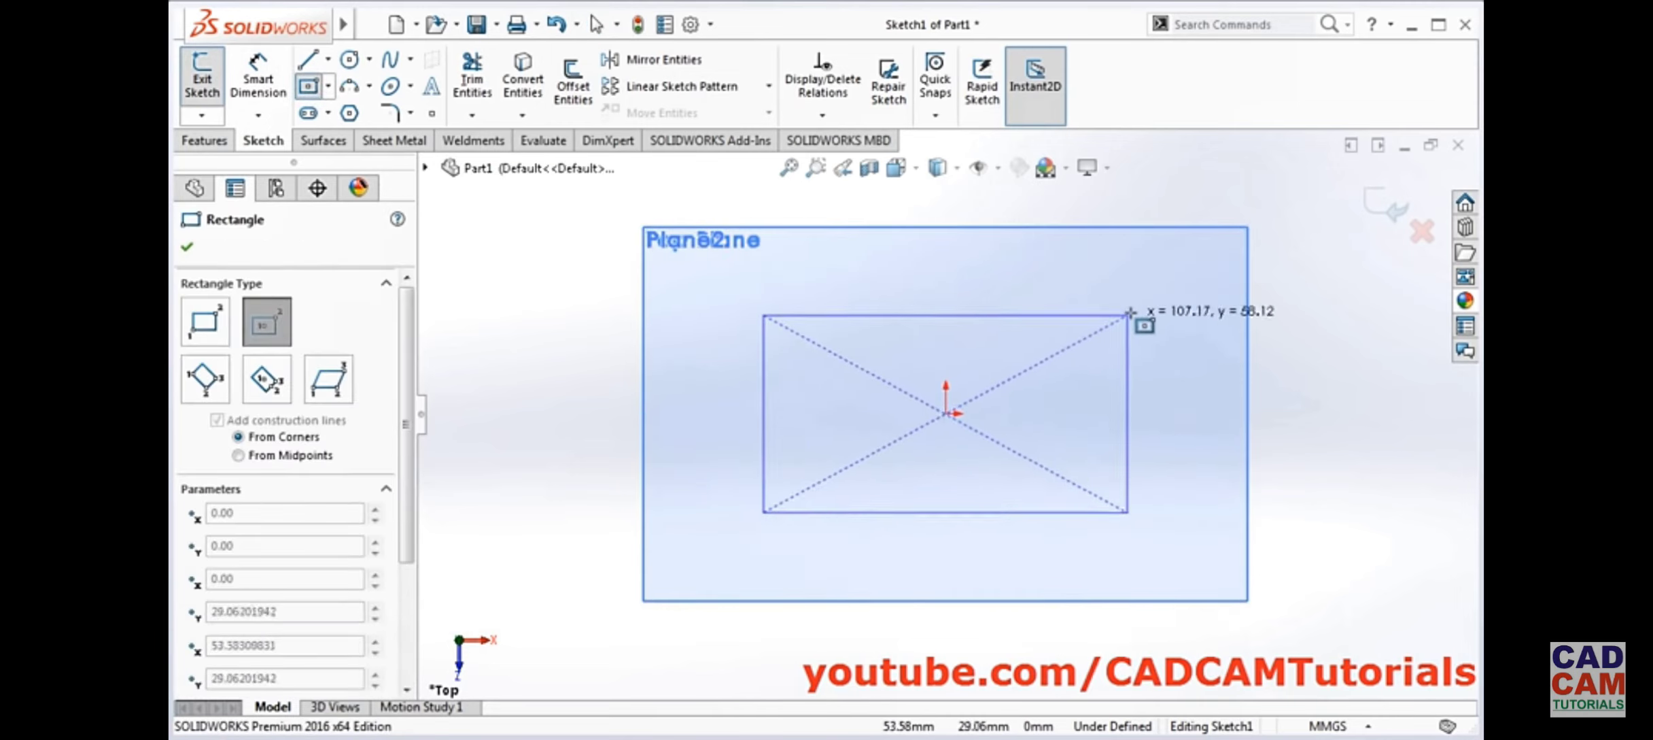
left_click(1180, 270)
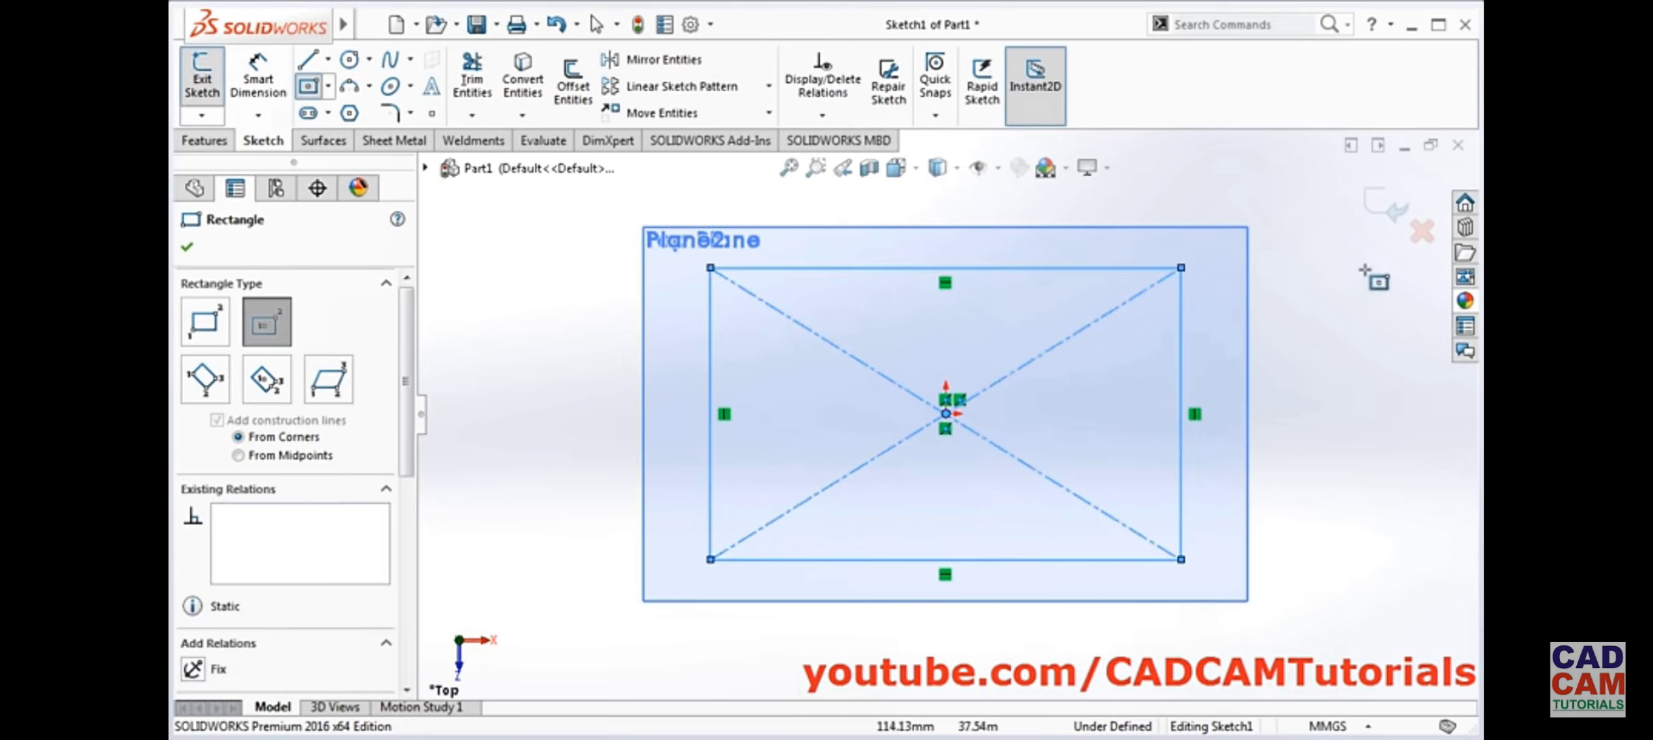
left_click(1393, 210)
mouse_move(953, 470)
middle_mouse_down()
mouse_move(938, 356)
mouse_move(919, 376)
mouse_move(933, 372)
middle_mouse_up()
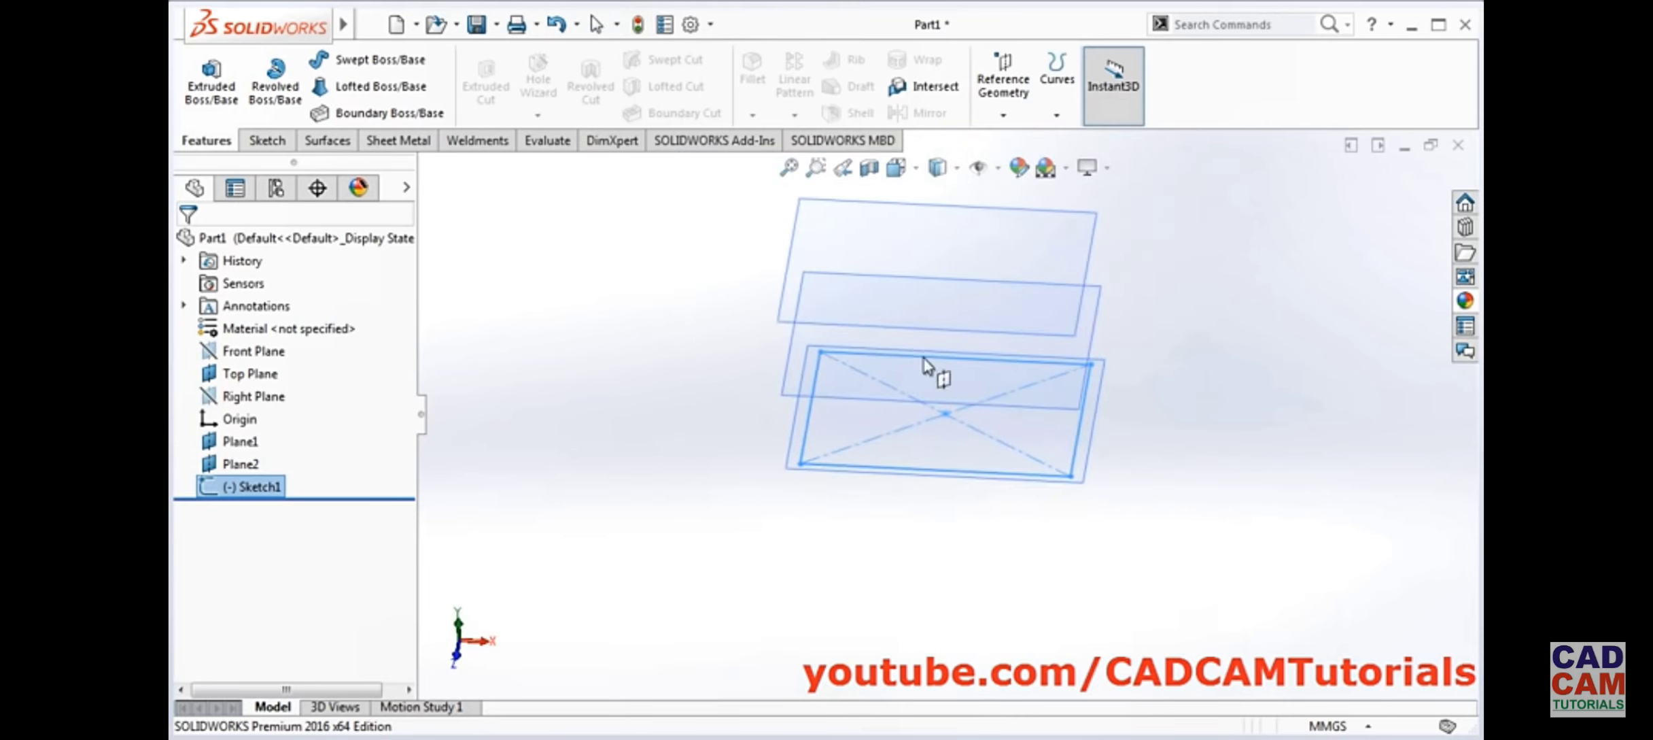
left_click(1241, 439)
left_click(1099, 316)
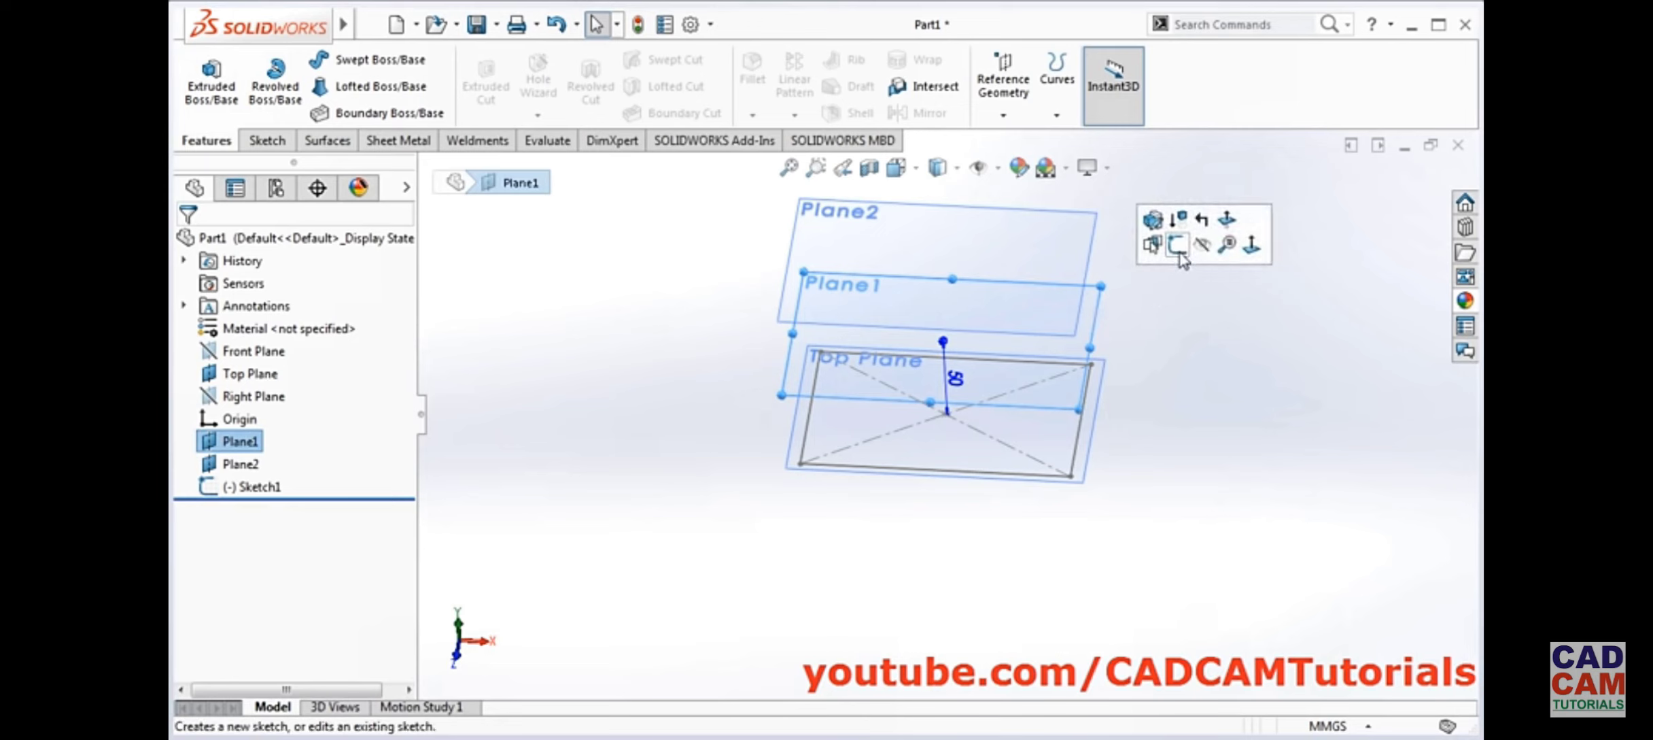
On Plane1, viewed Normal To, draw Sketch2 as a smaller origin-centred rectangle, then select Plane2
left_click(1179, 247)
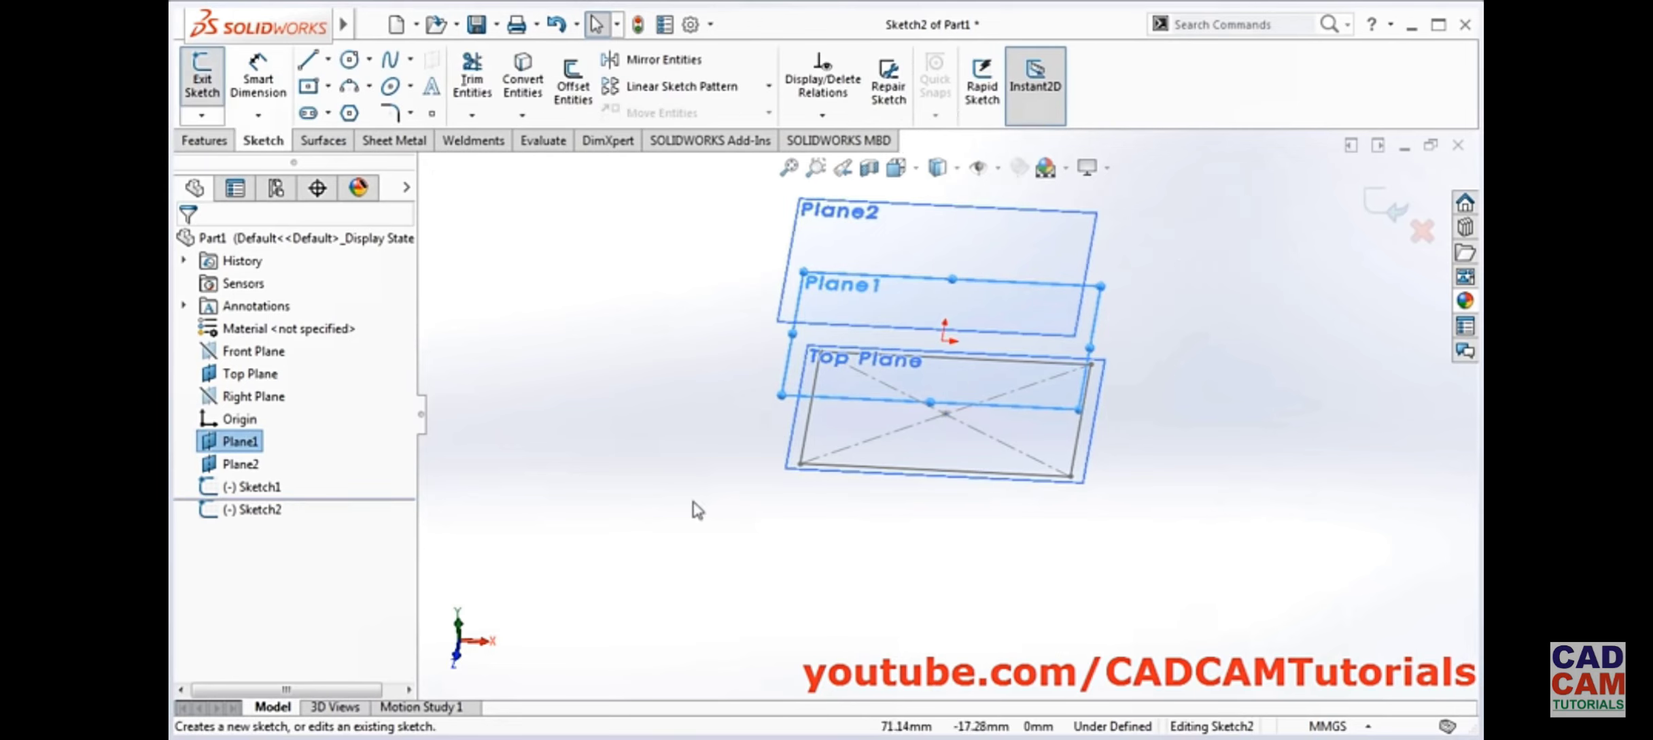
left_click(261, 510)
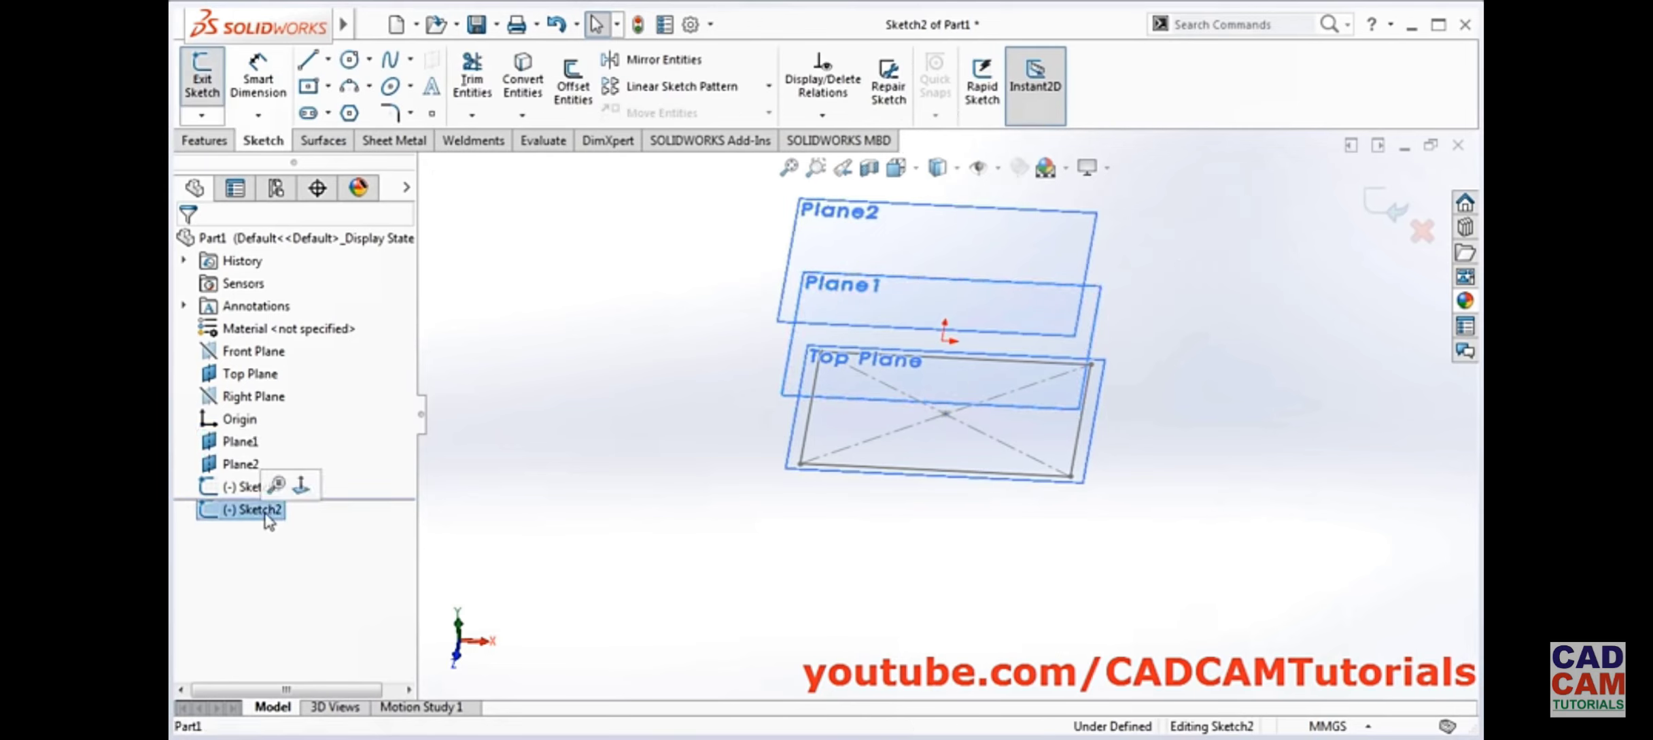
left_click(301, 485)
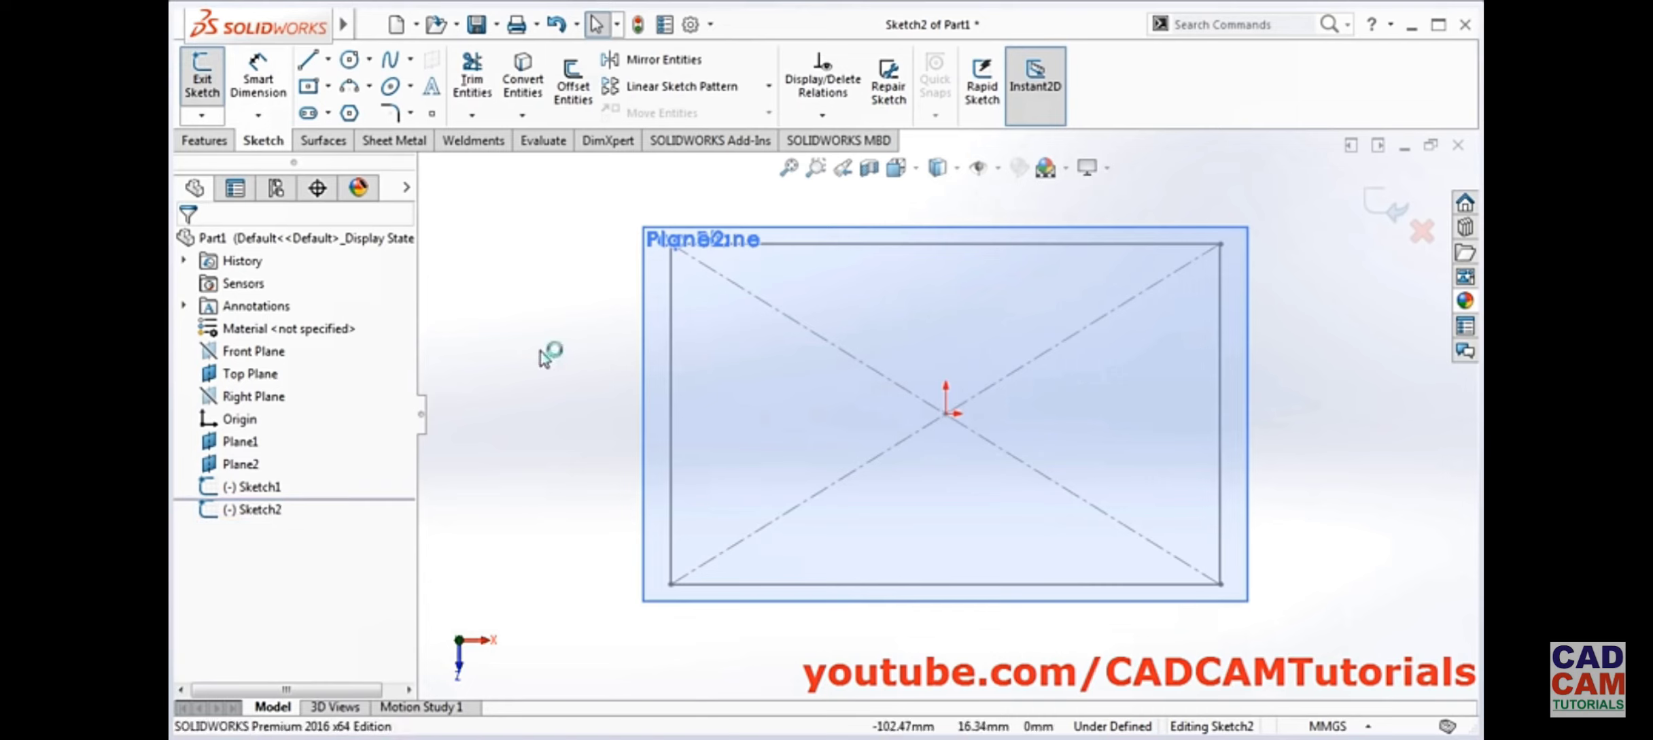
left_click(307, 86)
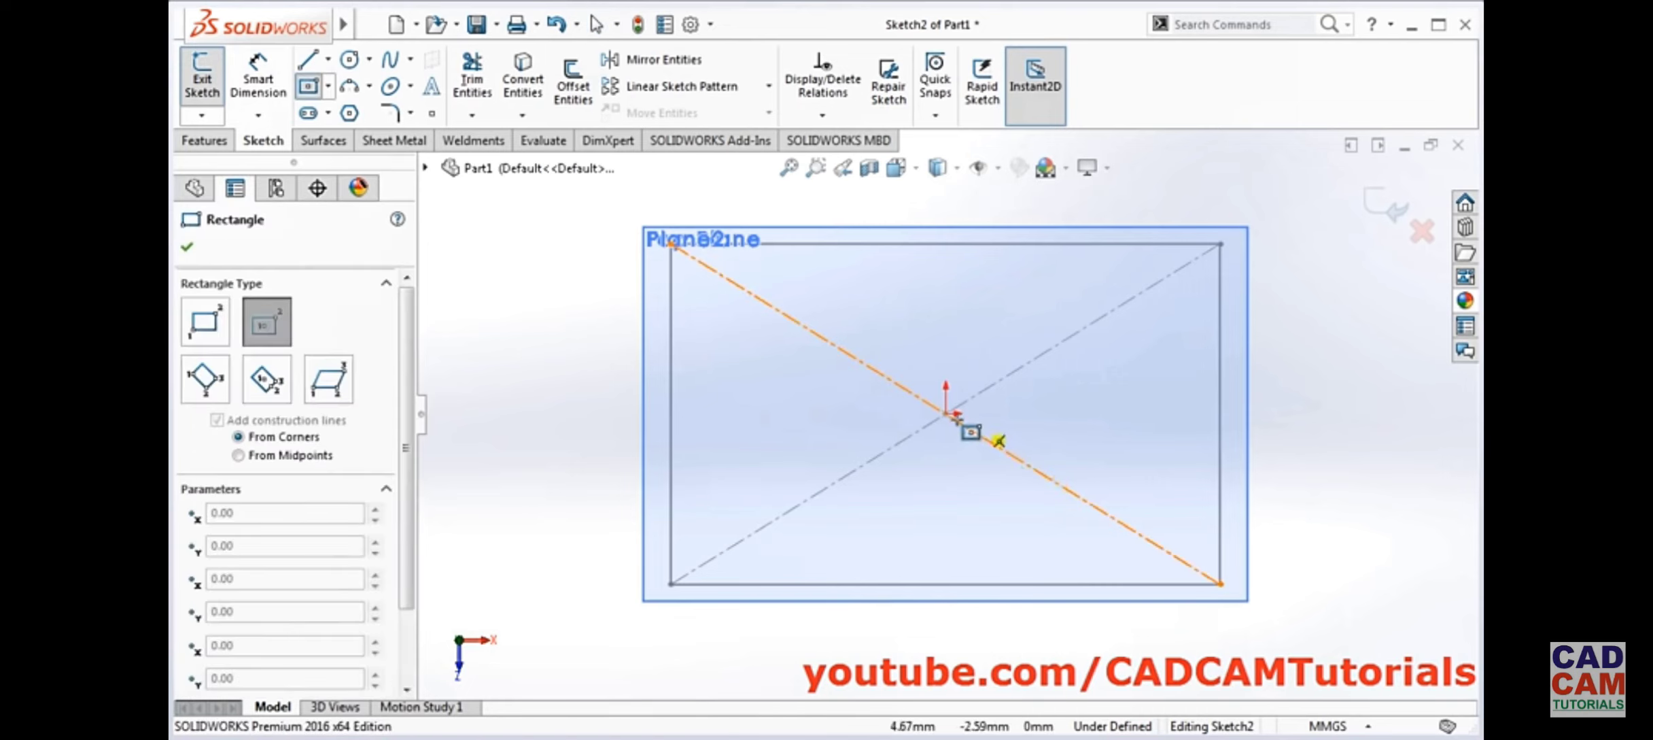
left_click(945, 413)
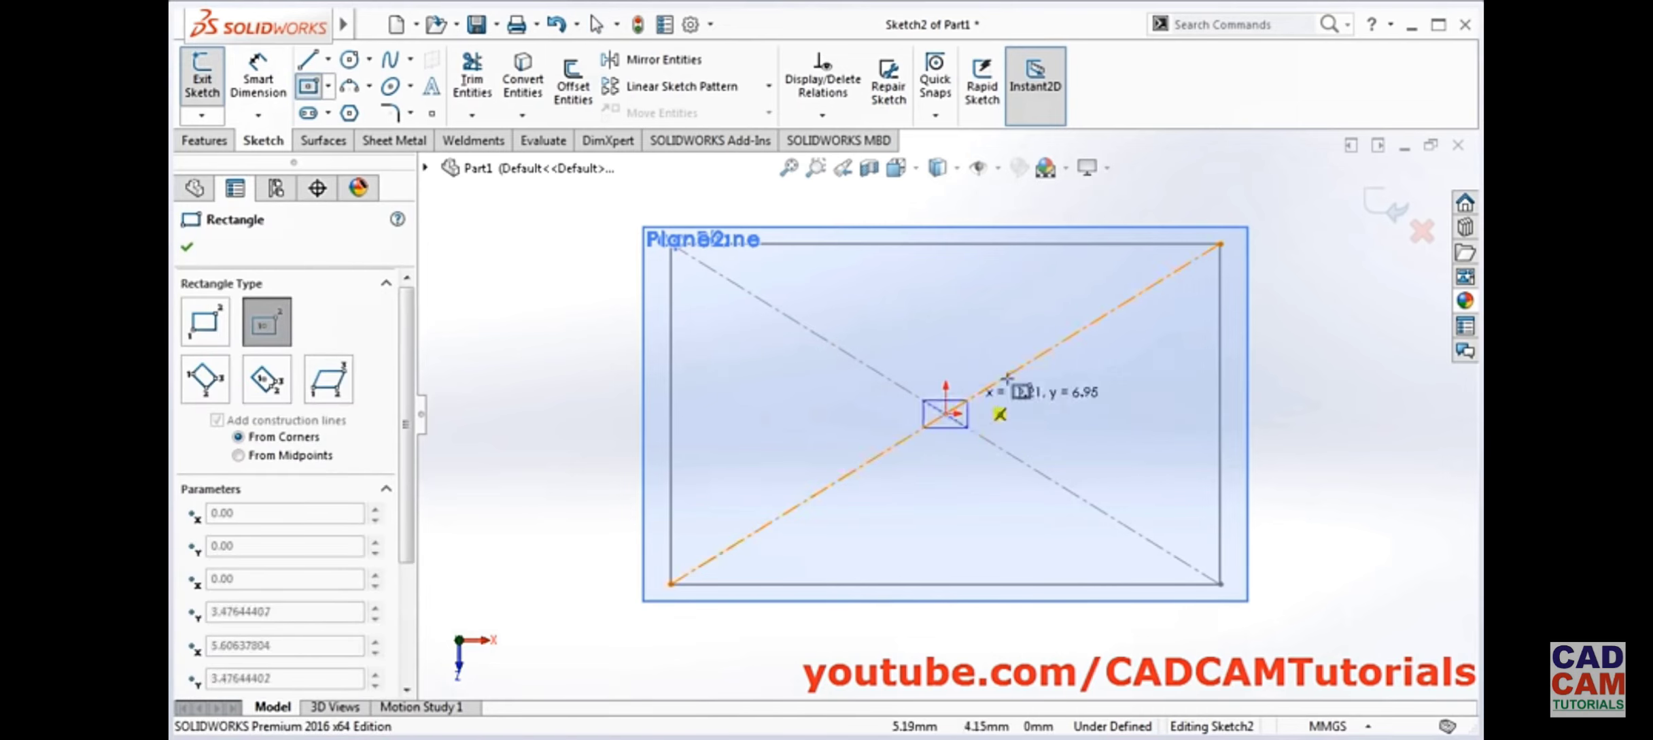
left_click(1086, 328)
left_click(1386, 204)
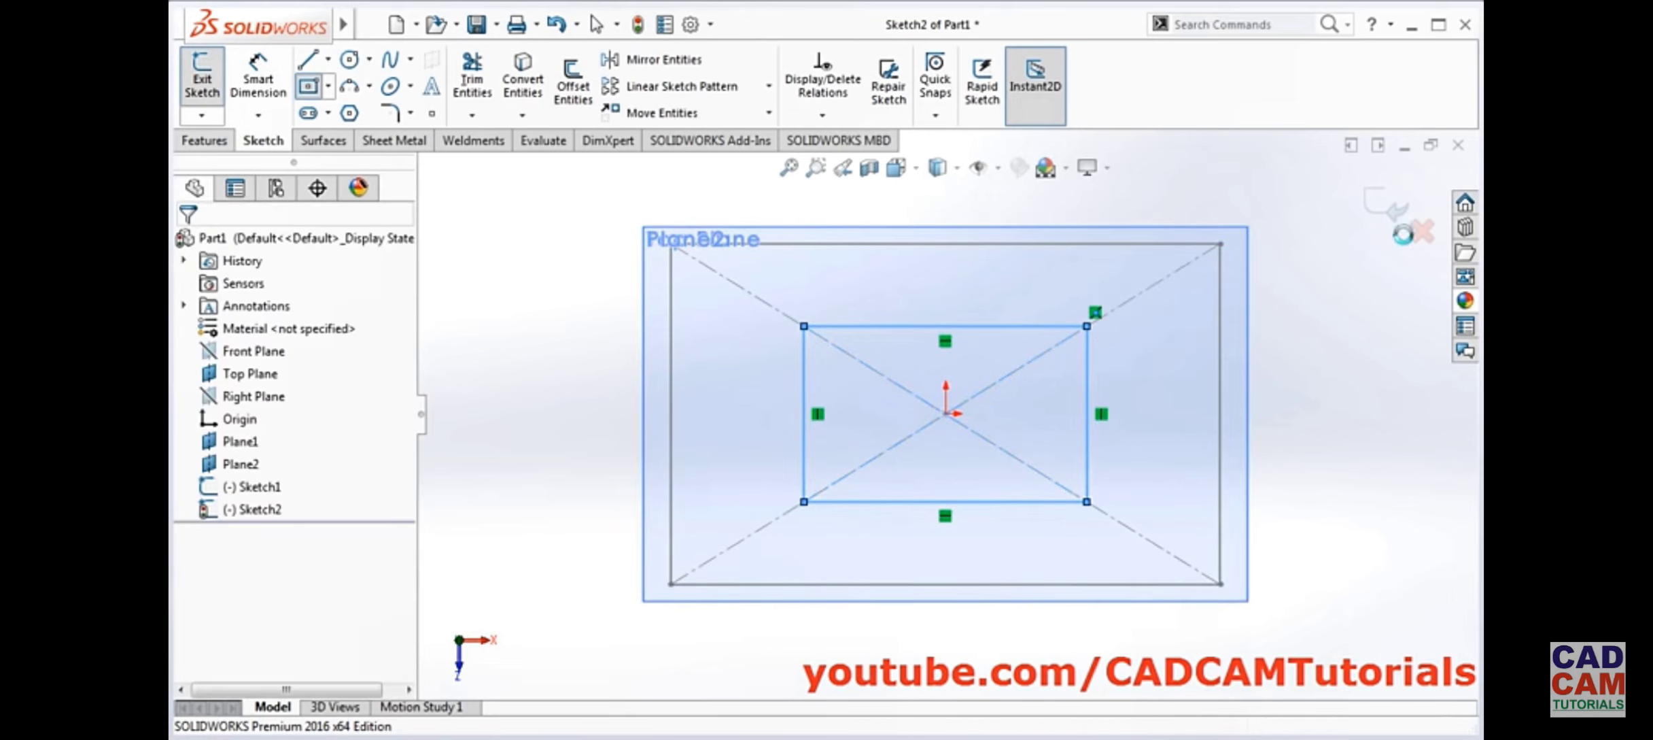
mouse_move(1052, 479)
middle_mouse_down()
mouse_move(904, 417)
mouse_move(885, 333)
mouse_move(1280, 444)
middle_mouse_up()
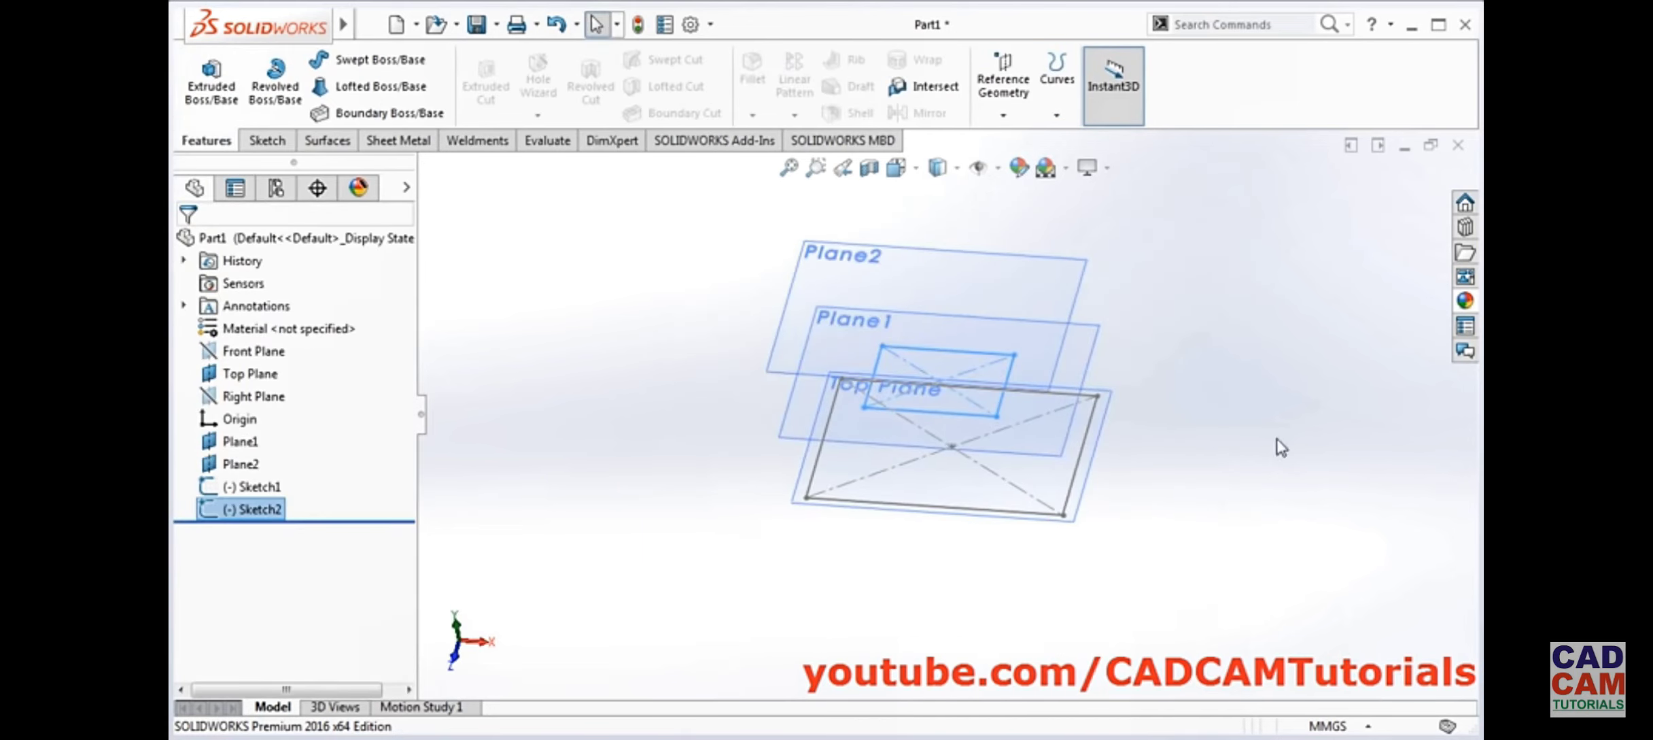
left_click(1281, 444)
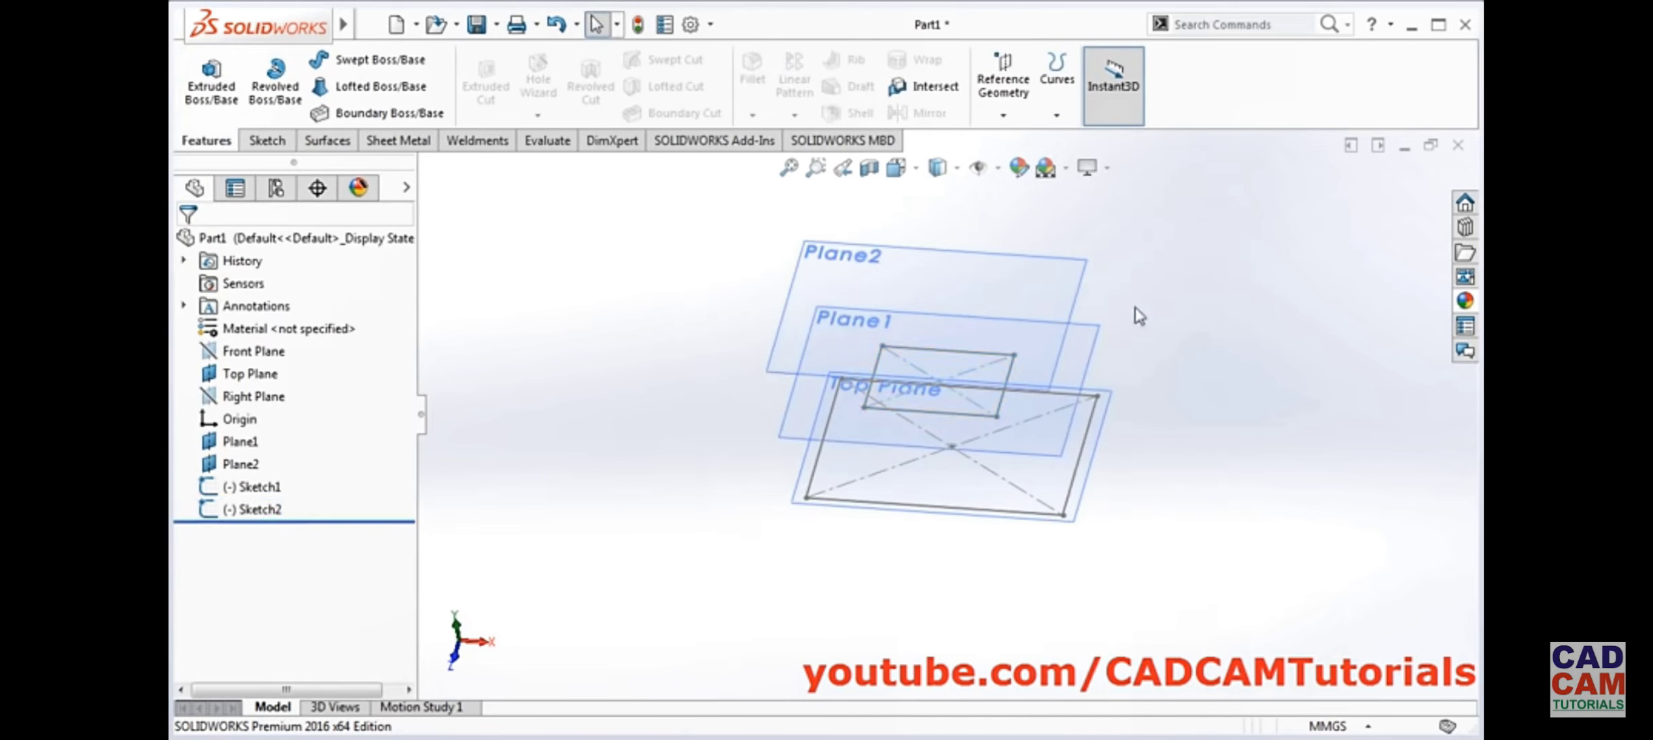
left_click(1059, 284)
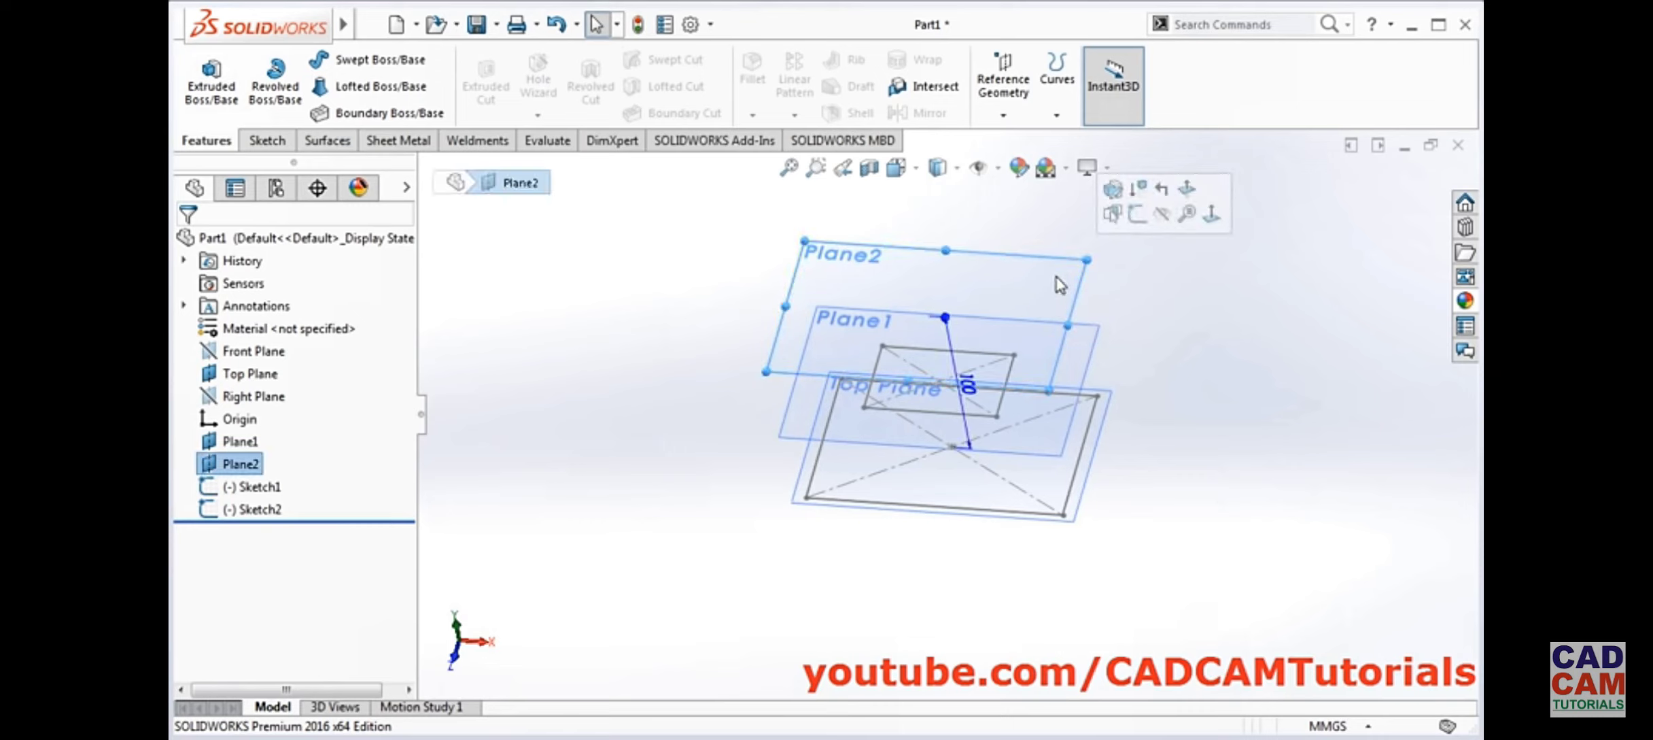
Draw Sketch3 on Plane2 as an origin-centred rectangle larger than Sketch2
left_click(1137, 215)
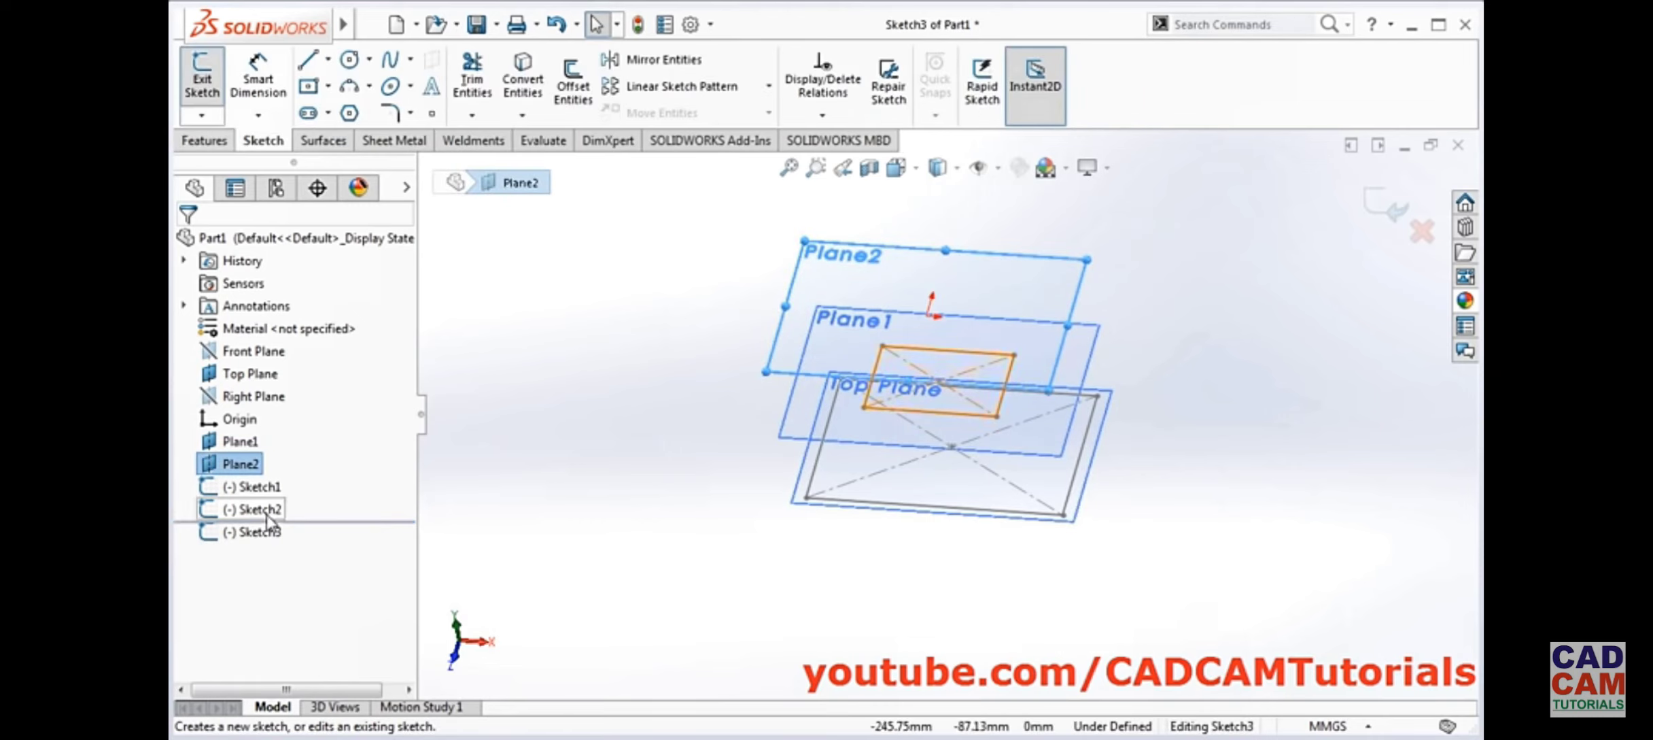
left_click(271, 534)
left_click(312, 505)
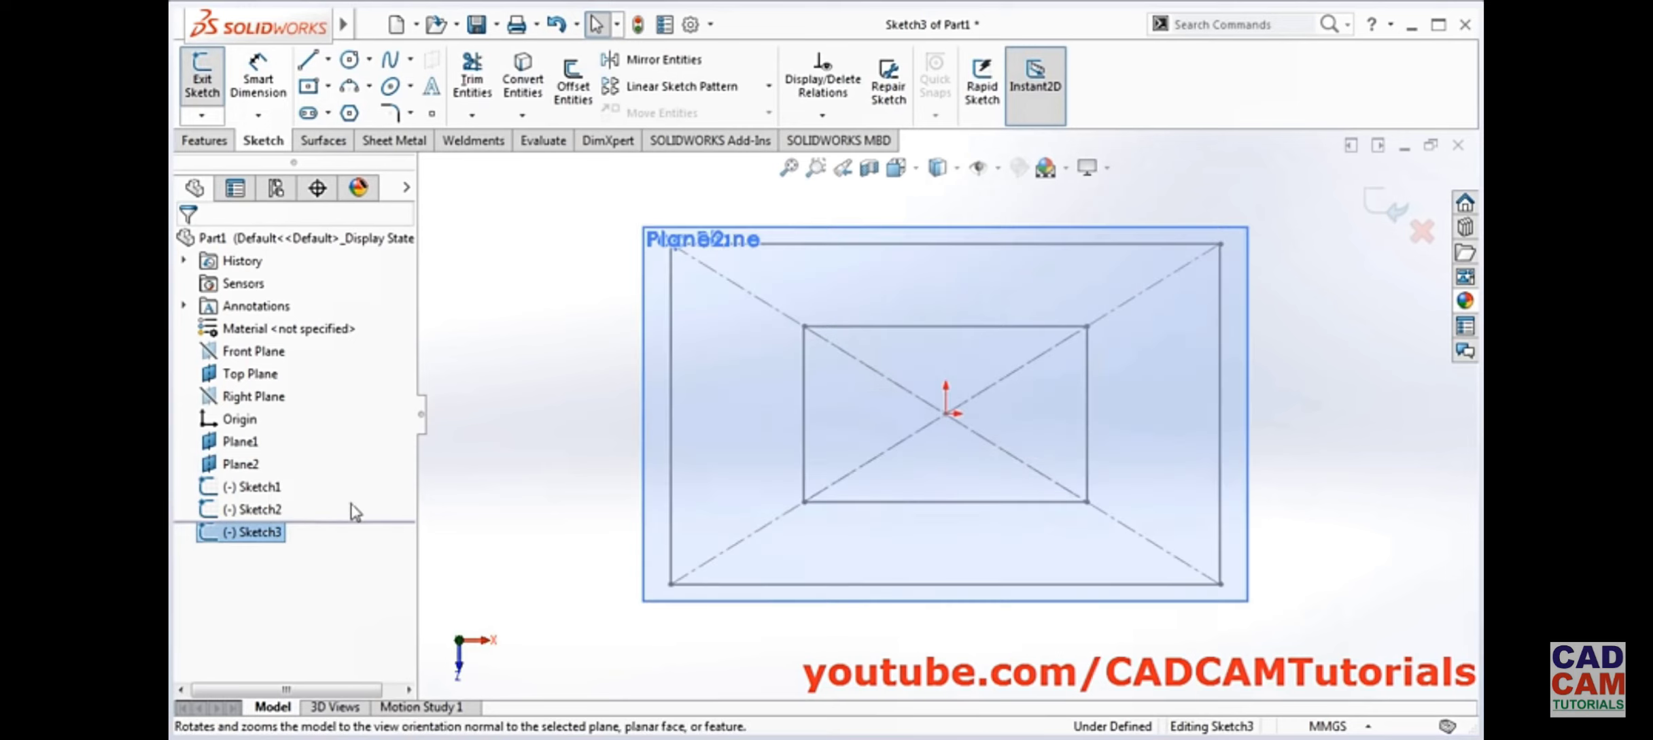
left_click(308, 86)
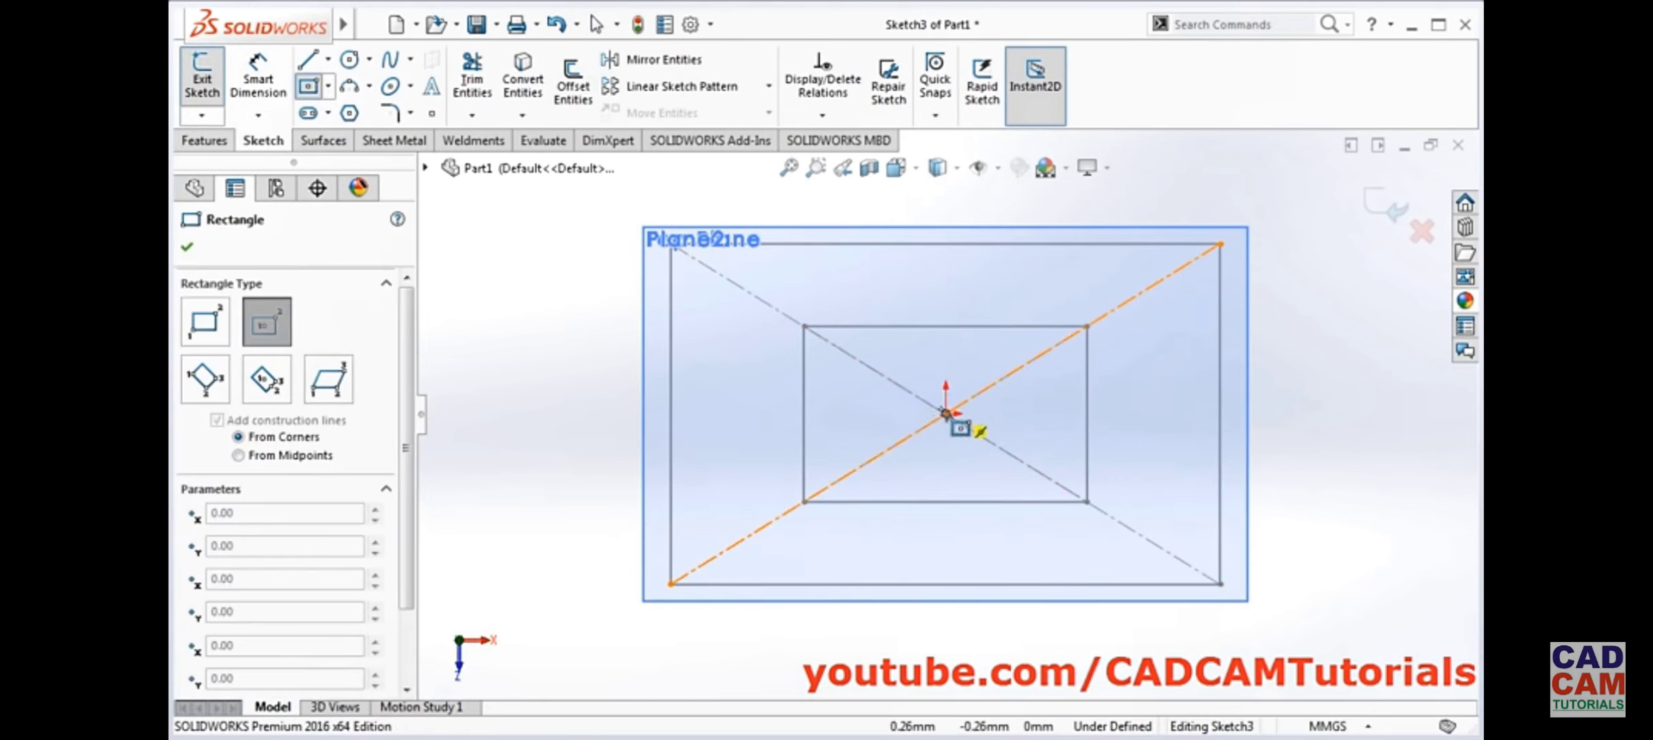
left_click(945, 412)
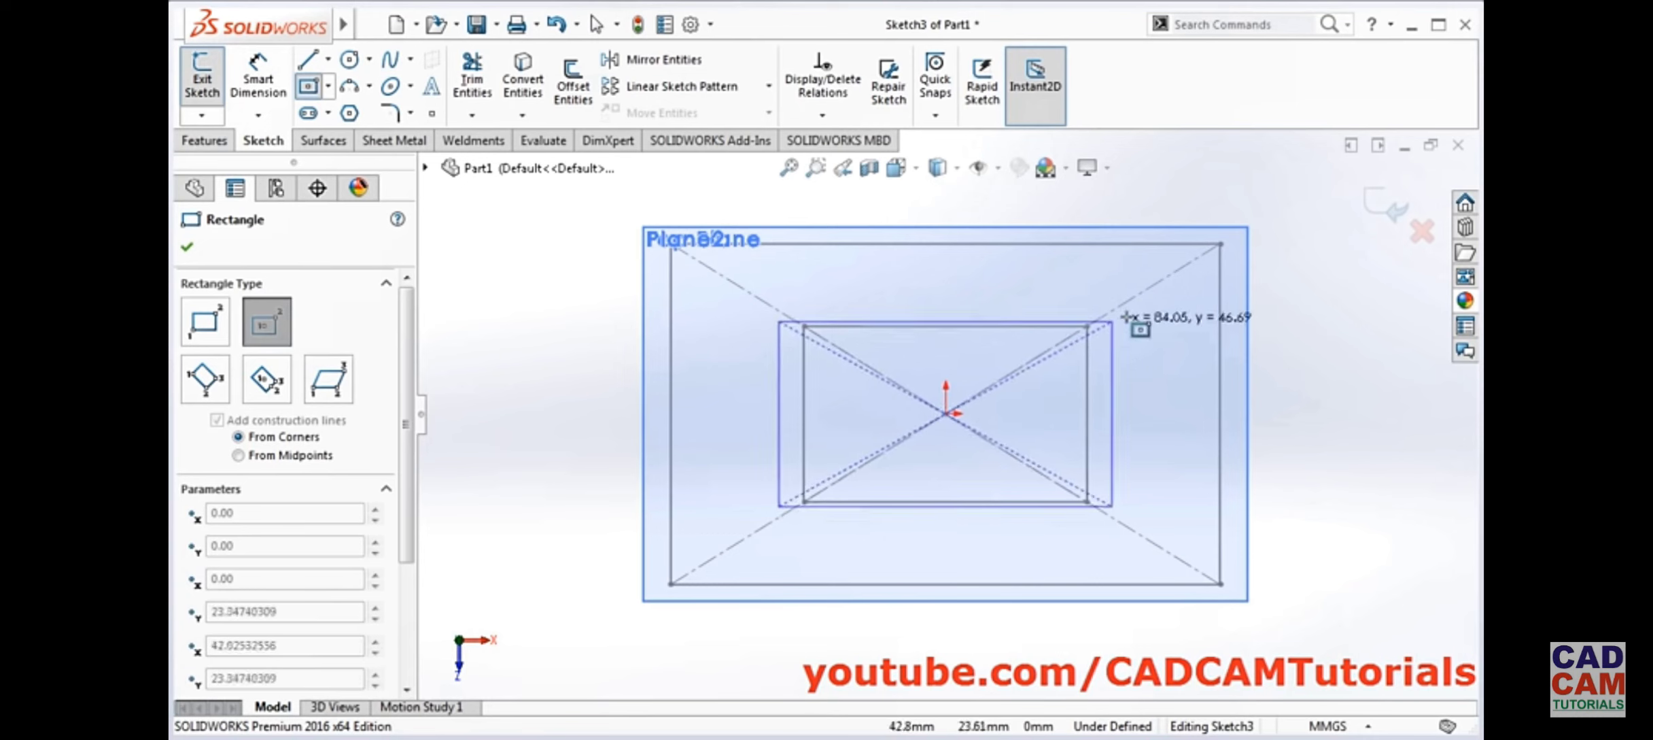
left_click(1183, 268)
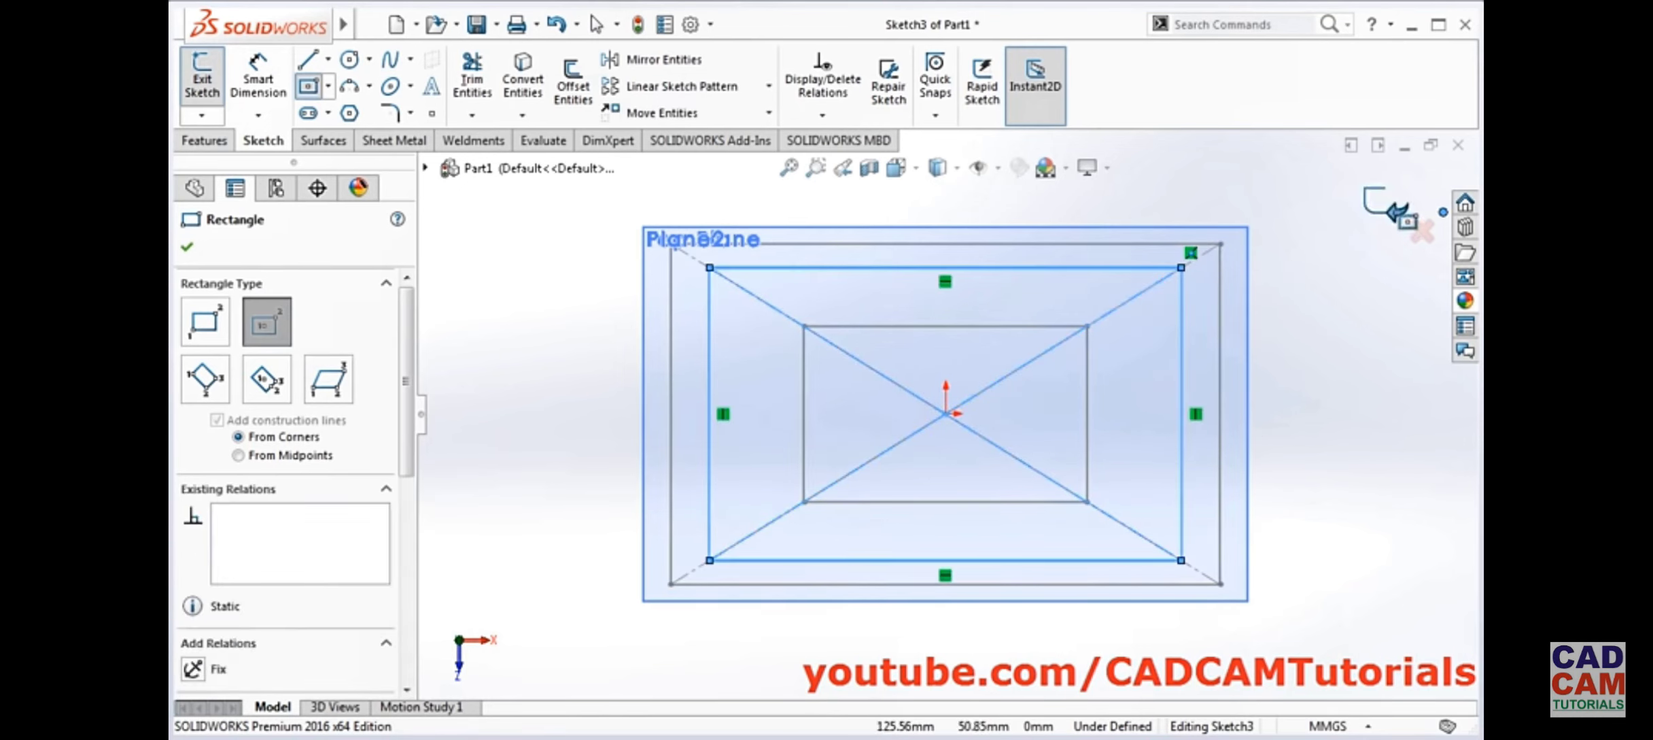
left_click(1383, 206)
scroll(967, 462, "up", 2)
mouse_move(967, 462)
middle_mouse_down()
mouse_move(826, 351)
mouse_move(779, 259)
mouse_move(808, 274)
middle_mouse_up()
left_click(1320, 377)
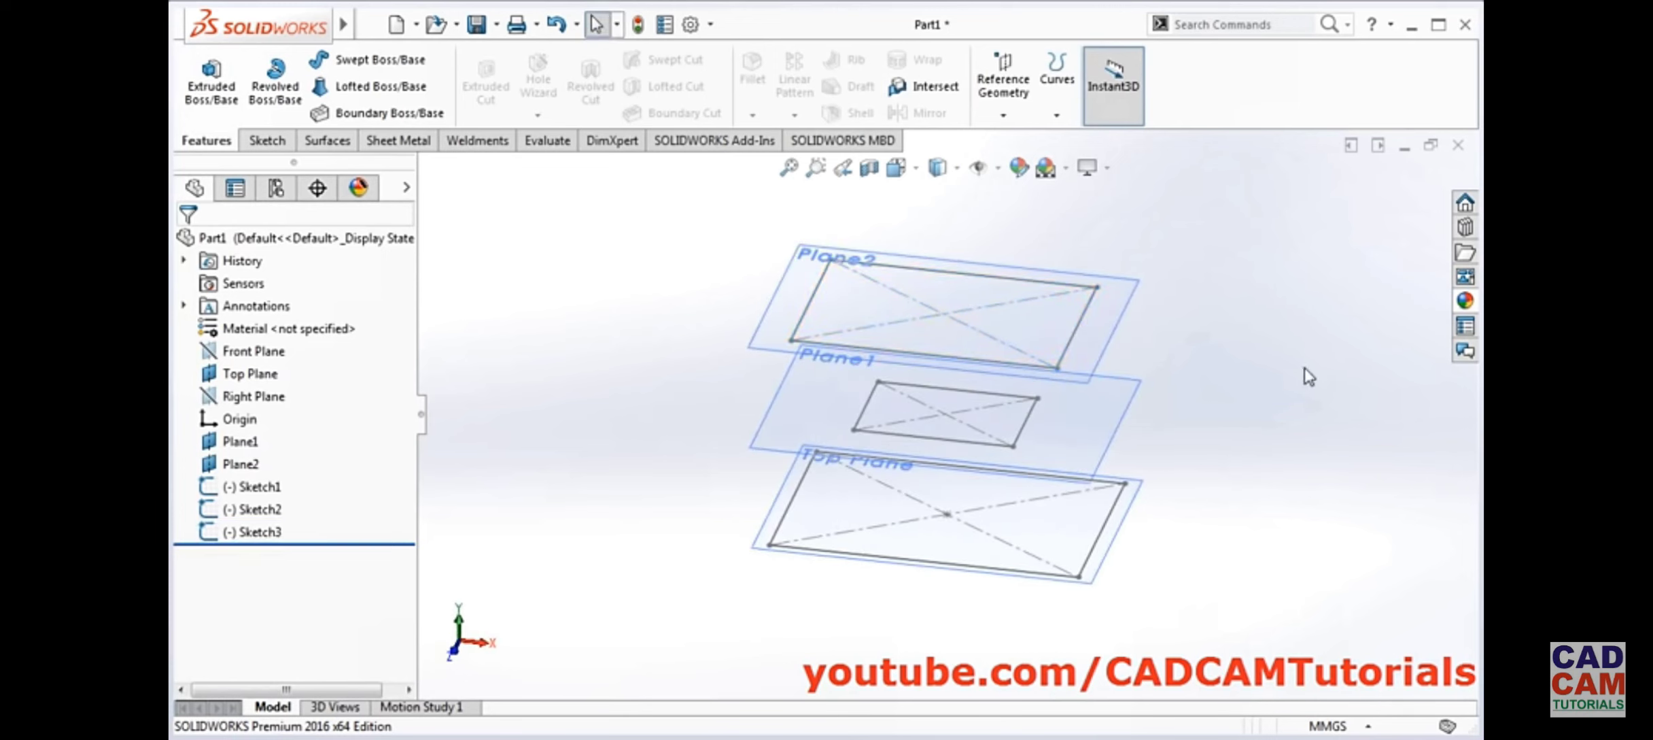
middle_click_drag(1237, 451, 1188, 429)
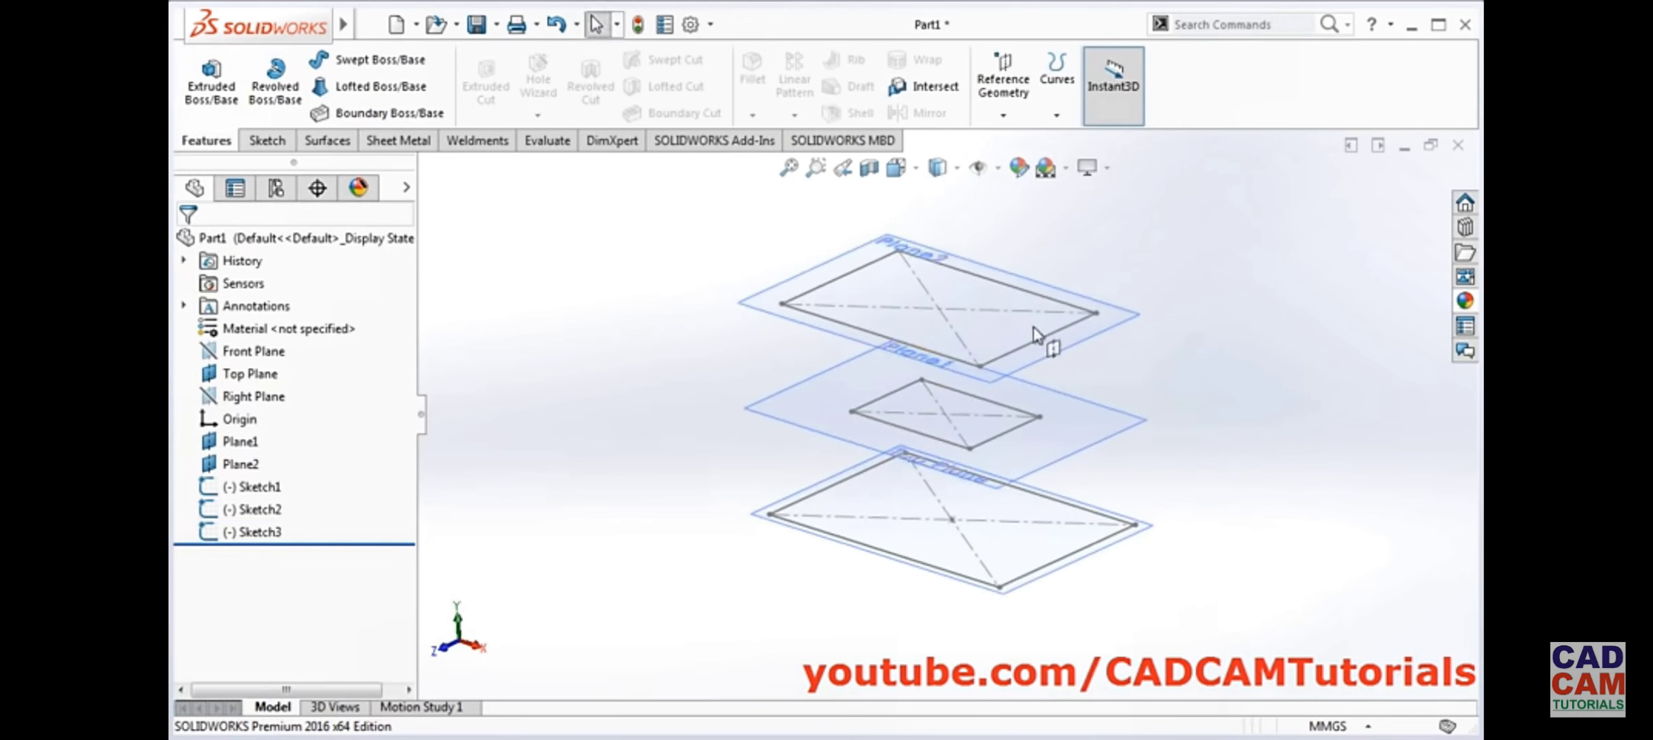
middle_click_drag(1205, 489, 1243, 478)
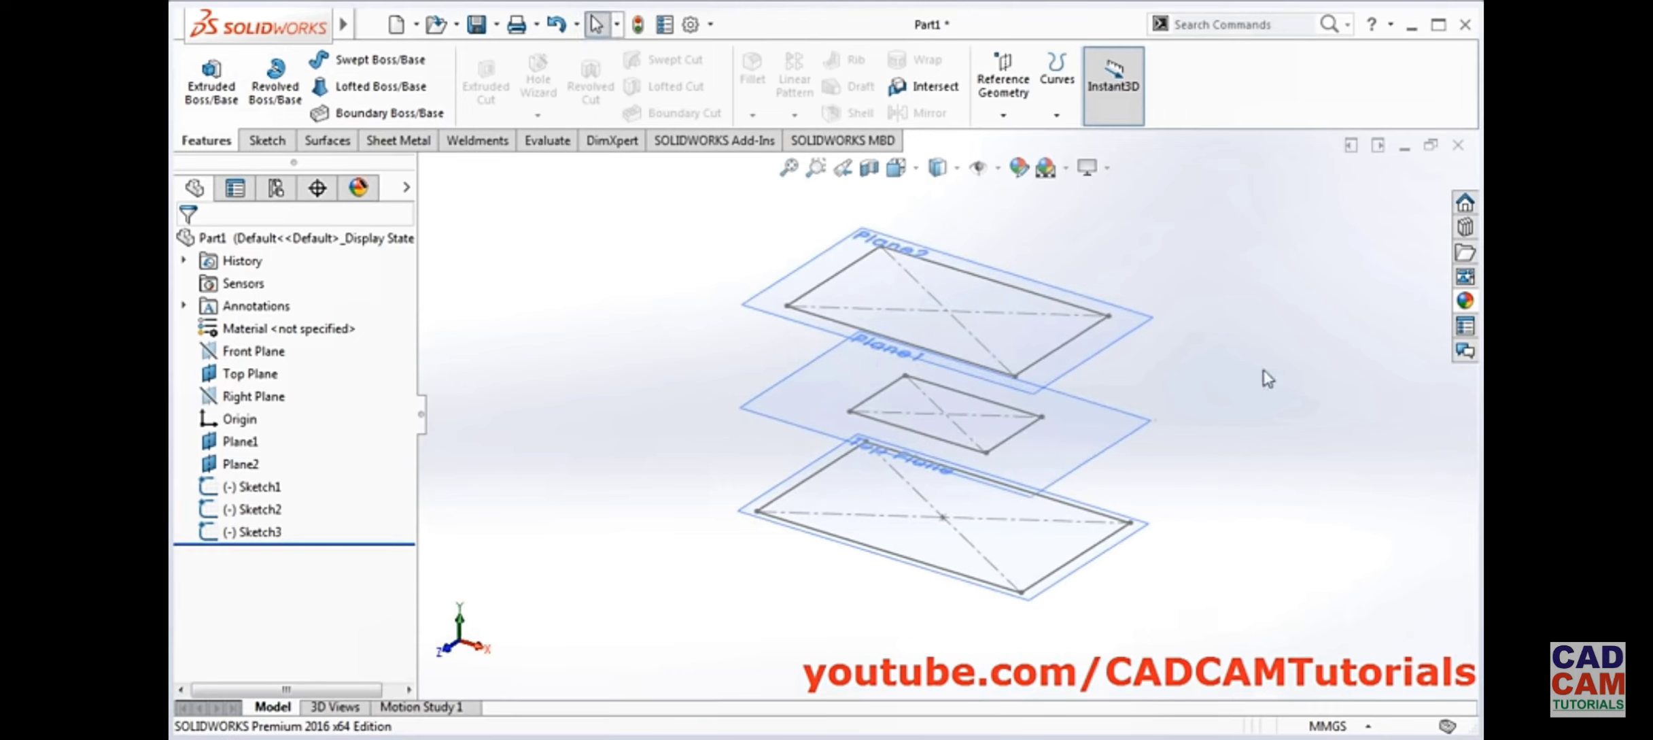
Hide the Top Plane, Plane1 and Plane2, leaving only the three rectangle sketches
left_click(1142, 545)
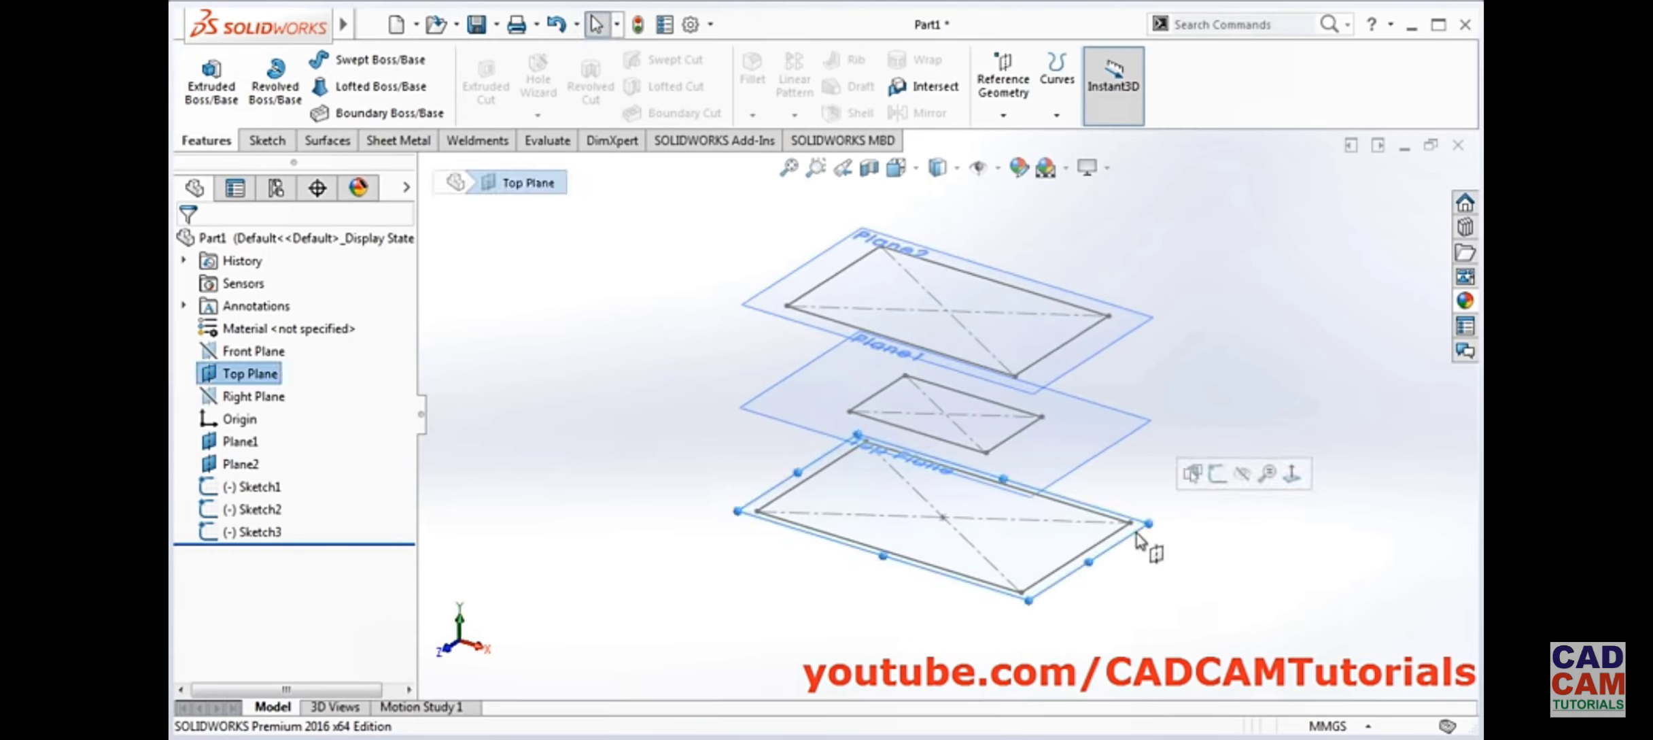
left_click(1246, 478)
left_click(1115, 447)
left_click(1213, 348)
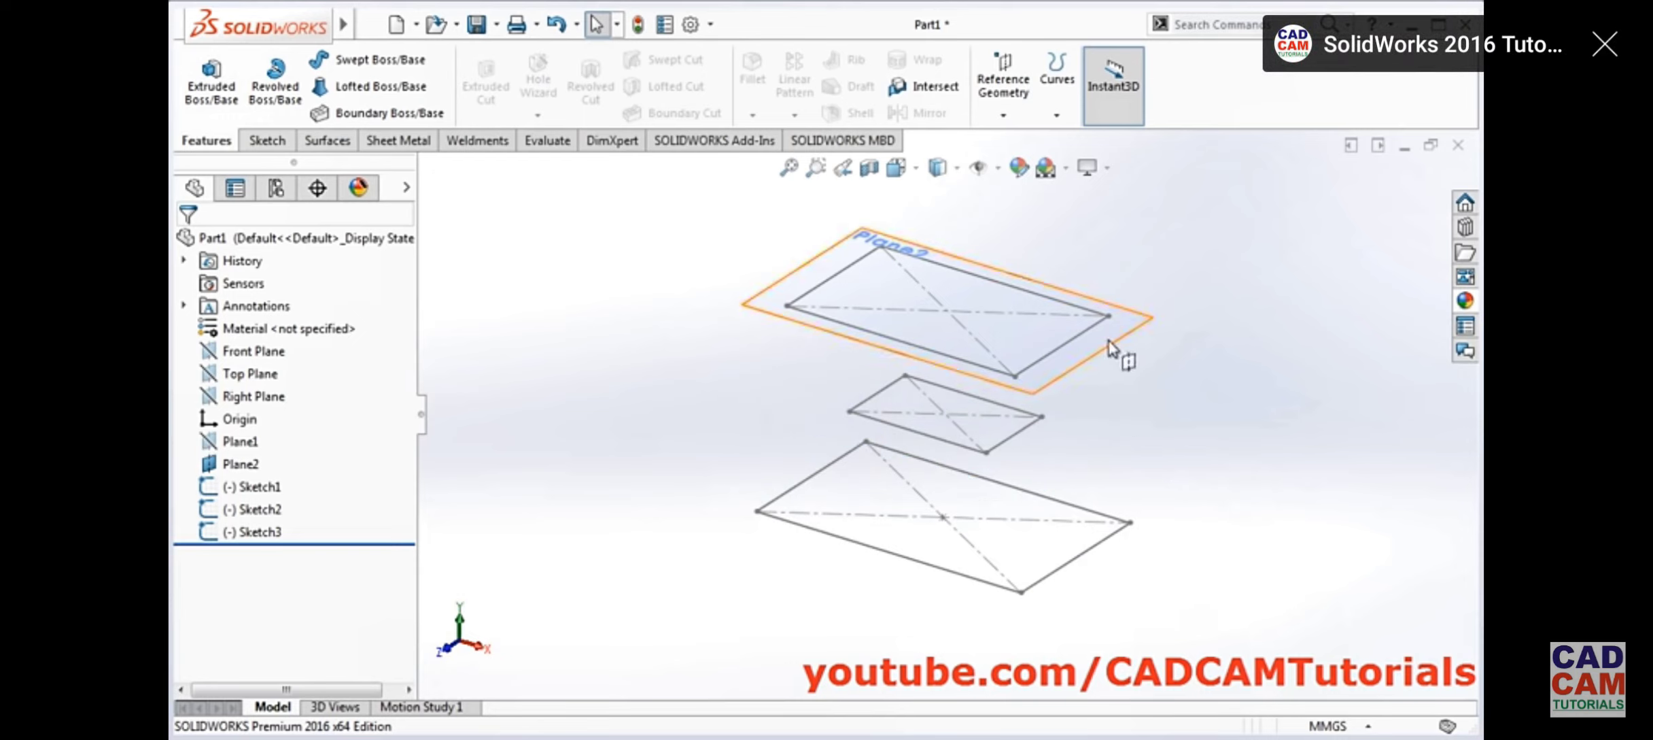
left_click(1110, 348)
left_click(1213, 280)
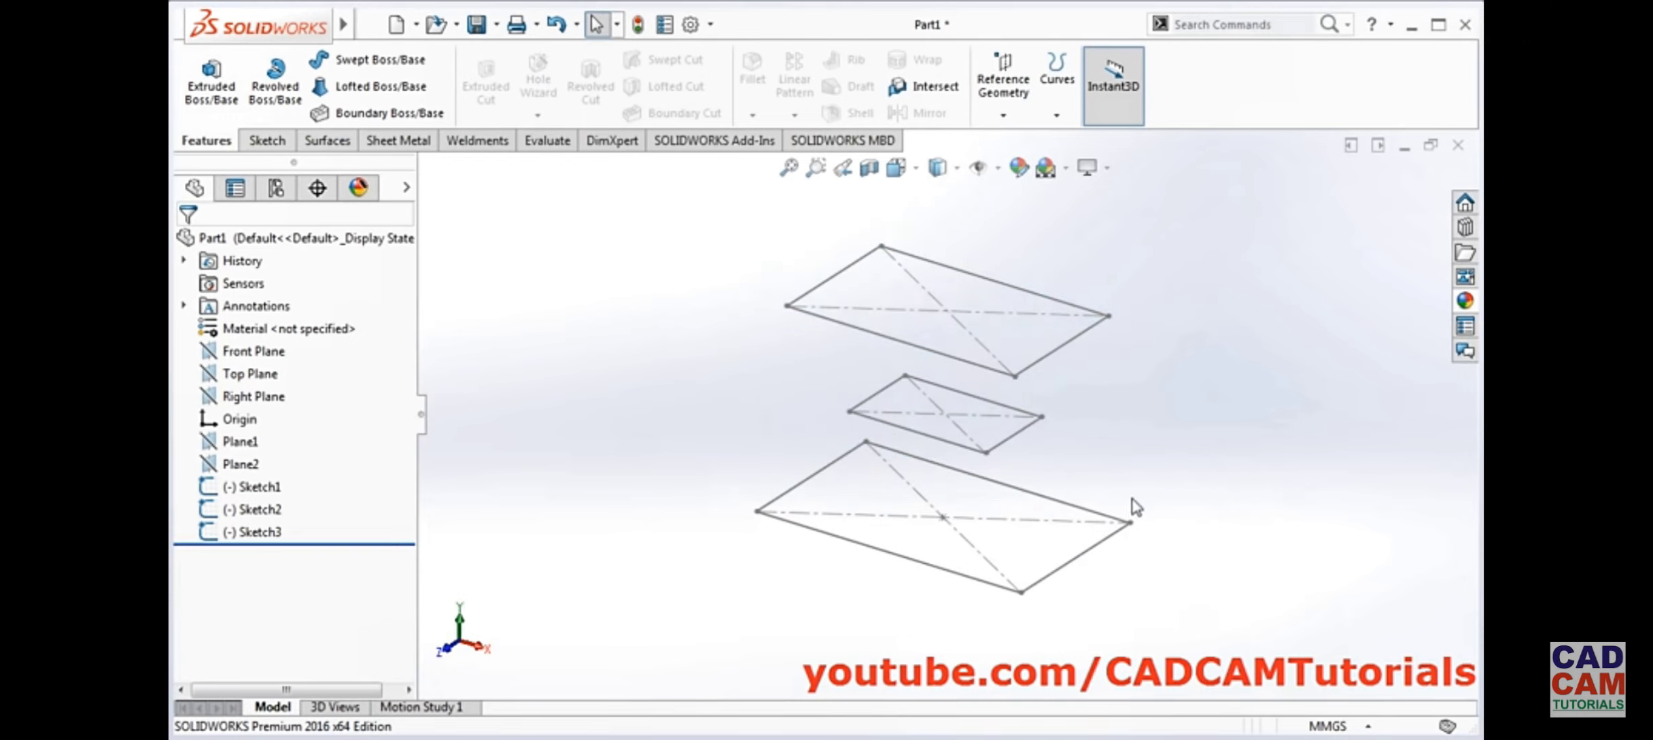
scroll(1136, 507, "down", 2)
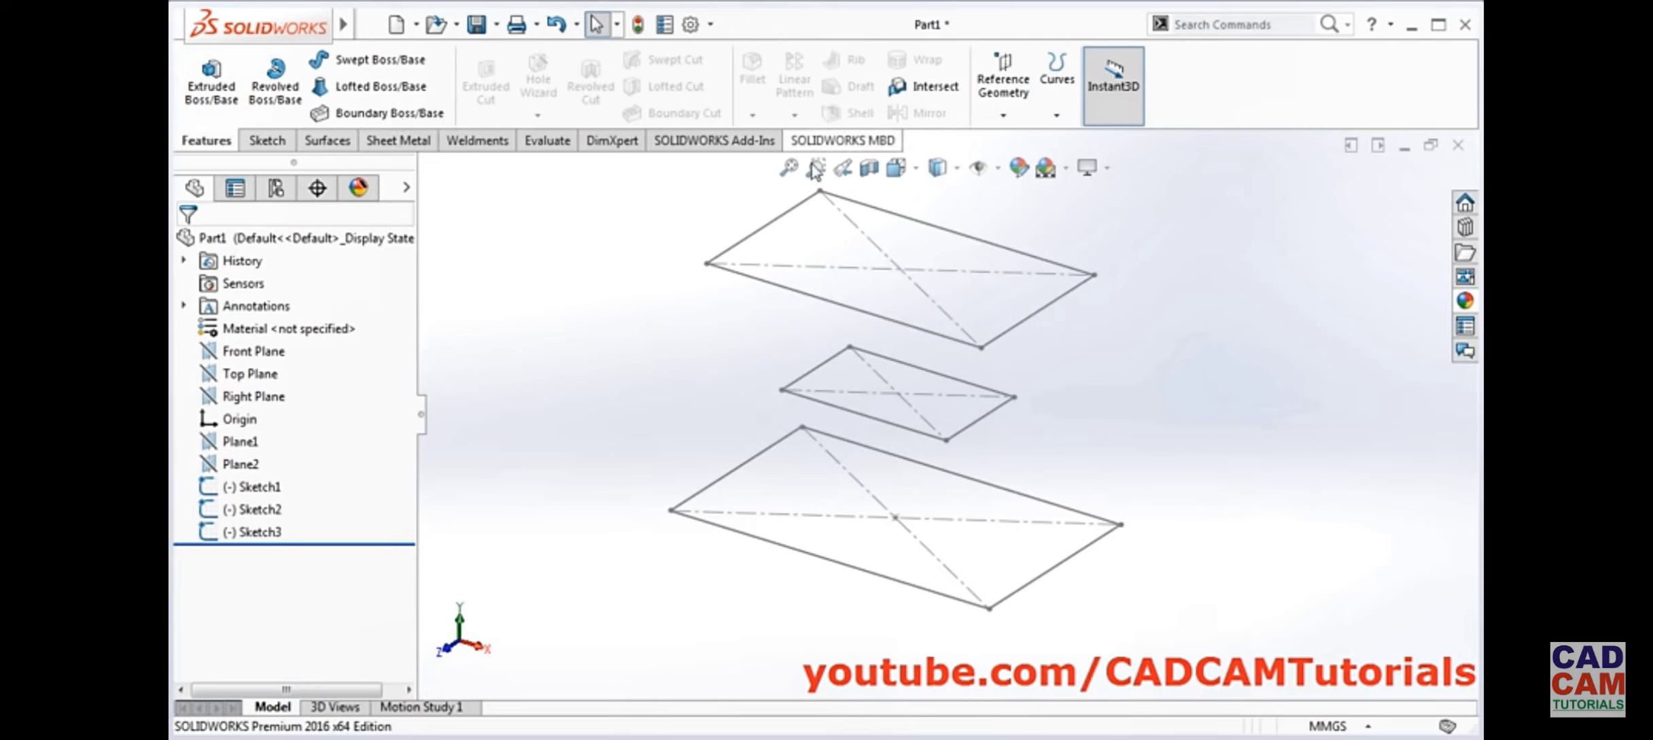
scroll(923, 199, "down", 2)
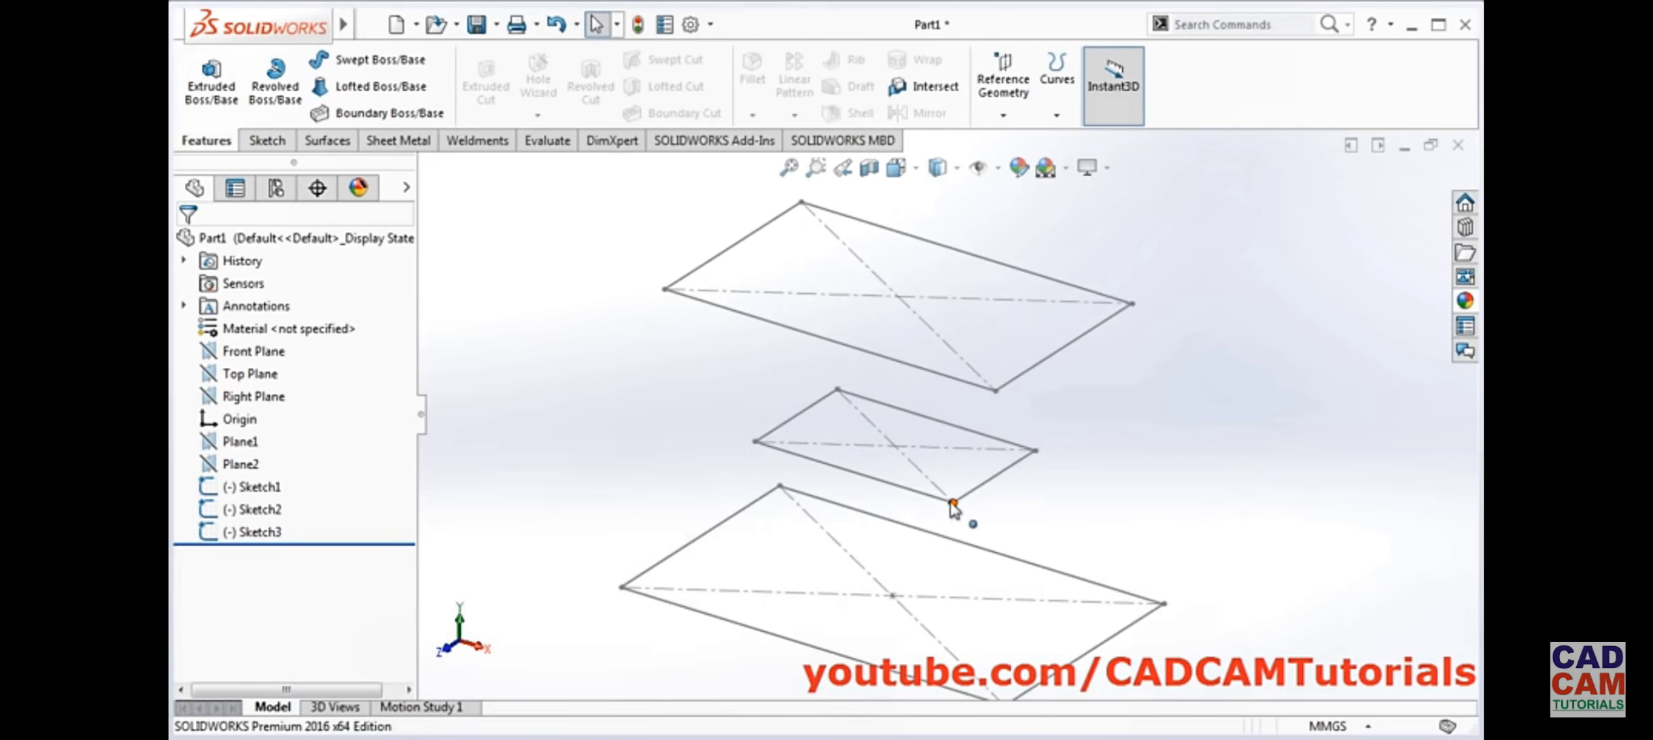
scroll(954, 506, "up", 2)
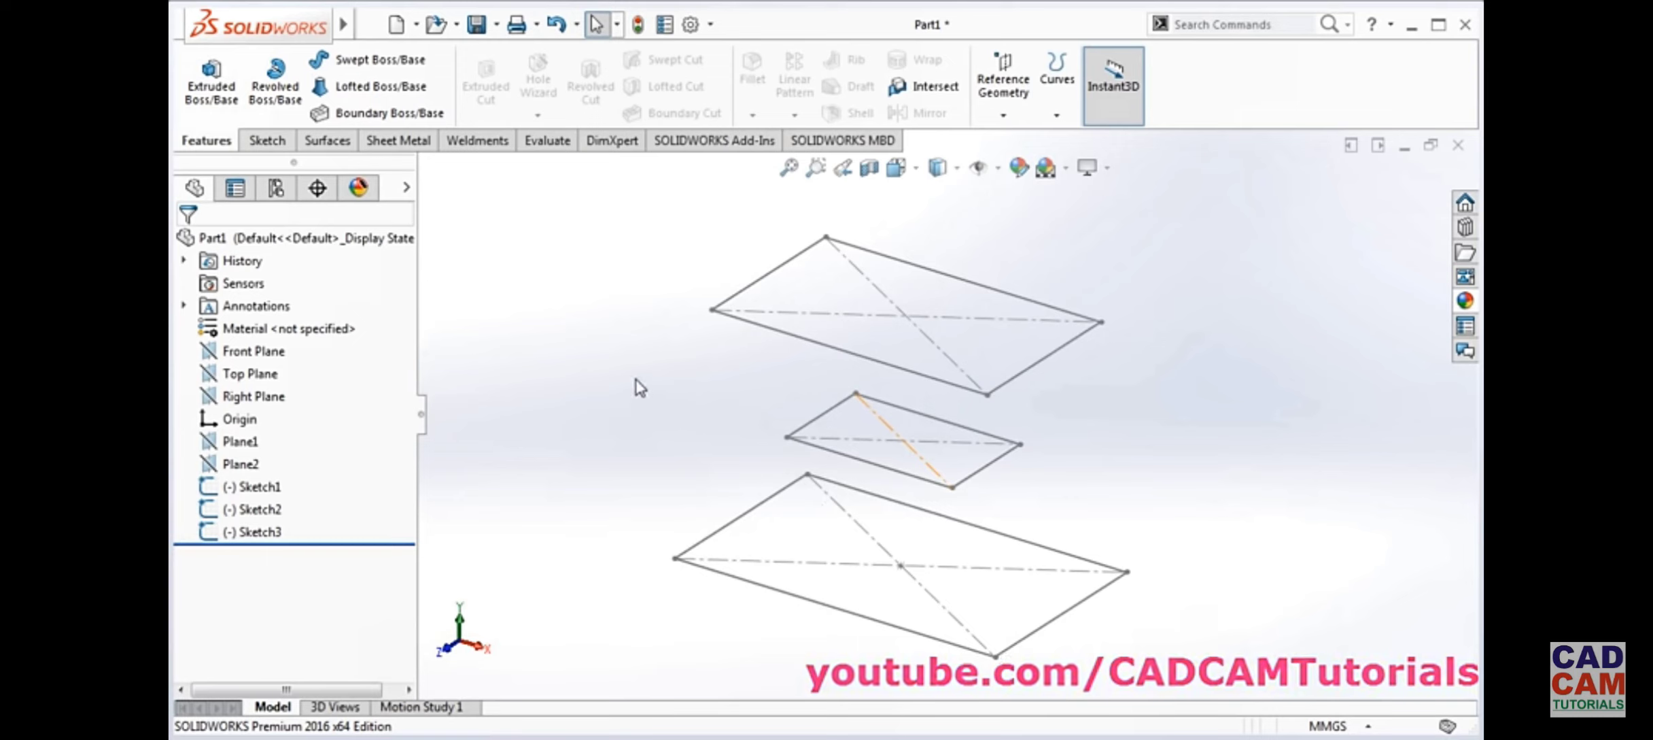
In a new 3D sketch, draw a spline through the left corners of the three rectangles
left_click(267, 140)
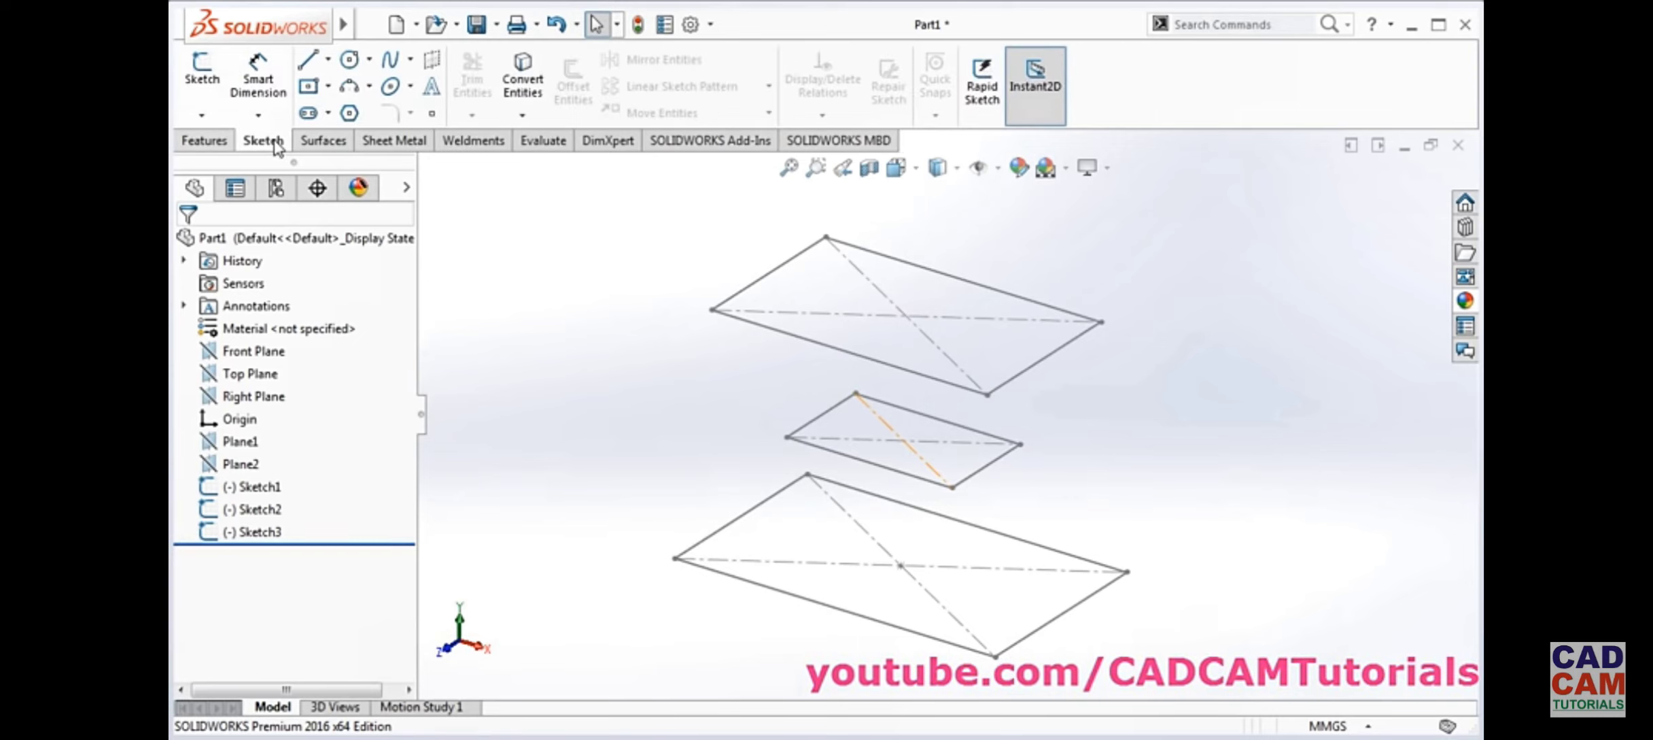
left_click(202, 115)
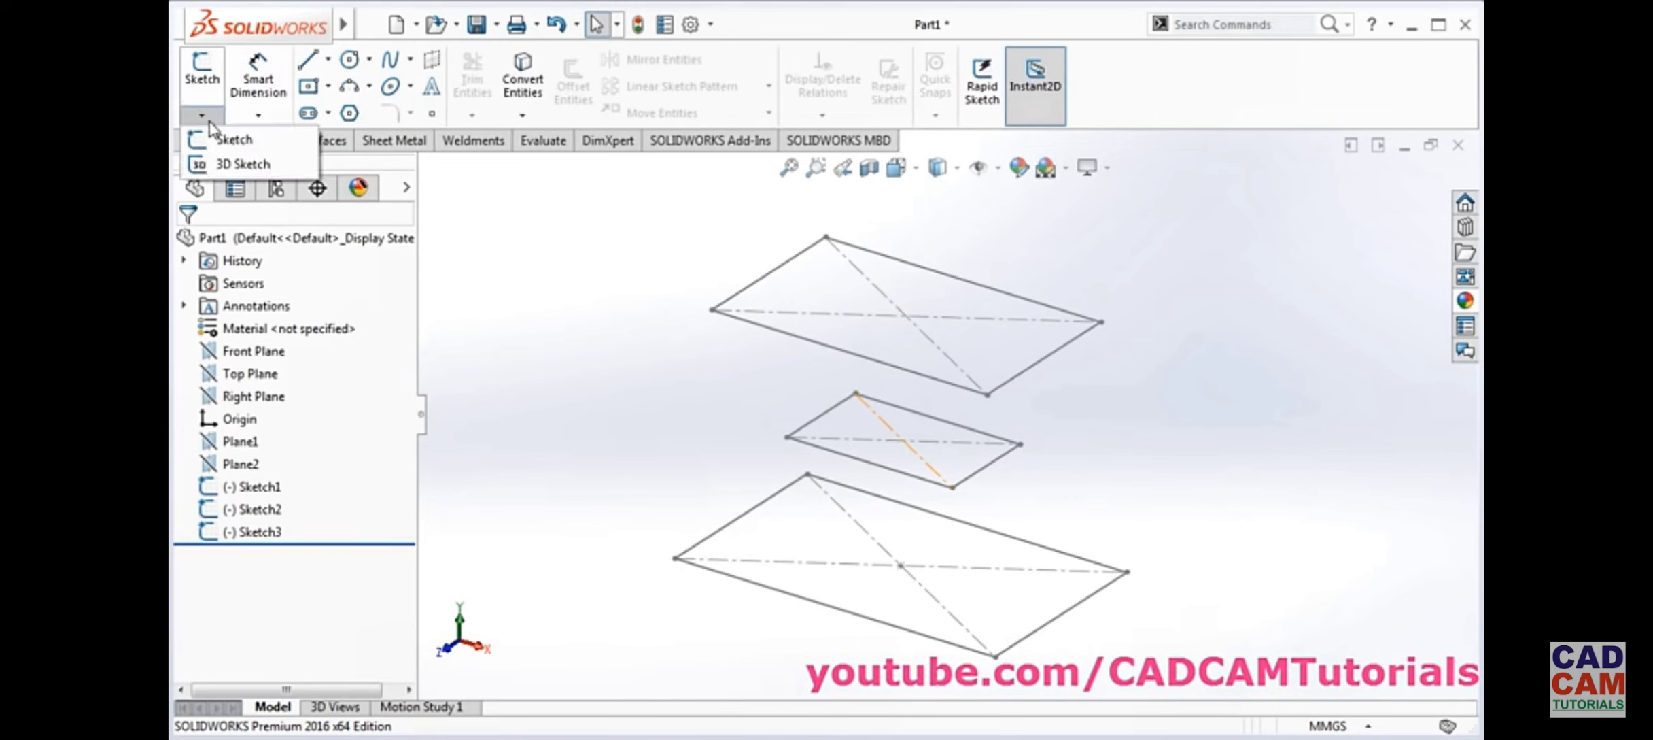
left_click(245, 165)
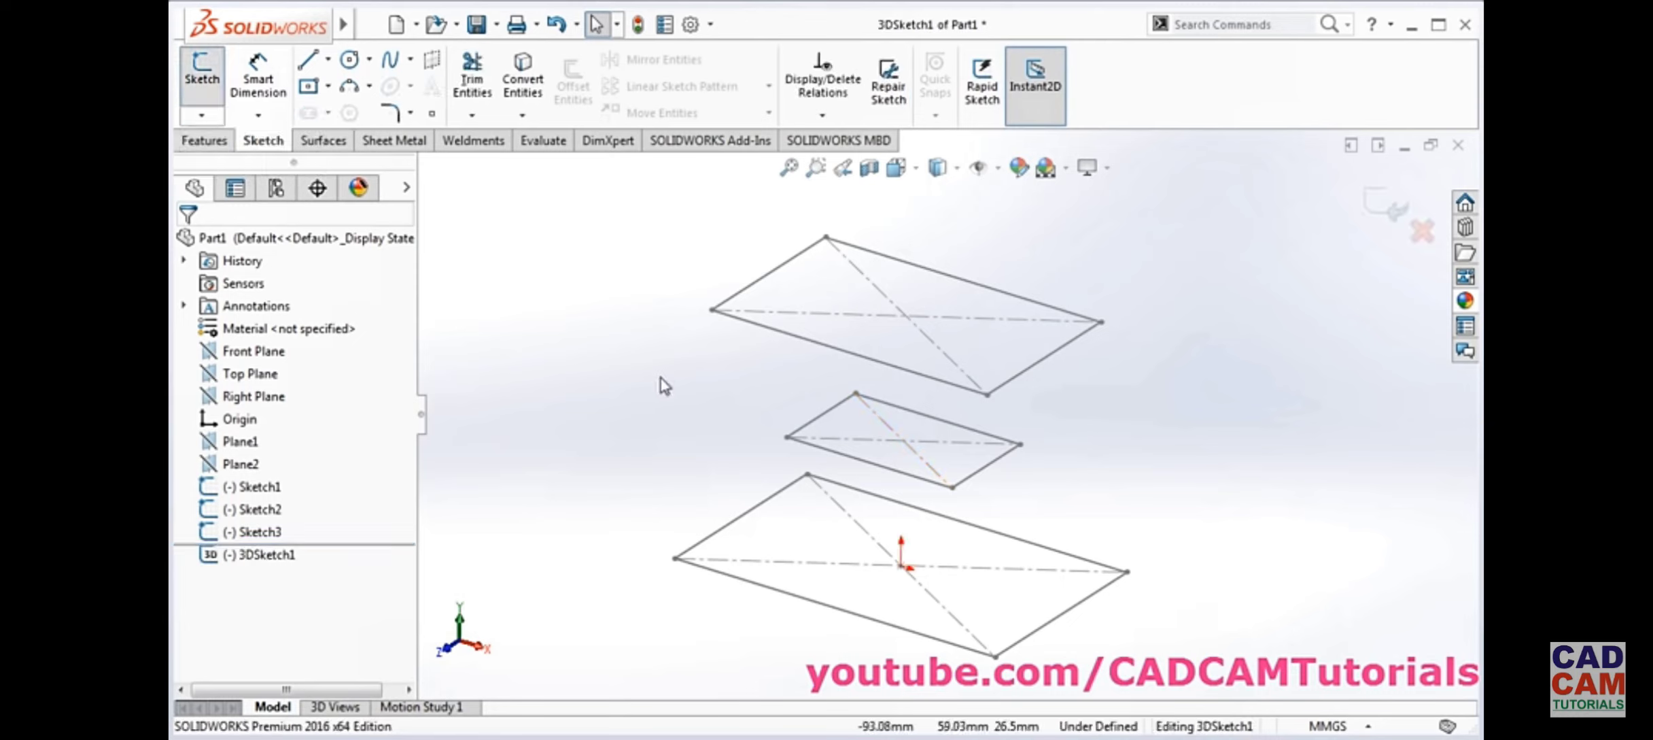
left_click(391, 67)
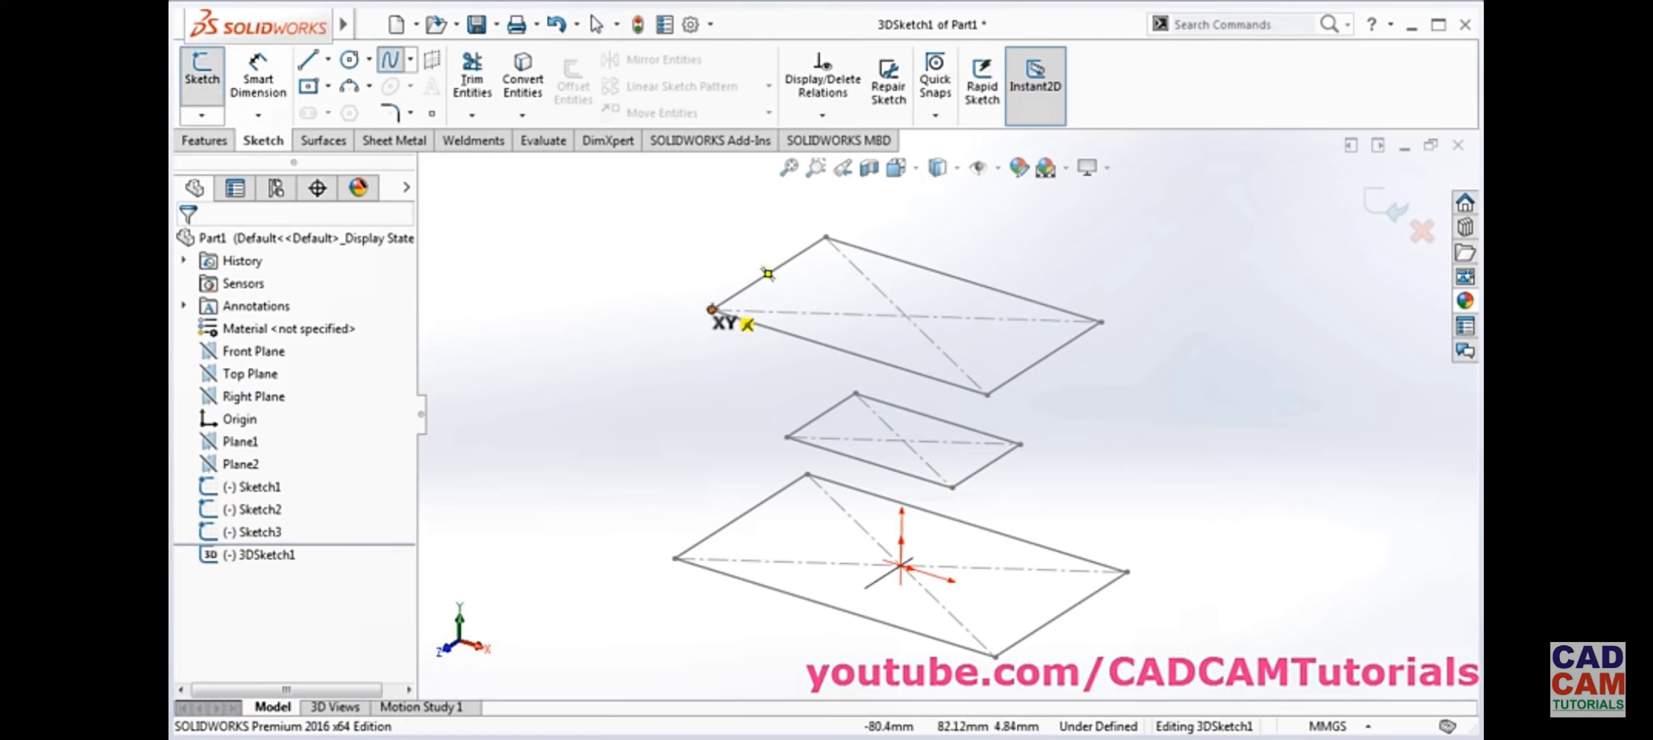
left_click(711, 309)
left_click(786, 437)
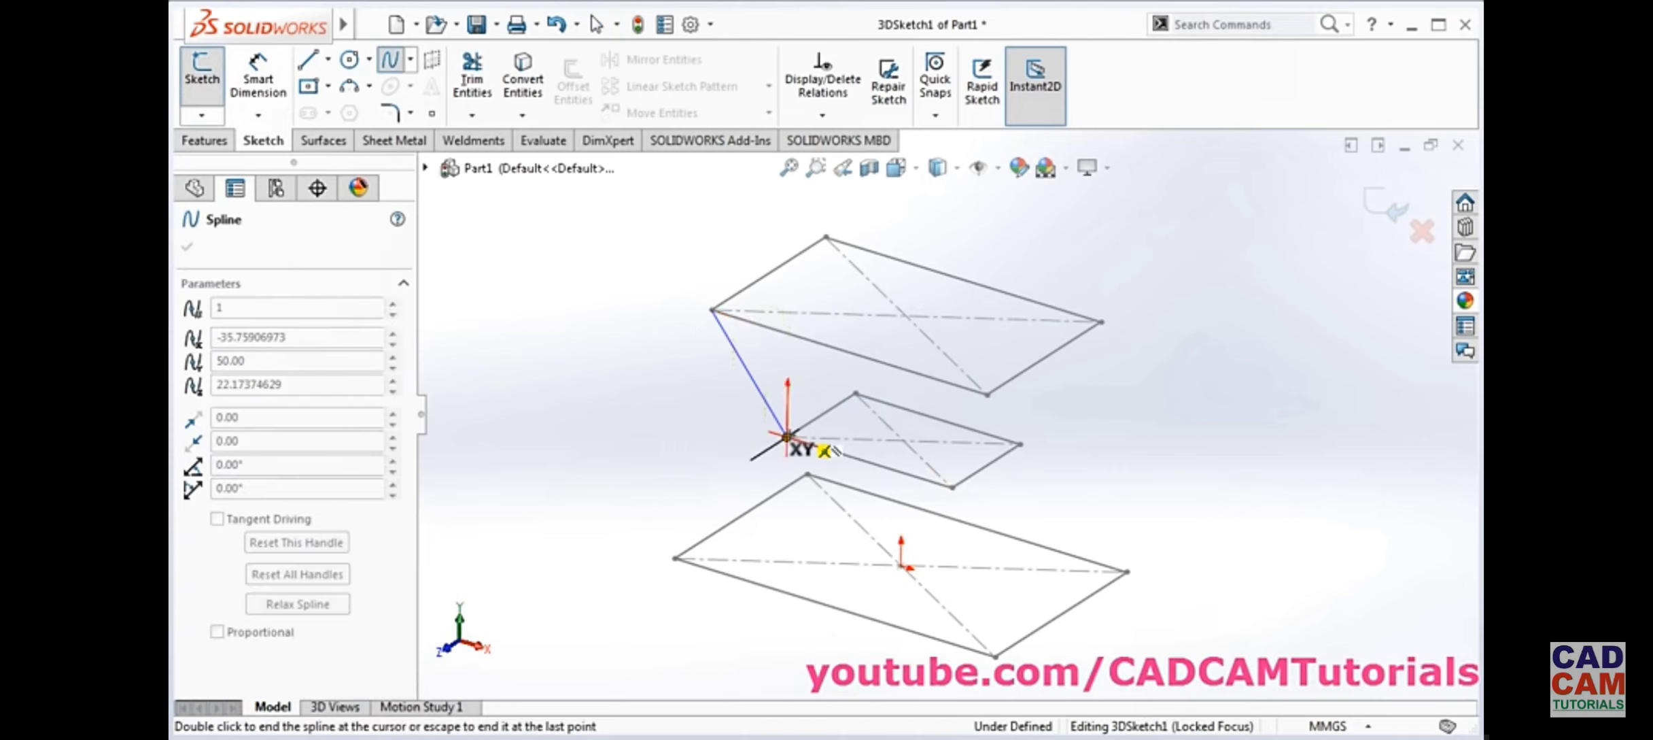
left_click(675, 558)
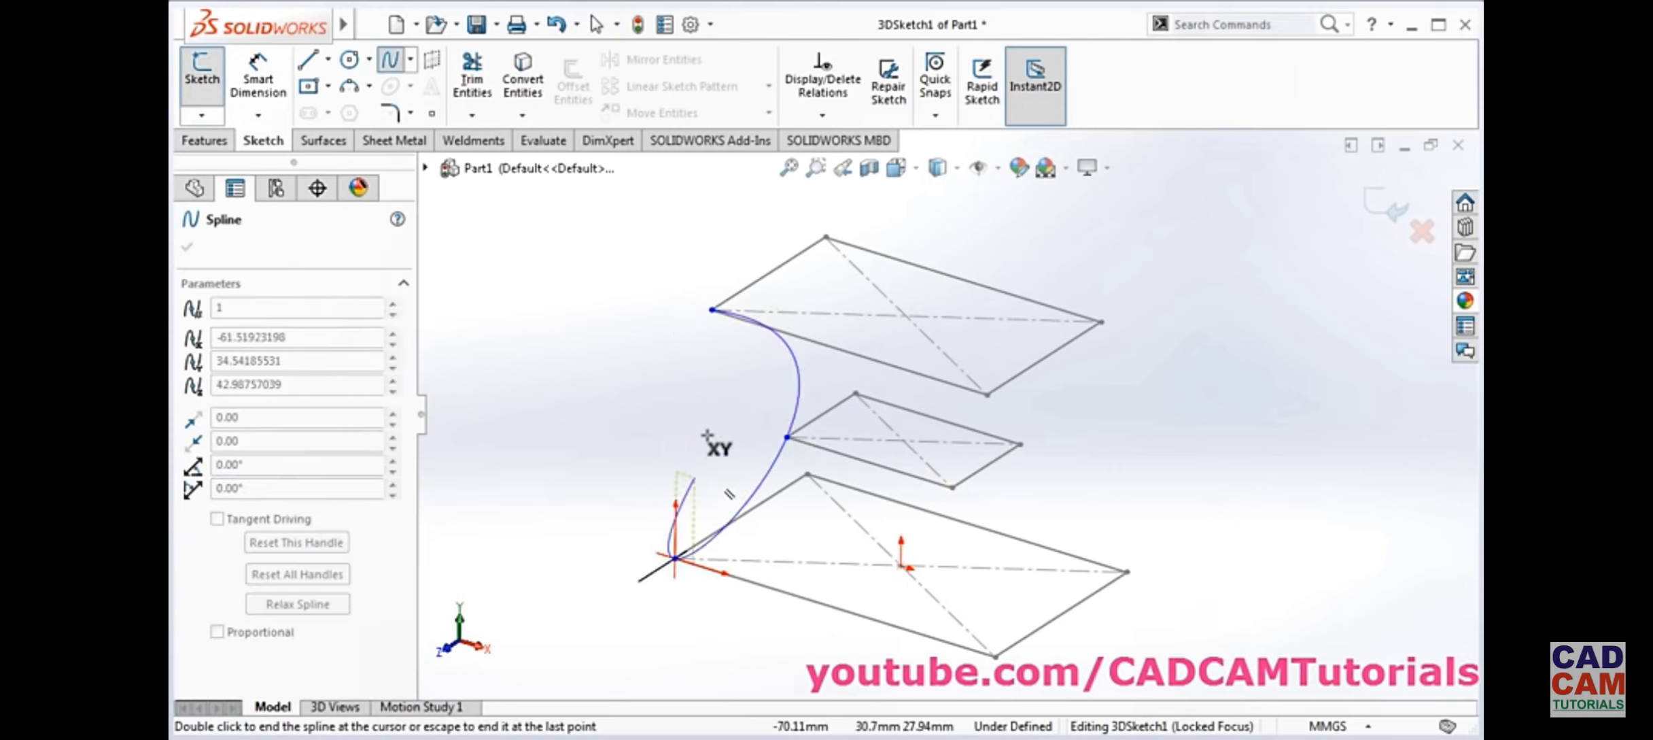
key("Escape")
key("Escape")
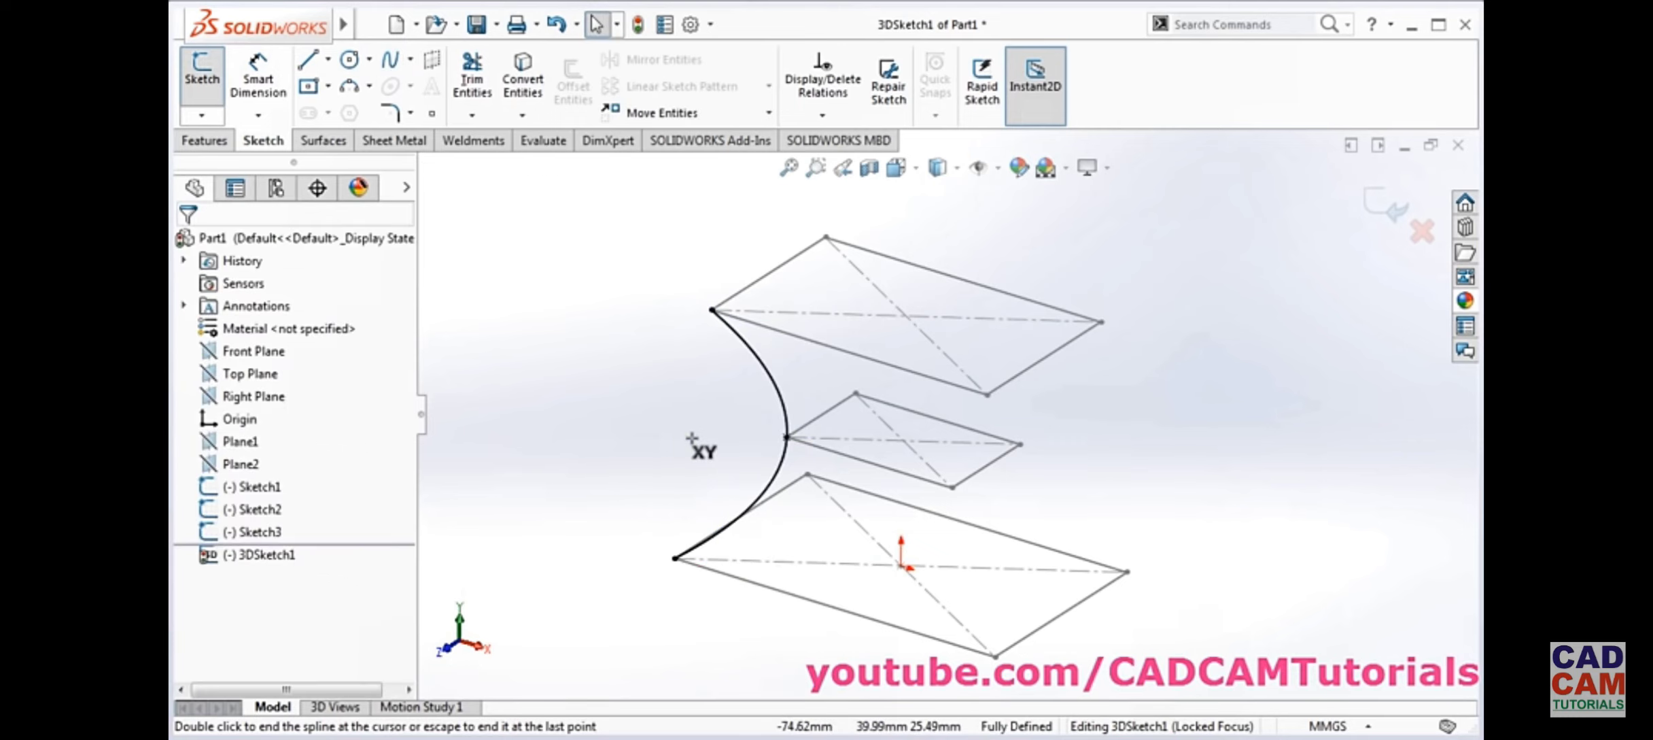
Reshape the spline's curvature at its middle point into a smooth S-curve
middle_click_drag(680, 444, 776, 374)
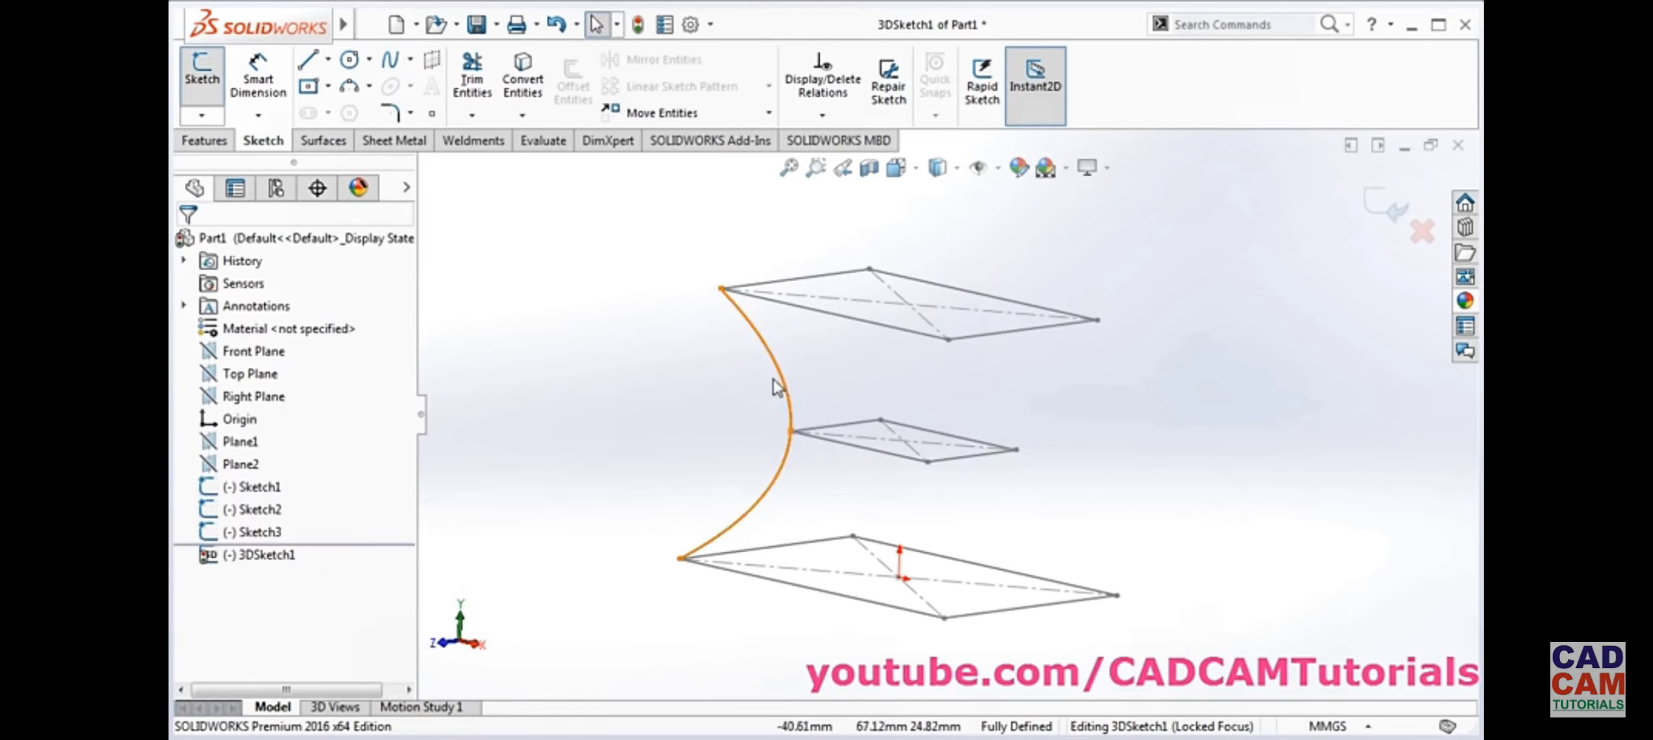
left_click(776, 374)
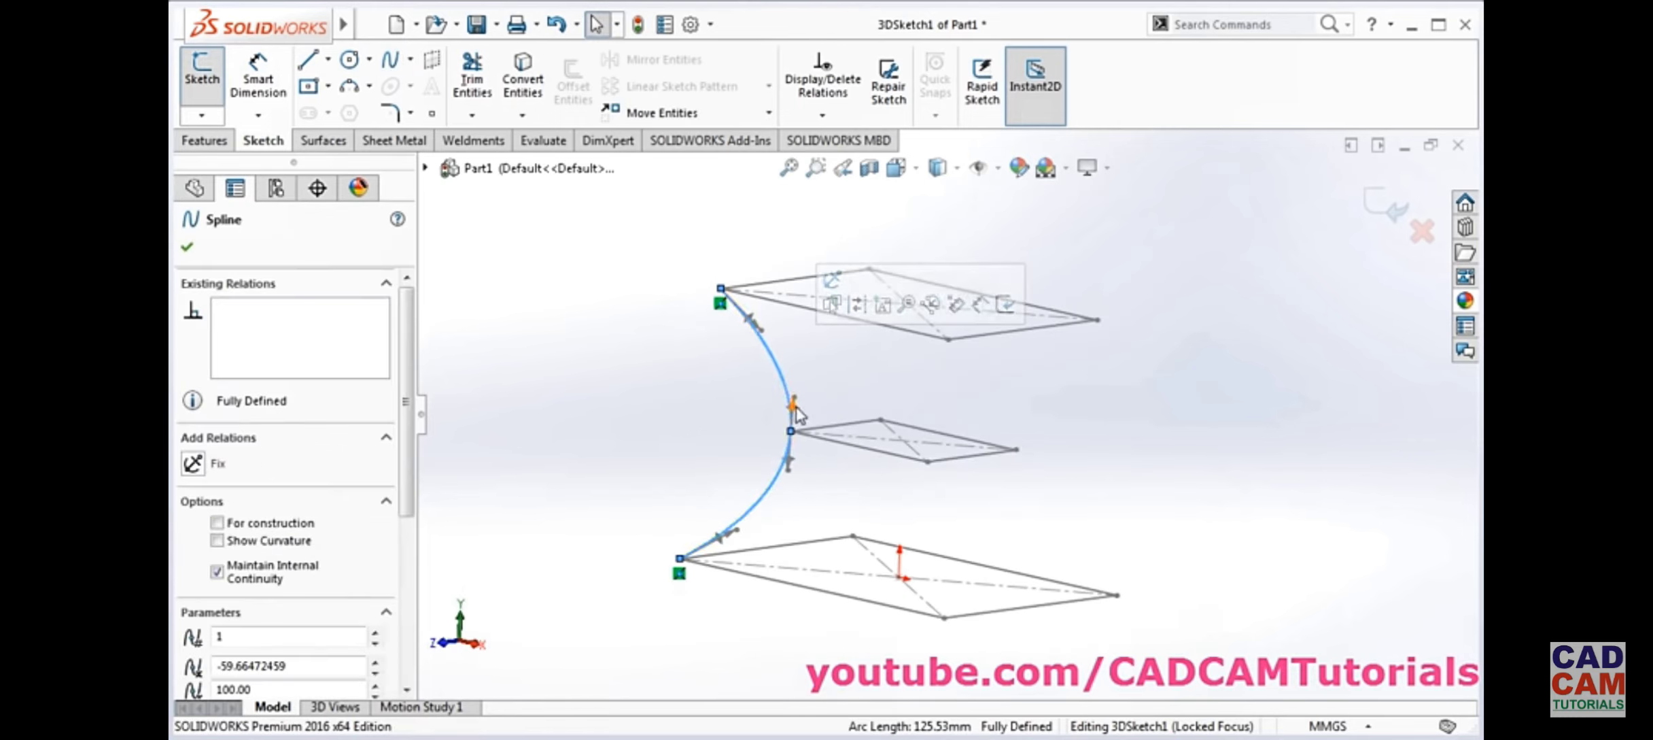
mouse_move(799, 407)
left_mouse_down()
mouse_move(771, 384)
mouse_move(770, 398)
left_mouse_up()
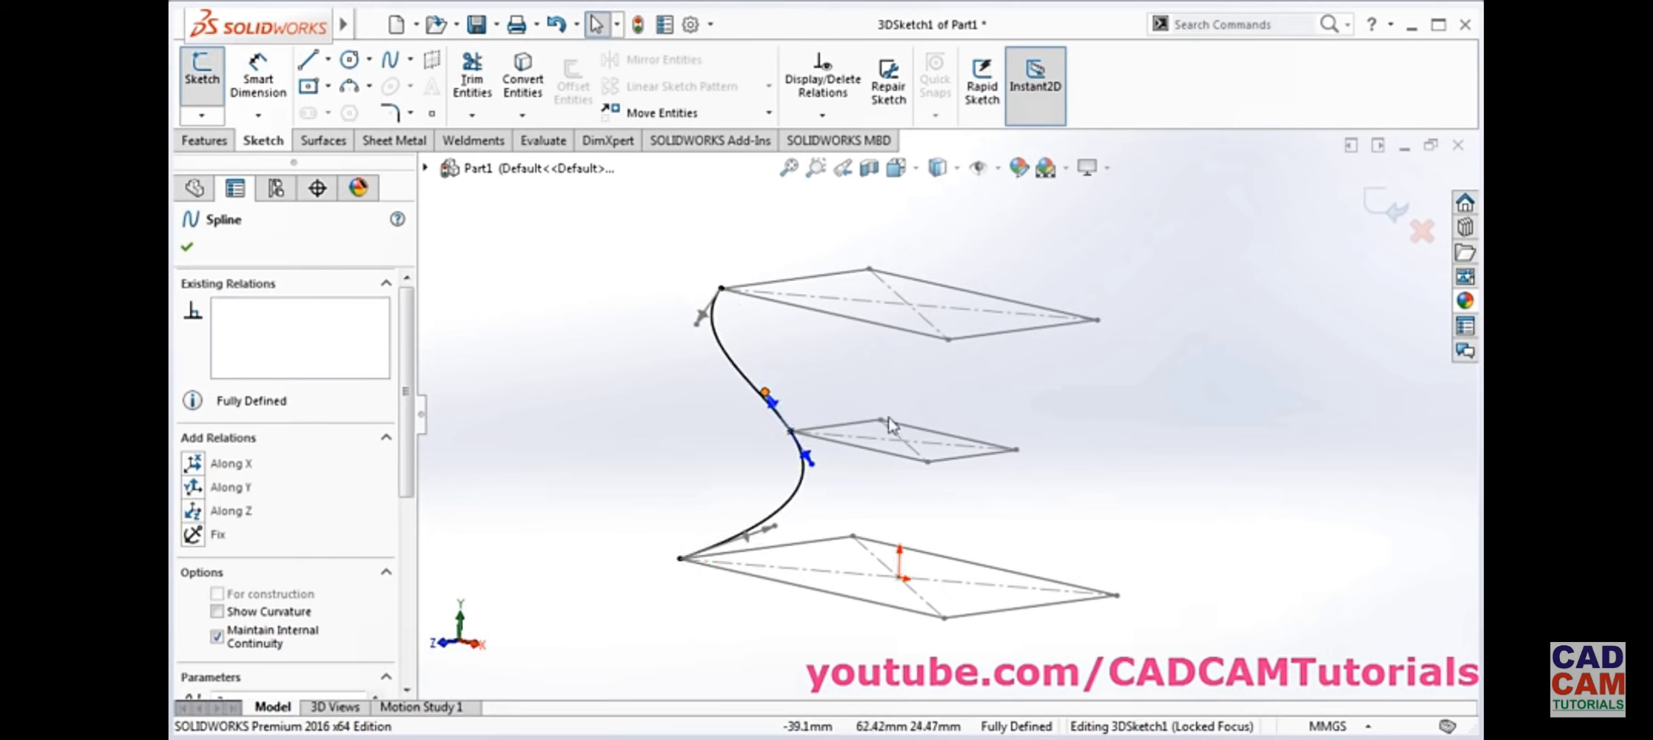
left_click(1103, 430)
middle_click_drag(1103, 429, 1030, 474)
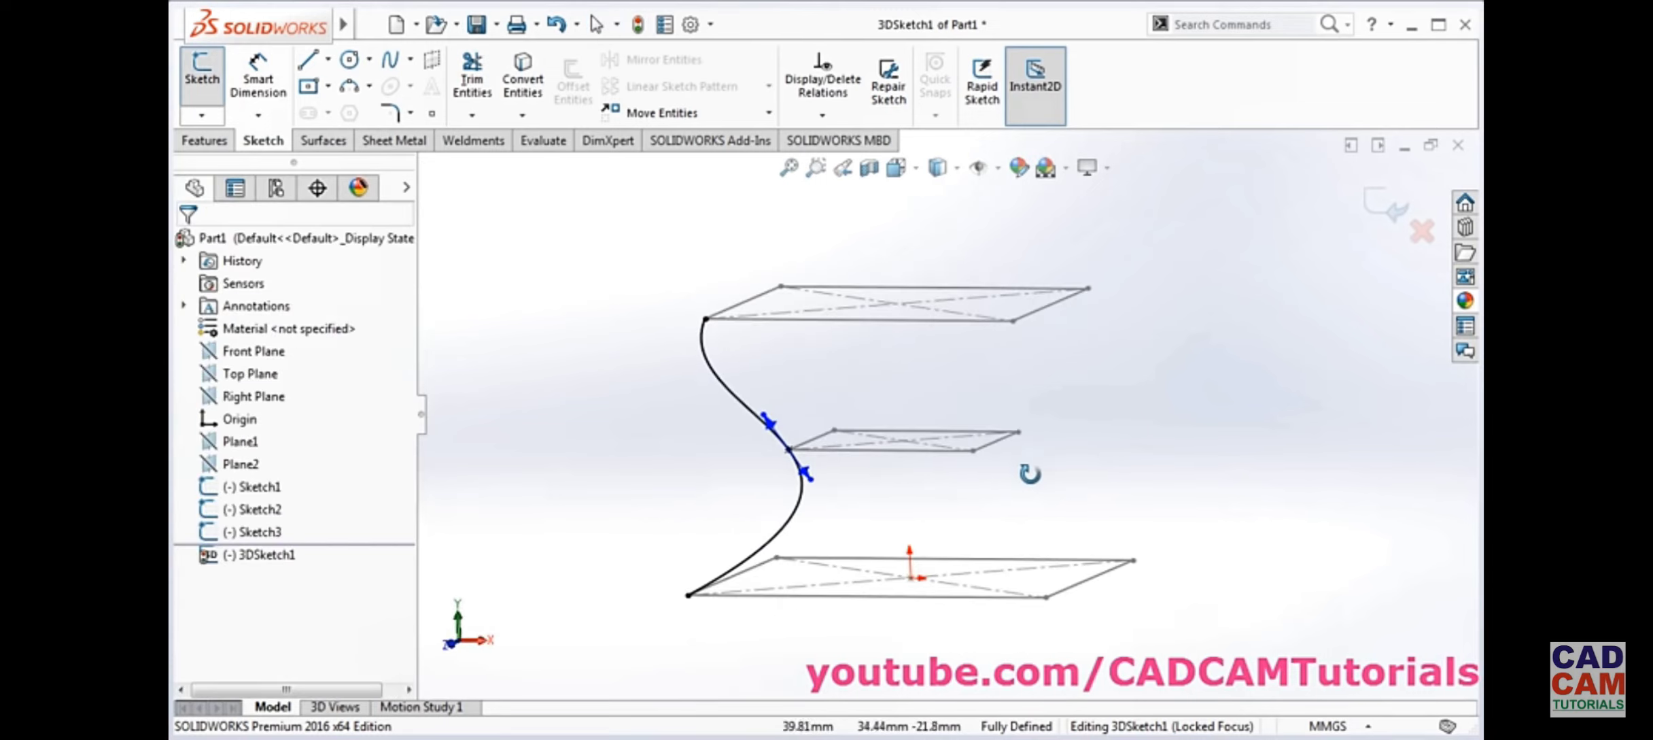
Exit 3DSketch1 and orbit to an isometric-like view
left_click(1386, 206)
left_click(1112, 435)
middle_click_drag(1111, 444, 1027, 475)
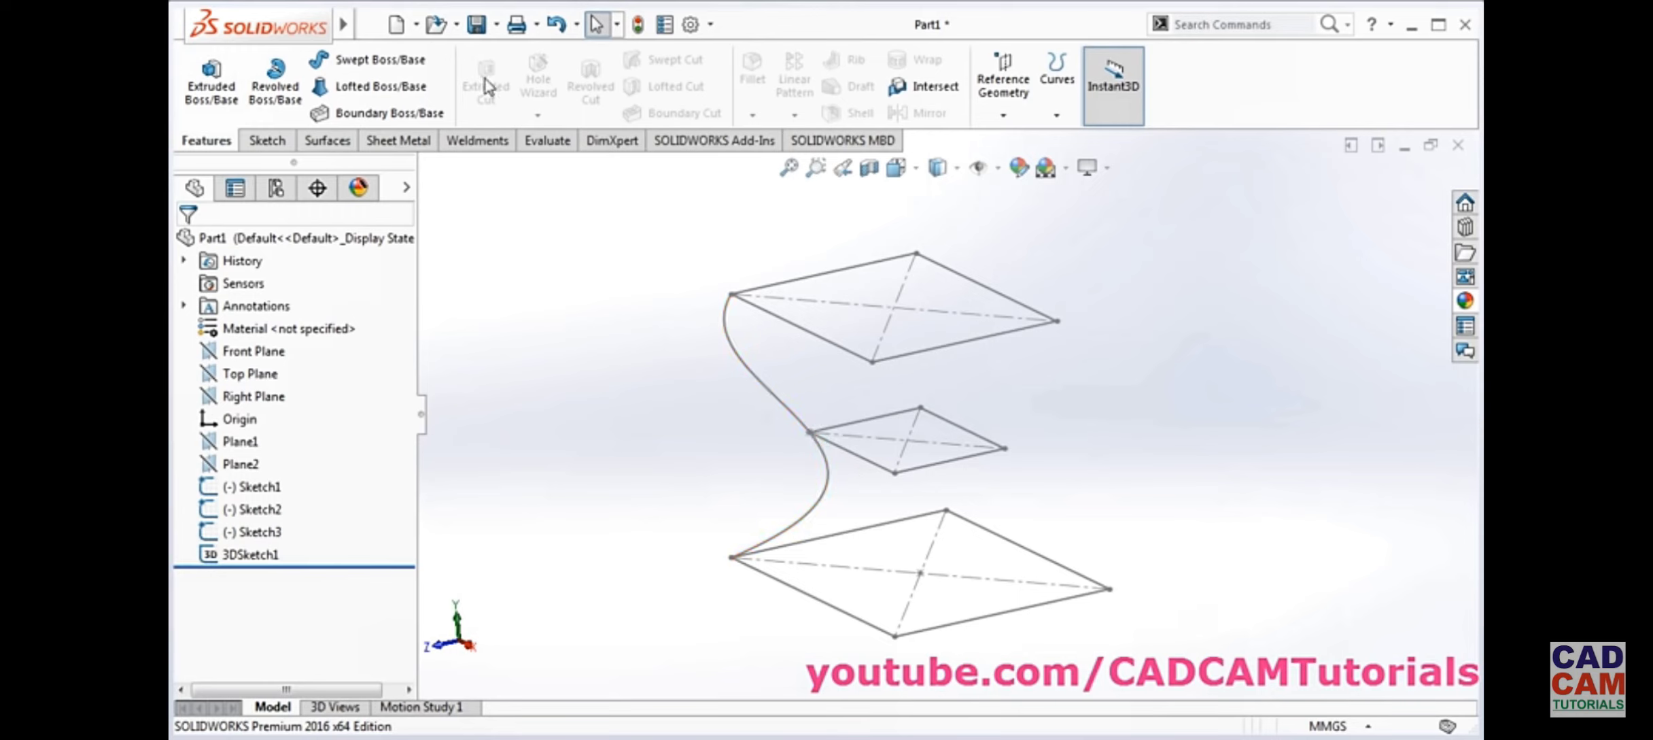
Save the part as Loft
left_click(478, 27)
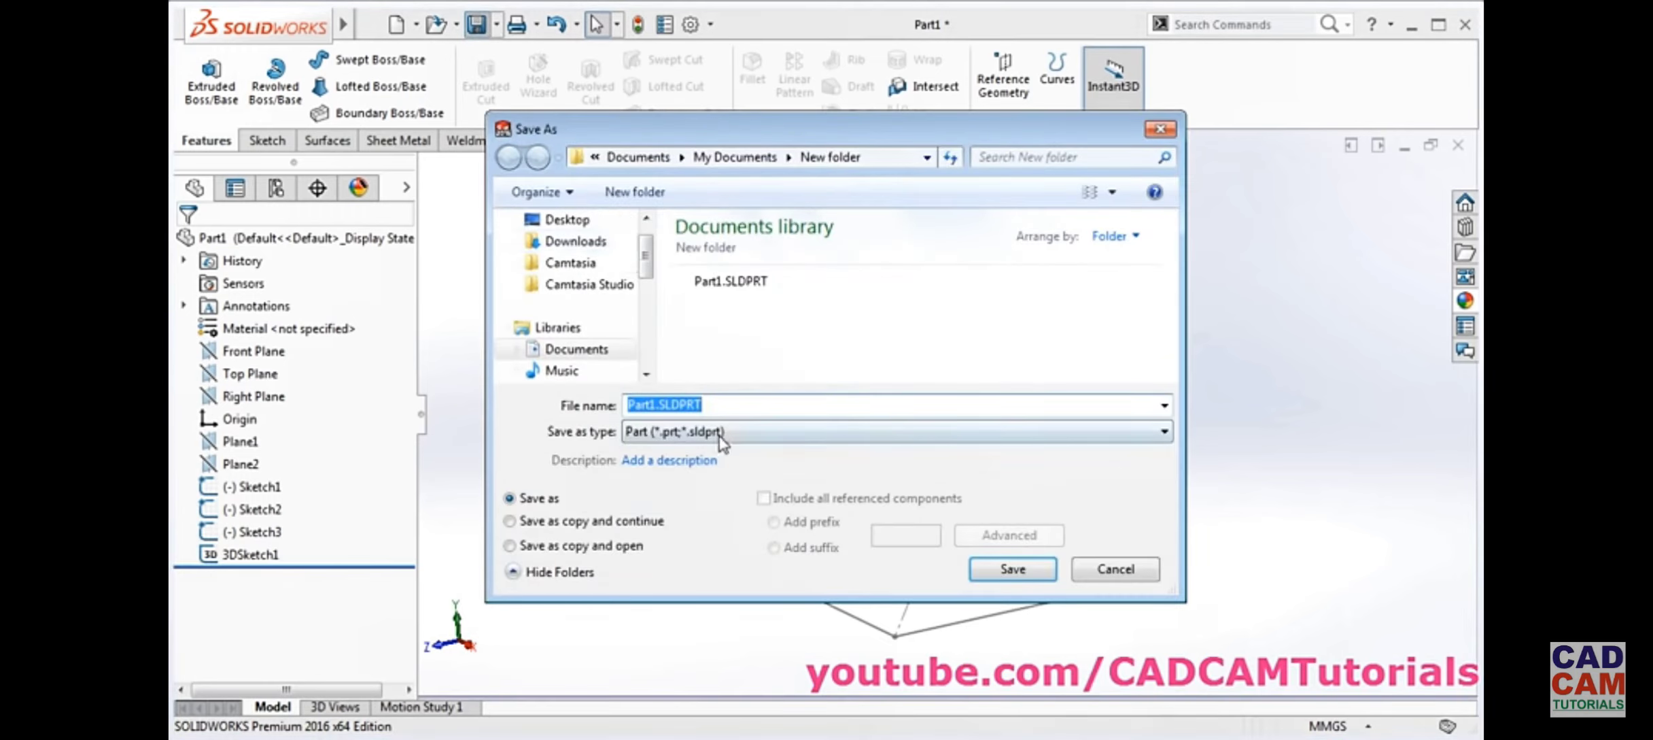
type("Lo")
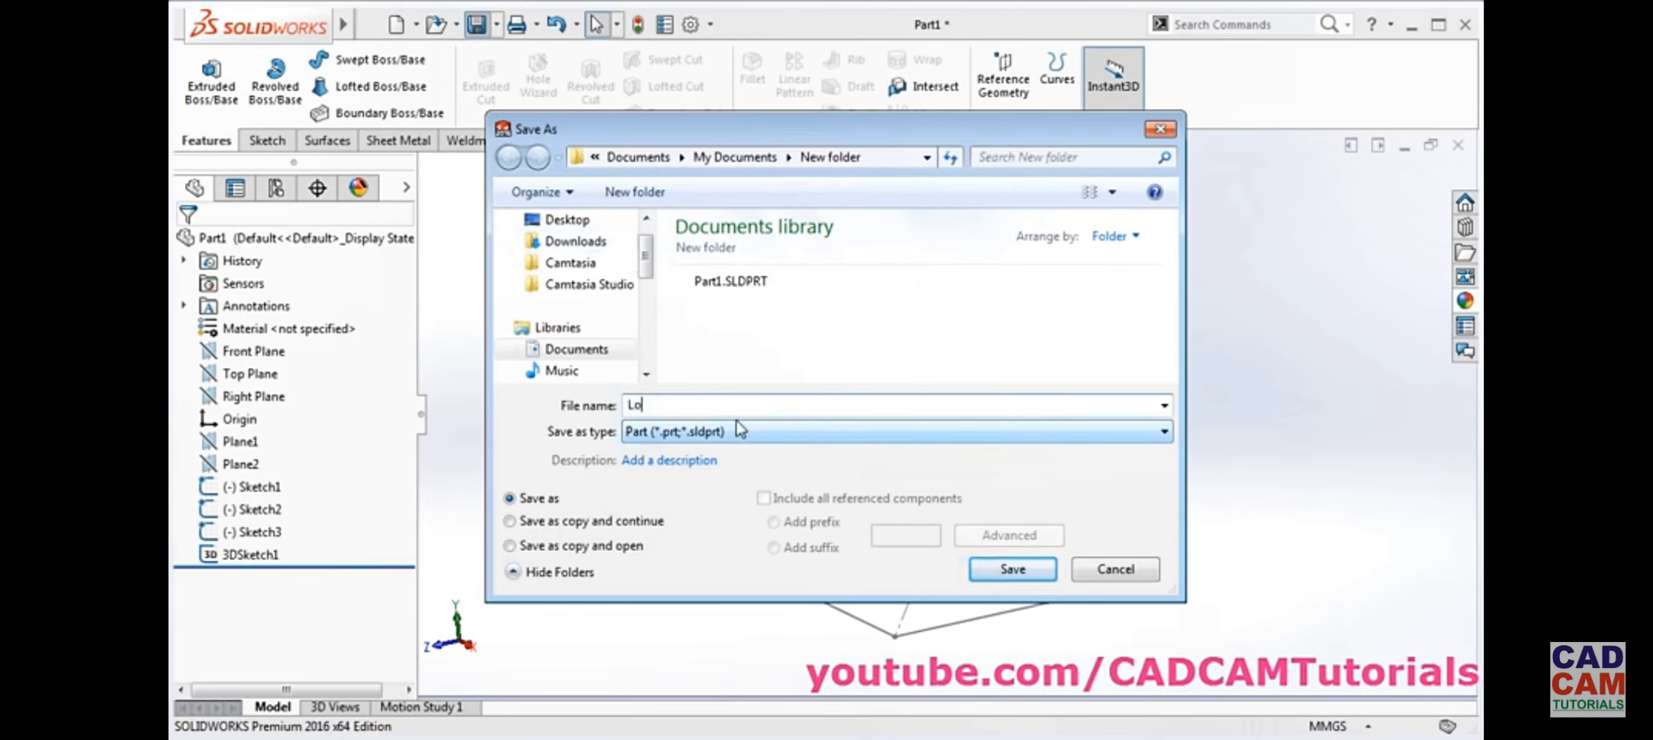
type("ft")
left_click(982, 564)
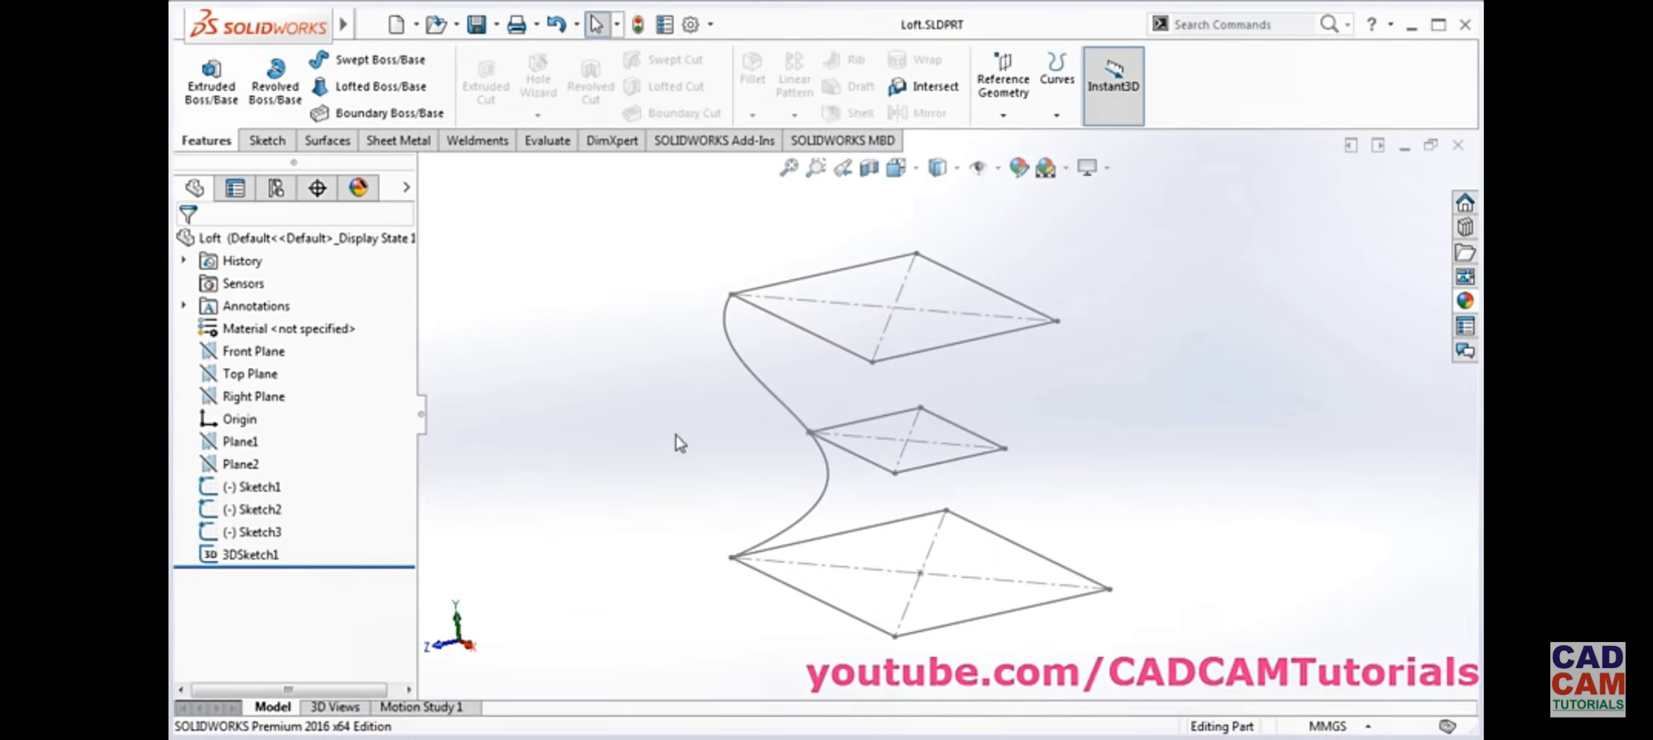
Save a copy of the part as Boundary
left_click(497, 24)
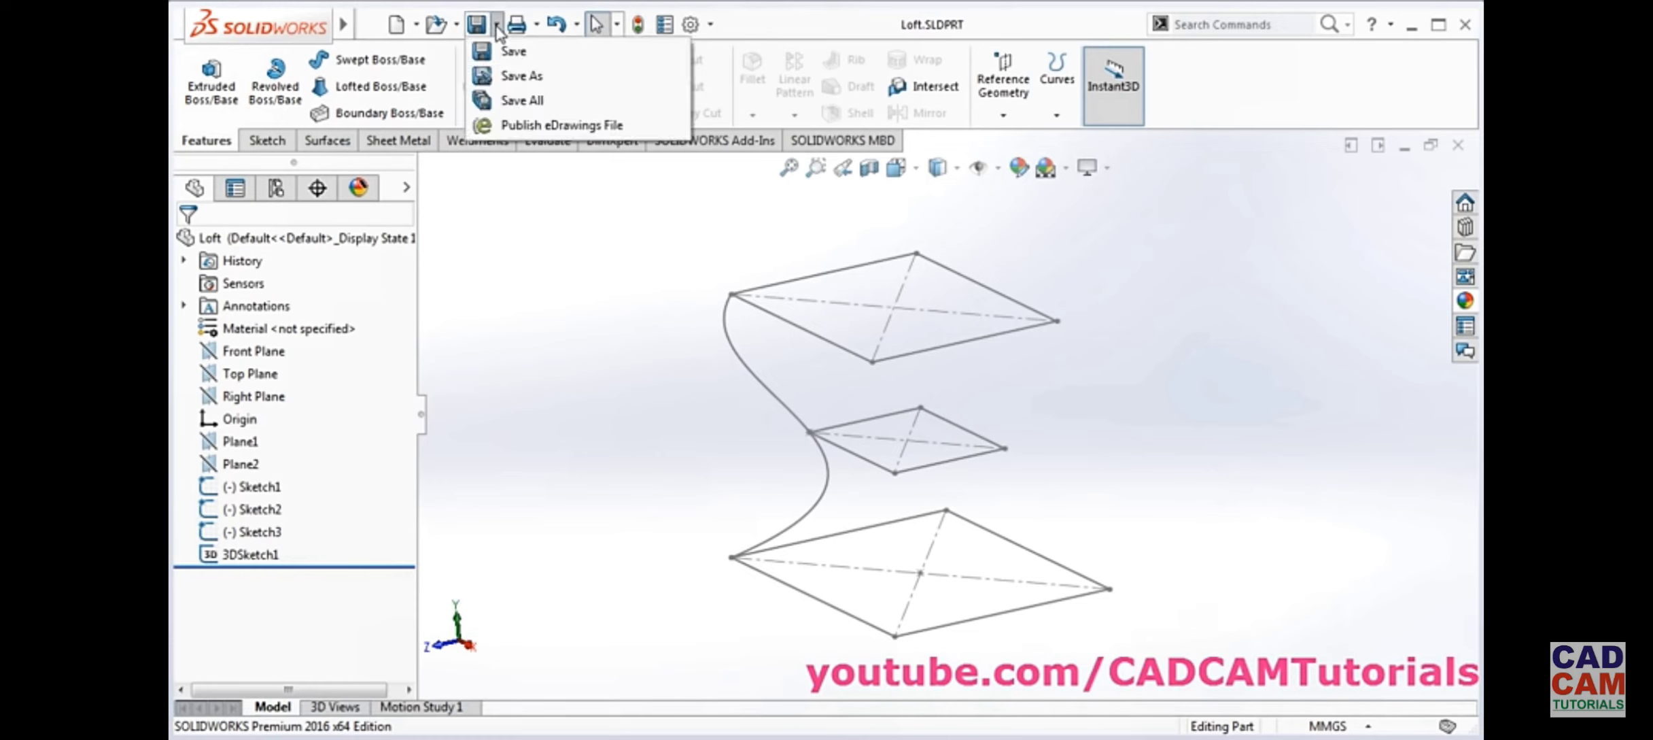
left_click(521, 76)
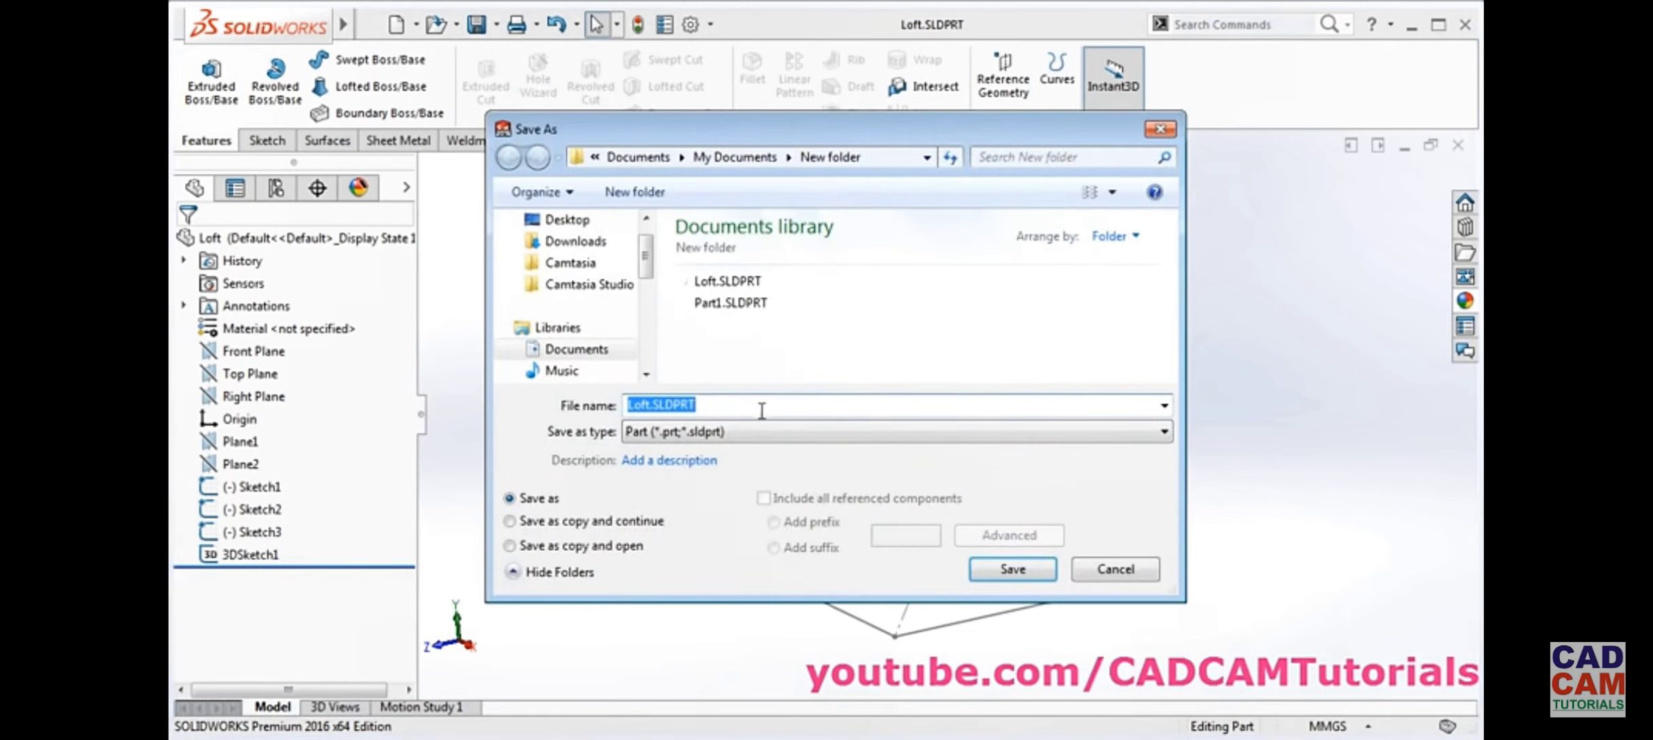
type("Boundary")
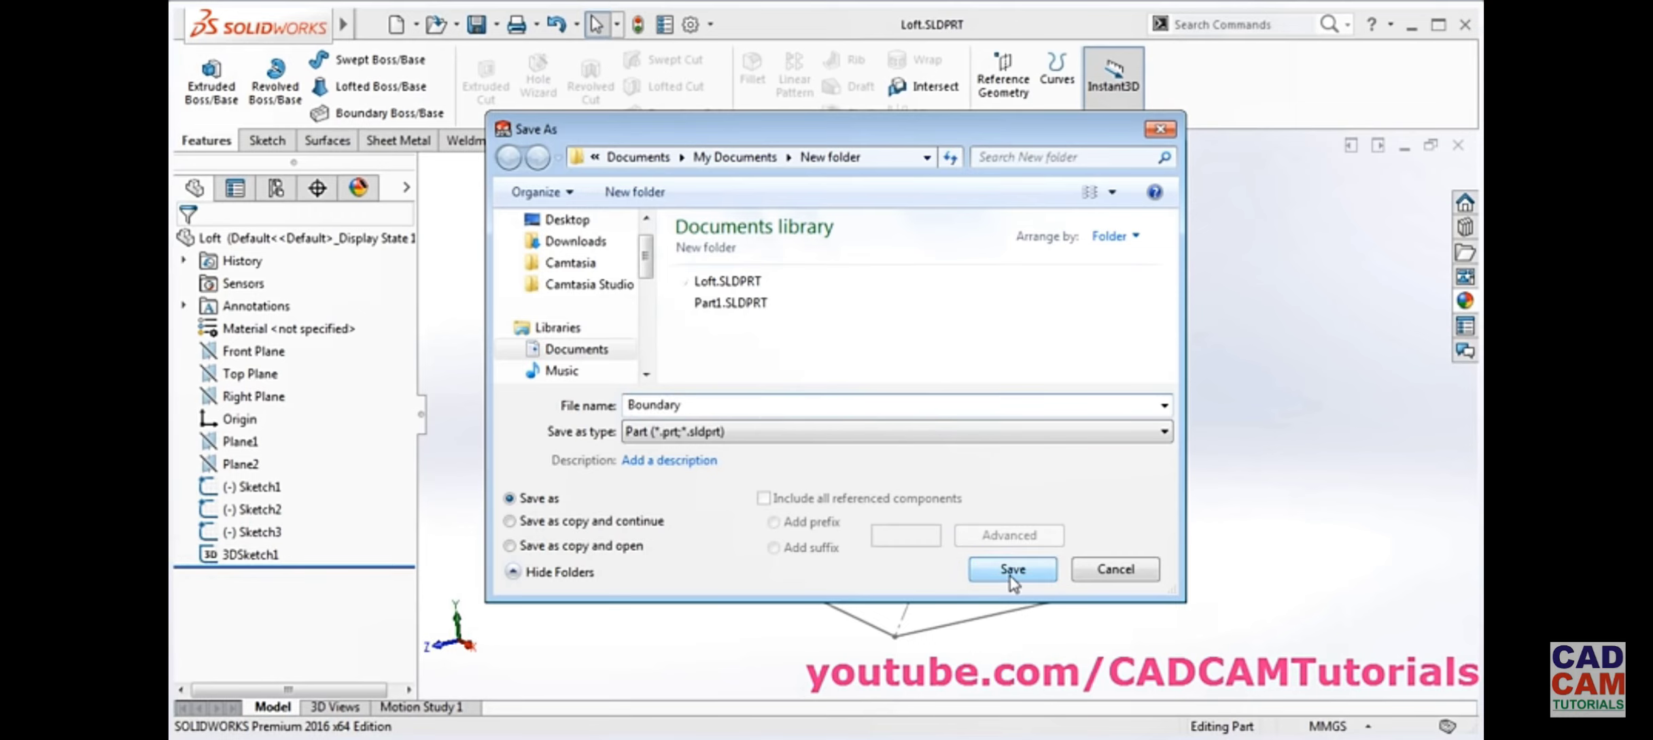
left_click(1013, 569)
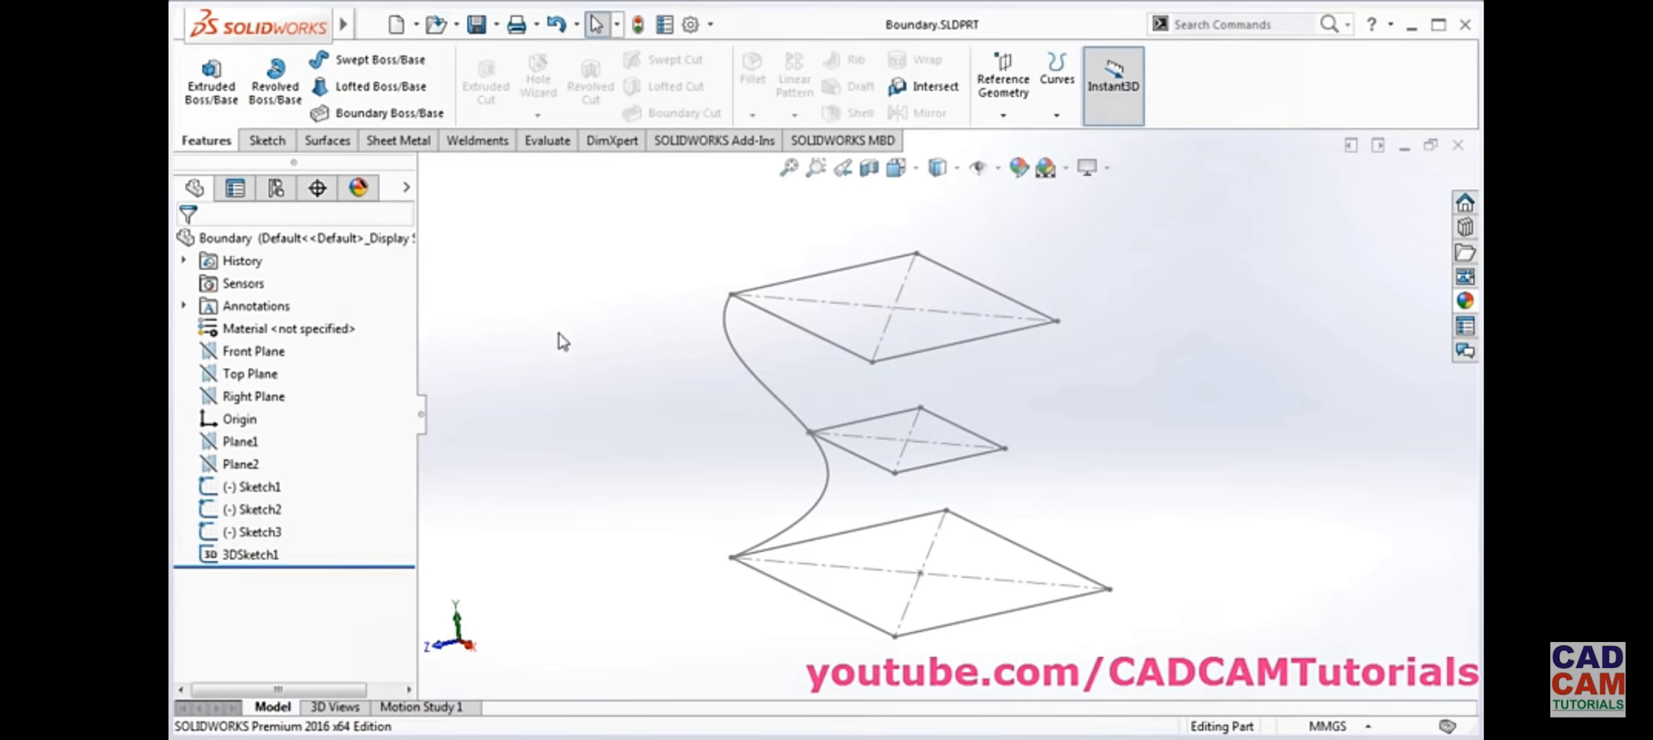
Start a Boundary Boss/Base using Sketch1, Sketch2 and Sketch3 as profiles
left_click(387, 114)
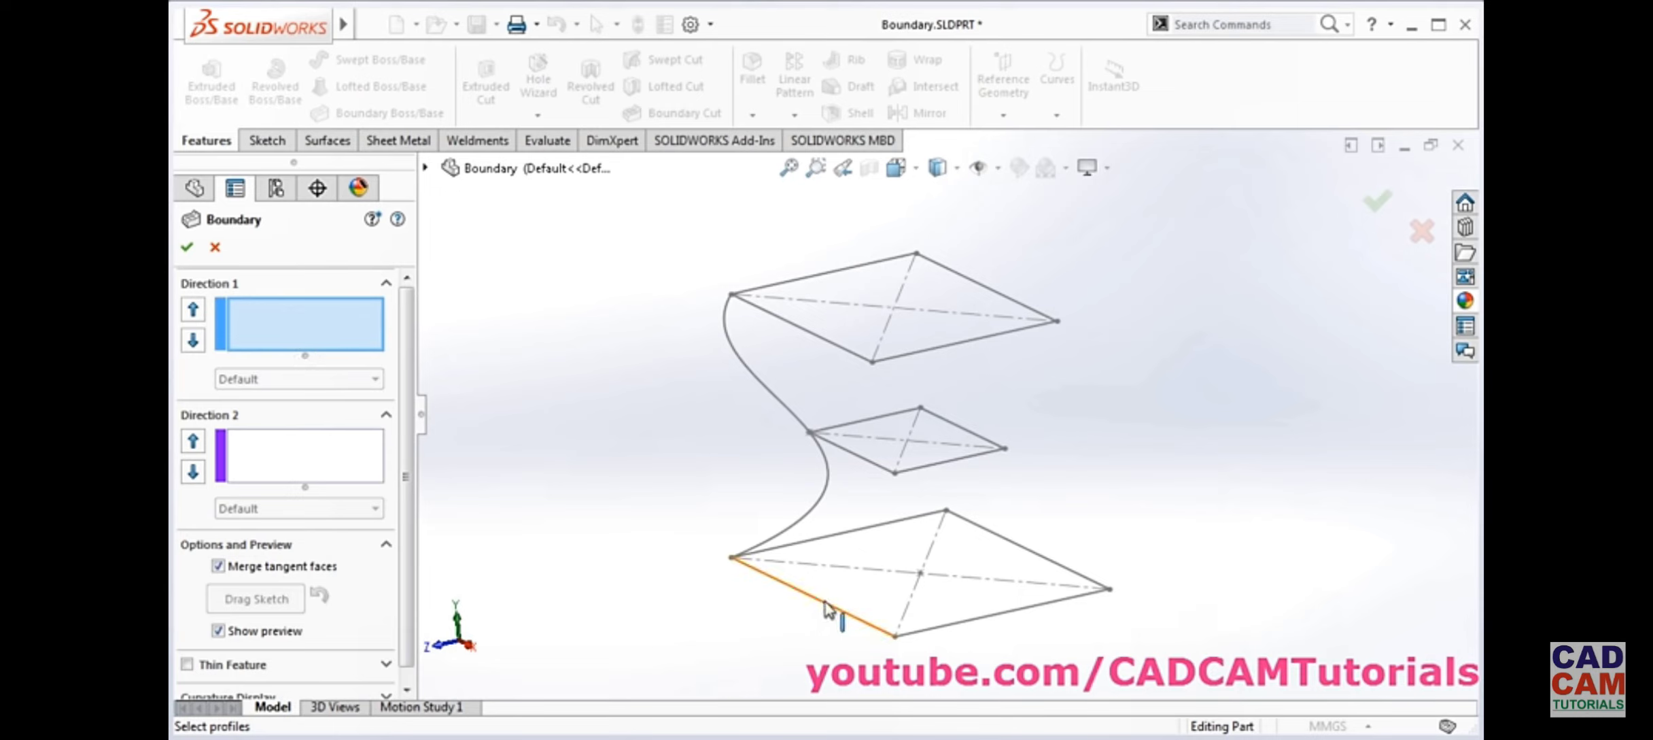
left_click(870, 567)
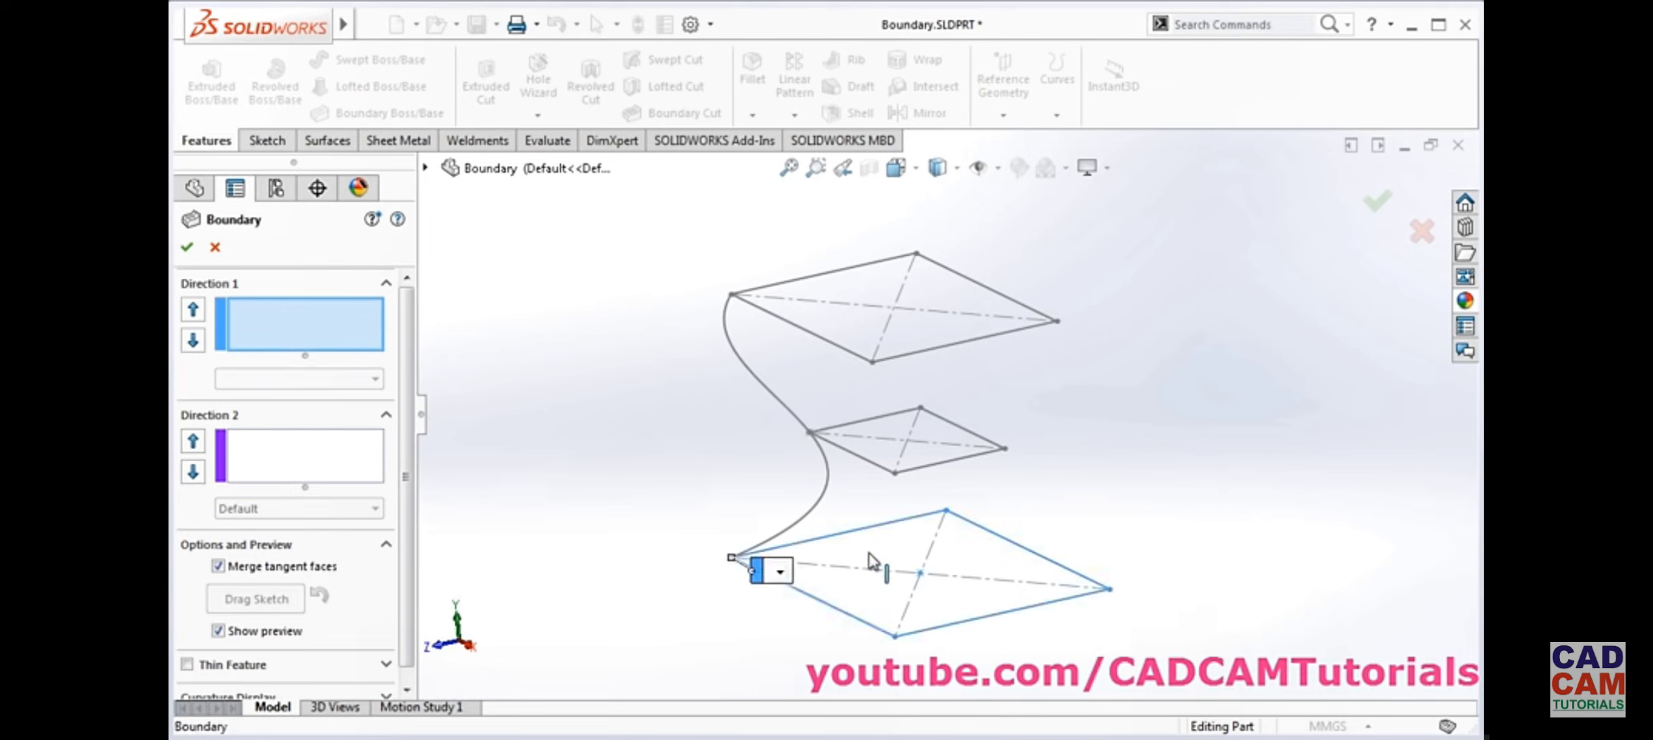
left_click(865, 463)
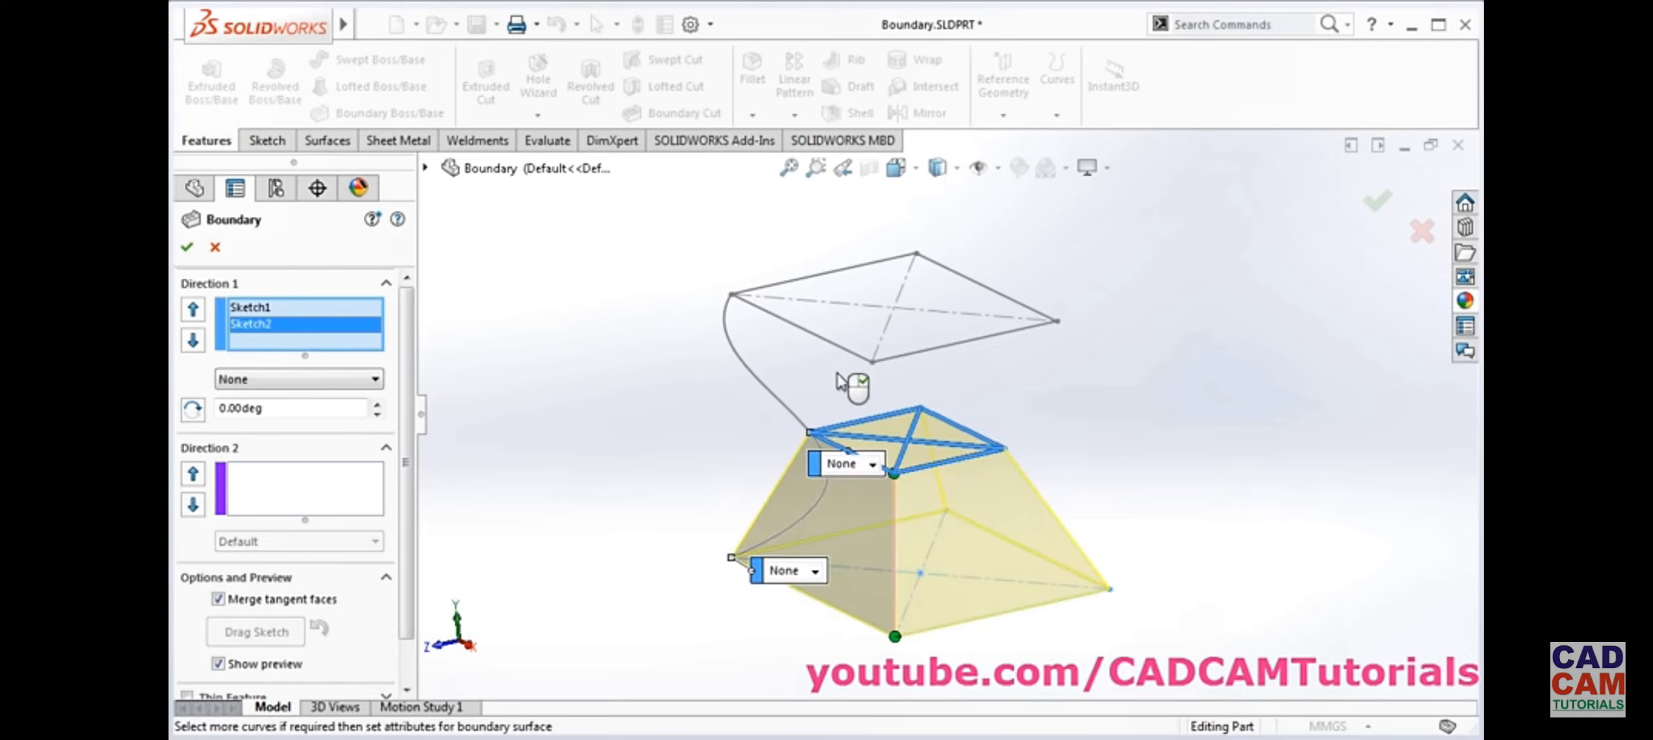
left_click(984, 297)
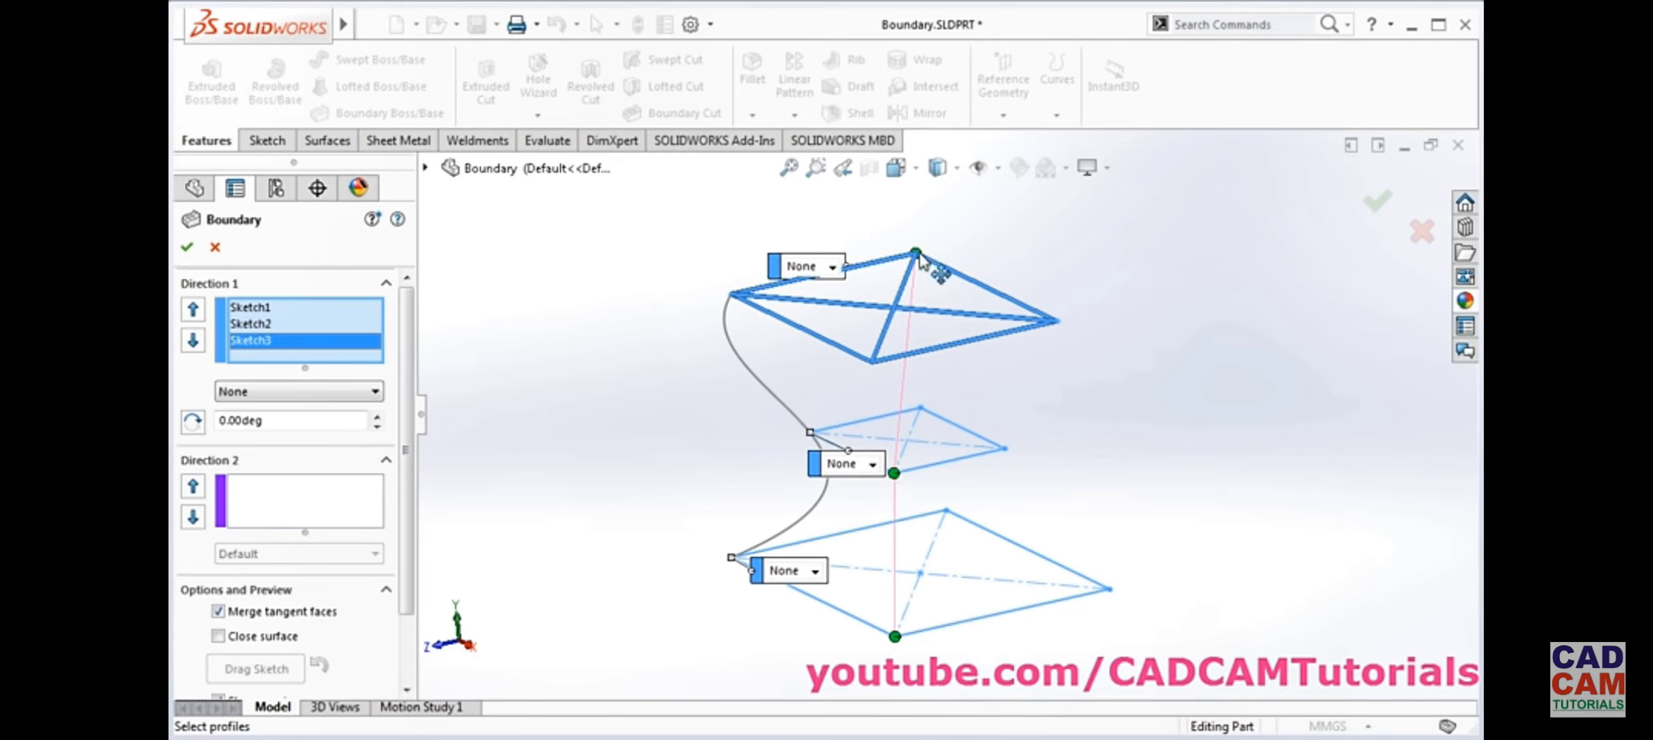
Align the top sketch's connector to untwist the boundary, then accept Boundary1
left_click_drag(916, 252, 1057, 321)
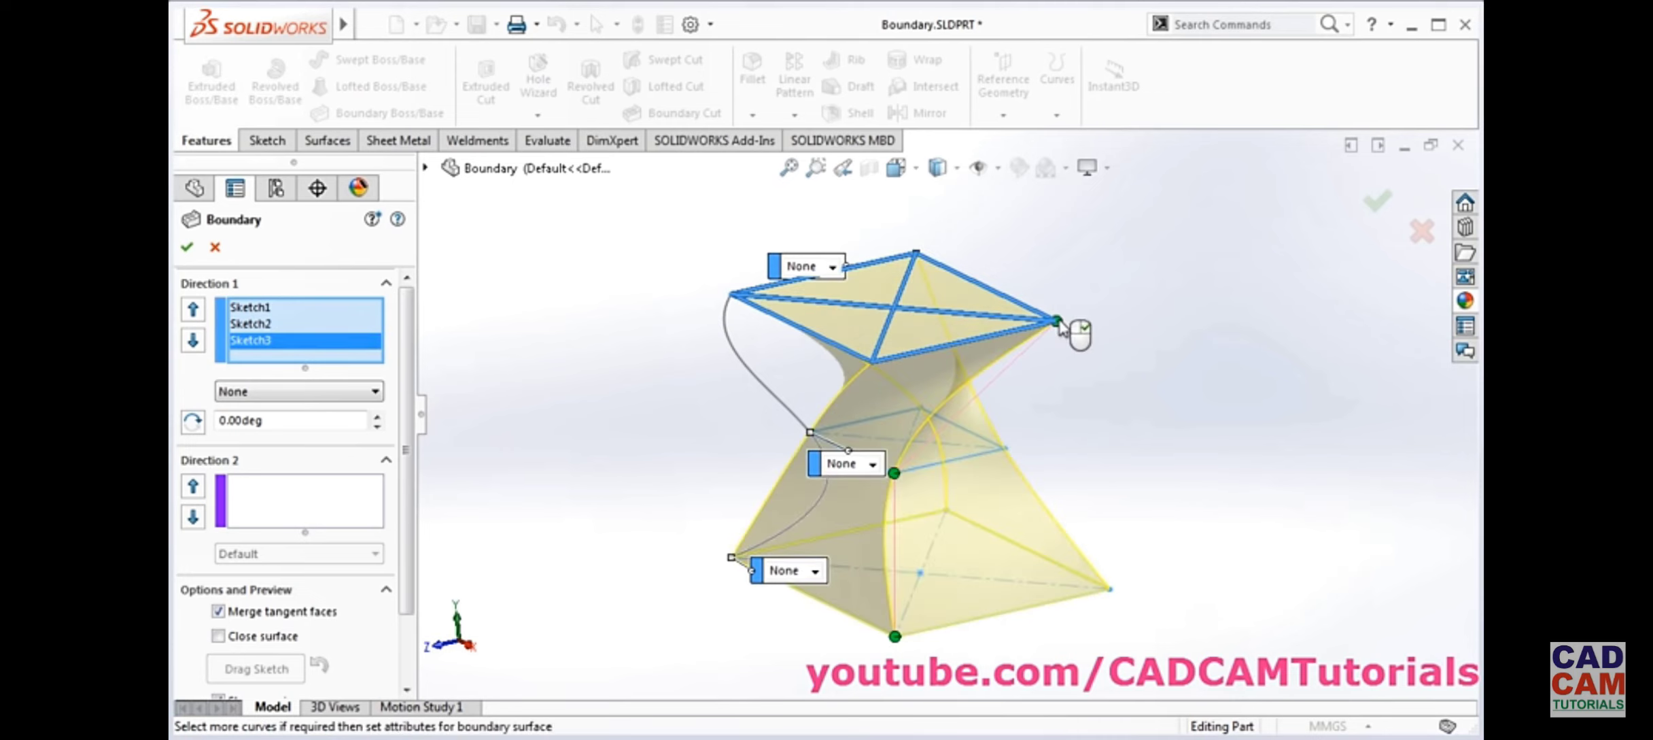
mouse_move(1081, 384)
middle_mouse_down()
mouse_move(1055, 358)
mouse_move(1026, 364)
mouse_move(1082, 377)
middle_mouse_up()
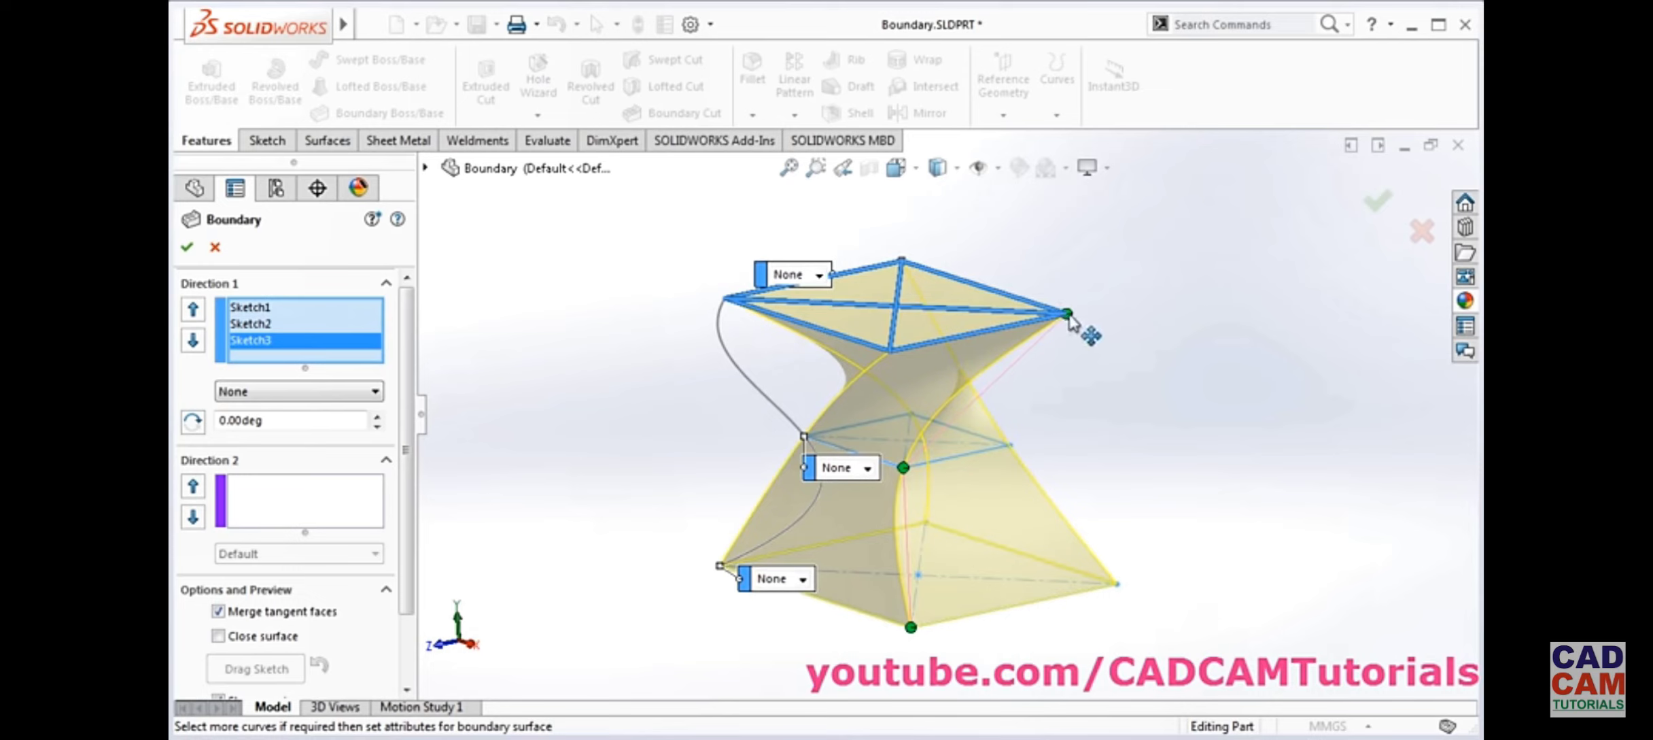
left_click_drag(1068, 315, 890, 357)
middle_click_drag(1095, 510, 1162, 488)
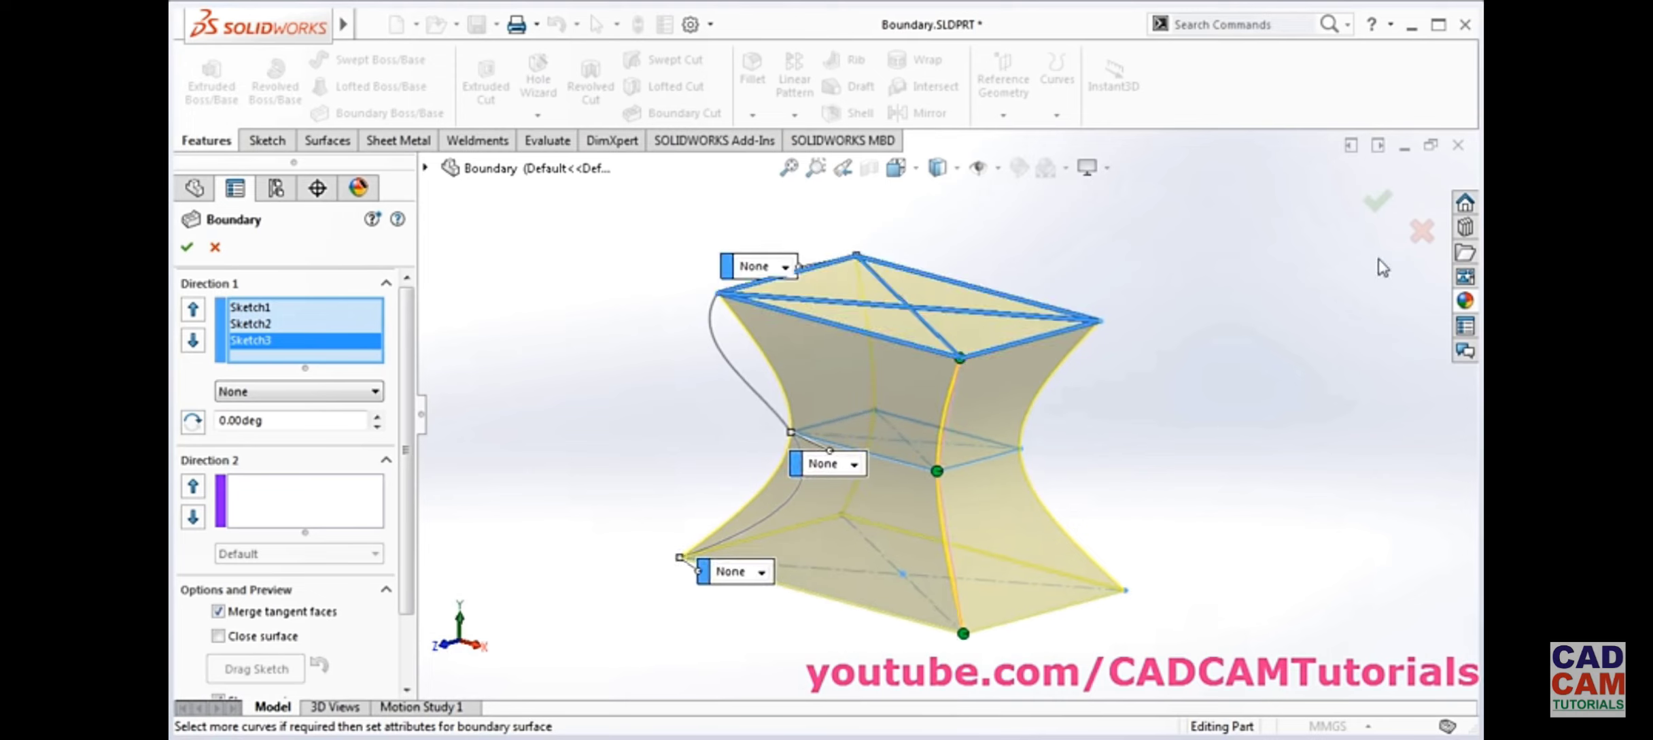
left_click(1378, 213)
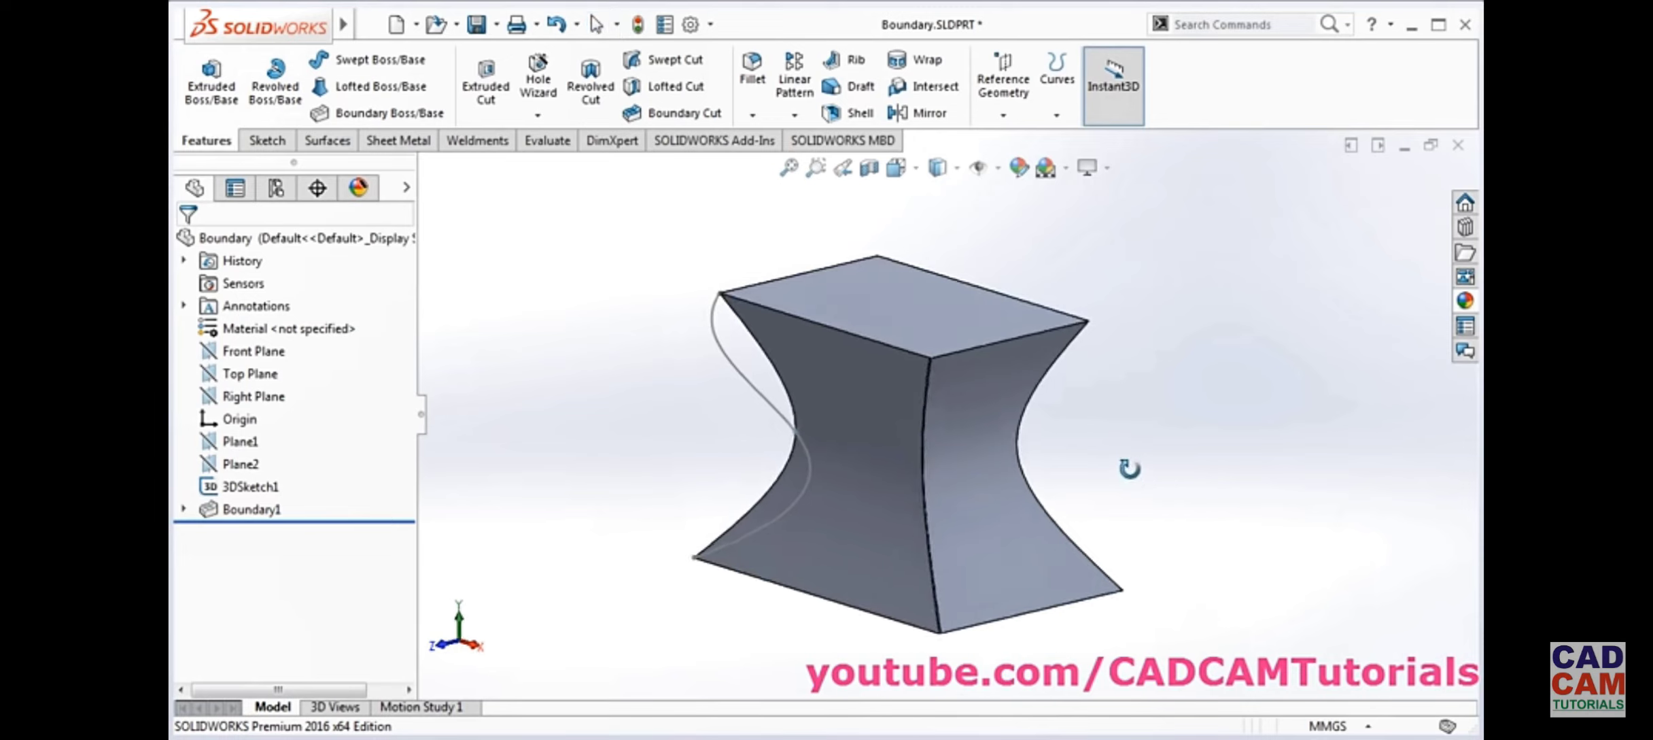
middle_click_drag(1130, 468, 1166, 469)
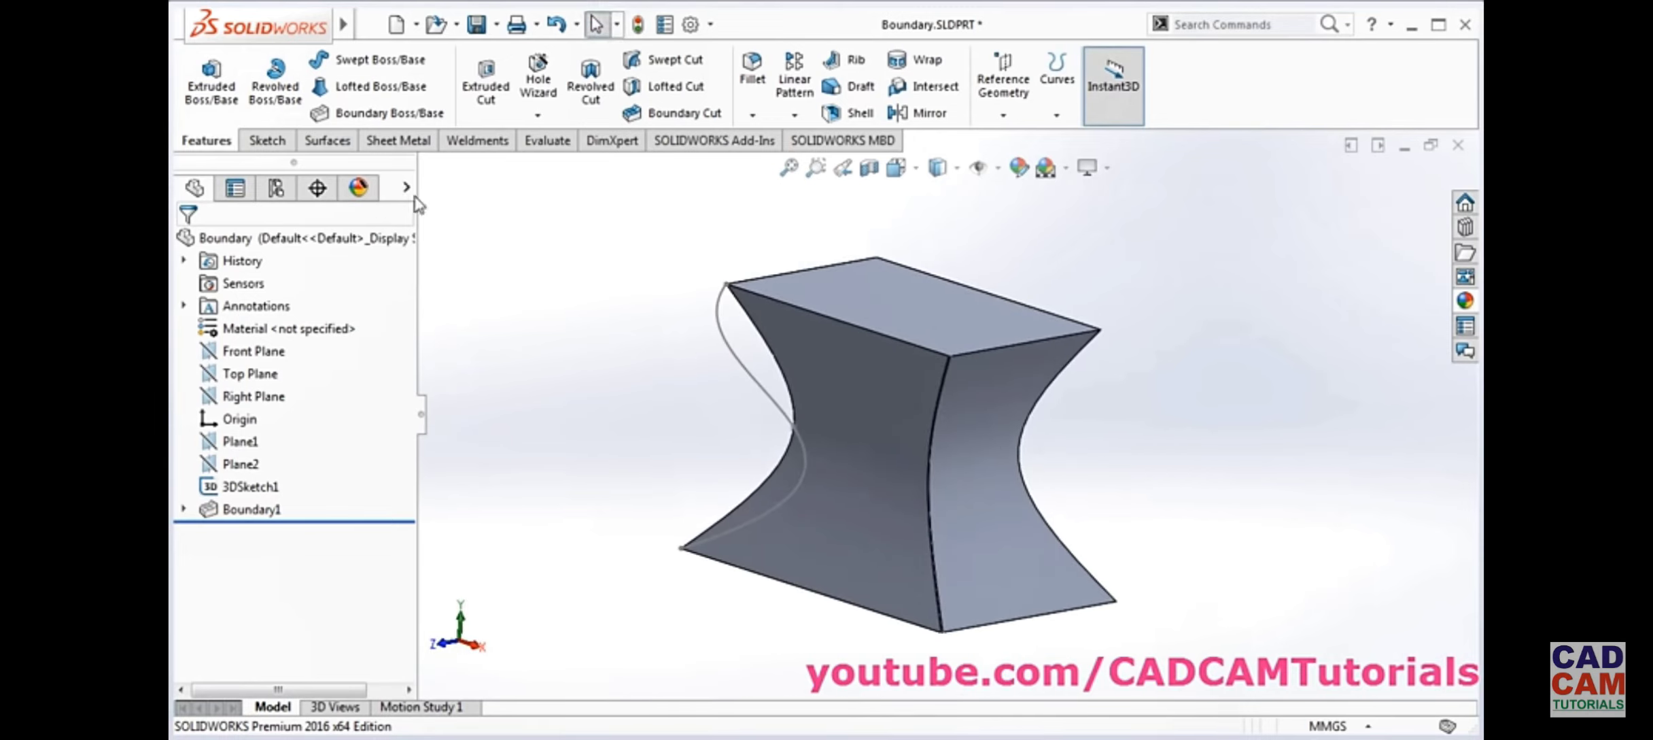
Open Loft.SLDPRT and loft a solid through the bottom, middle and top square sketches
left_click(436, 25)
double_click(752, 196)
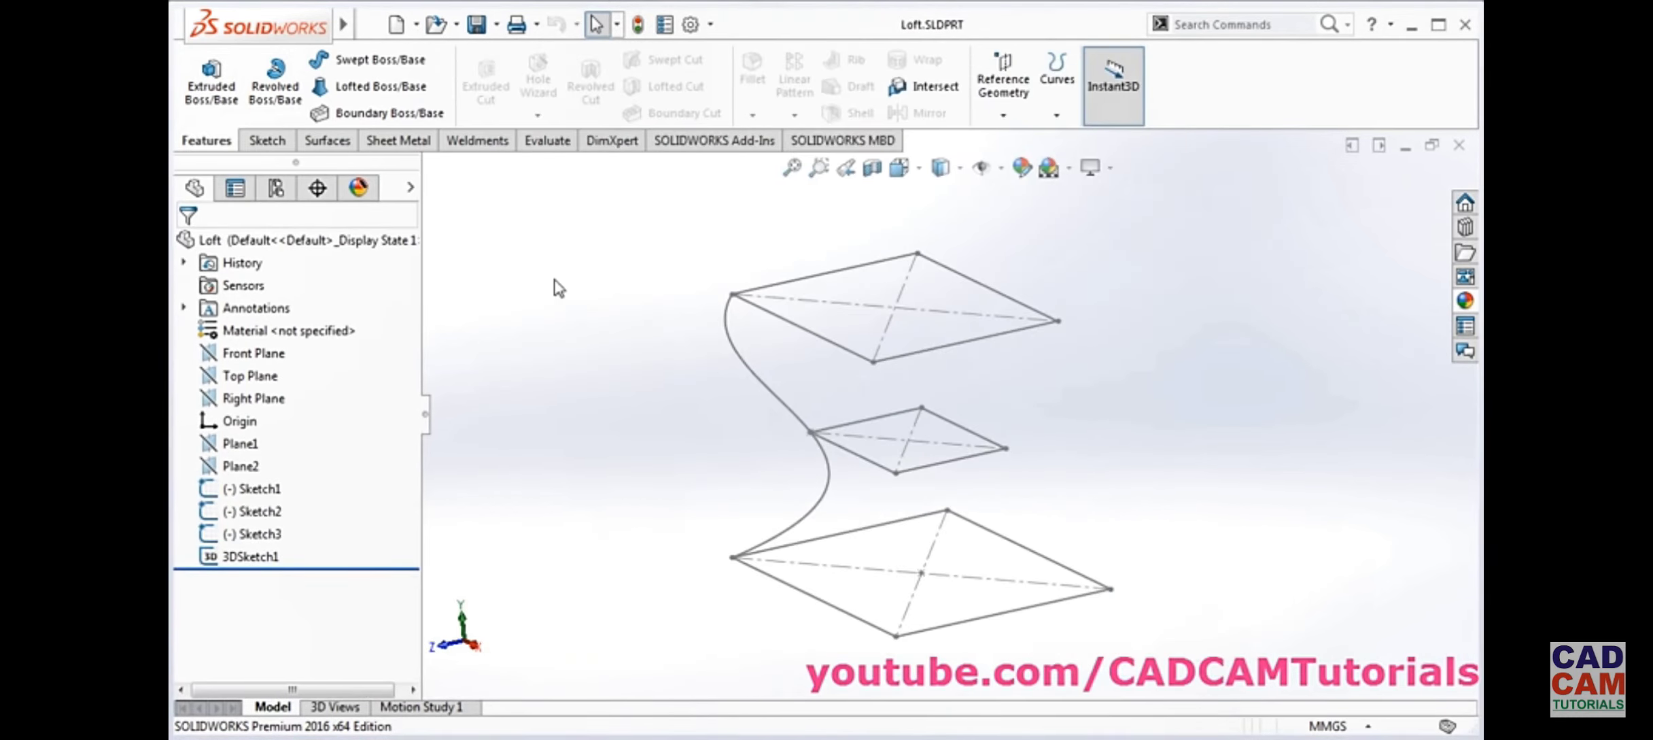
left_click(378, 88)
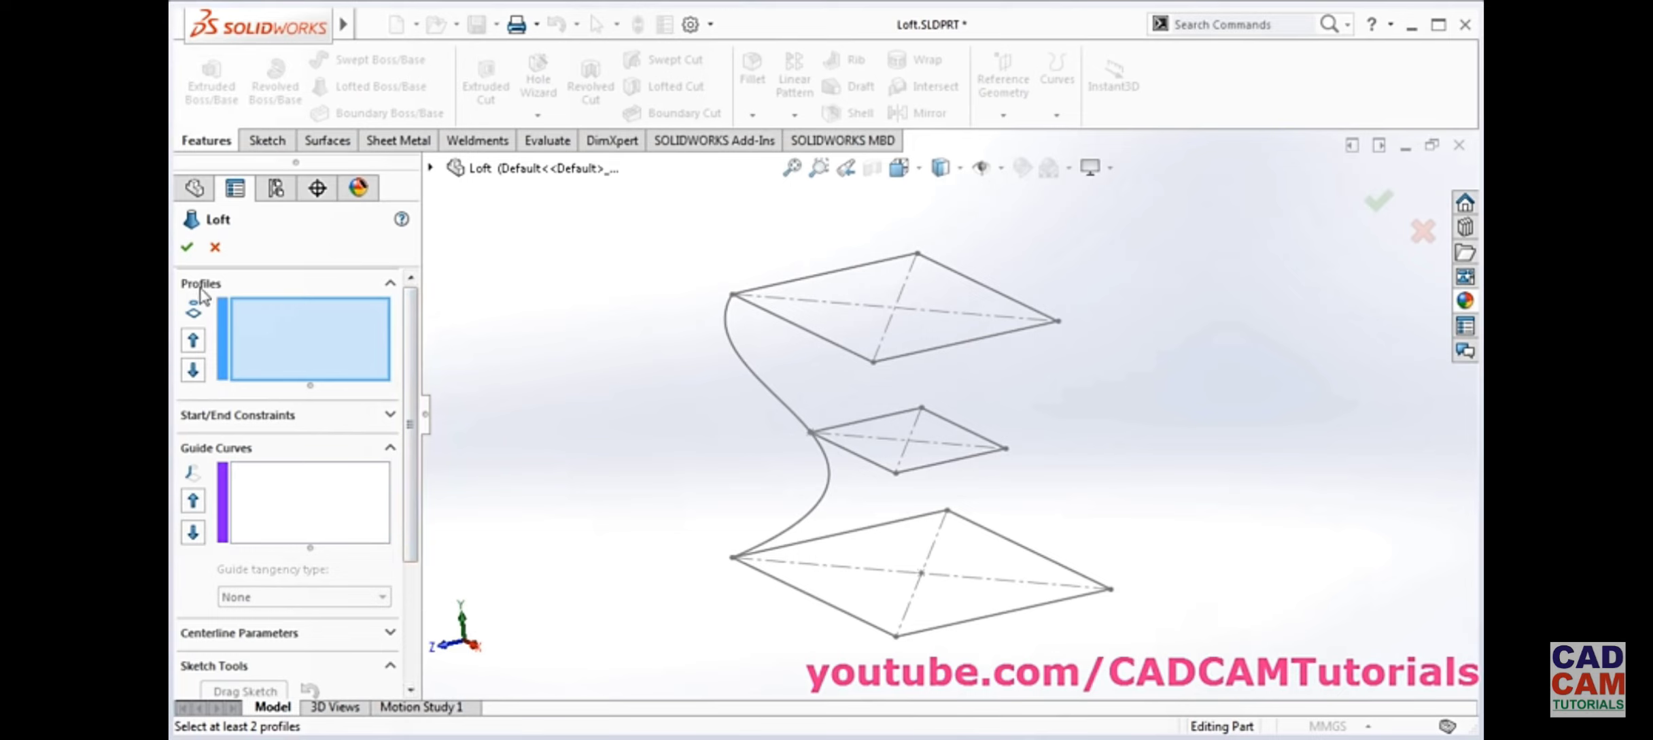
left_click(846, 619)
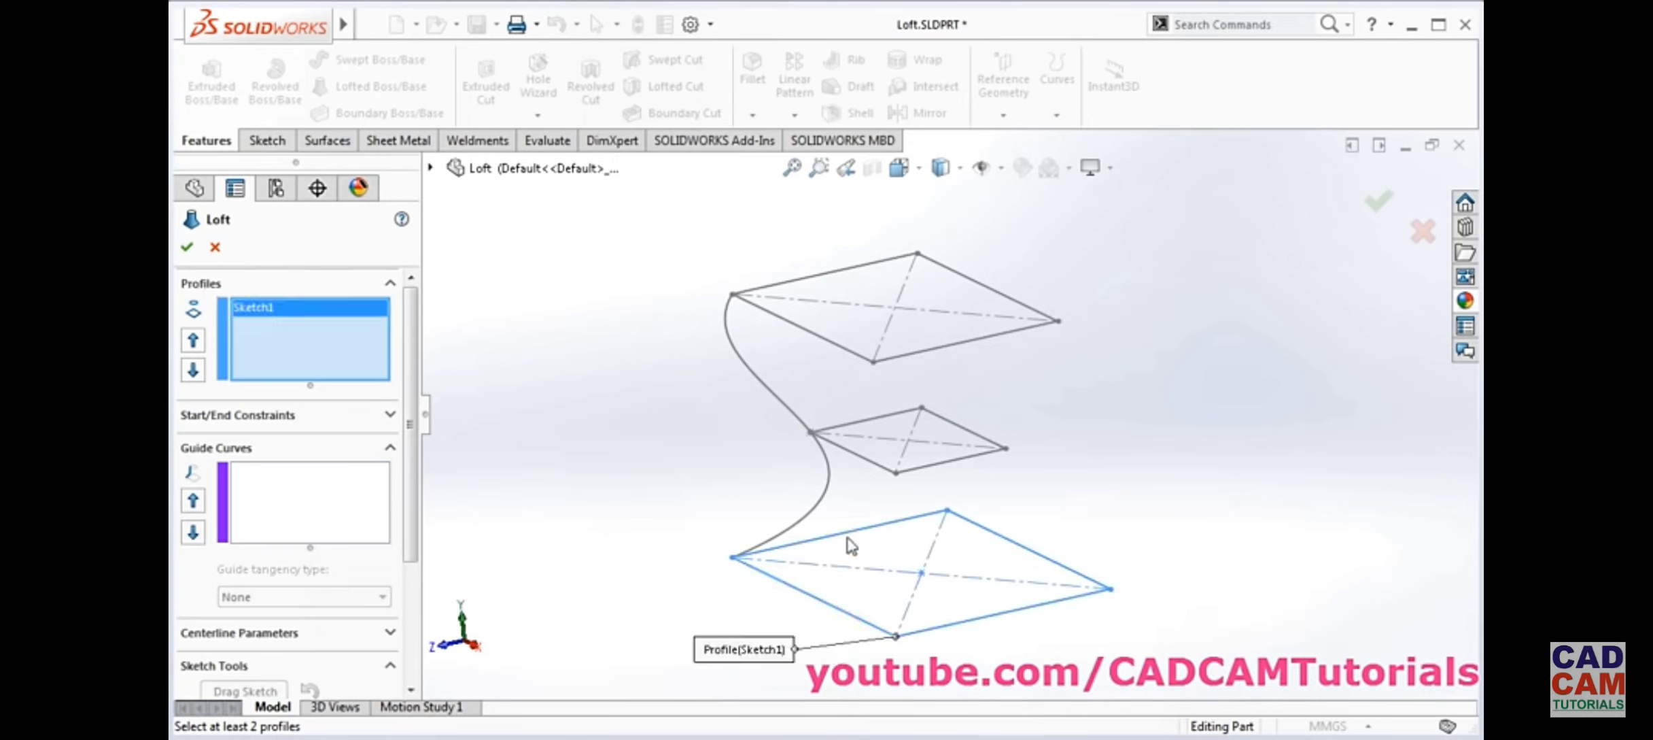
left_click(858, 453)
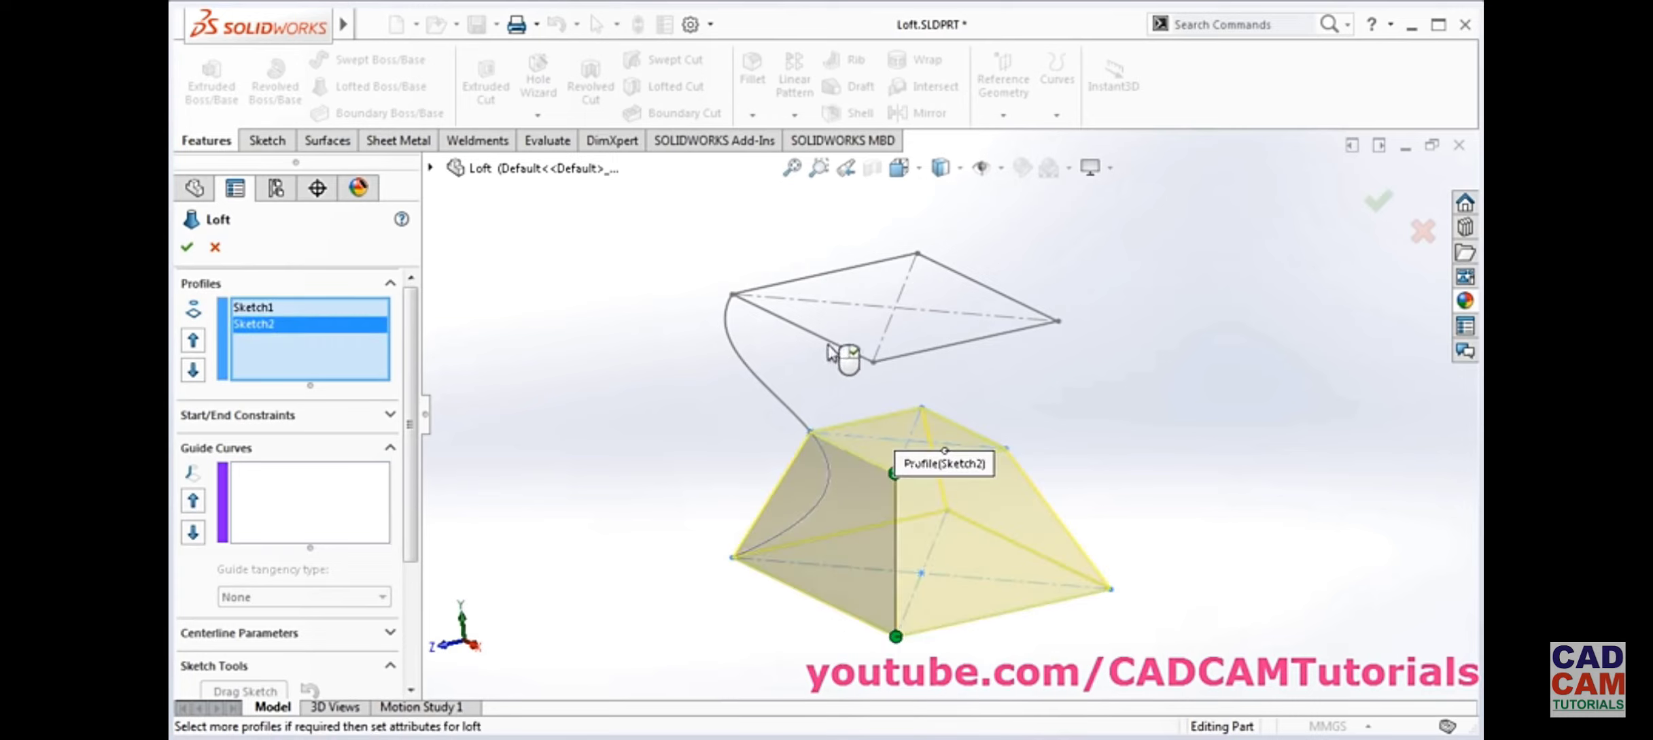
left_click(836, 344)
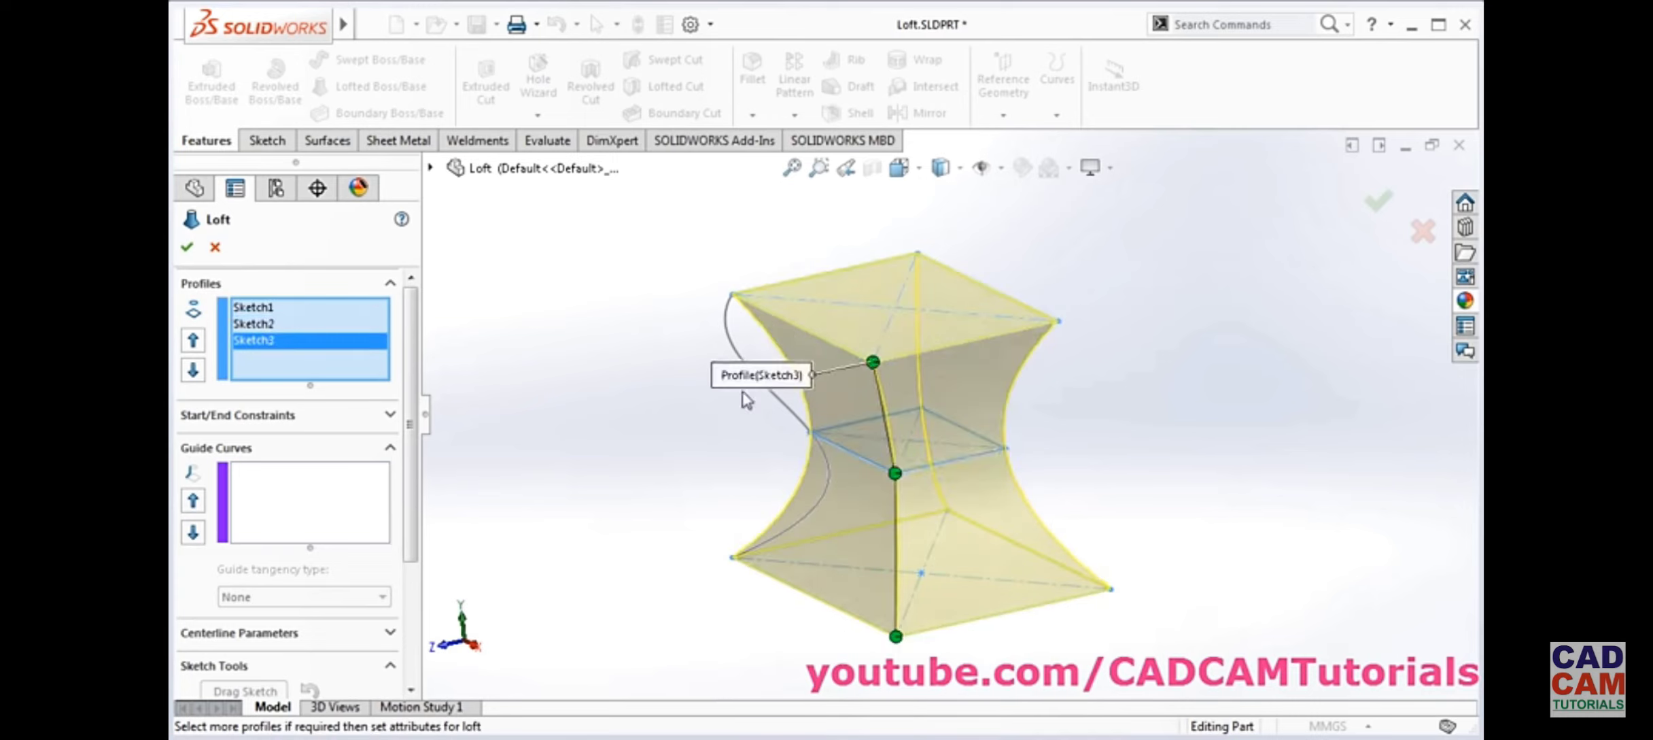
left_click(187, 247)
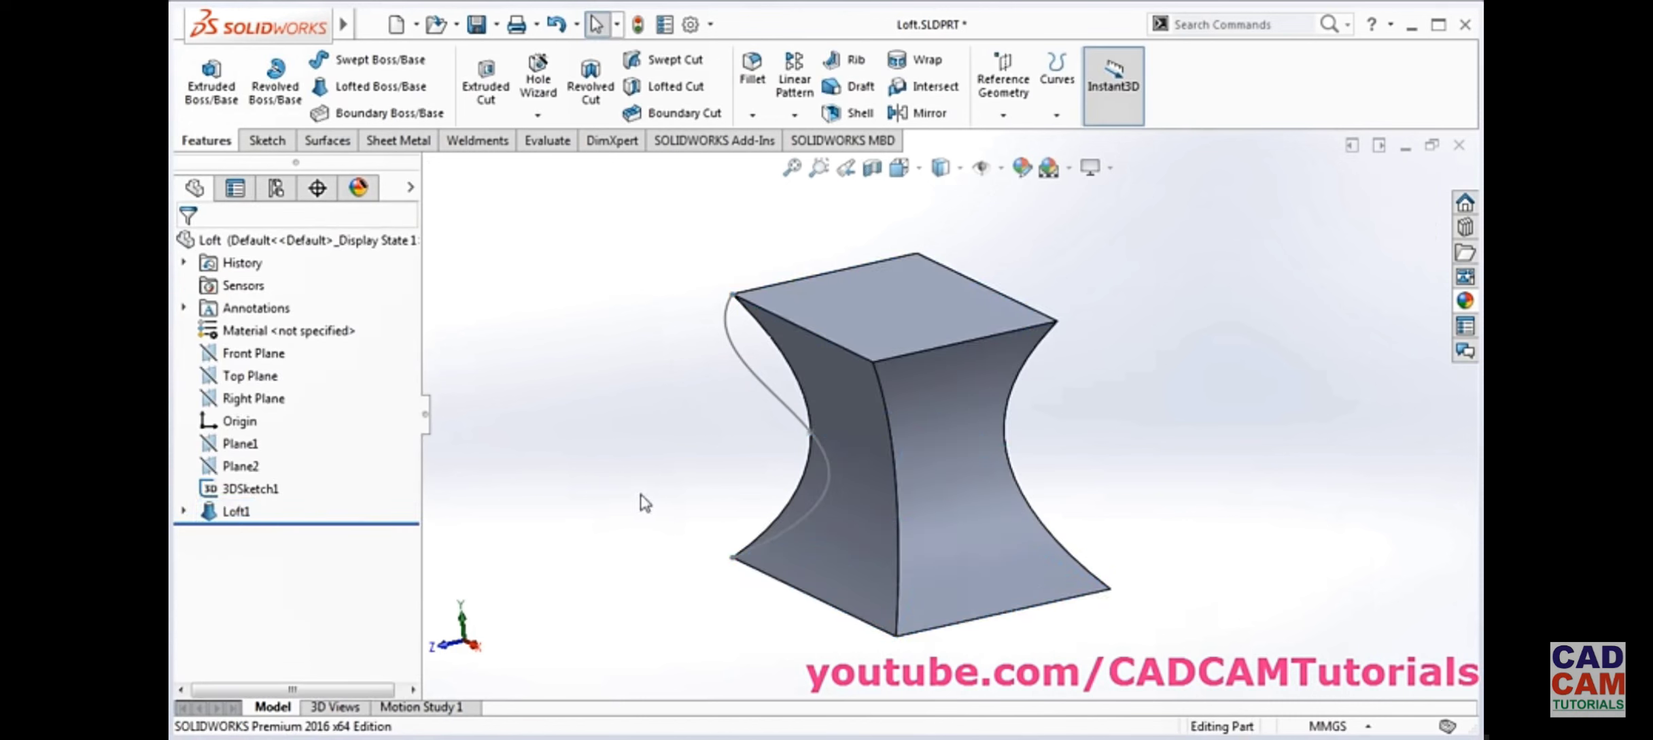
middle_click_drag(645, 503, 578, 335)
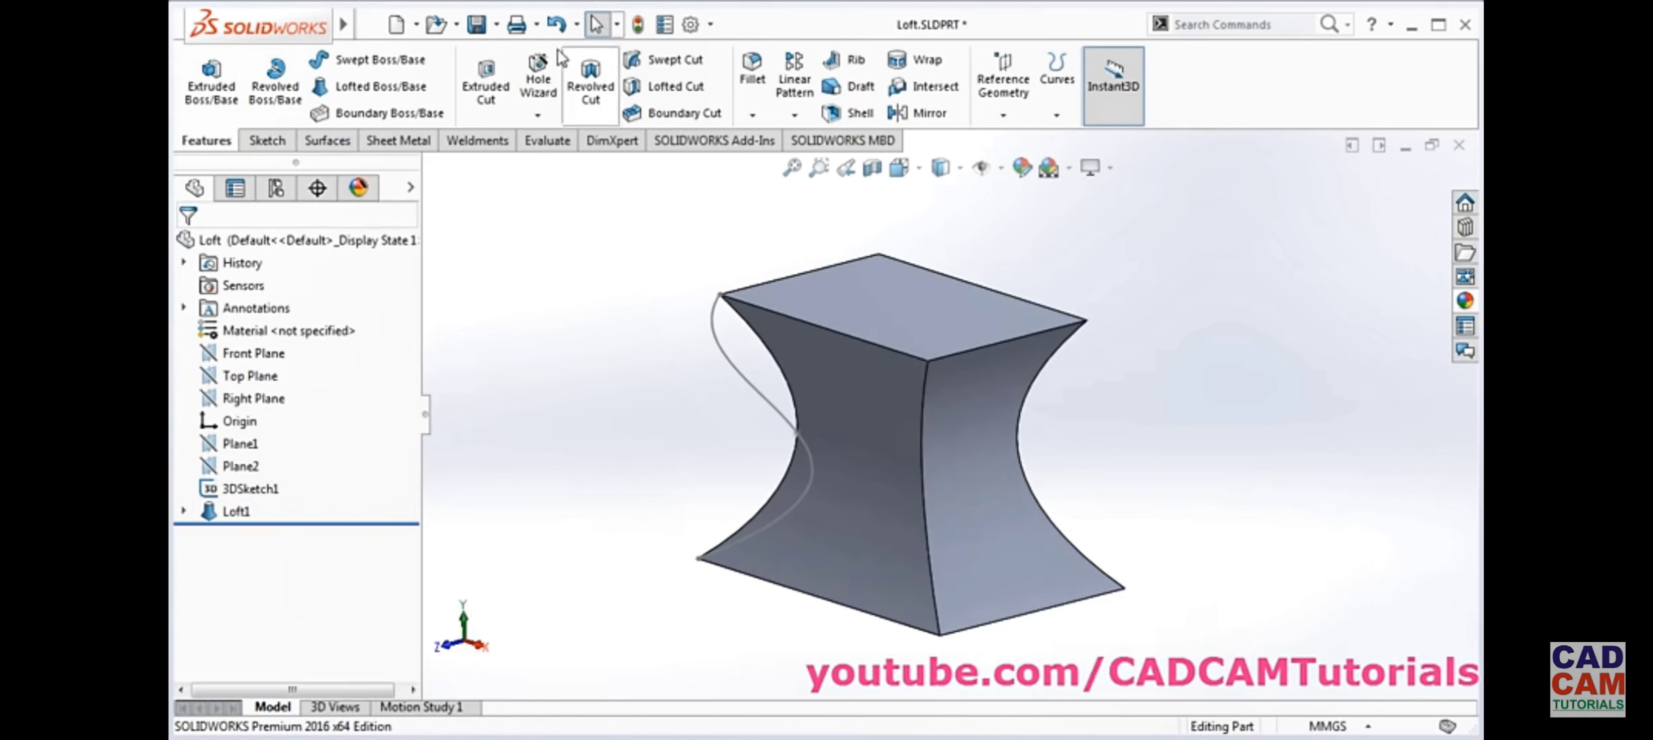
Tile the Loft and Boundary windows vertically and collapse both feature trees
left_click(370, 25)
left_click(590, 26)
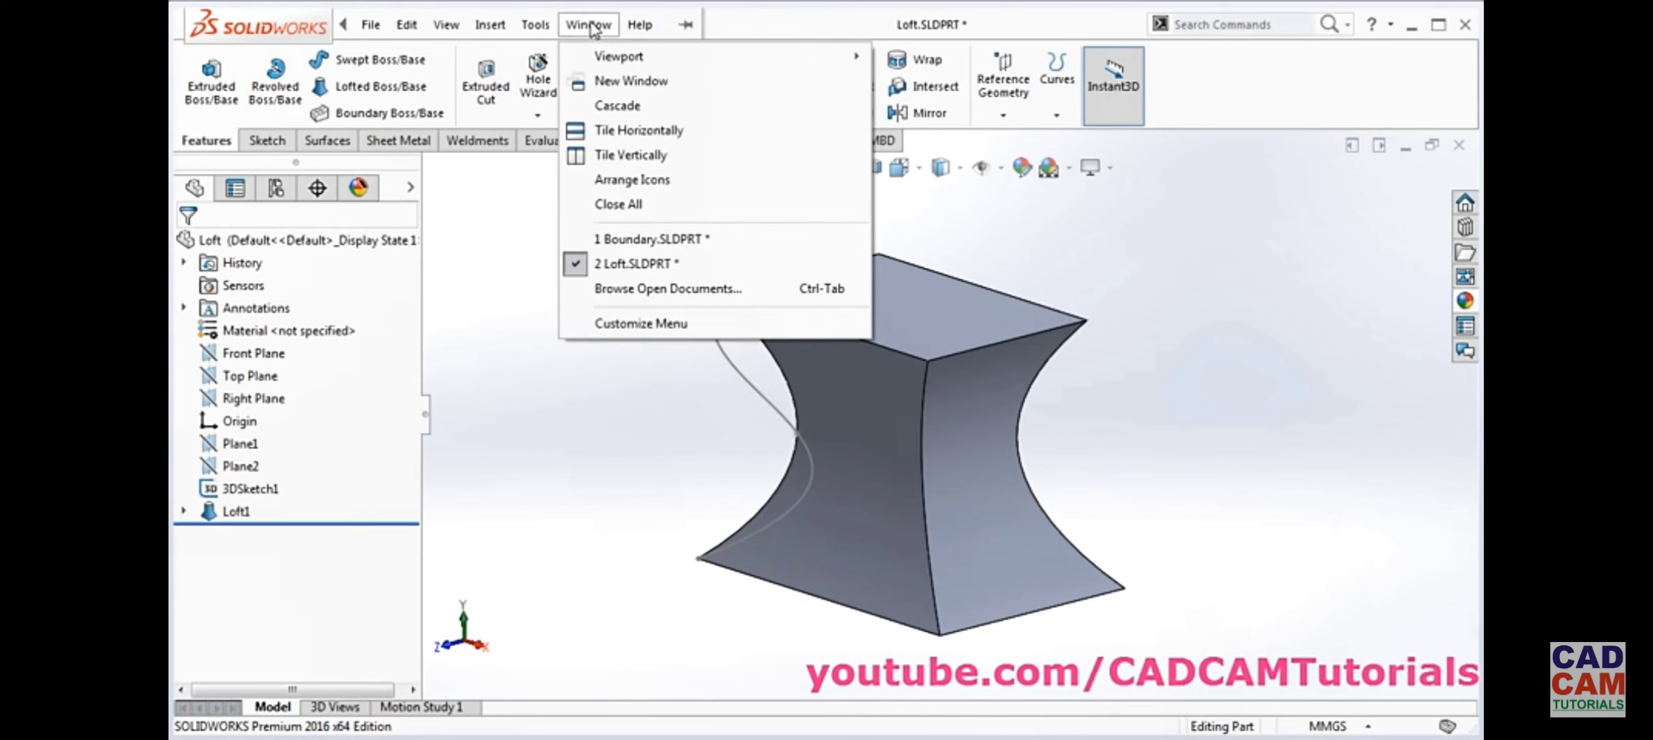
key("v")
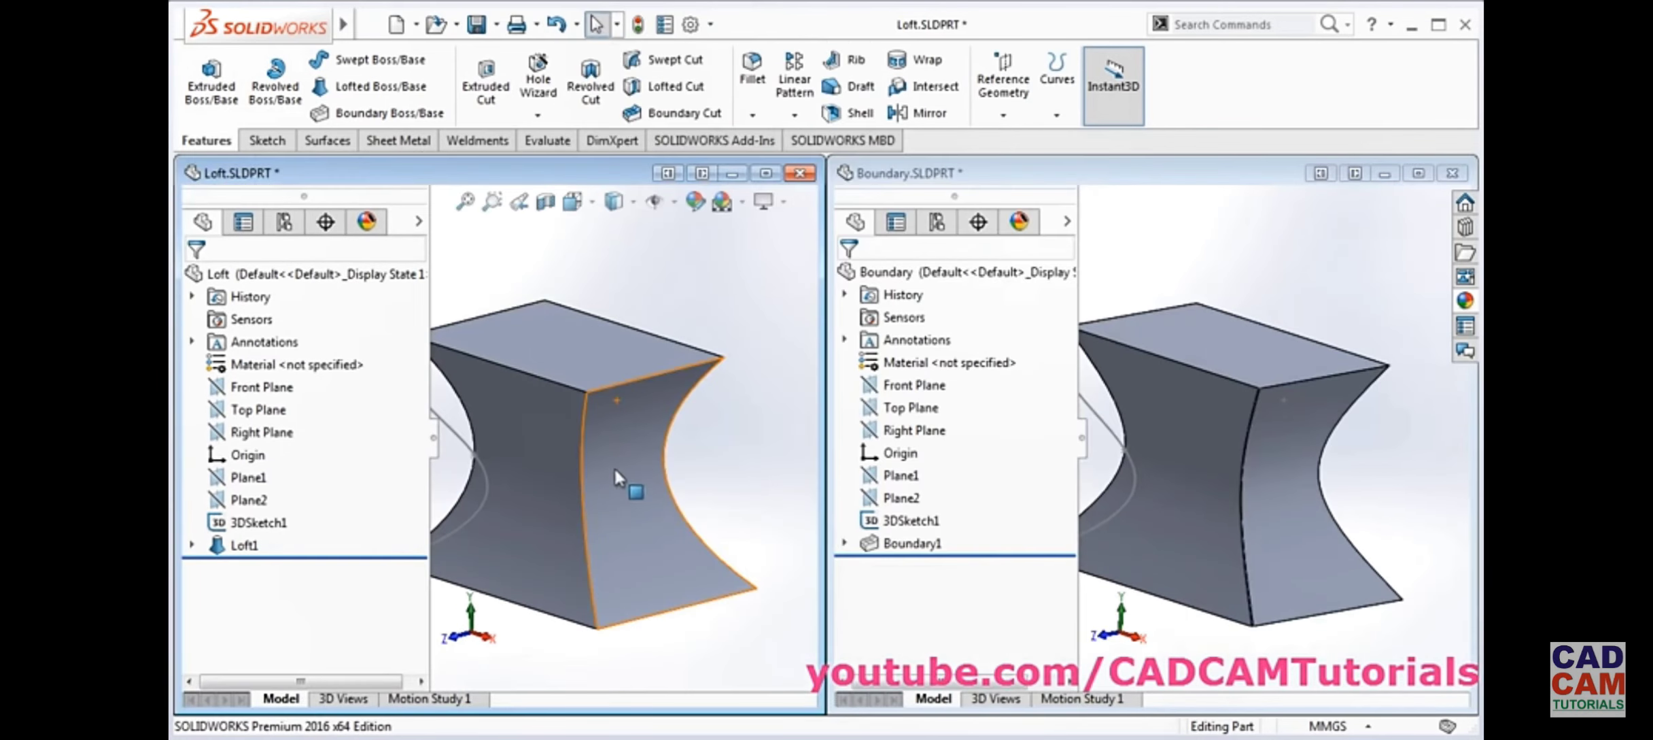
left_click(433, 438)
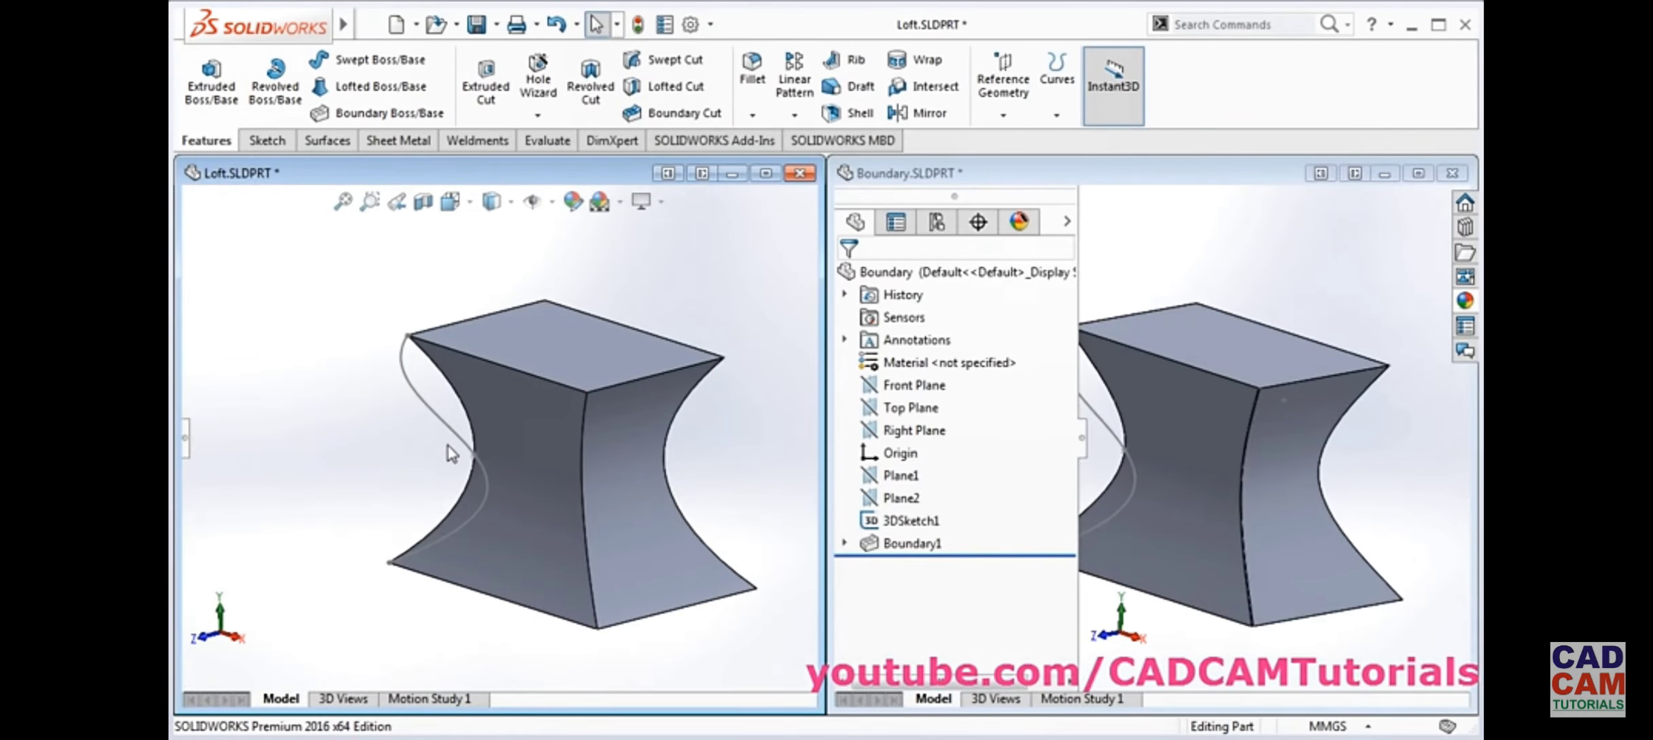
left_click(1081, 437)
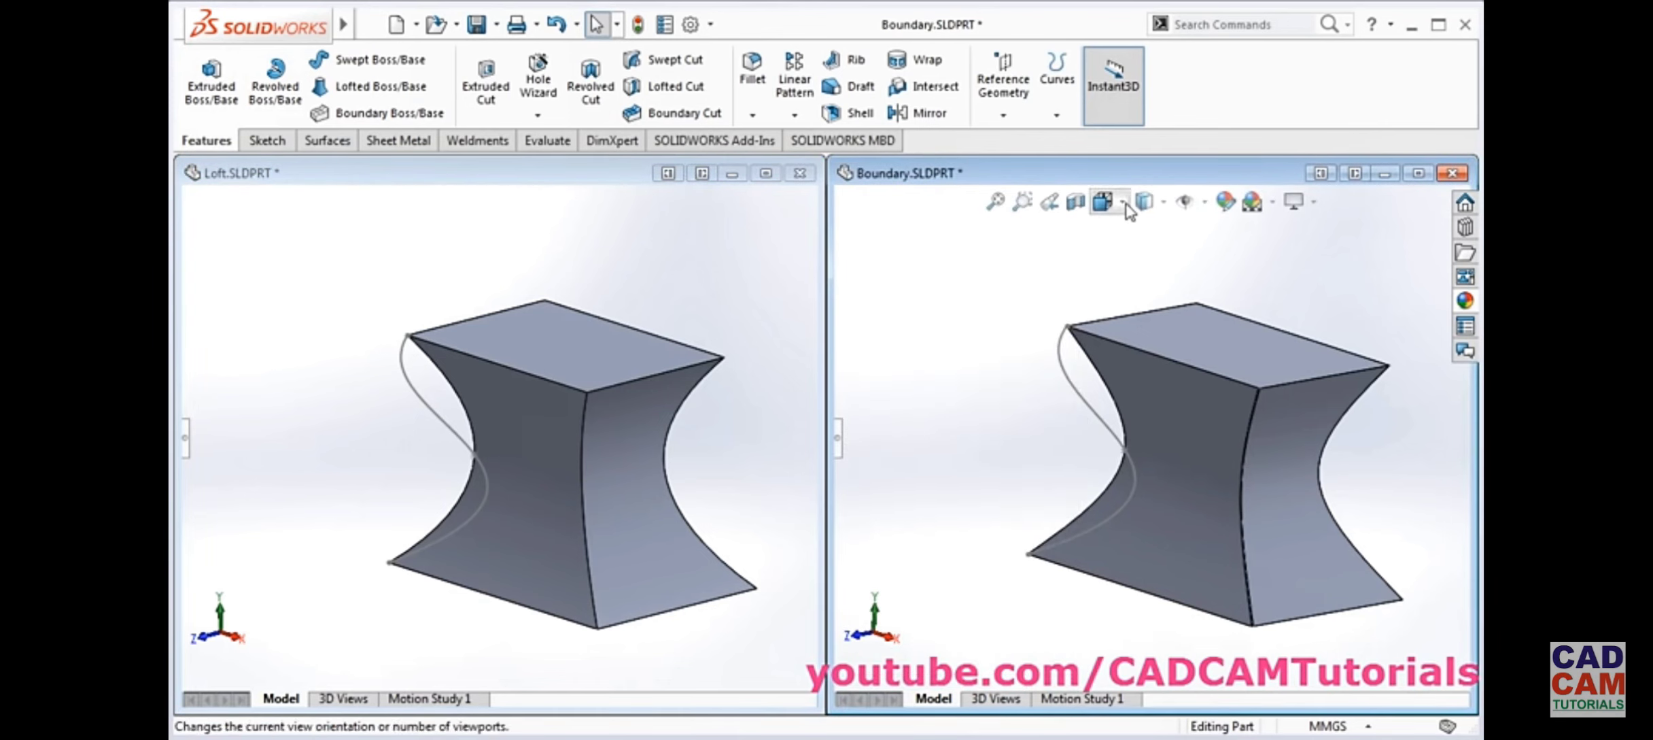
Turn both the Boundary and Loft parts to isometric view, then expand the Boundary feature tree
left_click(1103, 201)
left_click(1163, 202)
left_click(1104, 201)
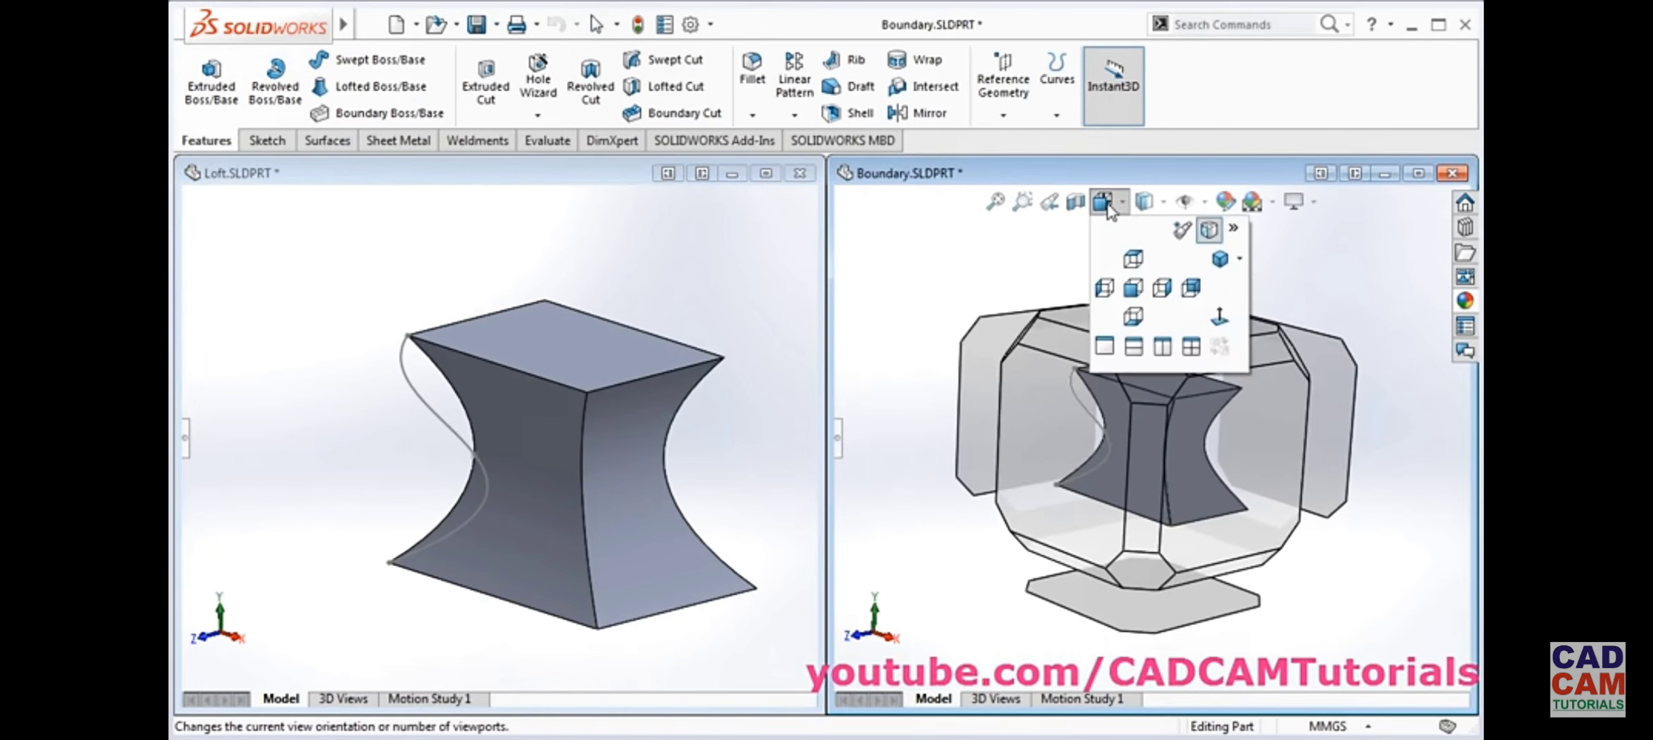
left_click(1220, 264)
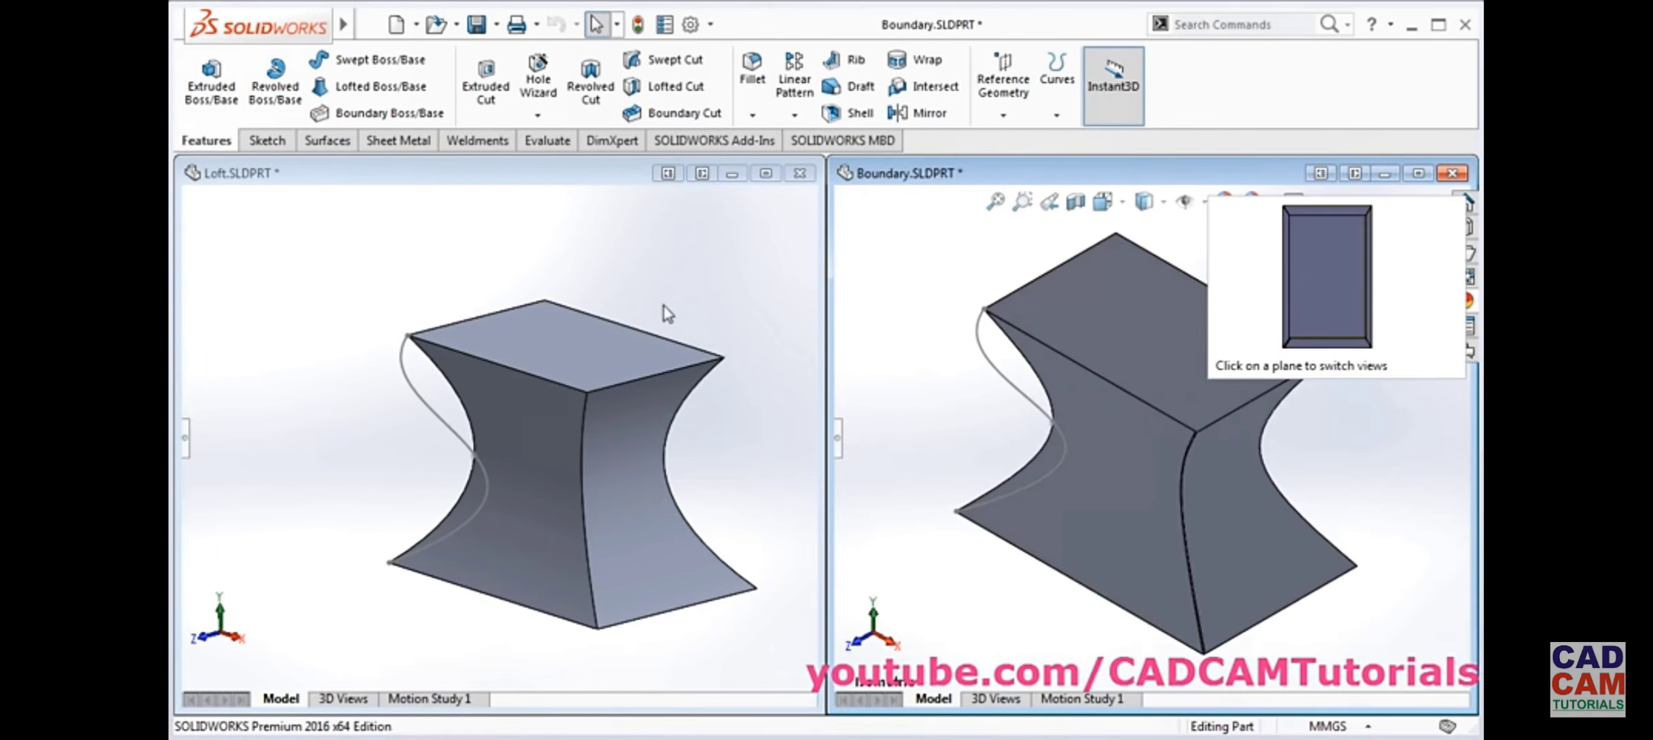
left_click(634, 279)
key("ctrl+7")
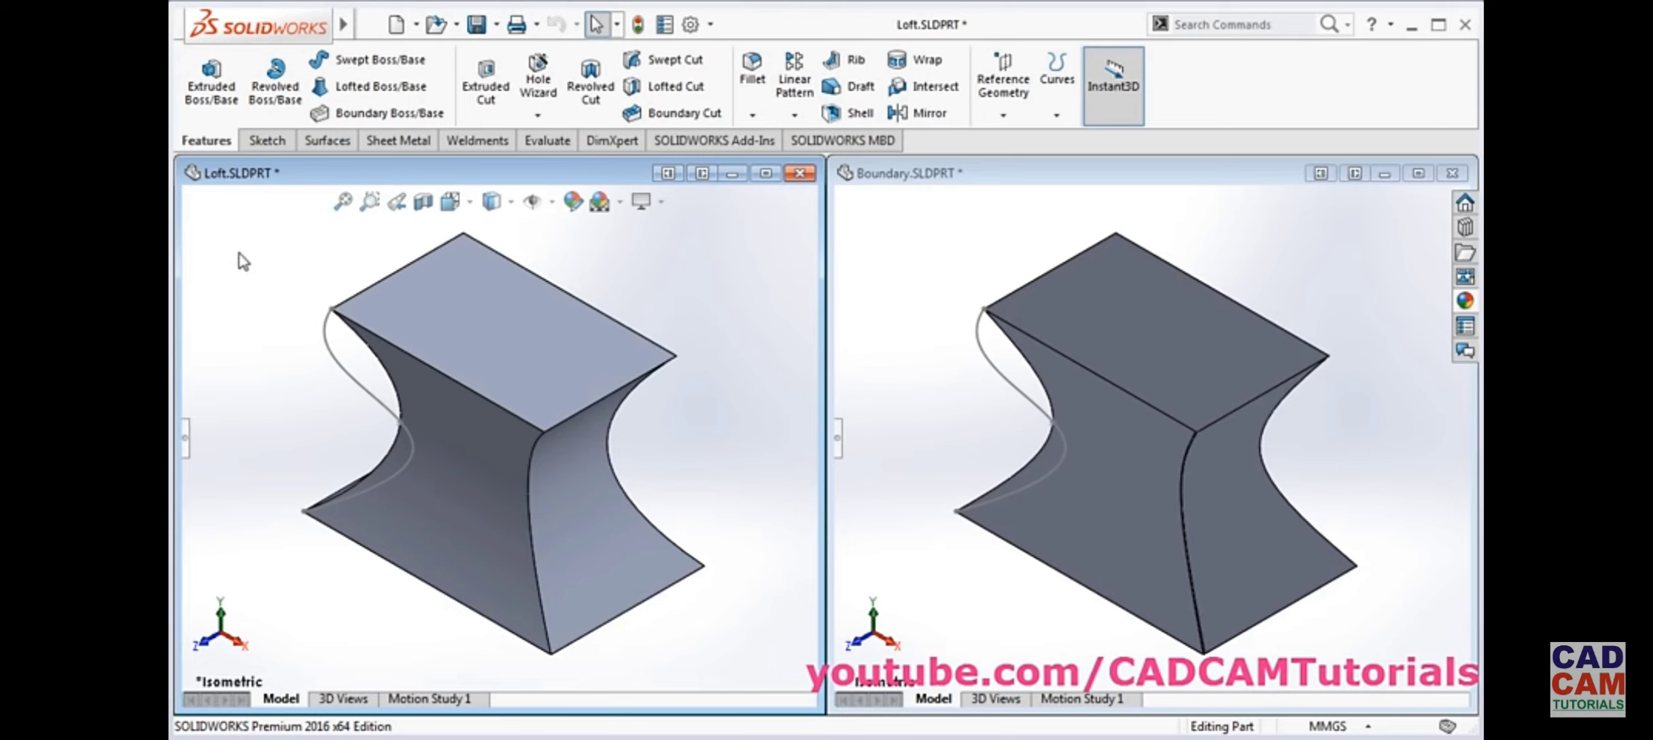
left_click(884, 495)
left_click(720, 390)
left_click(926, 378)
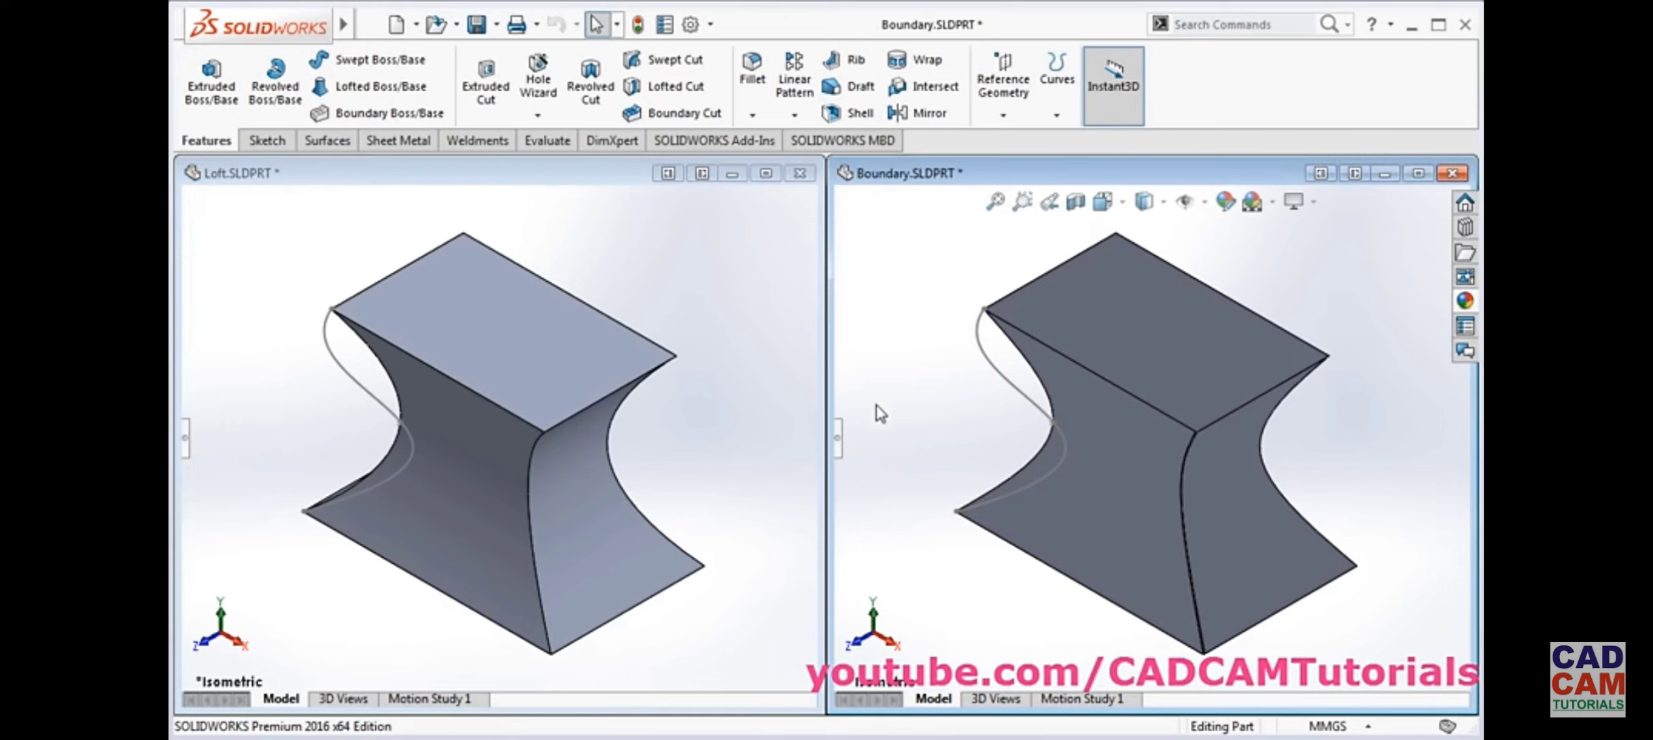
left_click(839, 450)
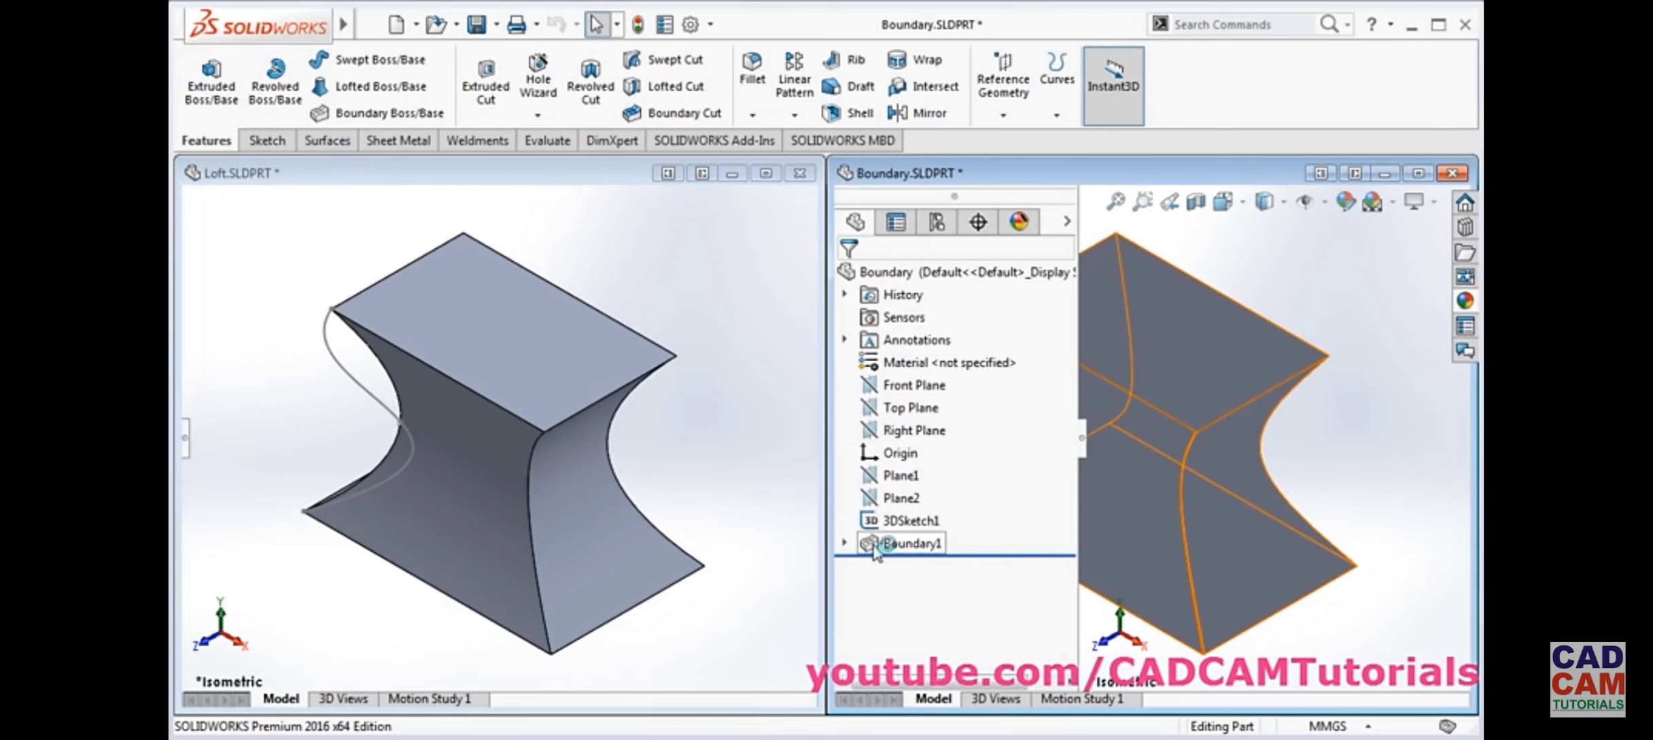
Edit Boundary1 and accept it with only Sketch1, Sketch2 and Sketch3, leaving Direction 2 empty
left_click(907, 543)
left_click(889, 488)
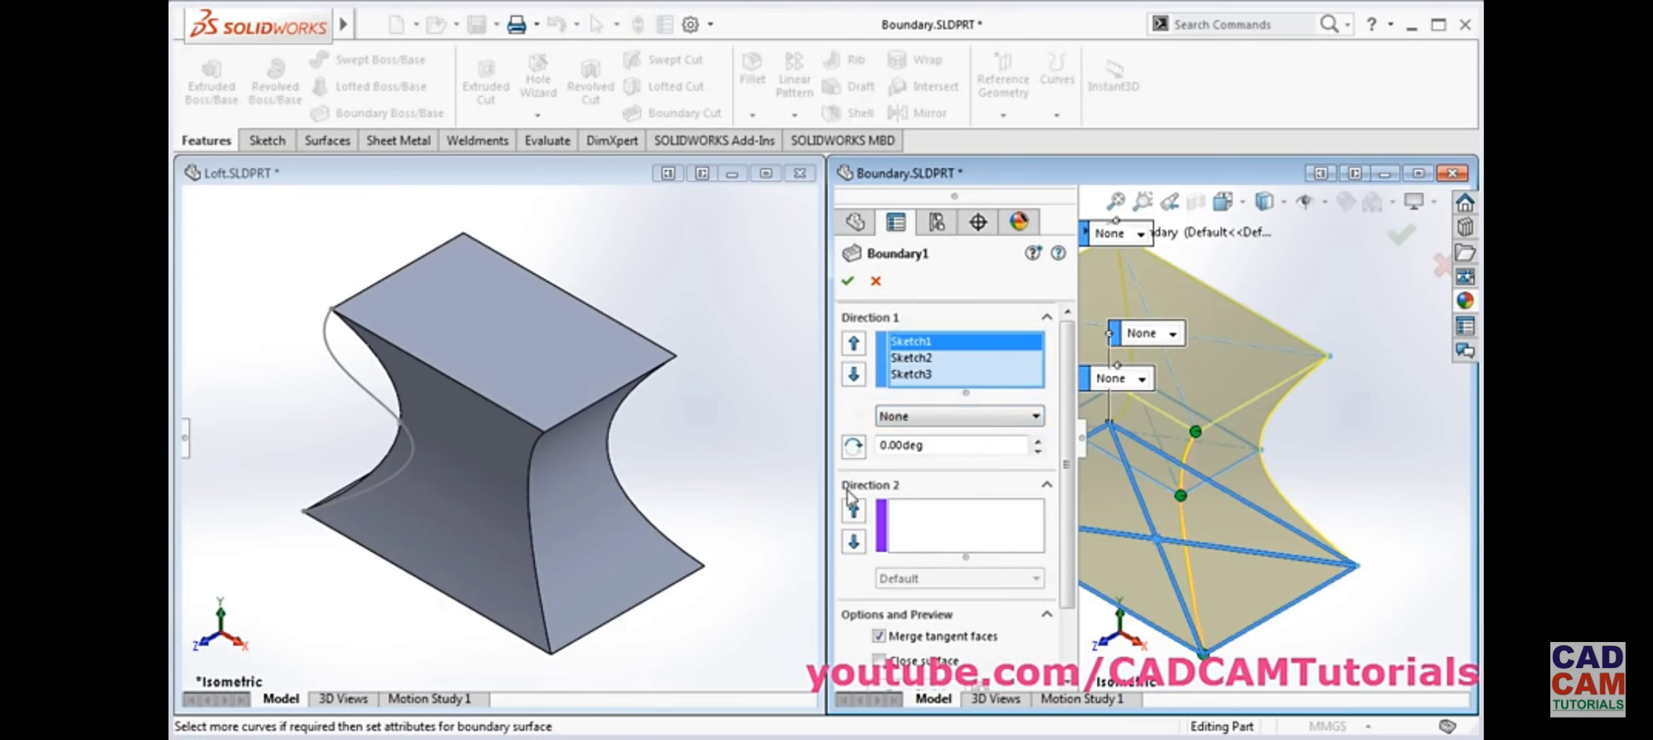
scroll(1069, 537, "down", 2)
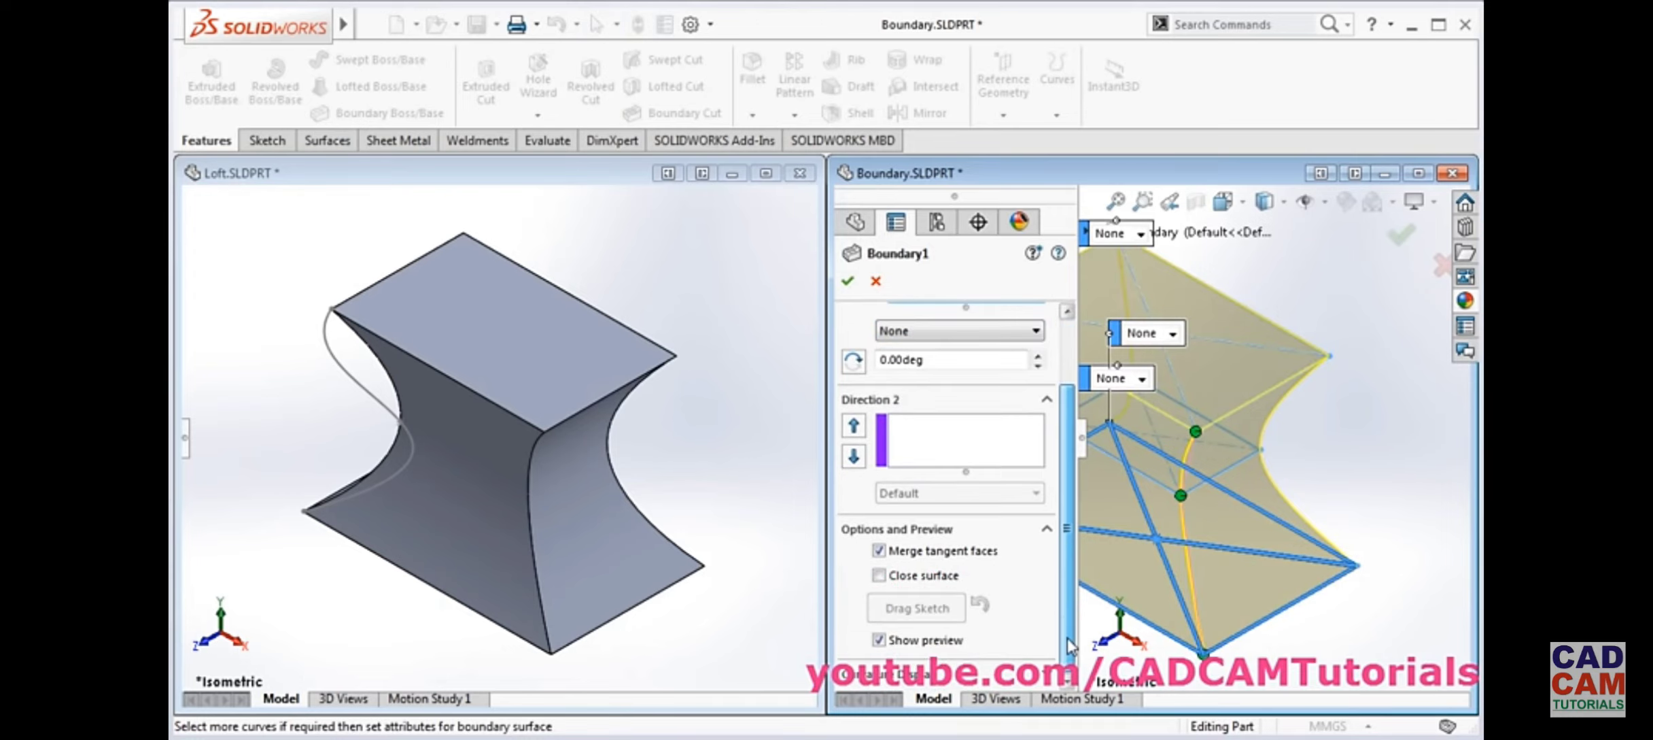
scroll(1073, 643, "up", 2)
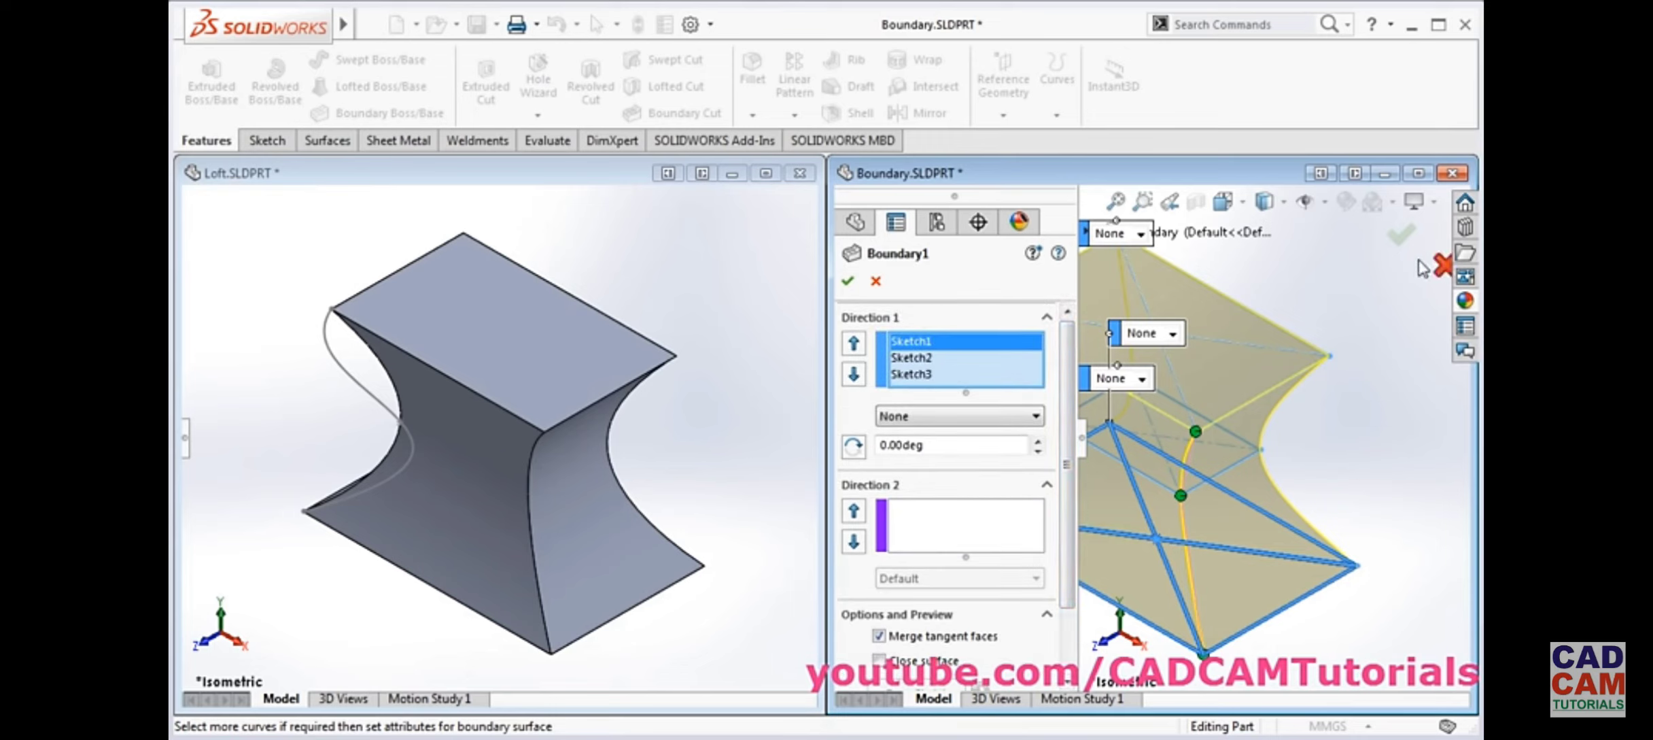
left_click(1402, 234)
left_click(433, 279)
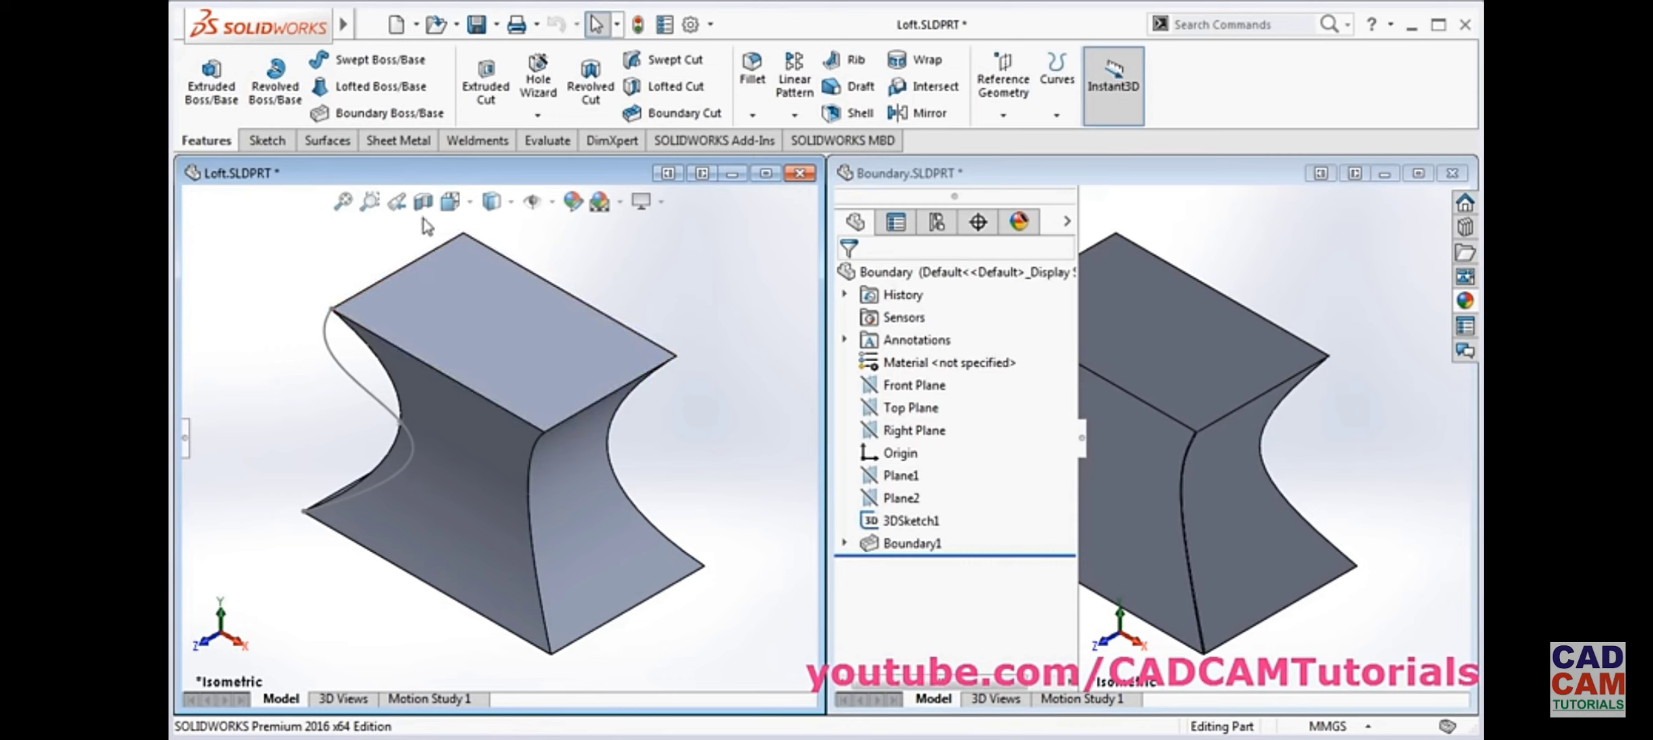
Edit Loft1 to review its three sketch profiles, empty Guide Curves and Centerline Parameters
left_click(185, 439)
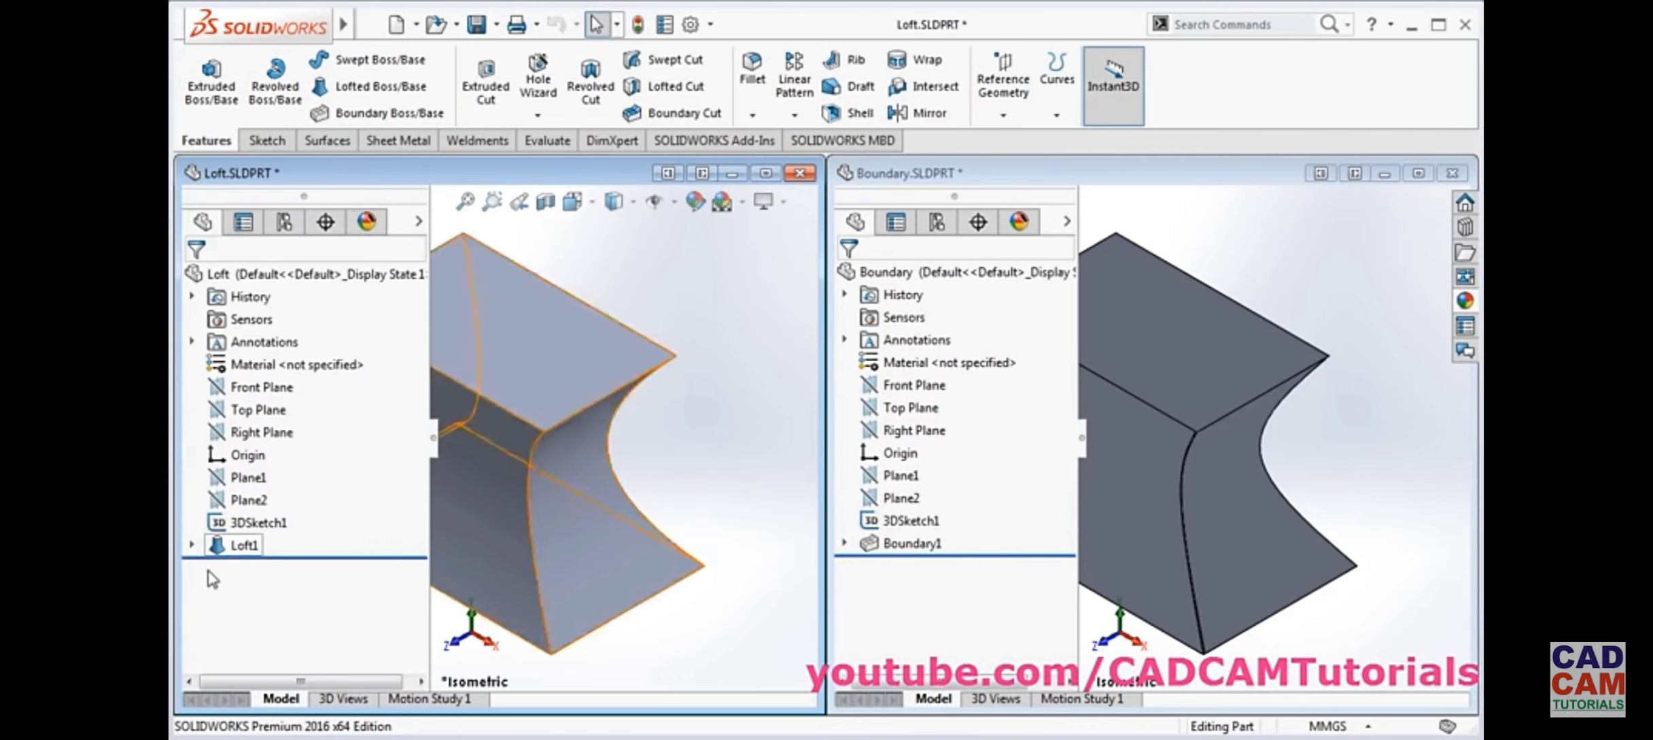
left_click(231, 544)
left_click(294, 498)
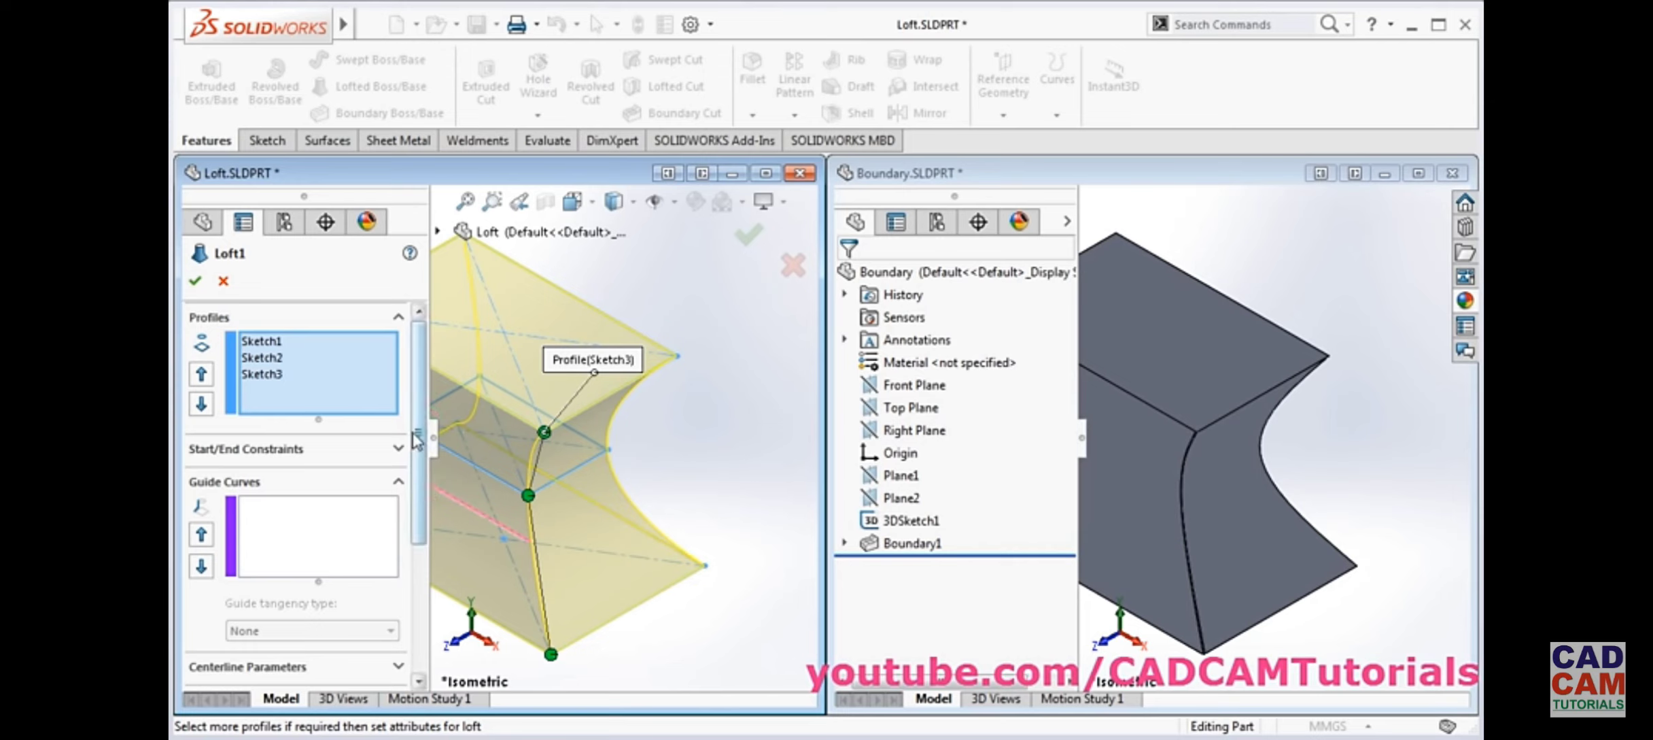
left_click_drag(419, 445, 414, 597)
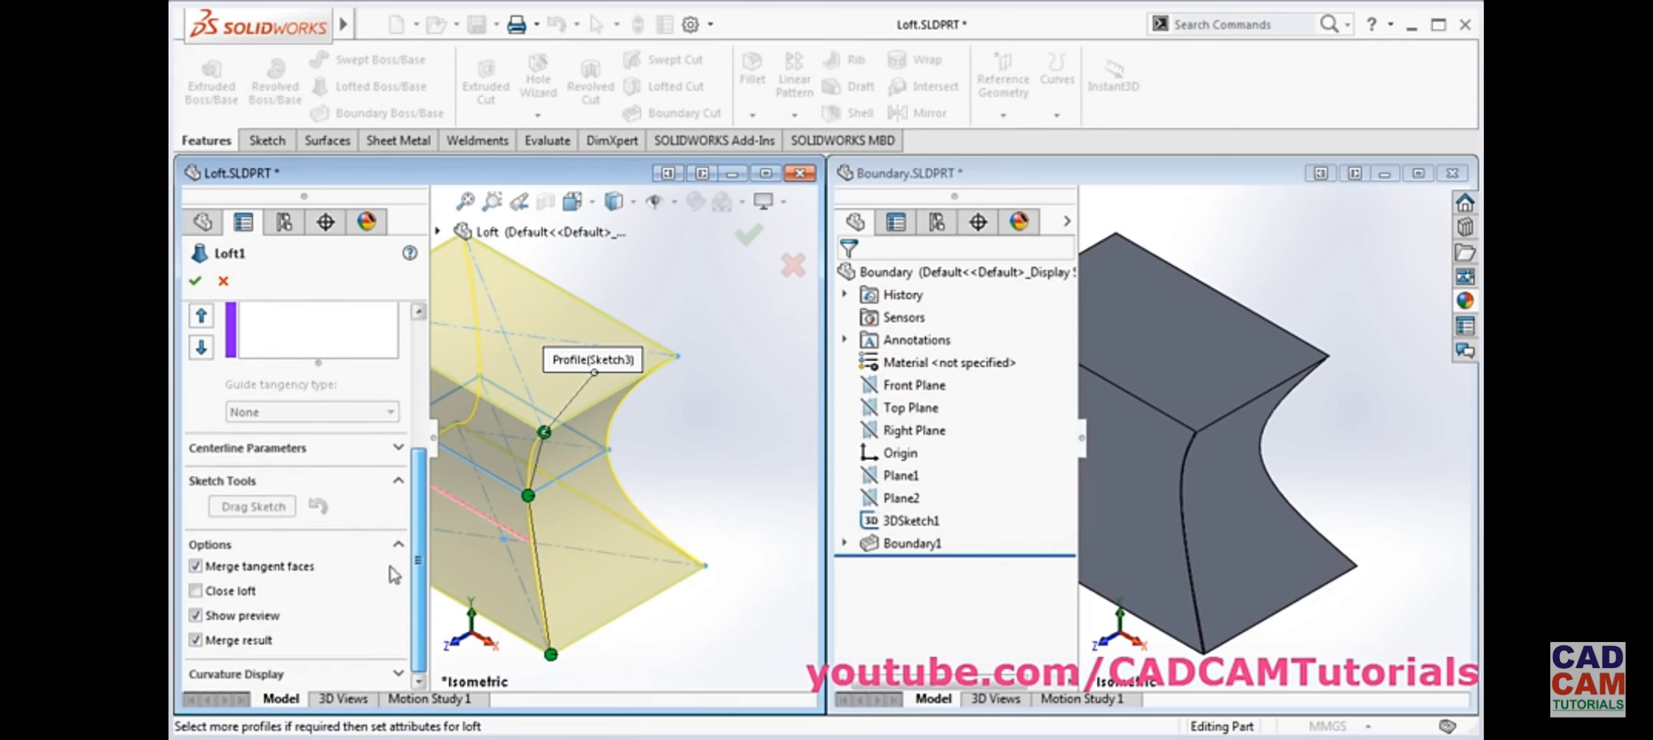
left_click(399, 449)
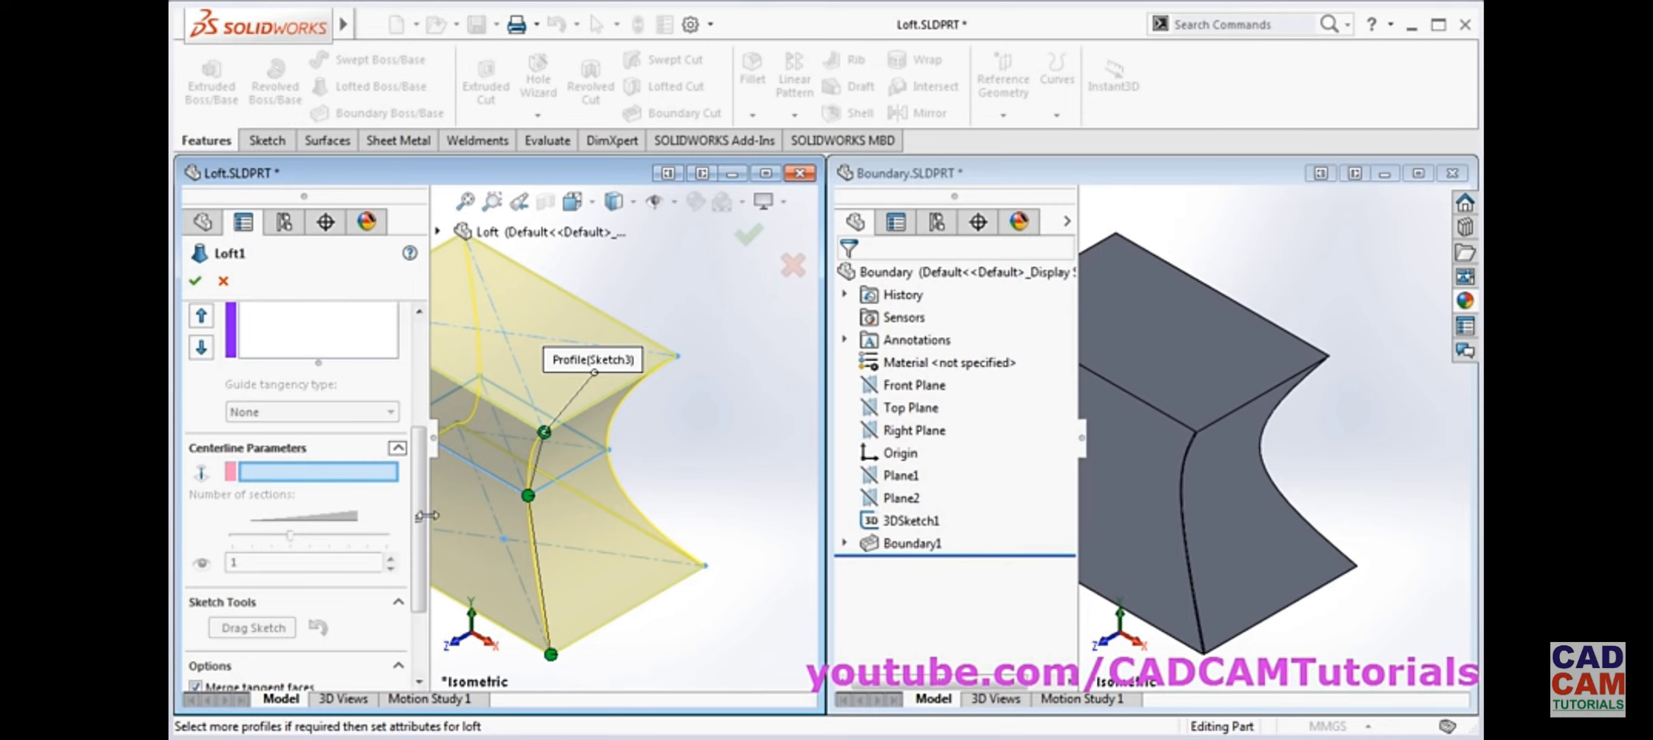
mouse_move(425, 526)
left_mouse_down()
mouse_move(423, 602)
mouse_move(418, 392)
left_mouse_up()
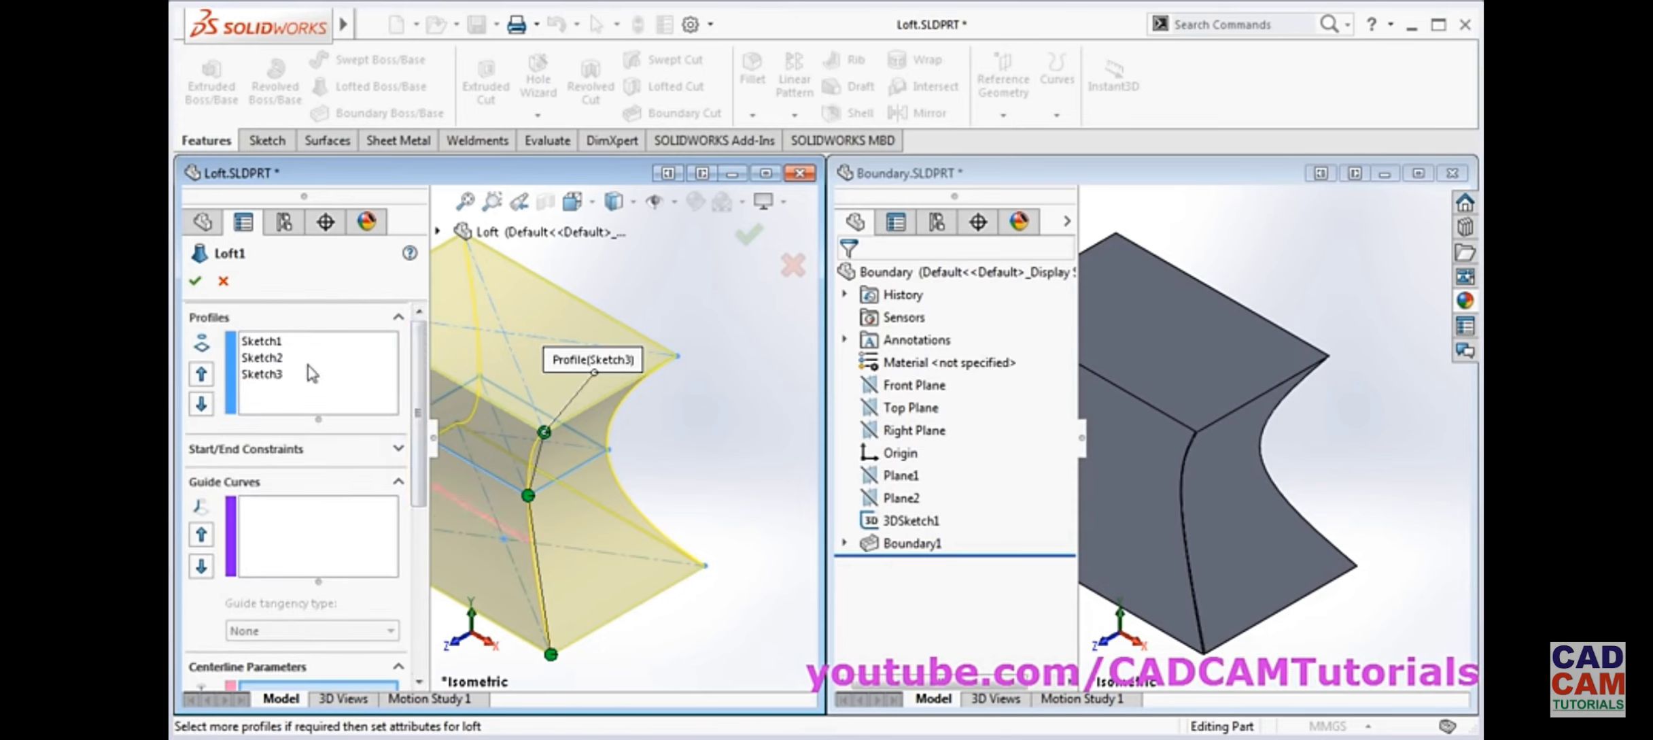
middle_click_drag(537, 408, 569, 391)
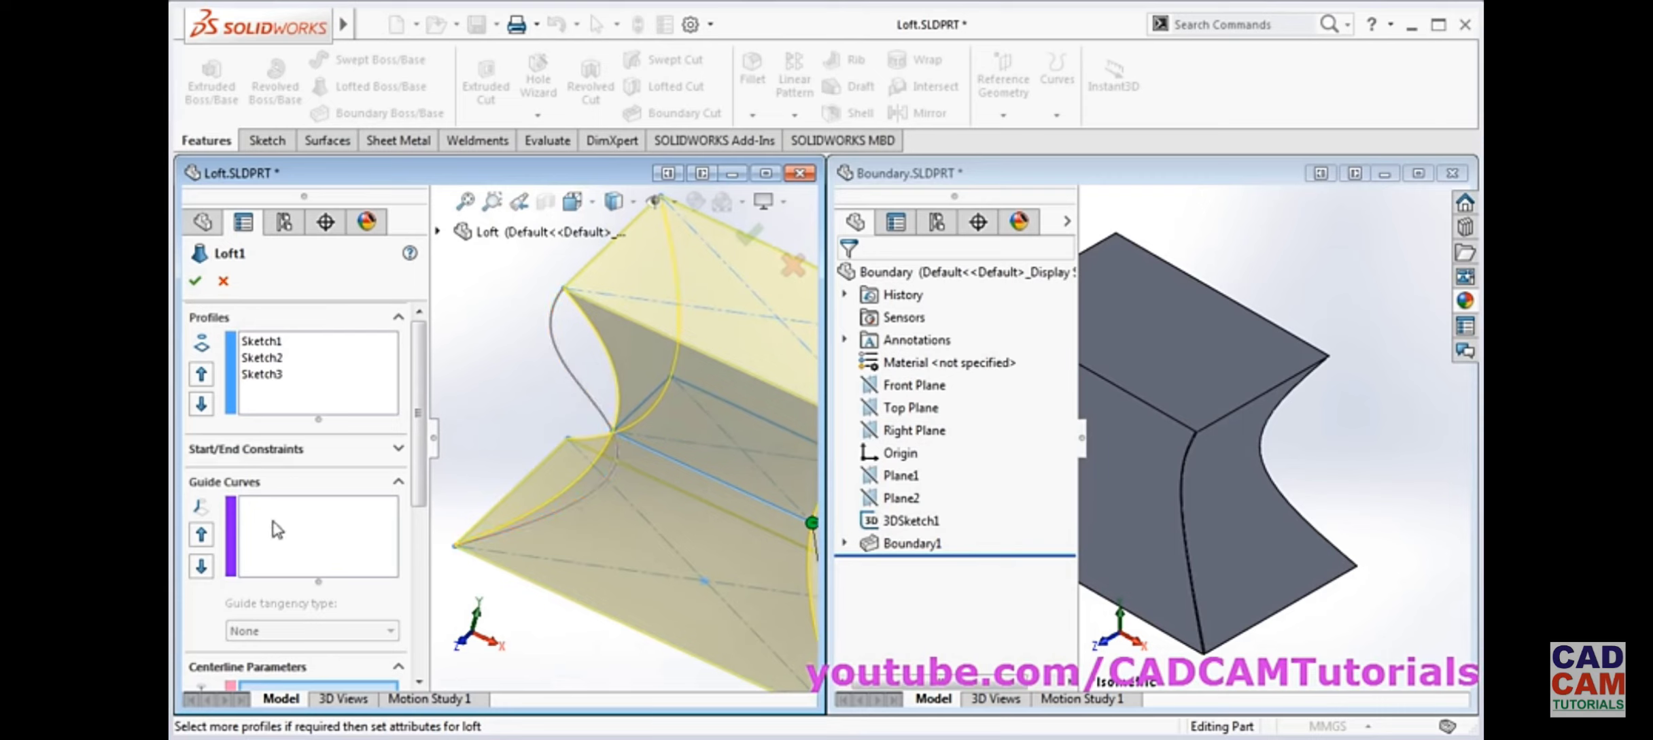
Add 3DSketch1 as Loft1's guide curve and accept the S-shaped loft
left_click(270, 529)
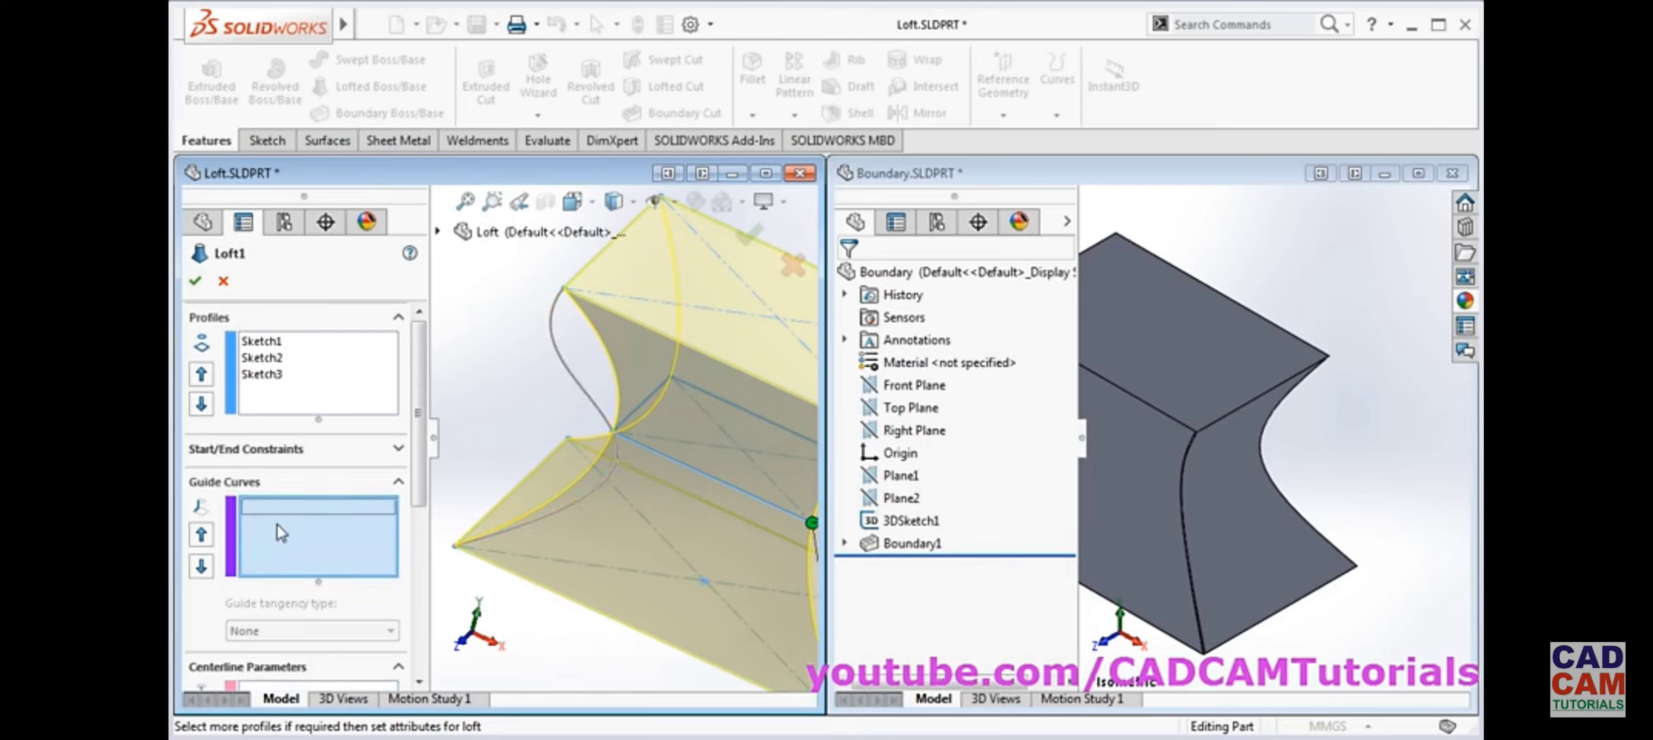
left_click(576, 392)
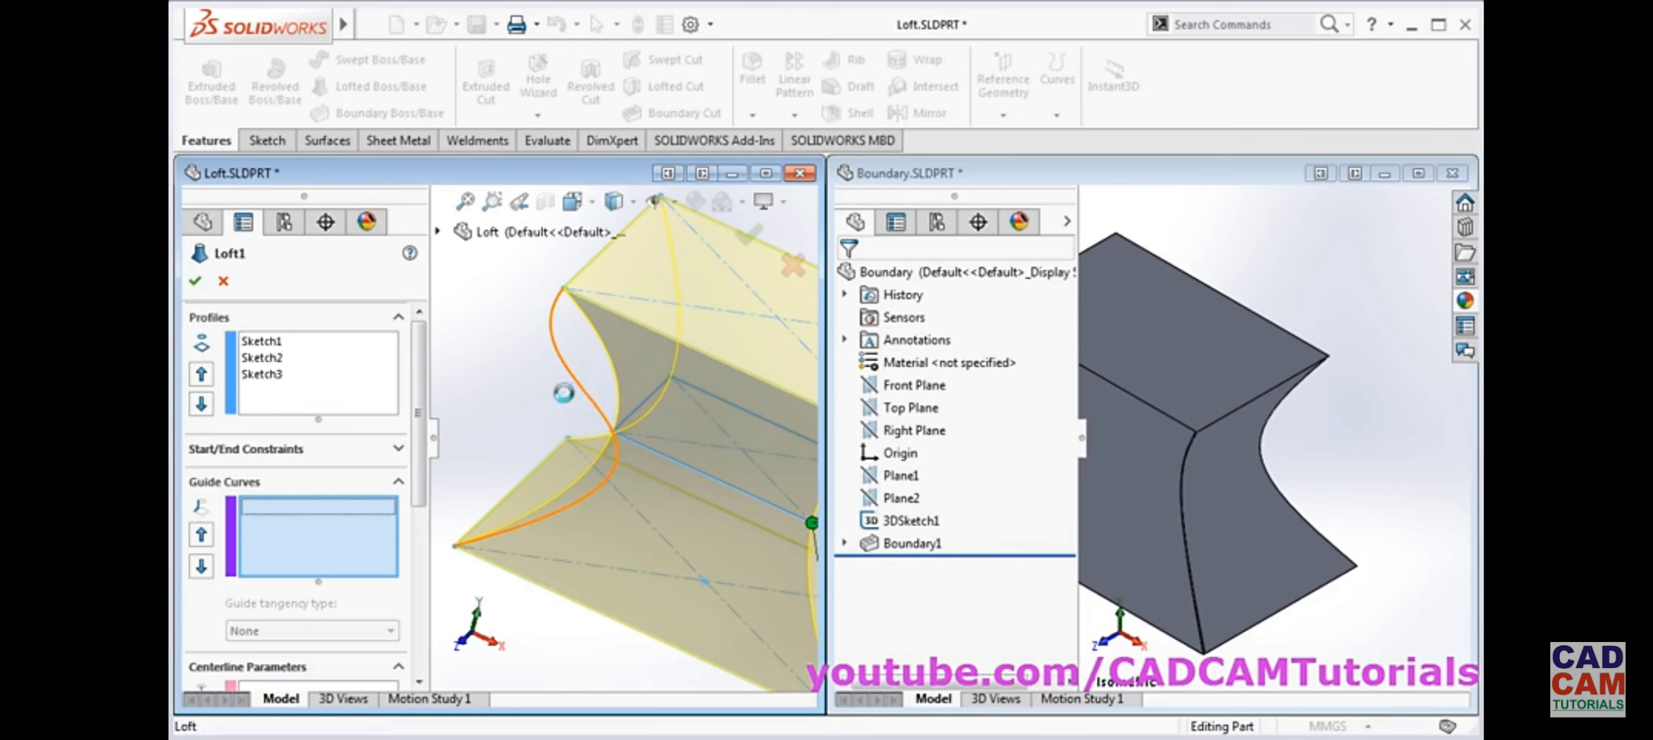
scroll(472, 462, "up", 3)
middle_click_drag(474, 466, 522, 474)
left_click(748, 239)
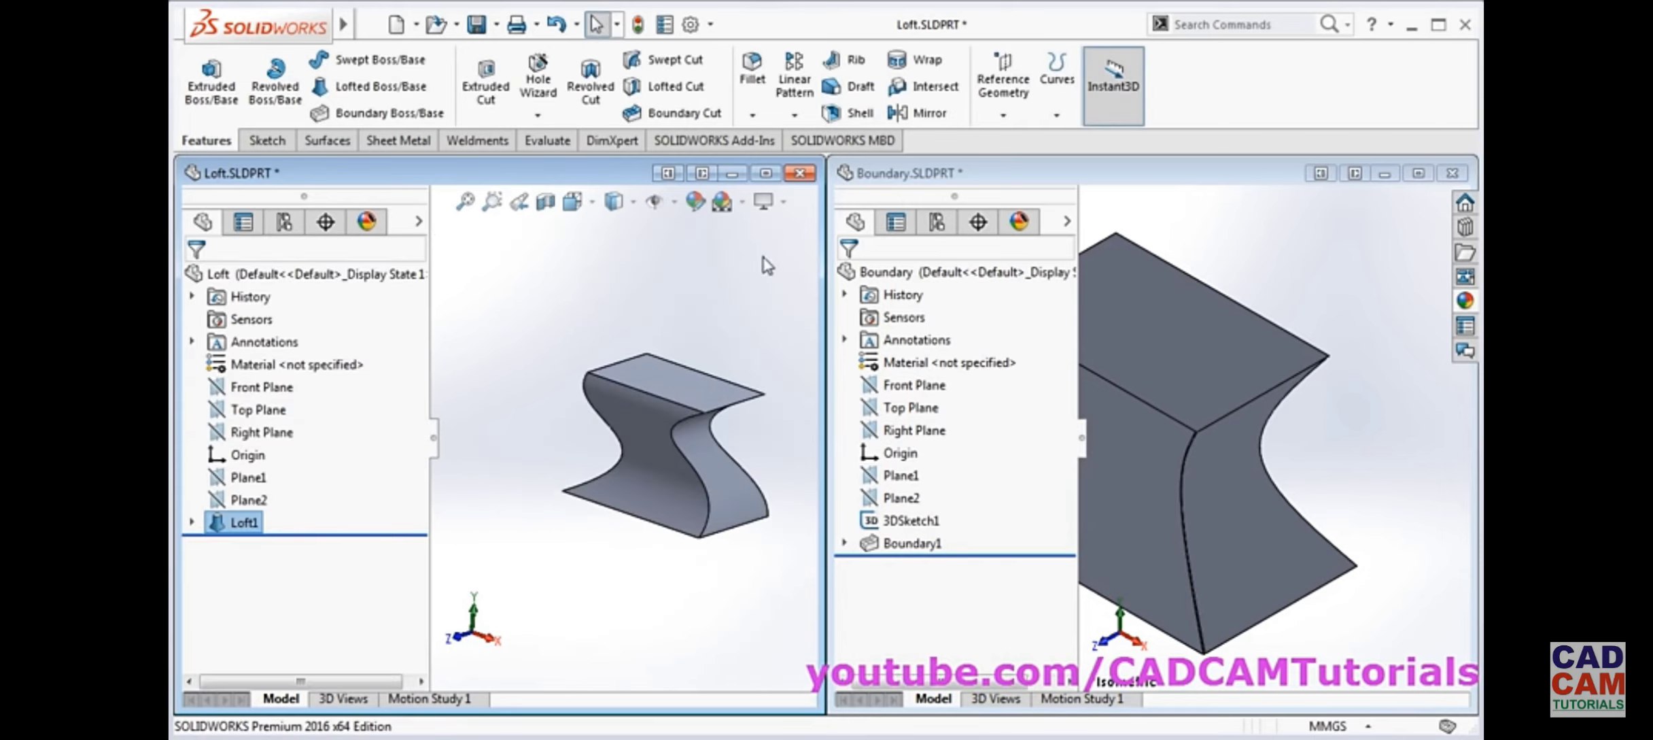
middle_click_drag(756, 544, 730, 430)
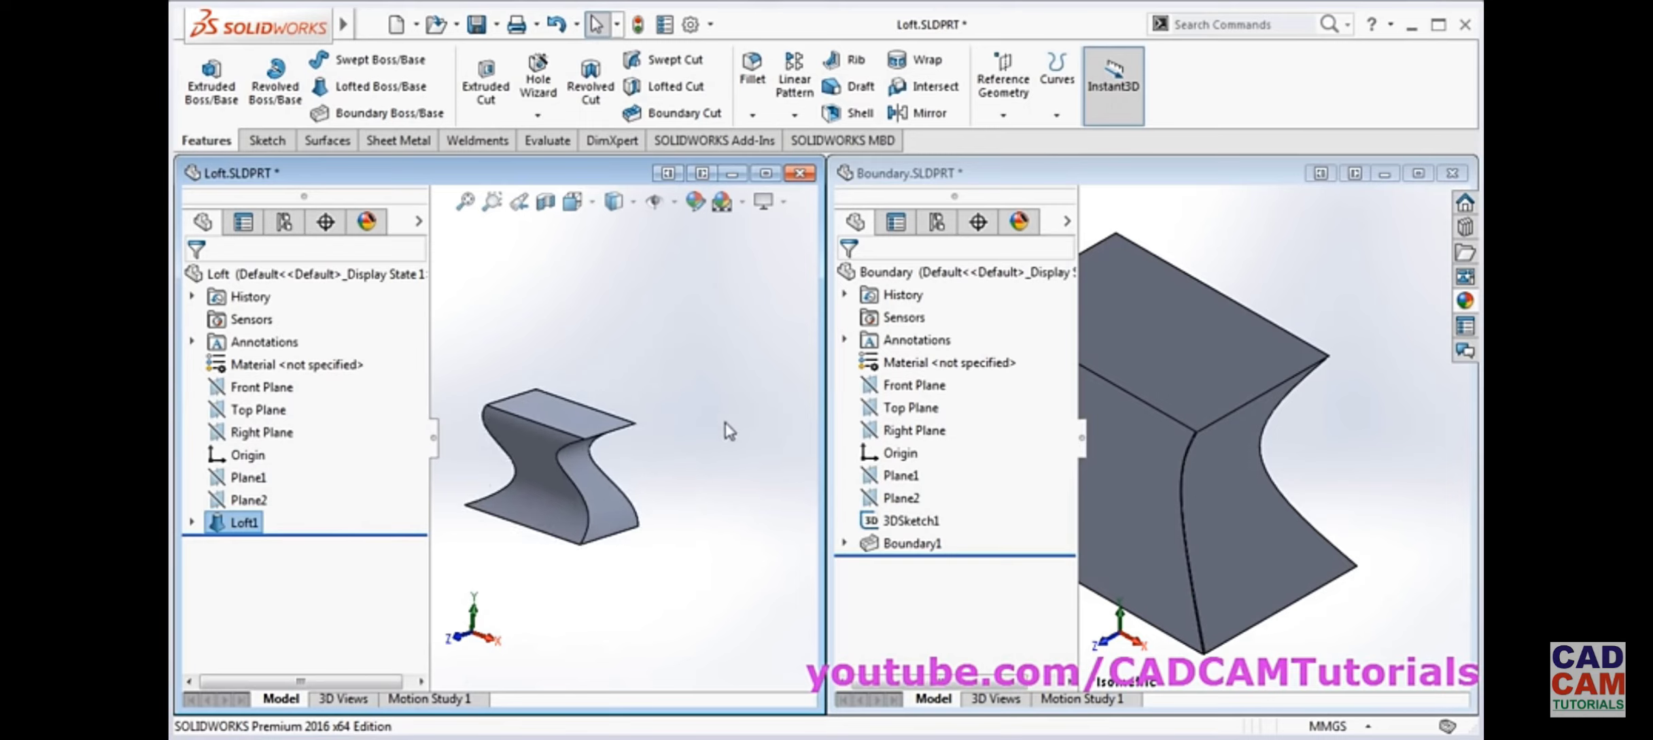
Collapse the Loft feature tree and show the loft in isometric view
left_click(433, 437)
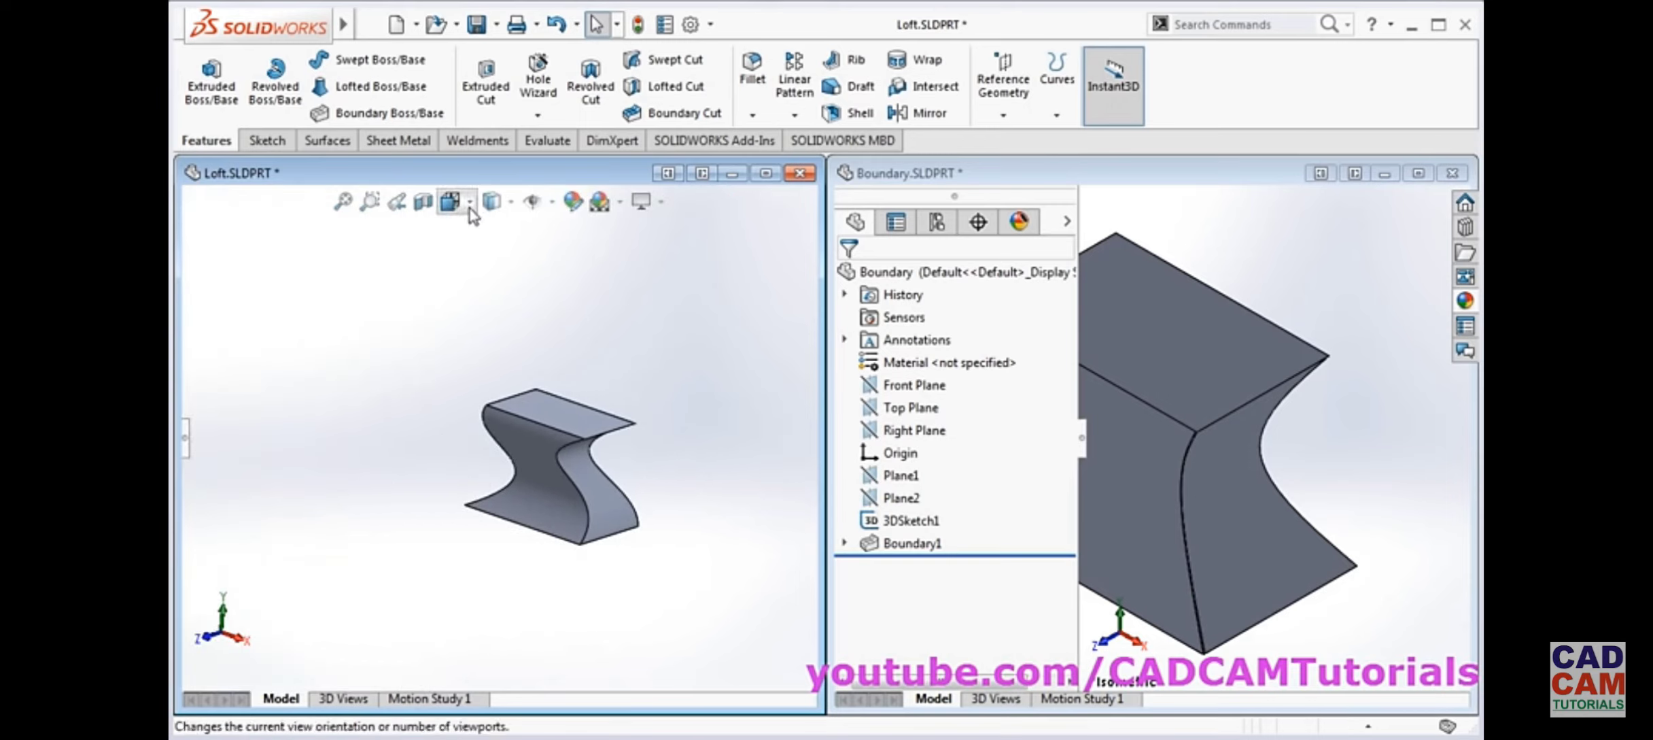
left_click(450, 201)
left_click(565, 259)
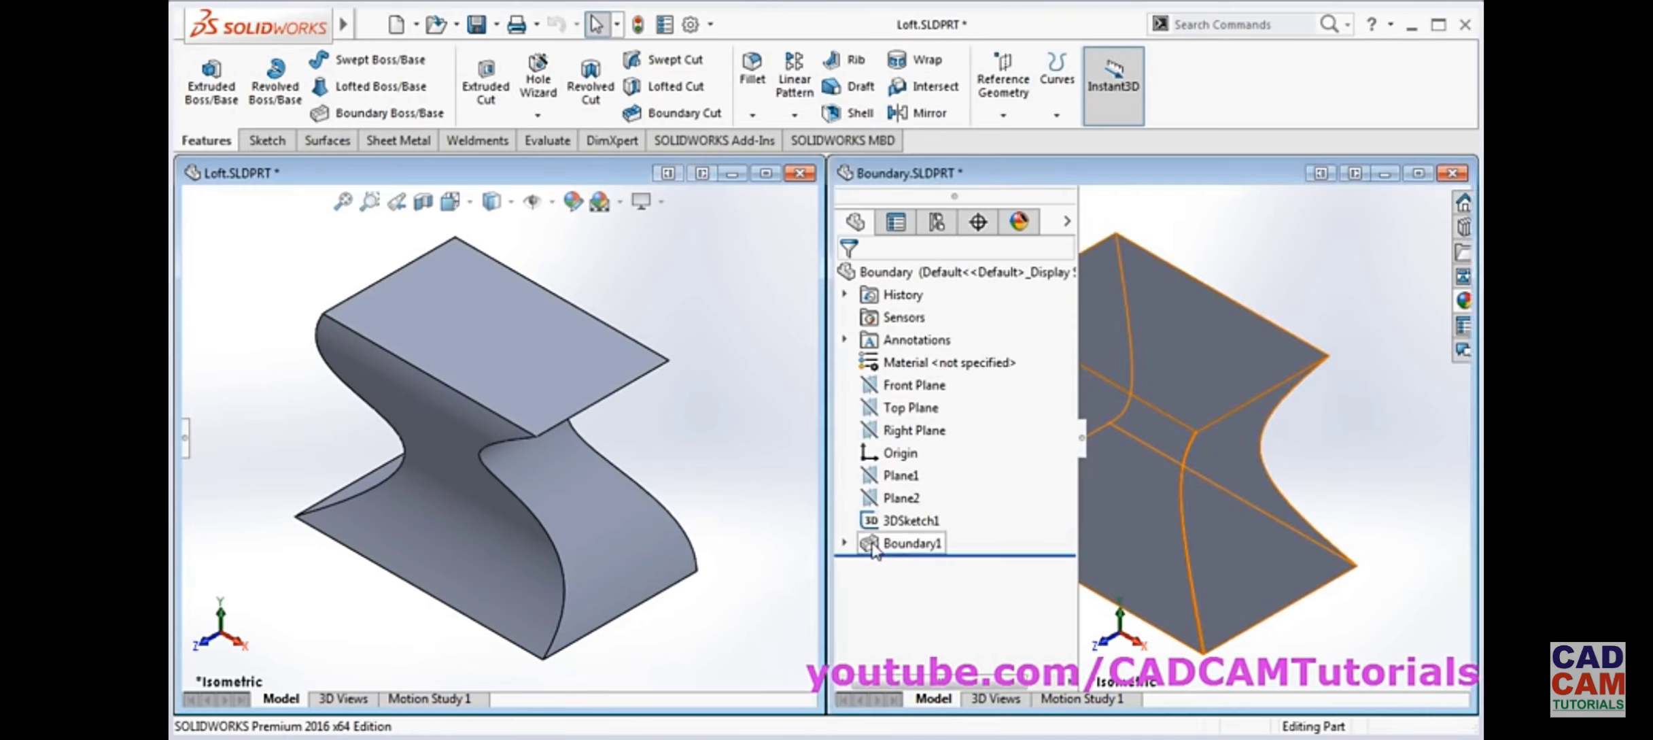
Edit Boundary1 to use 3DSketch1 as its Direction 2 curve, then collapse the feature tree
left_click(911, 542)
left_click(895, 484)
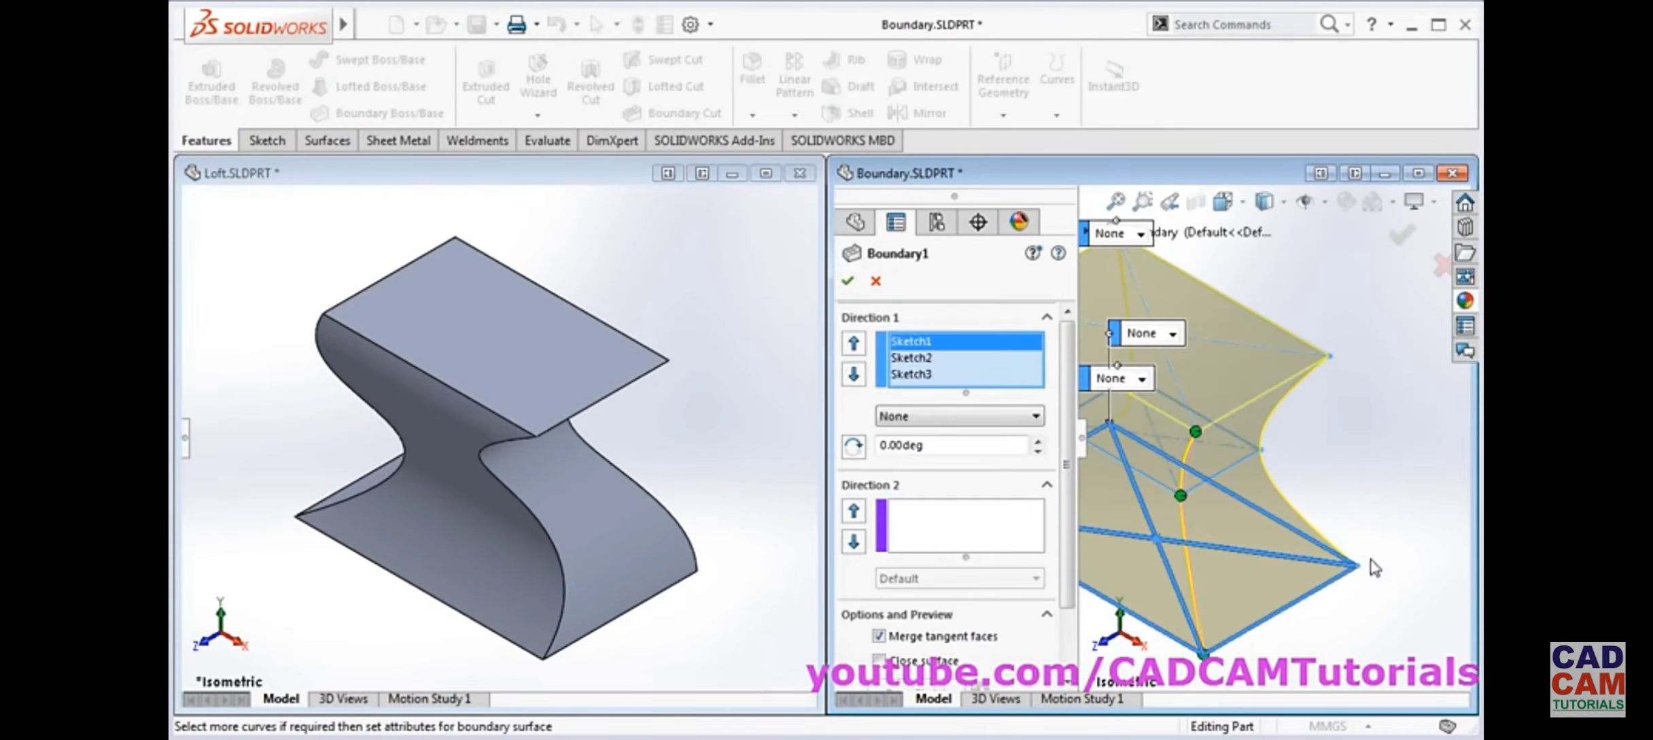
middle_click_drag(1309, 487, 1453, 475, "ctrl")
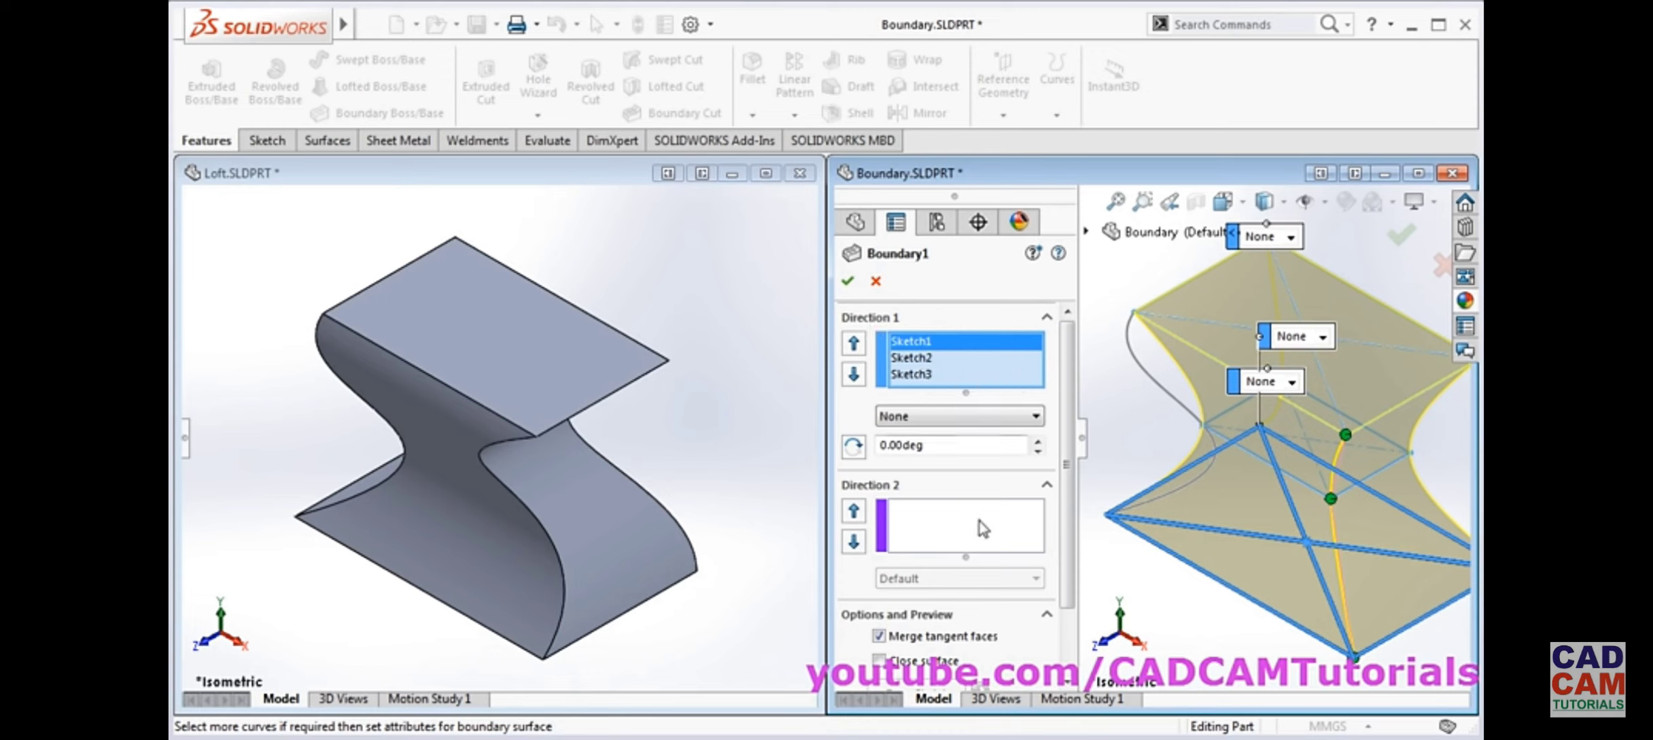
left_click(941, 528)
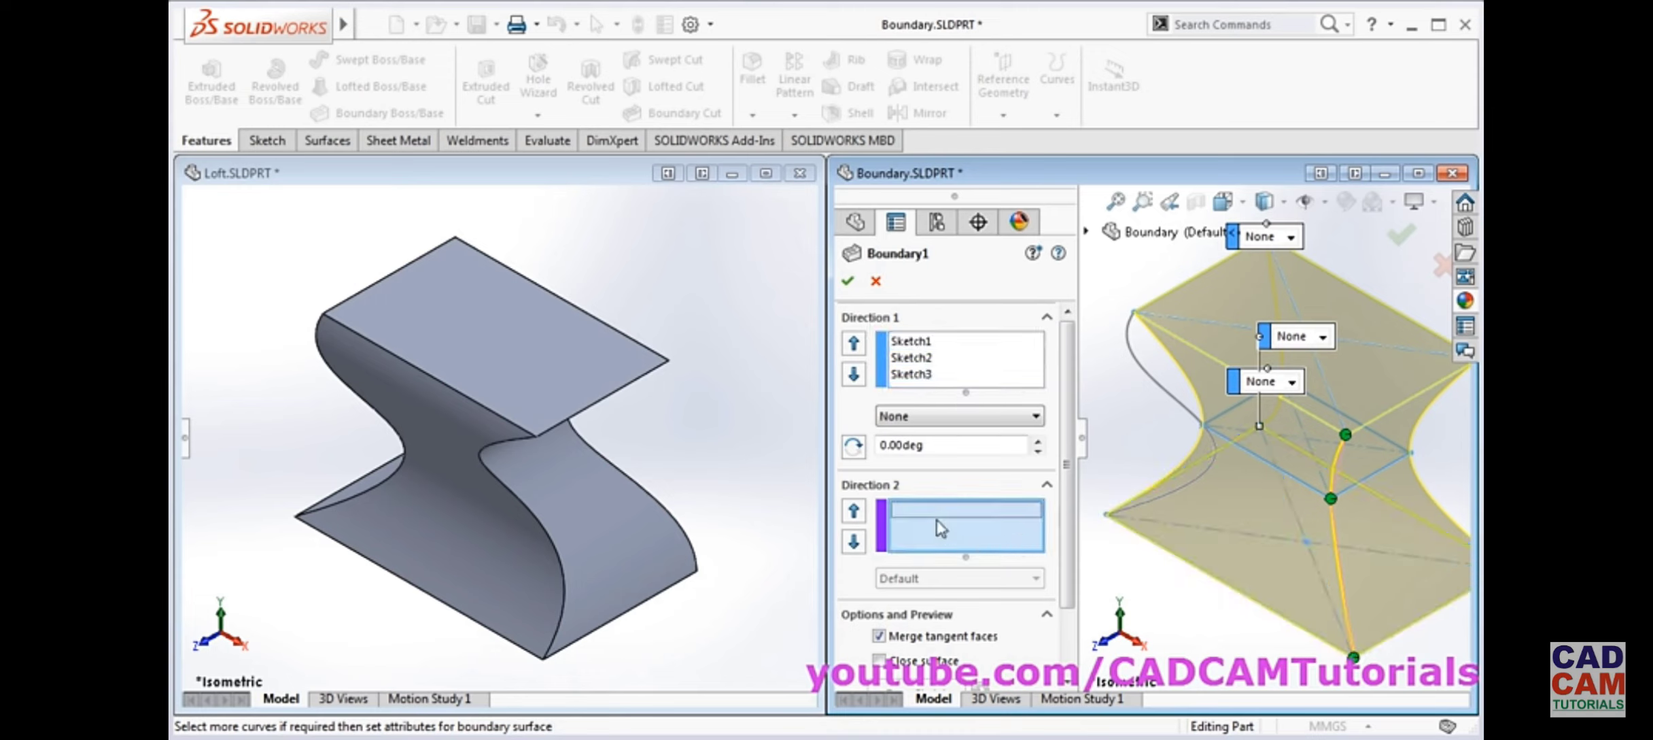
left_click(1159, 392)
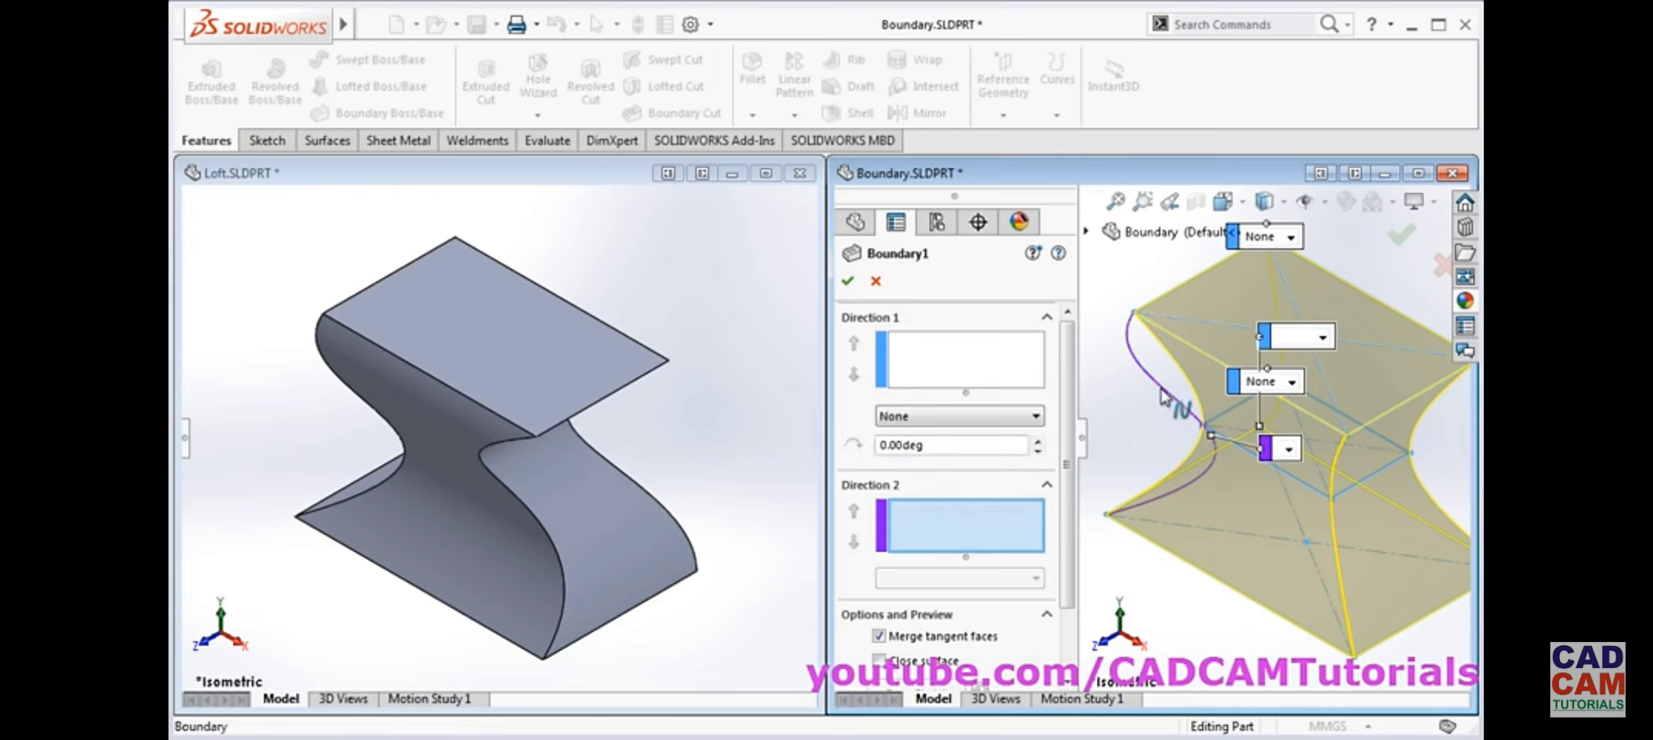
left_click(848, 280)
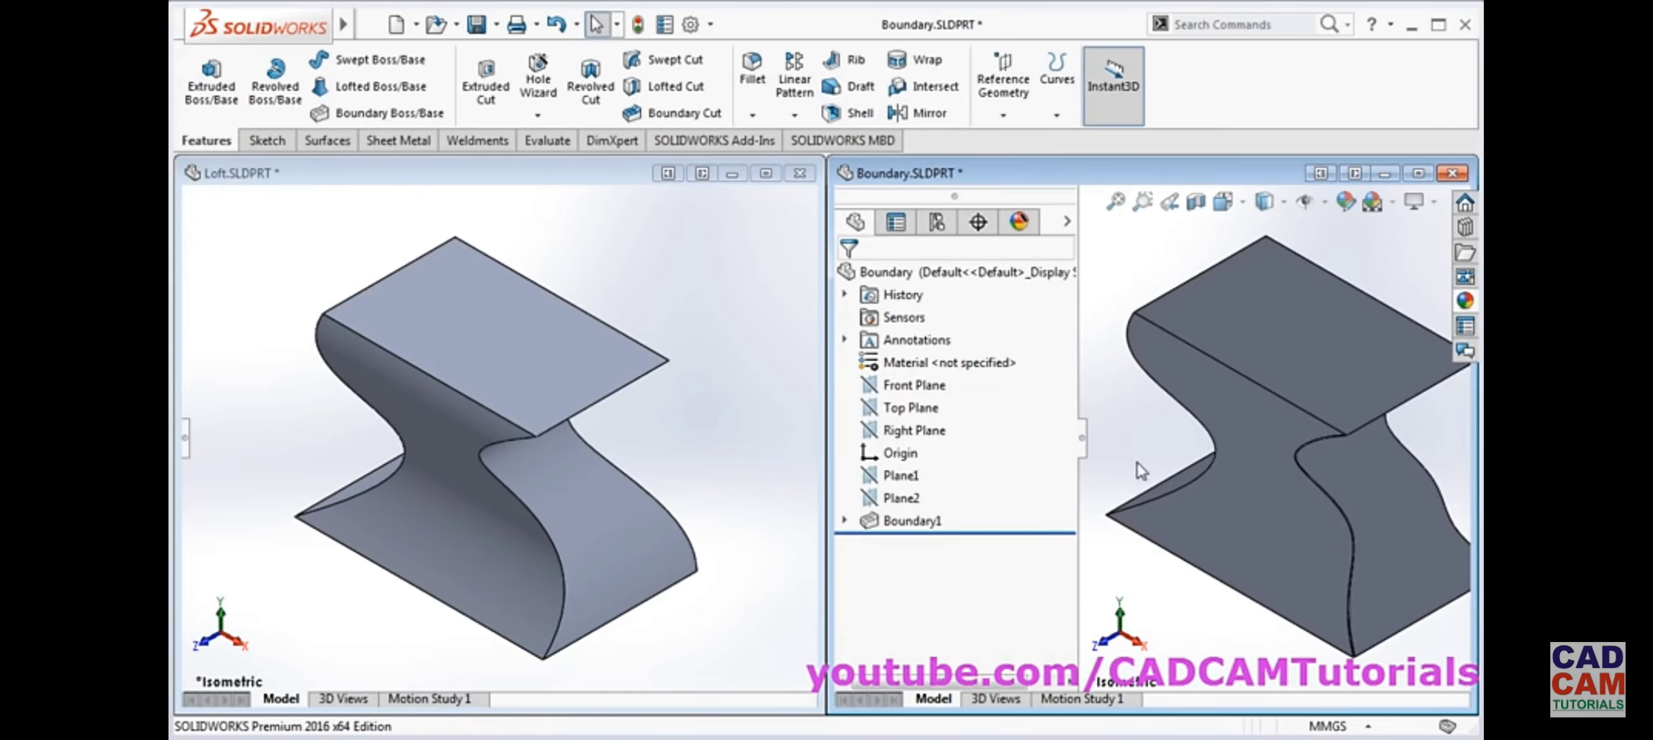
left_click(1081, 440)
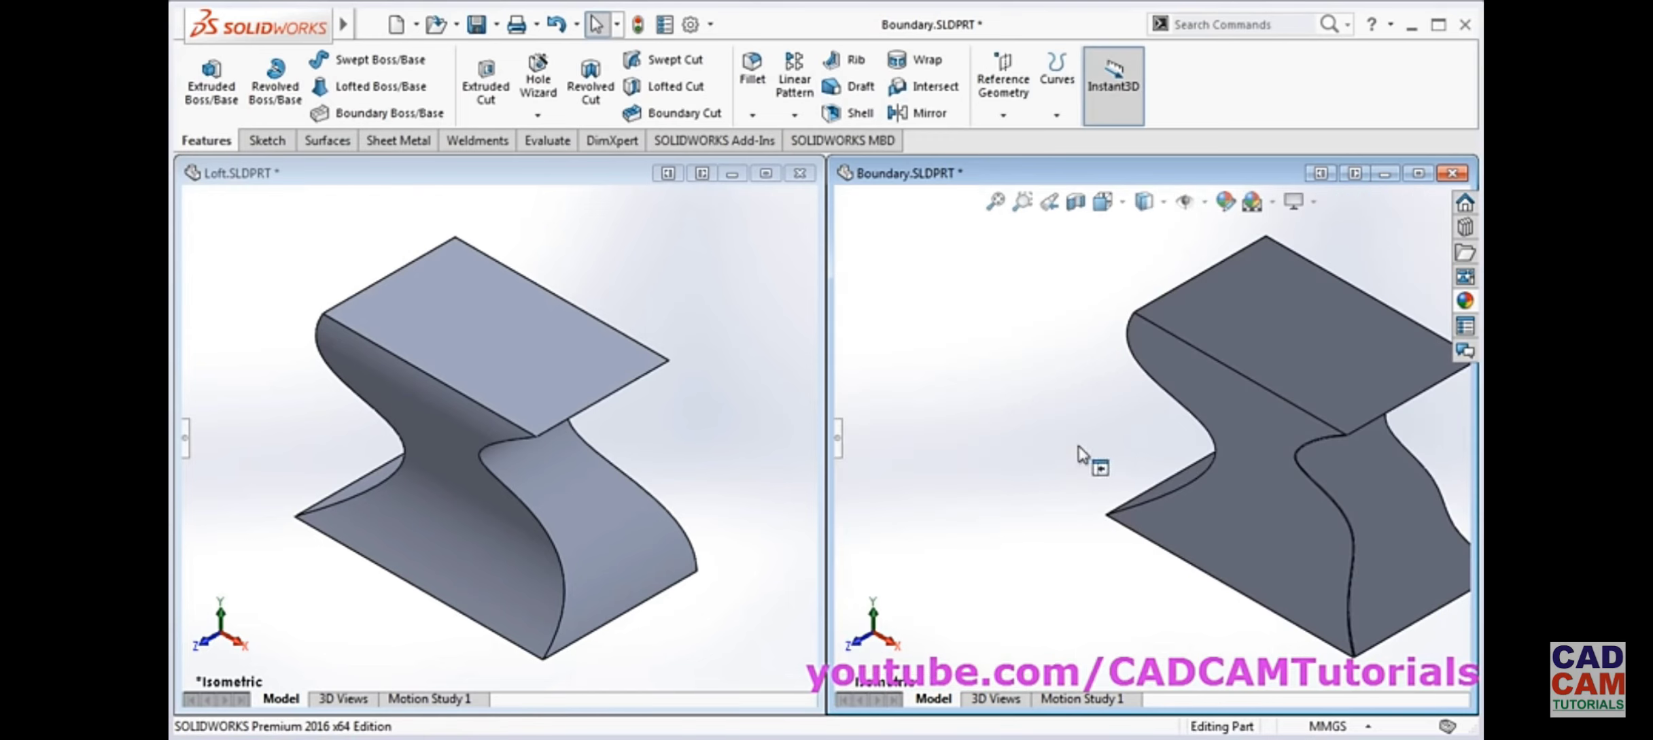
left_click(1125, 212)
left_click(1246, 297)
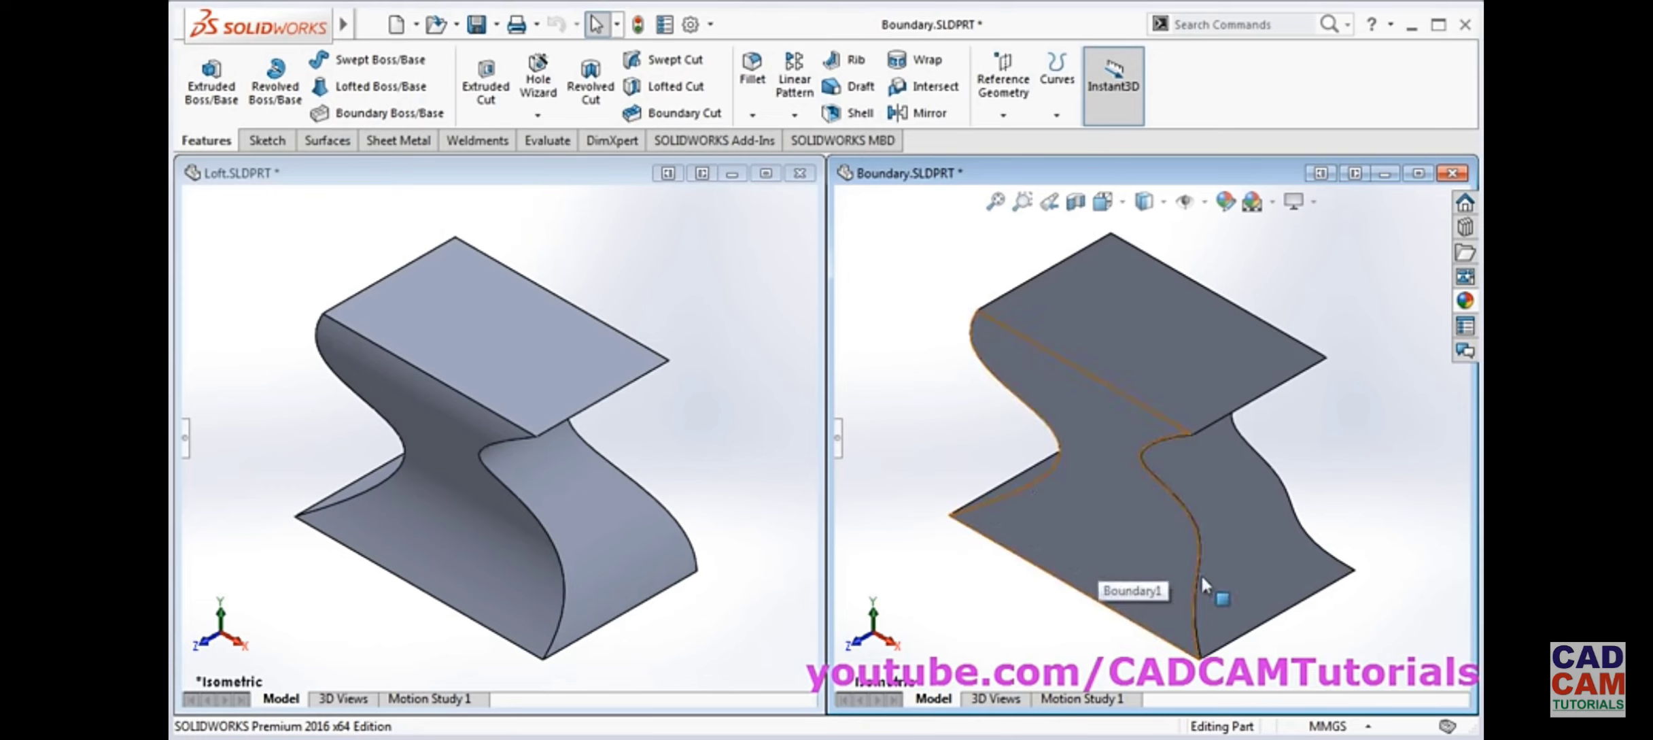
left_click(713, 474)
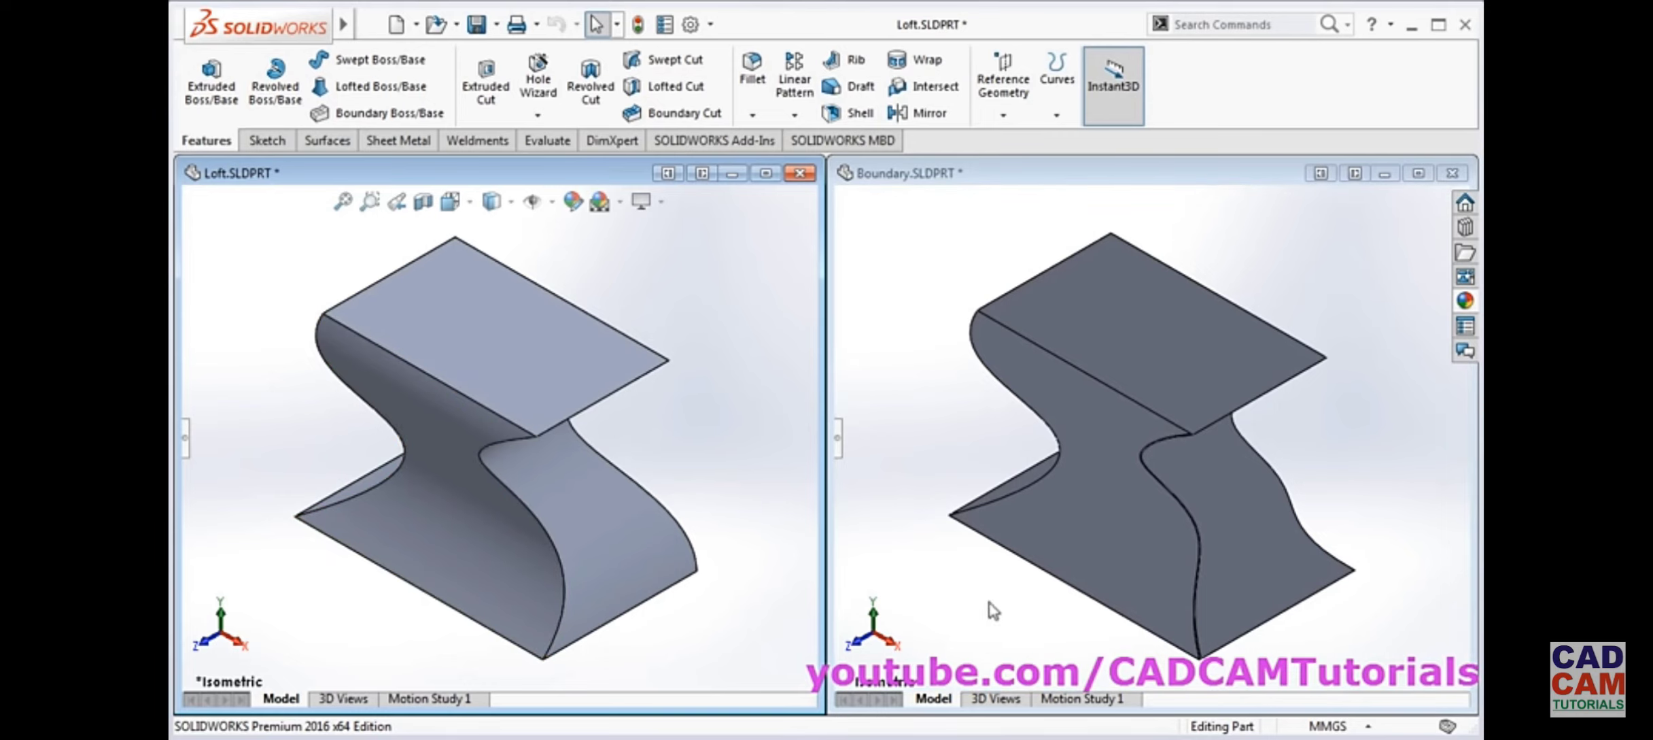
left_click(942, 462)
middle_click_drag(942, 469, 1070, 560)
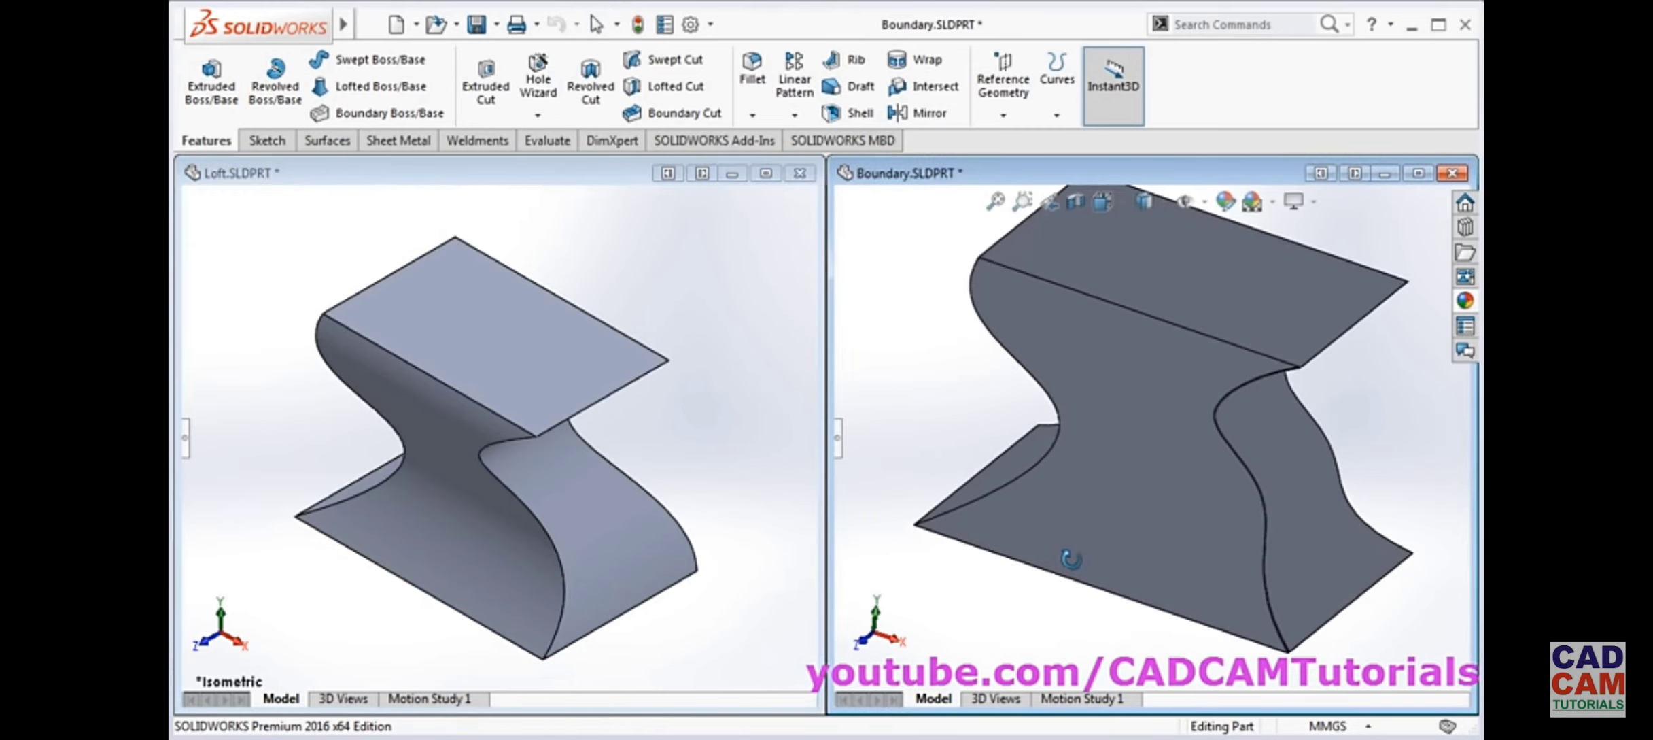
key("f")
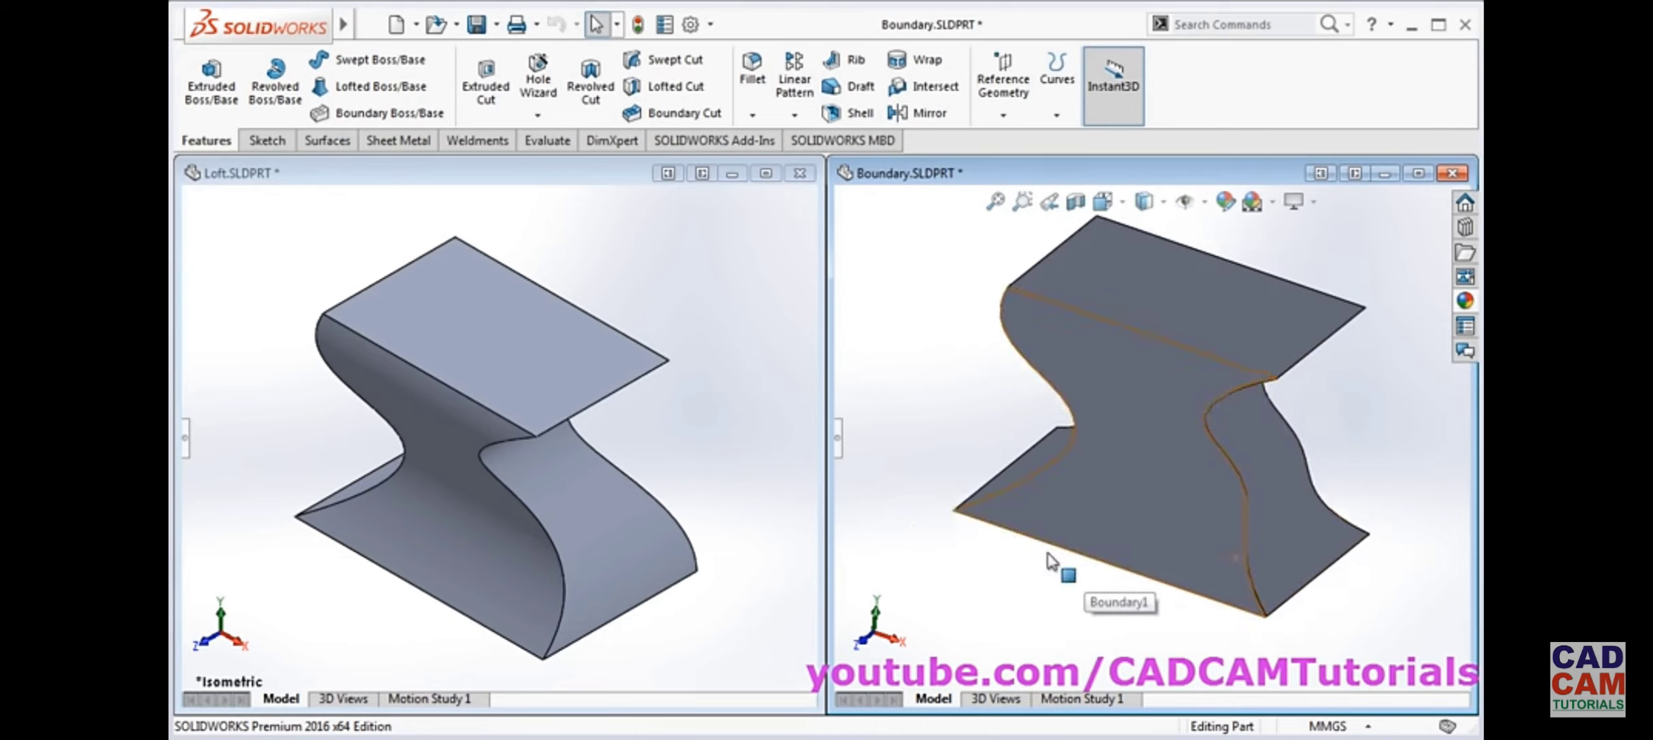
scroll(1348, 423, "down", 2)
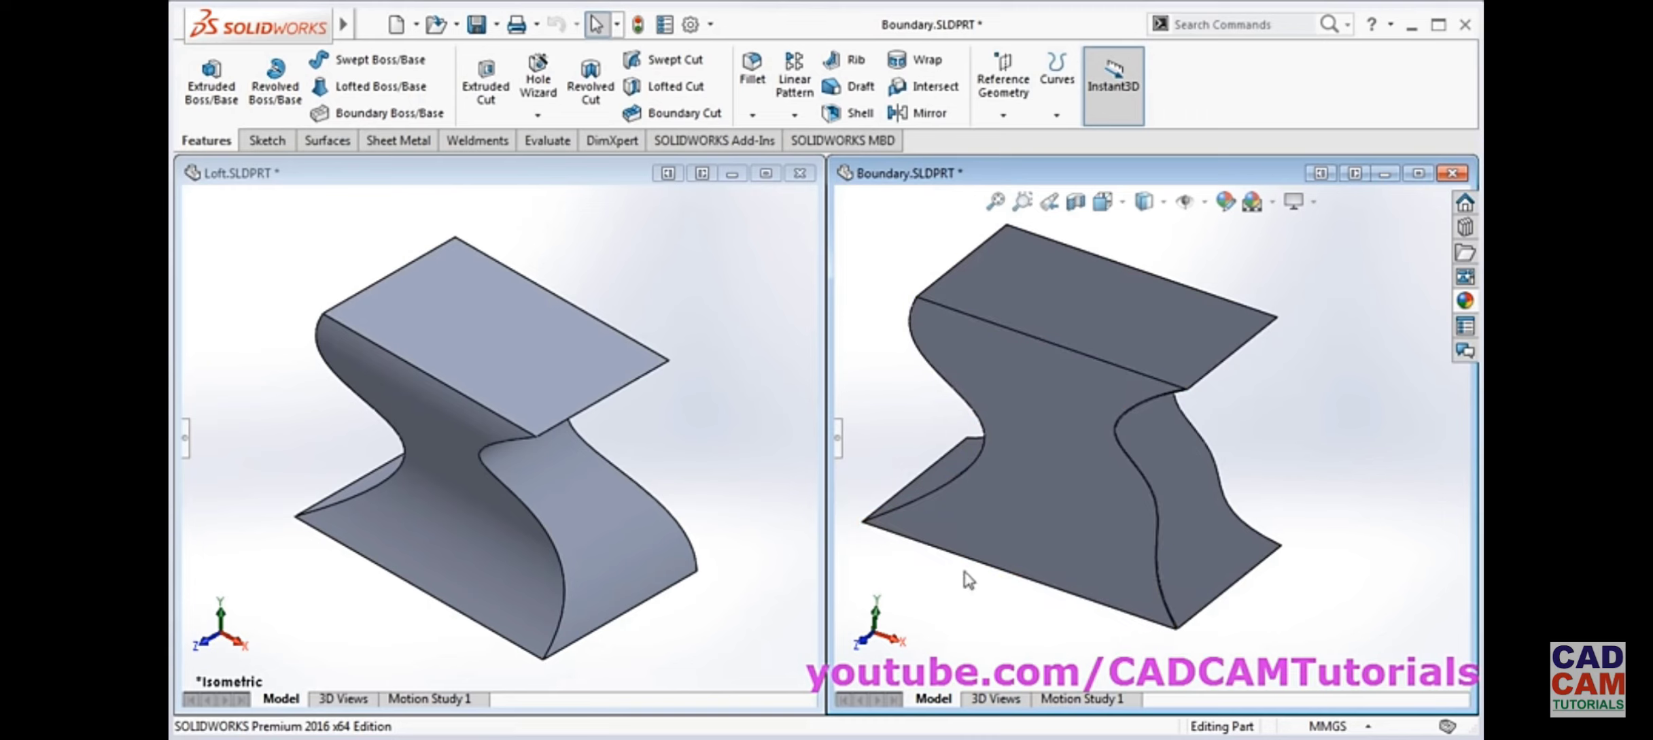
left_click(766, 486)
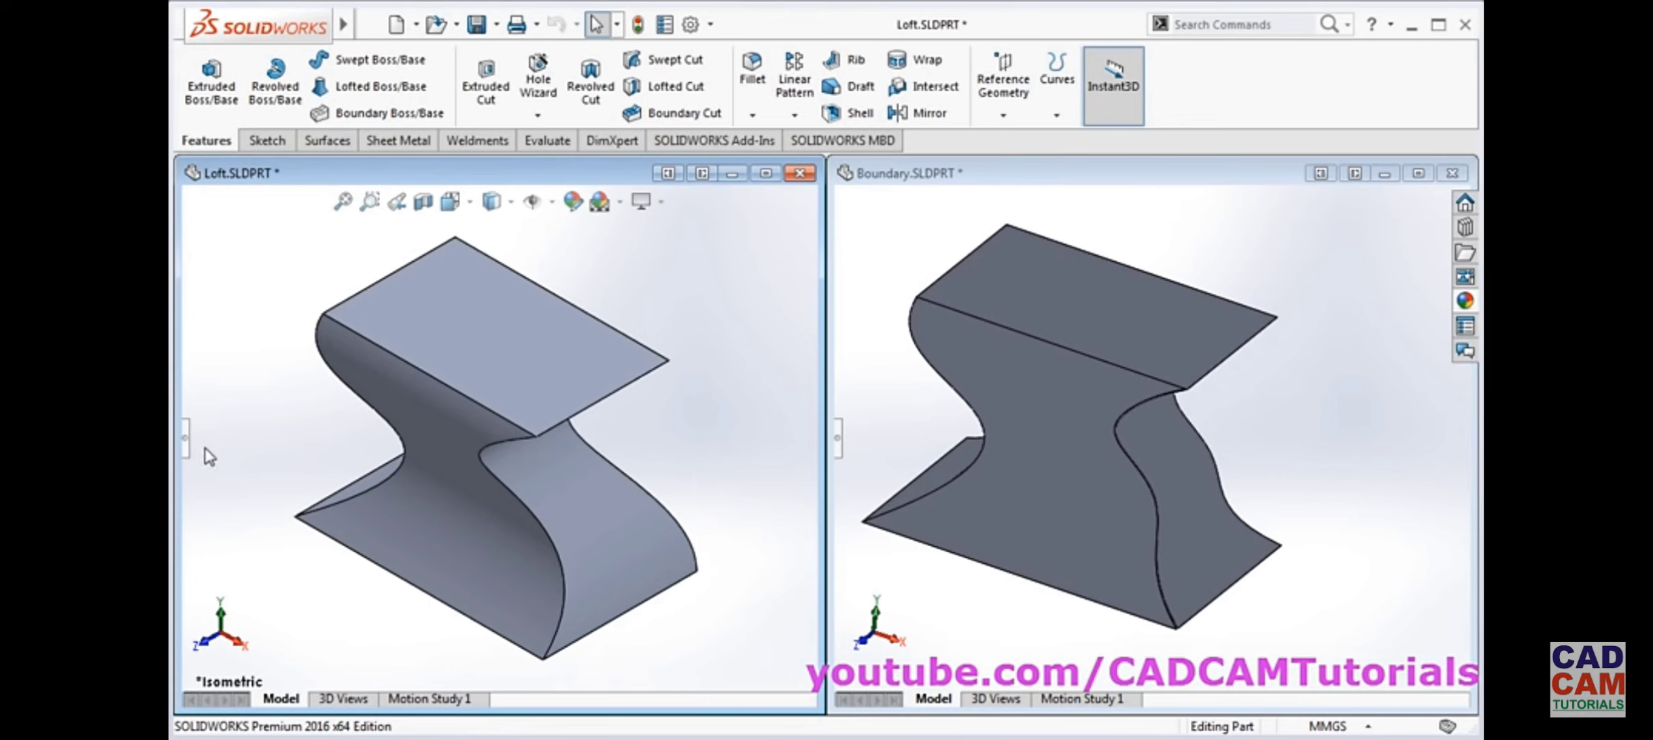
left_click(185, 437)
Edit Loft1 and set its start constraint to Normal To Profile
left_click(246, 522)
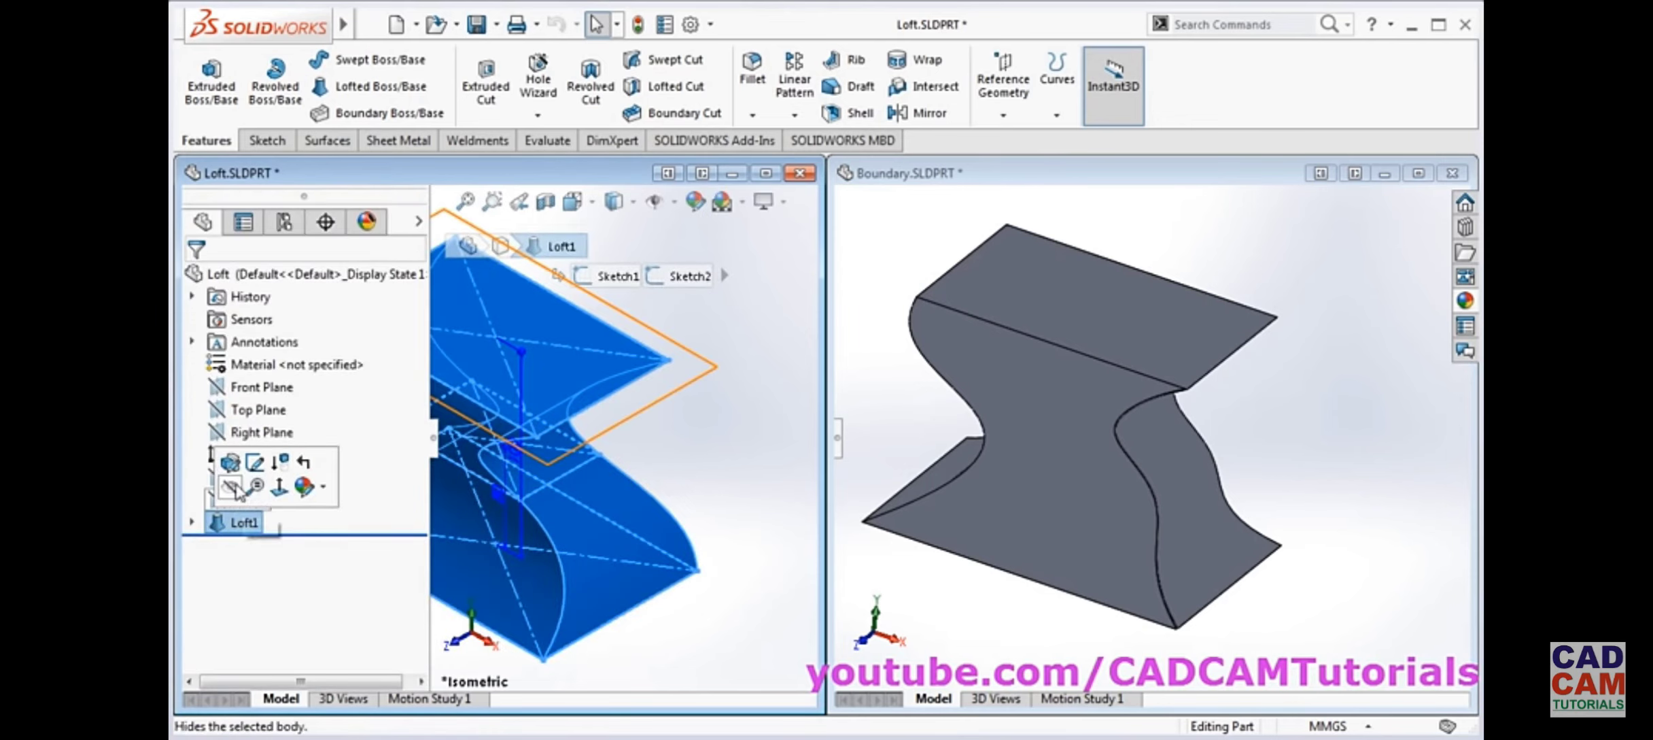
left_click(230, 462)
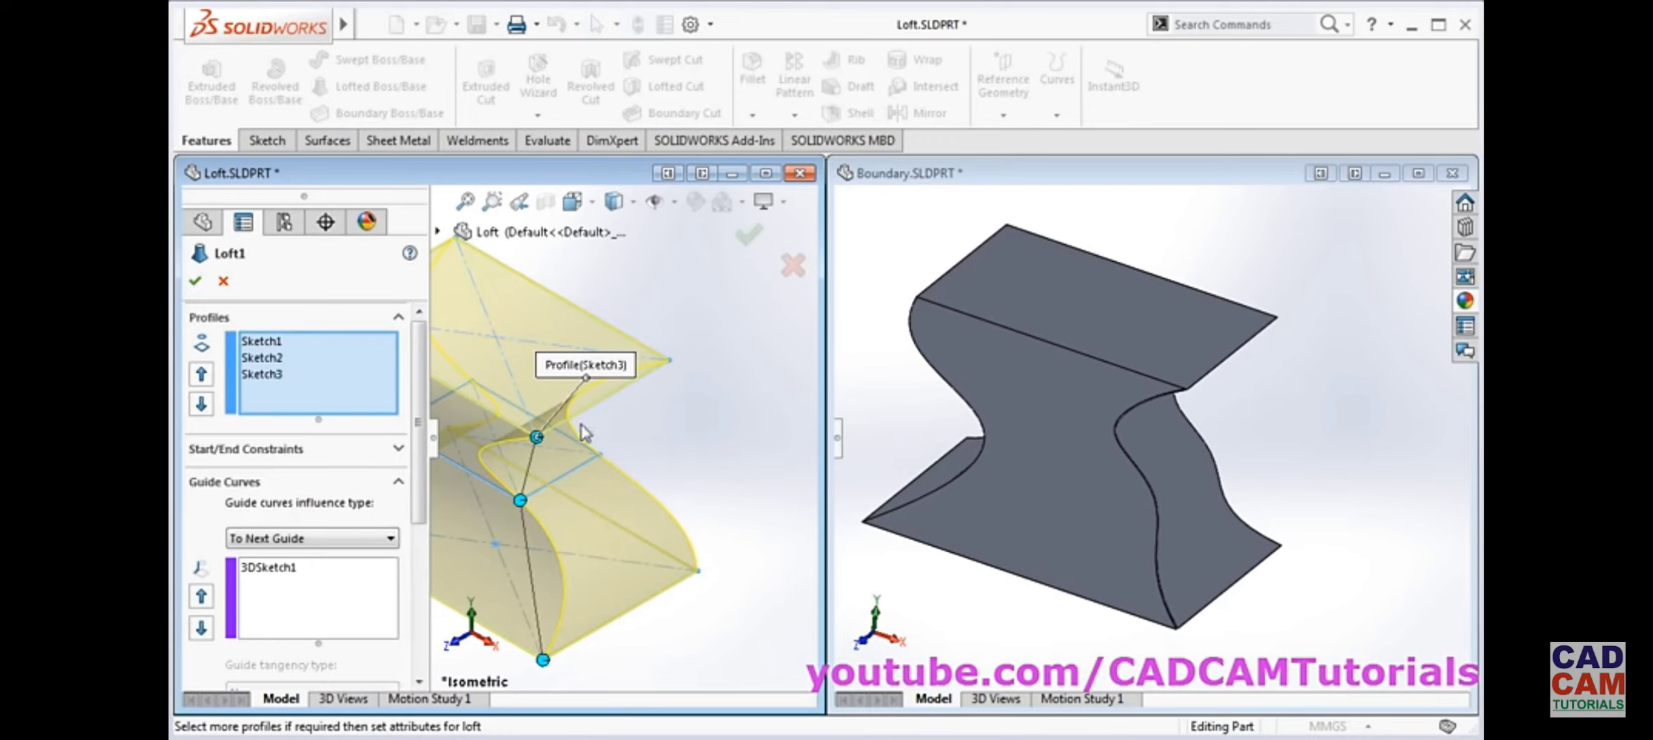
key("f")
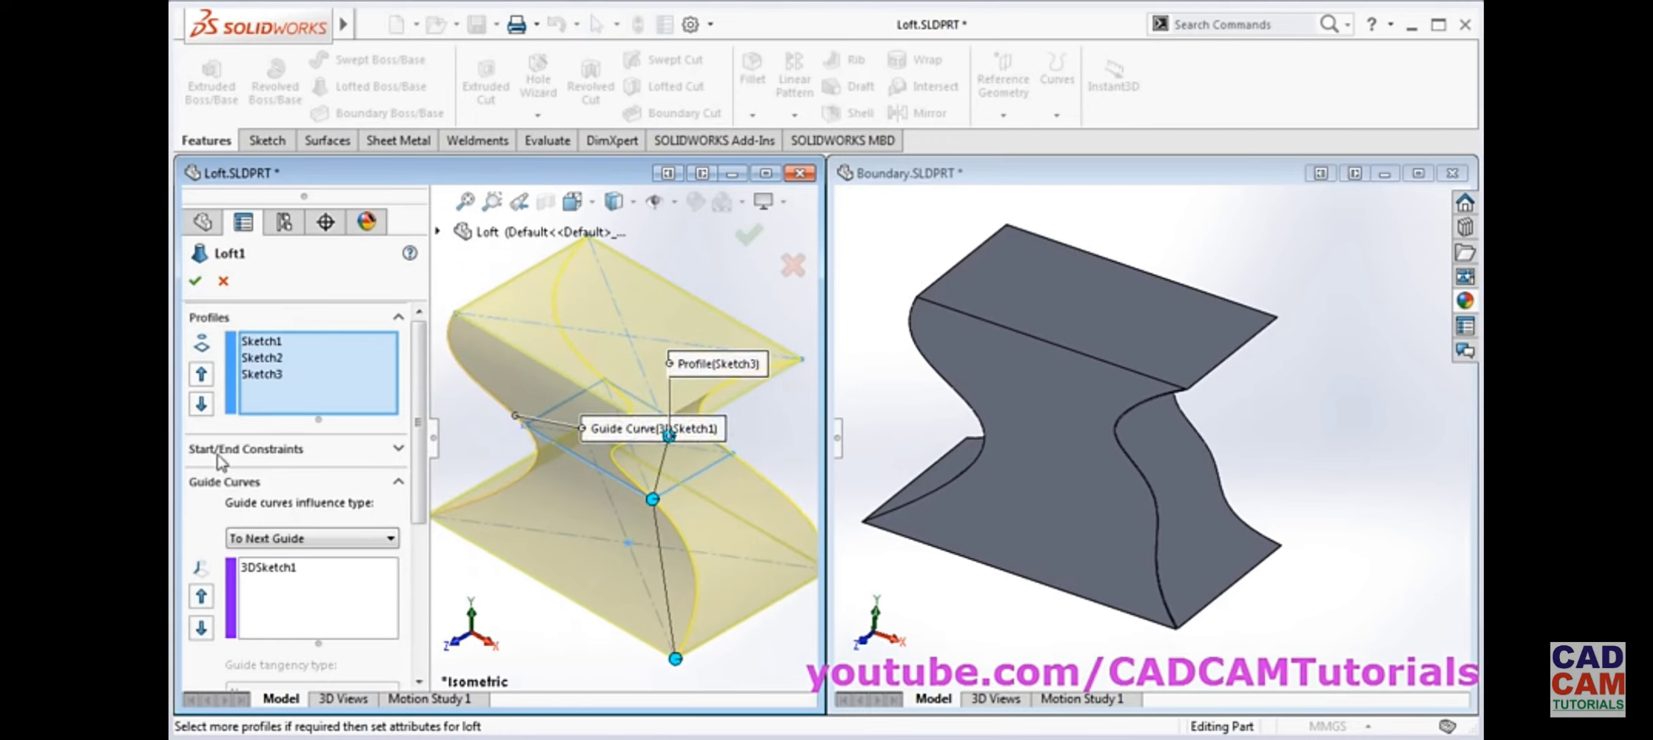
left_click(398, 448)
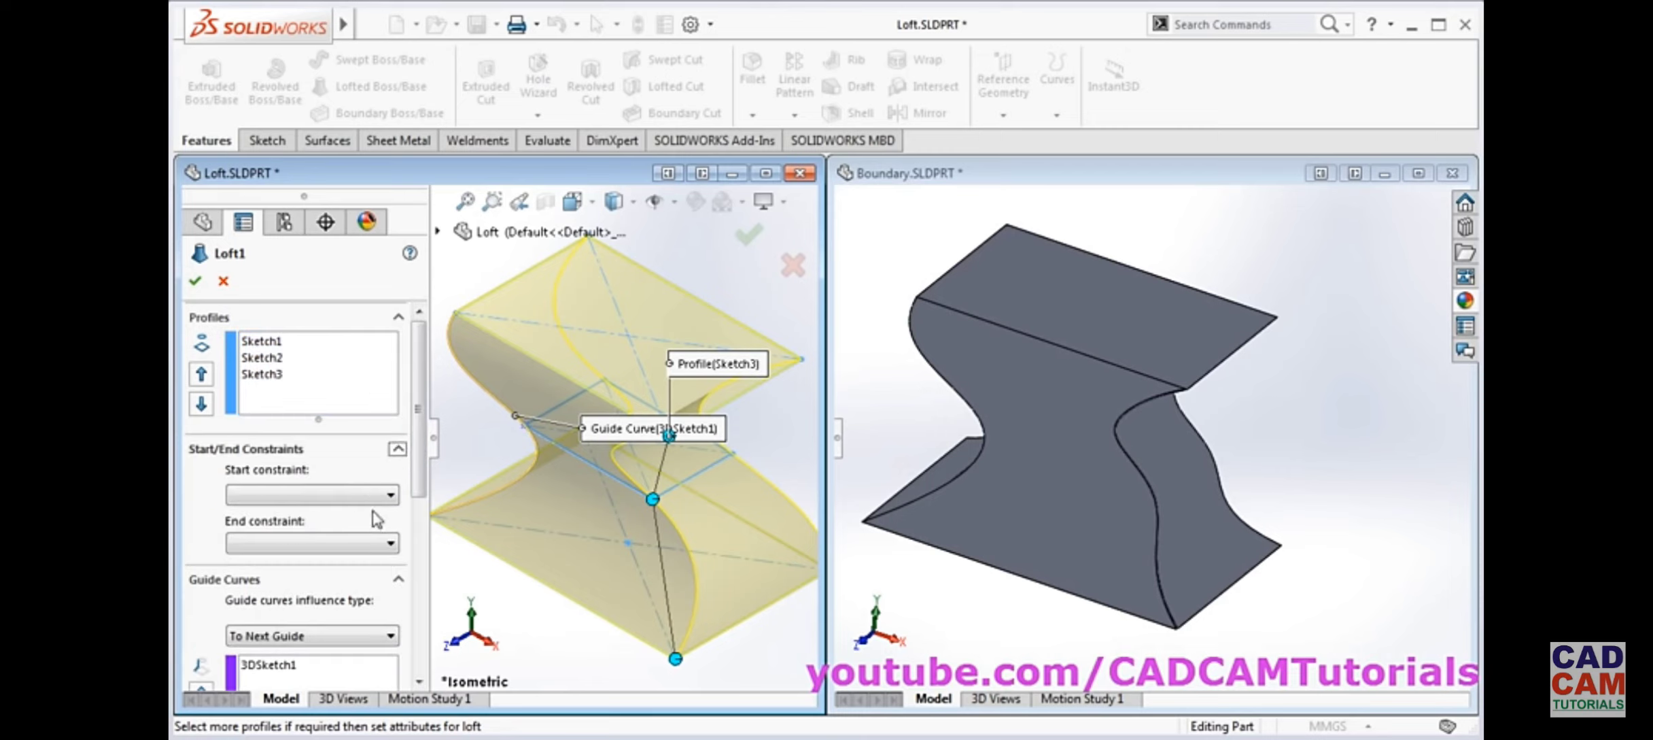
left_click(391, 494)
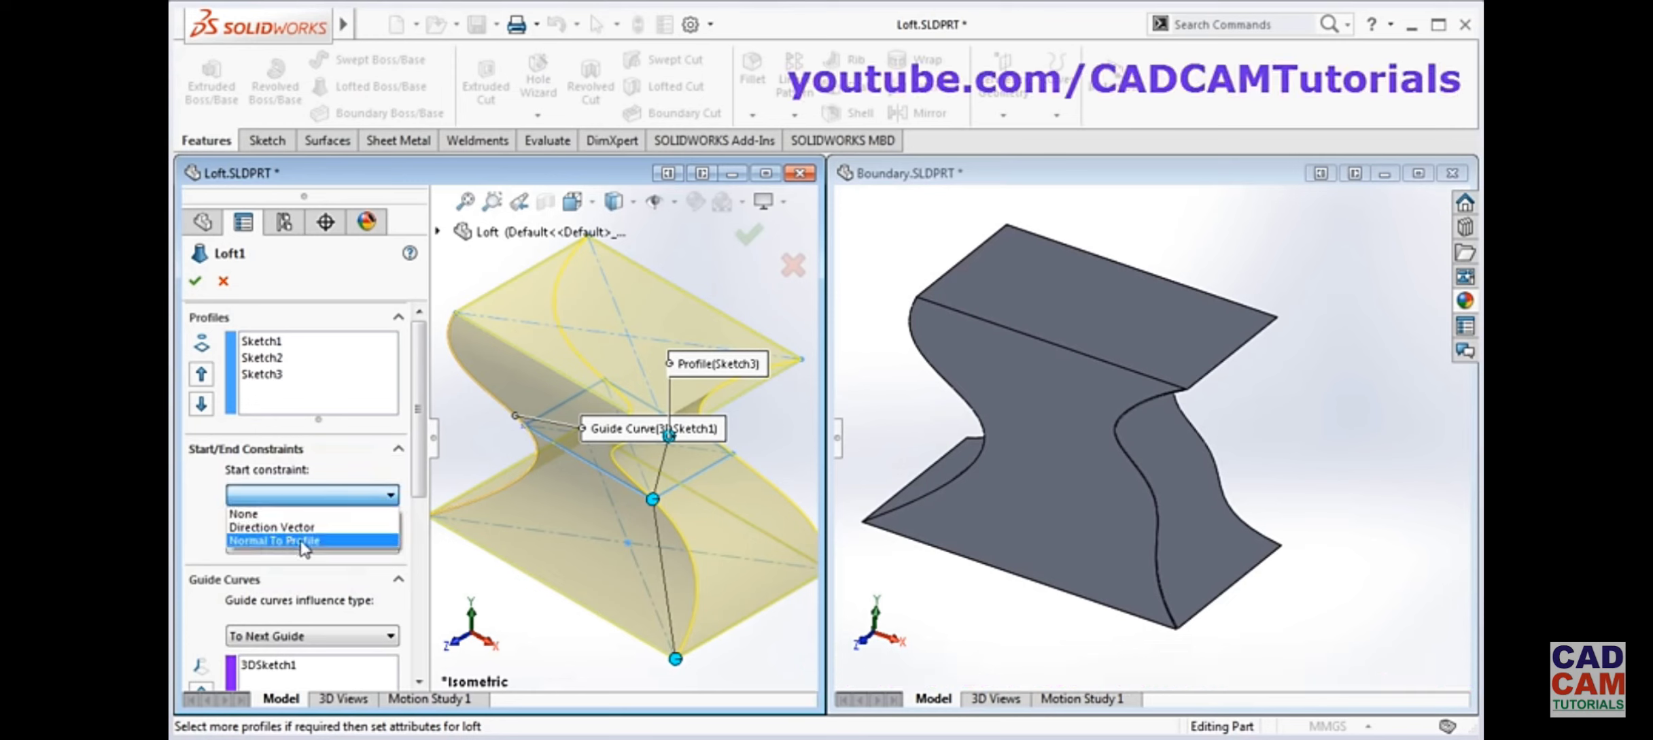
left_click(300, 542)
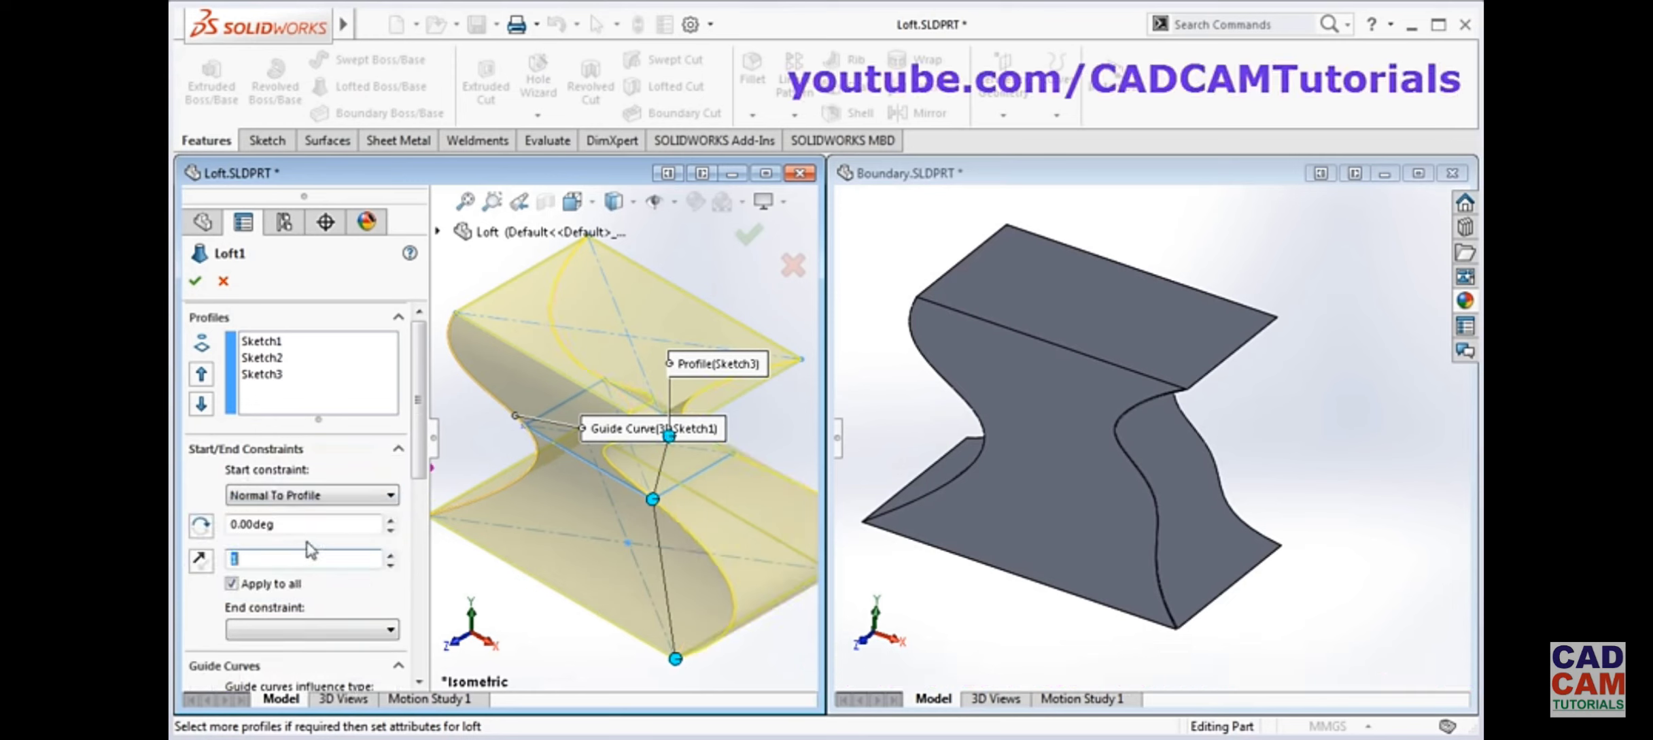
scroll(578, 598, "up", 3)
middle_click_drag(512, 574, 523, 537)
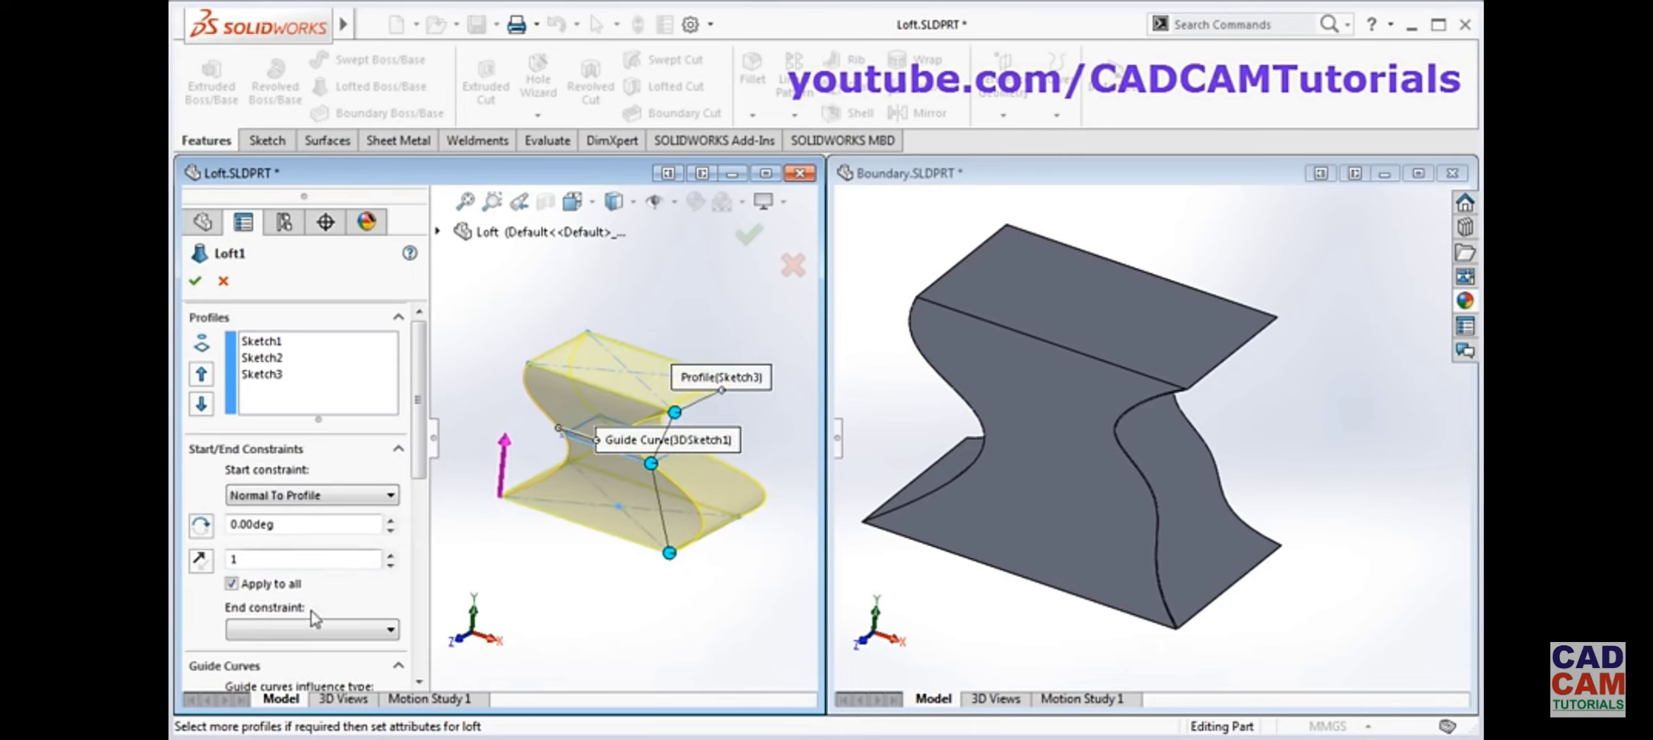
Set the loft's end constraint to Normal To Profile and accept Loft1
left_click(341, 637)
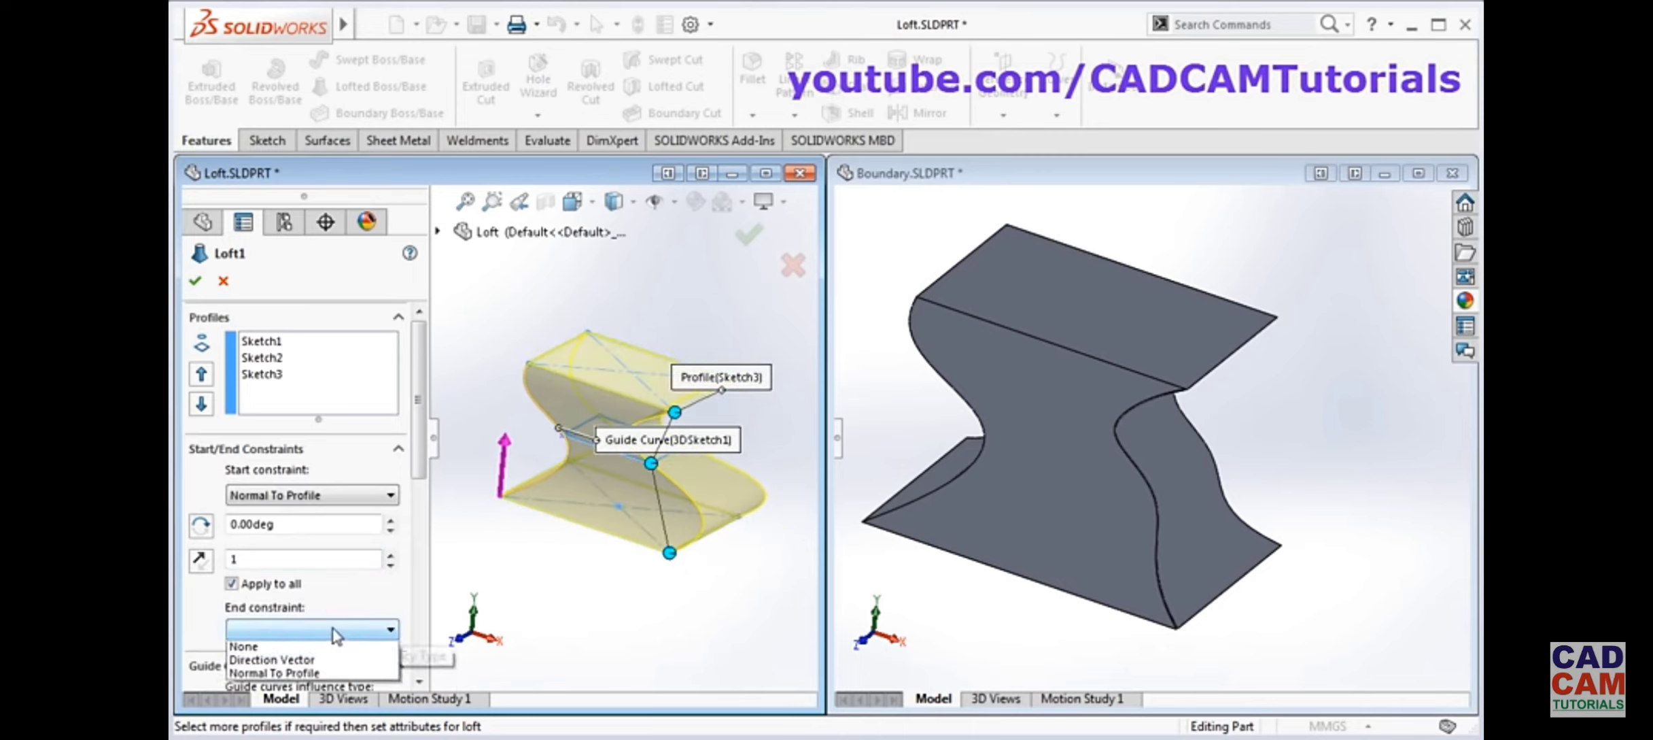
left_click(293, 681)
middle_click_drag(495, 580, 503, 554)
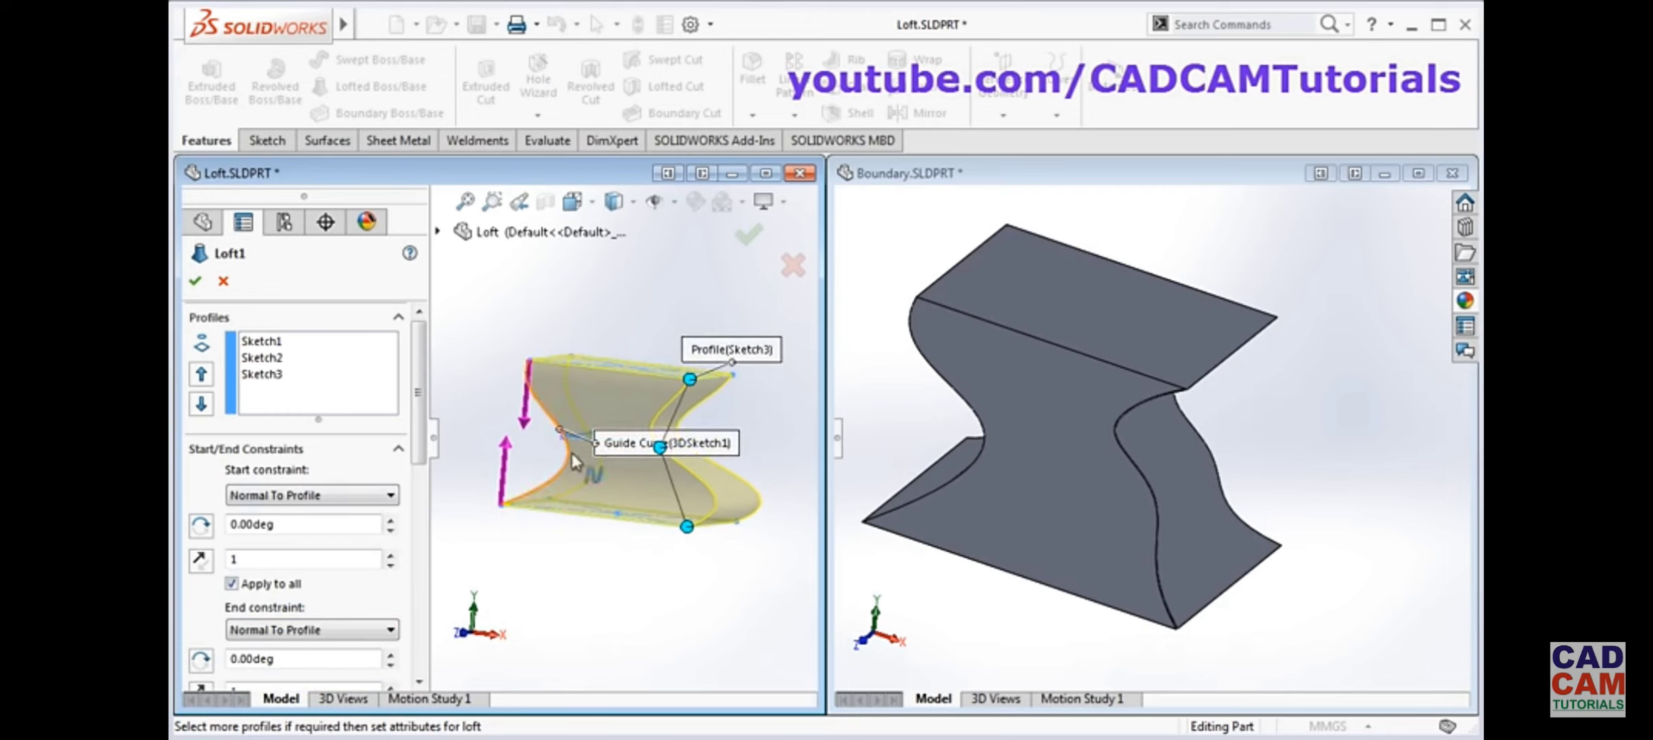
left_click_drag(610, 456, 673, 615)
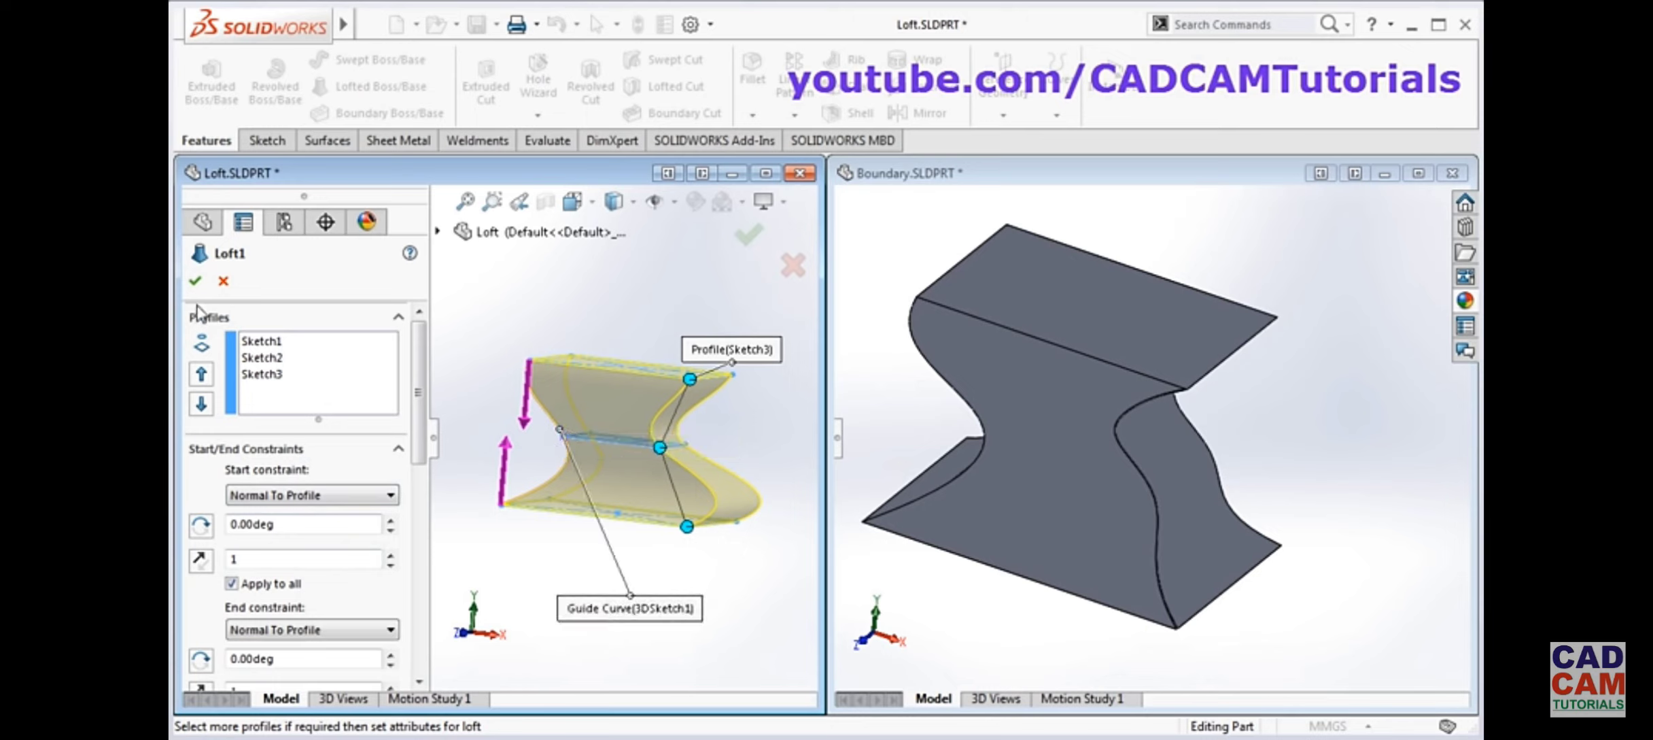
left_click(195, 280)
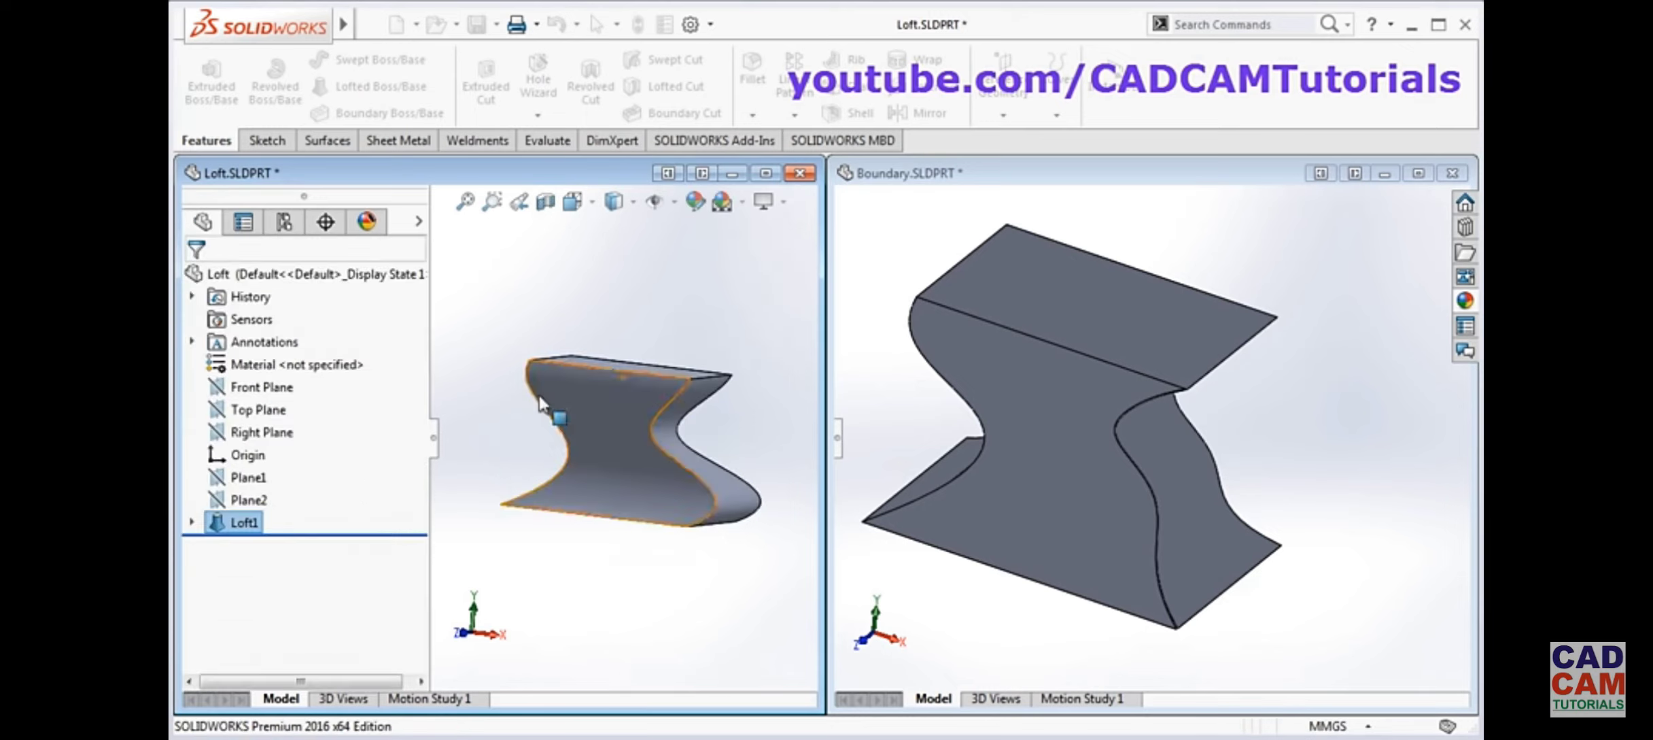
Reopen Boundary1 for editing and move its profile constraint labels clear of the model
left_click(921, 411)
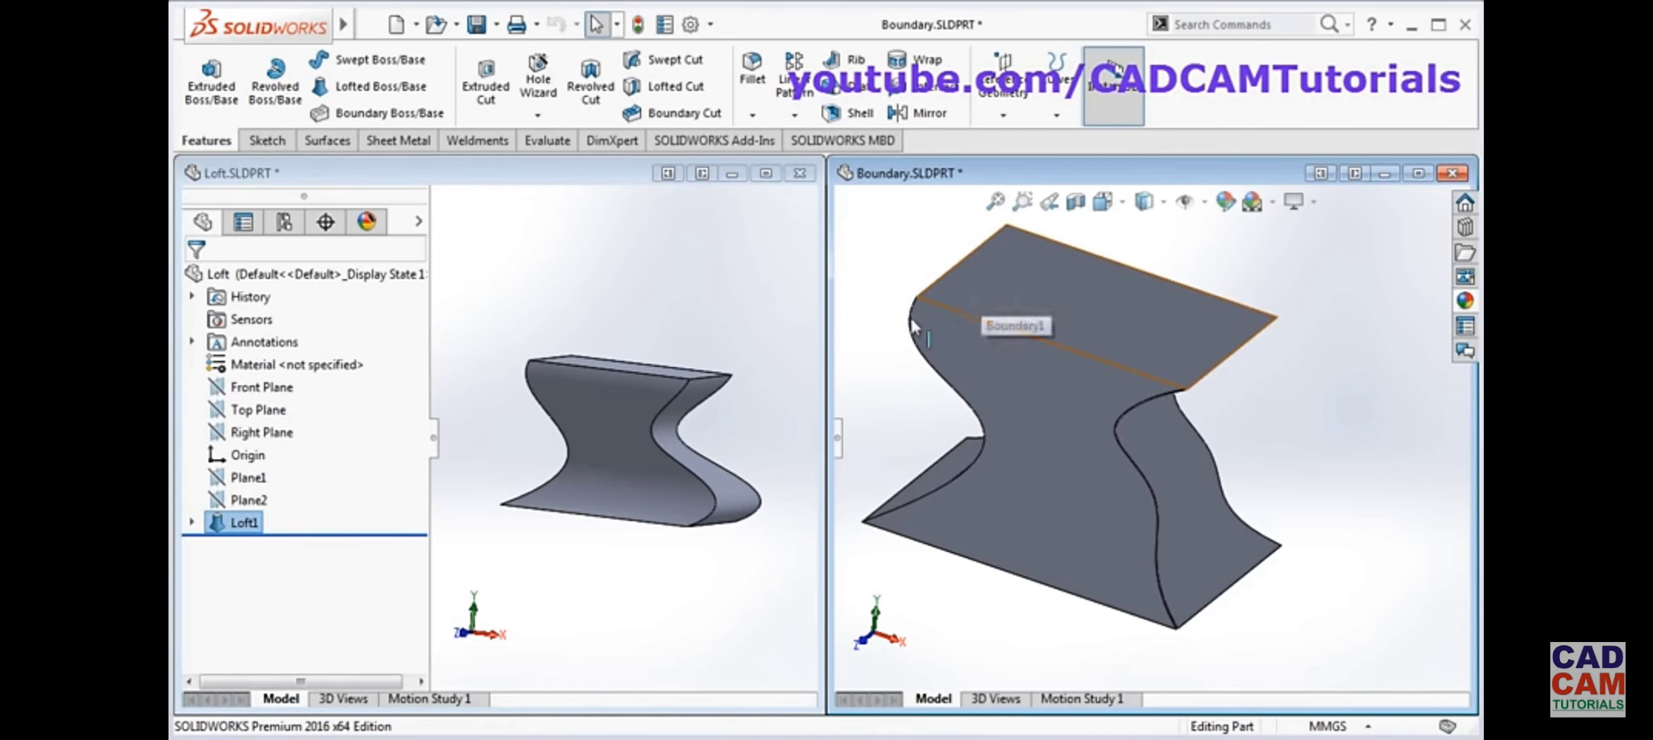
left_click(838, 439)
left_click(892, 522)
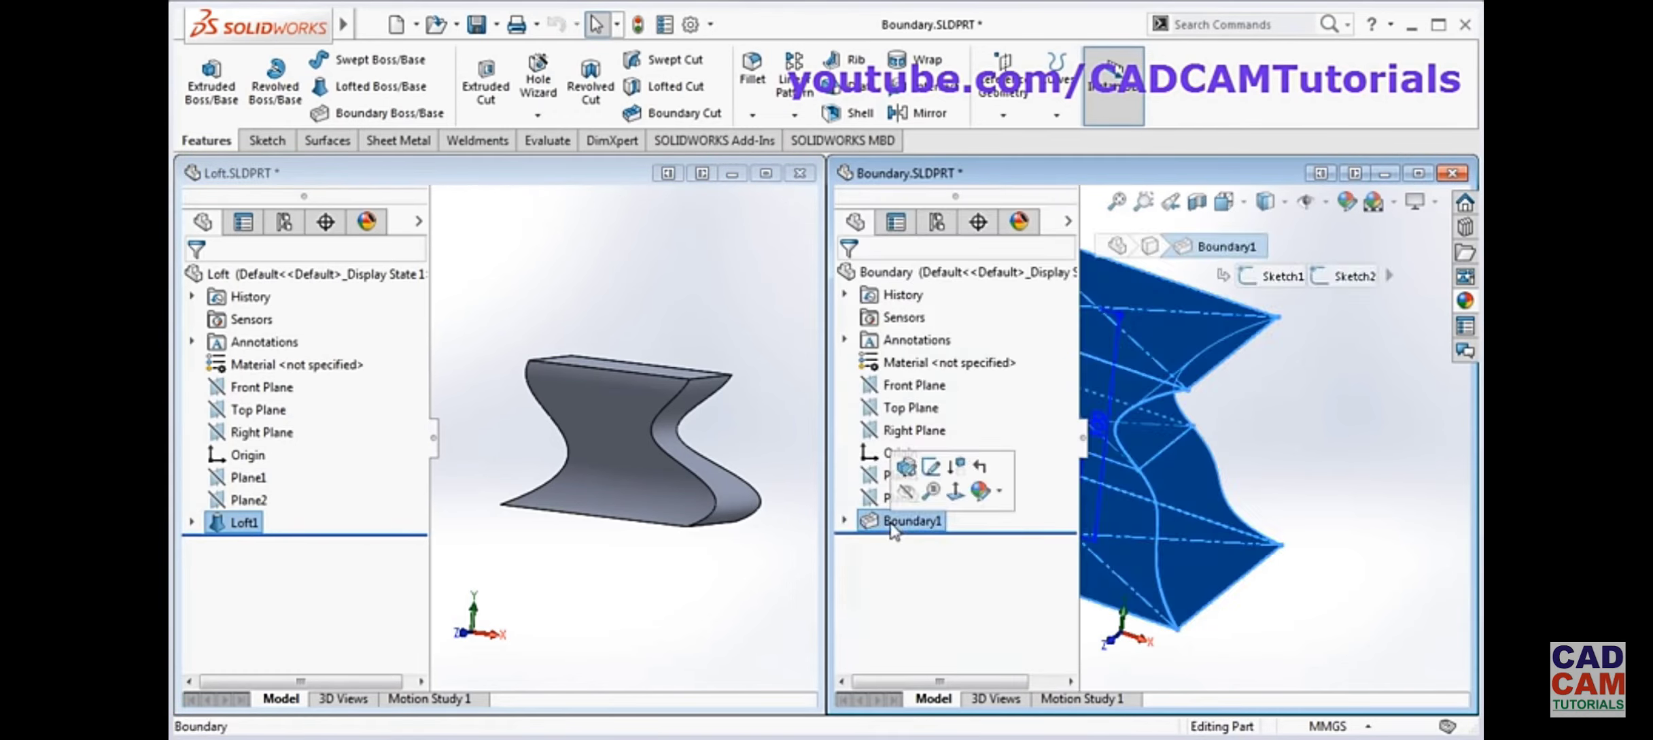
left_click(906, 467)
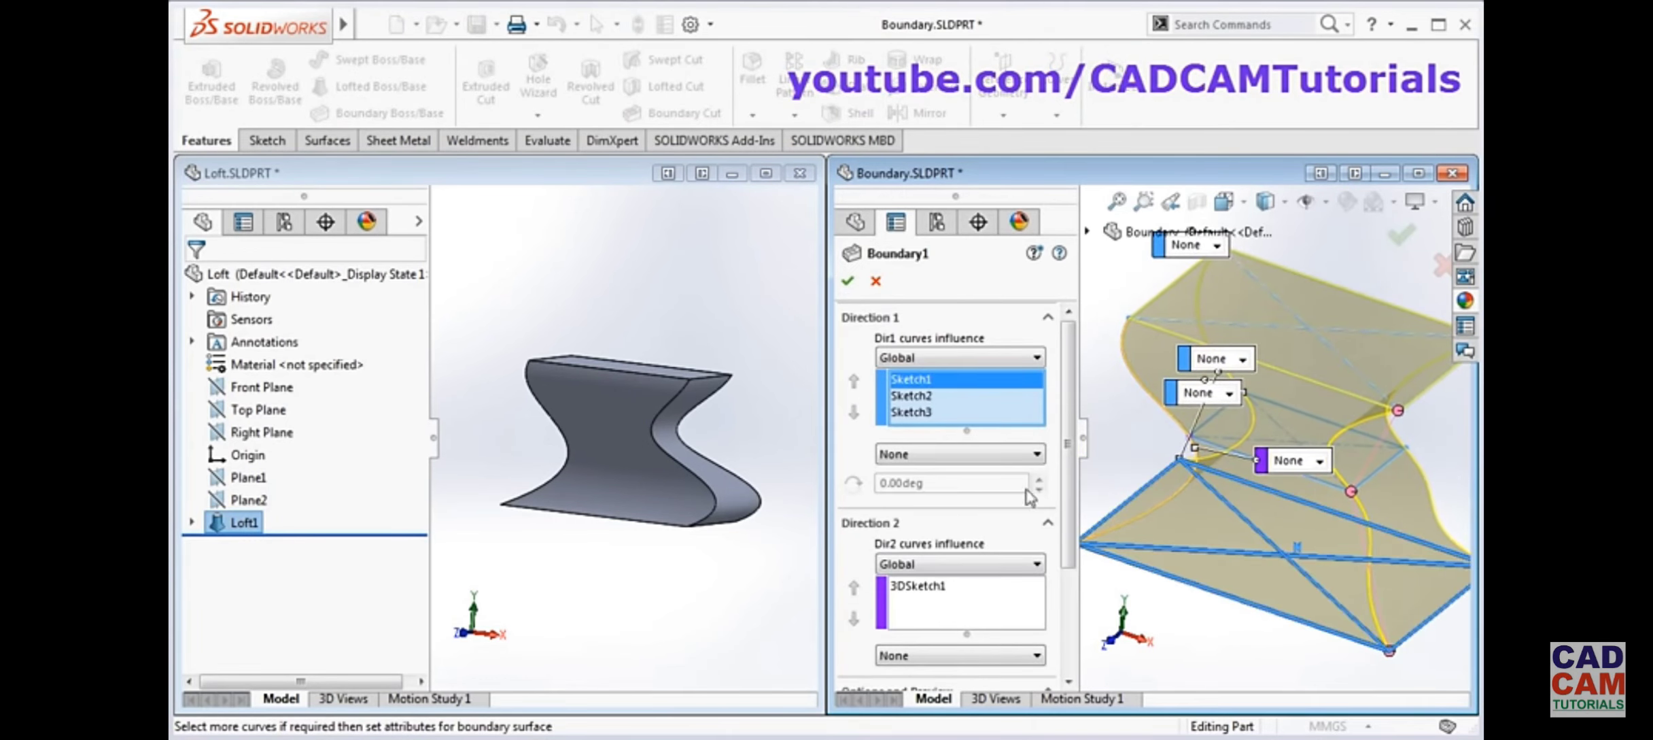
left_click_drag(1216, 419, 1369, 353)
left_click(1241, 358)
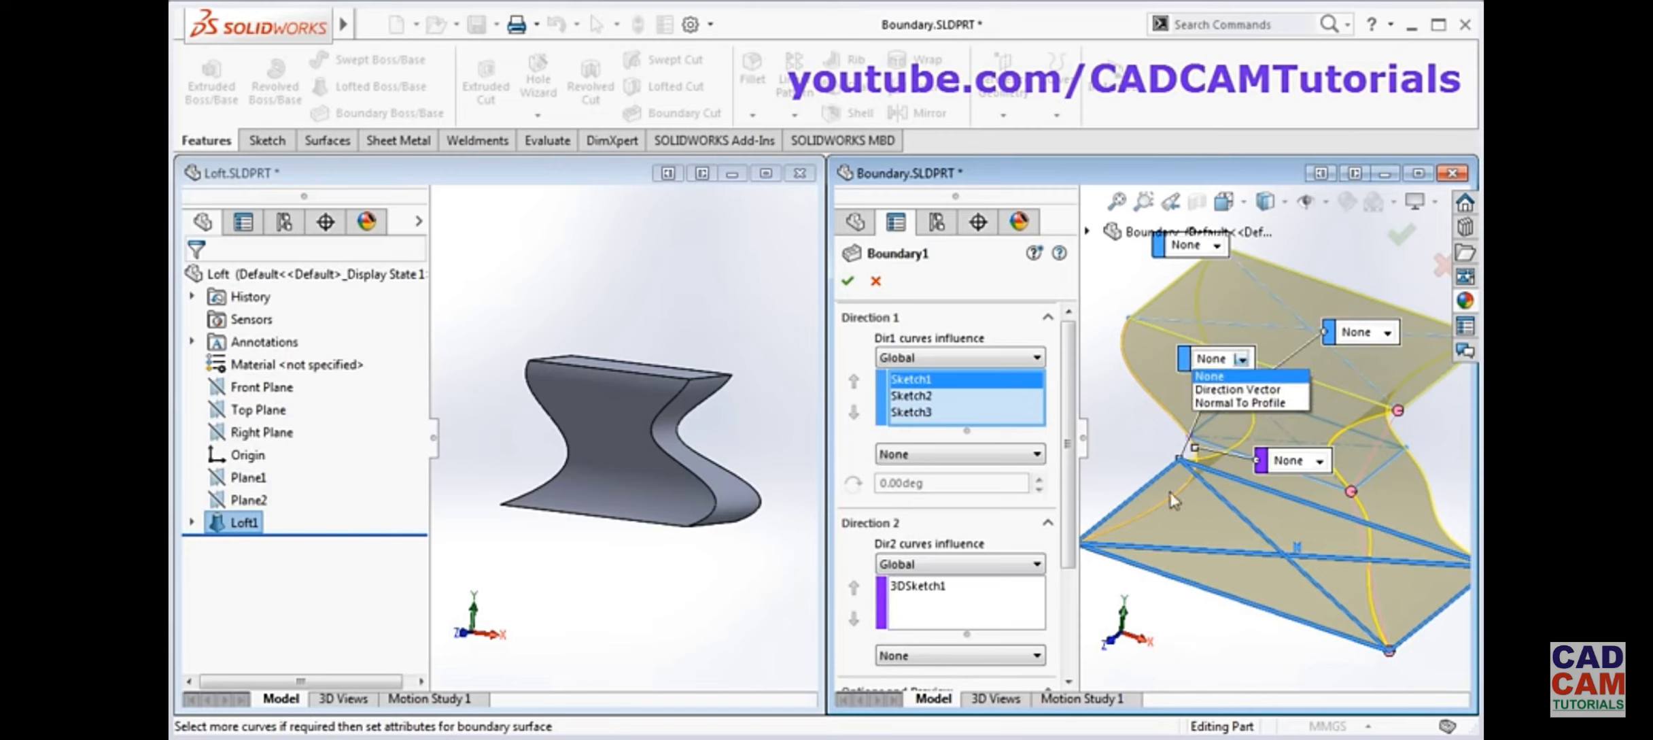
left_click(1185, 365)
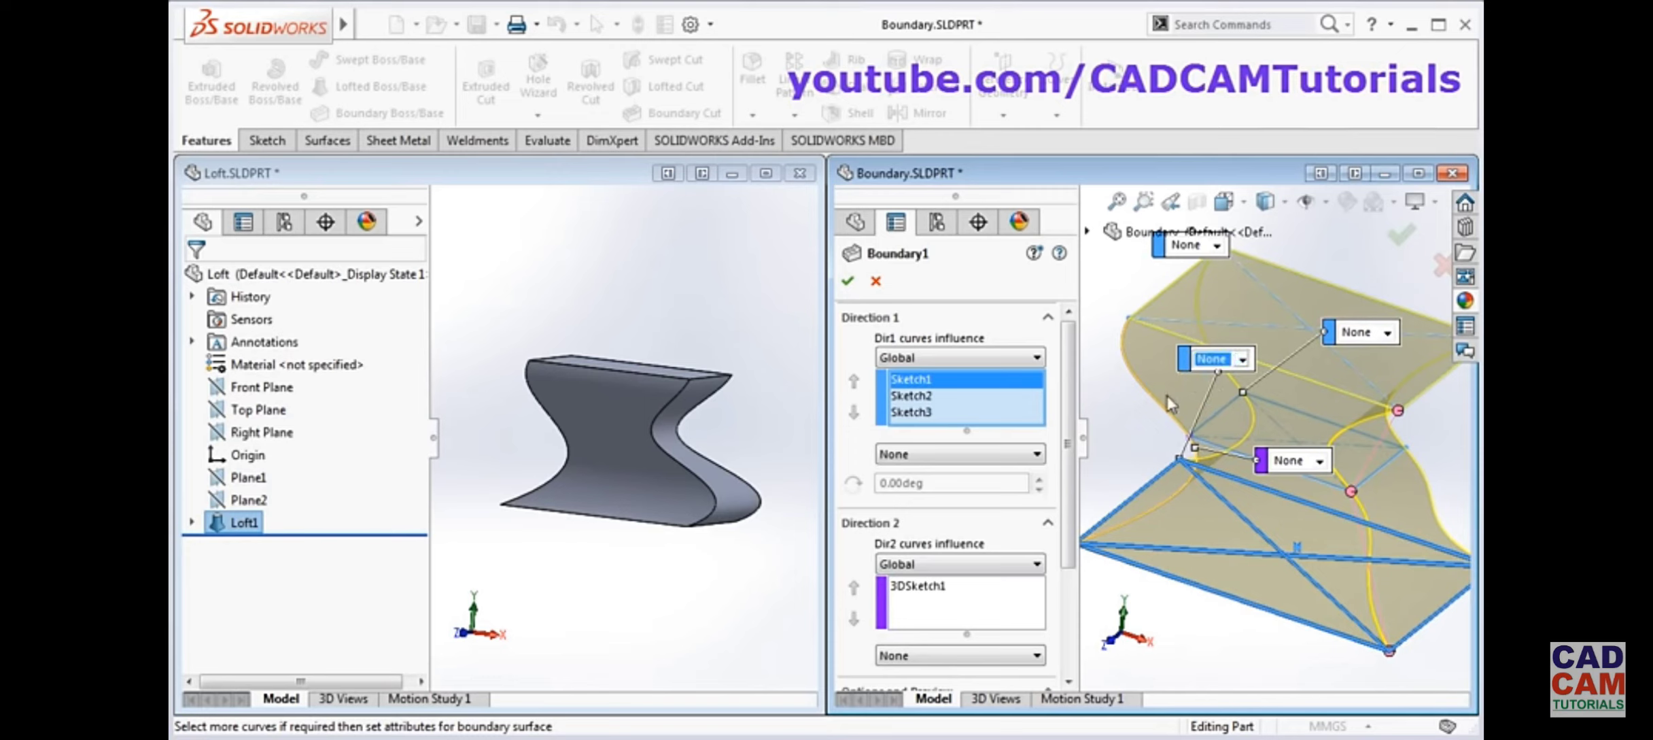
left_click_drag(1183, 360, 1168, 646)
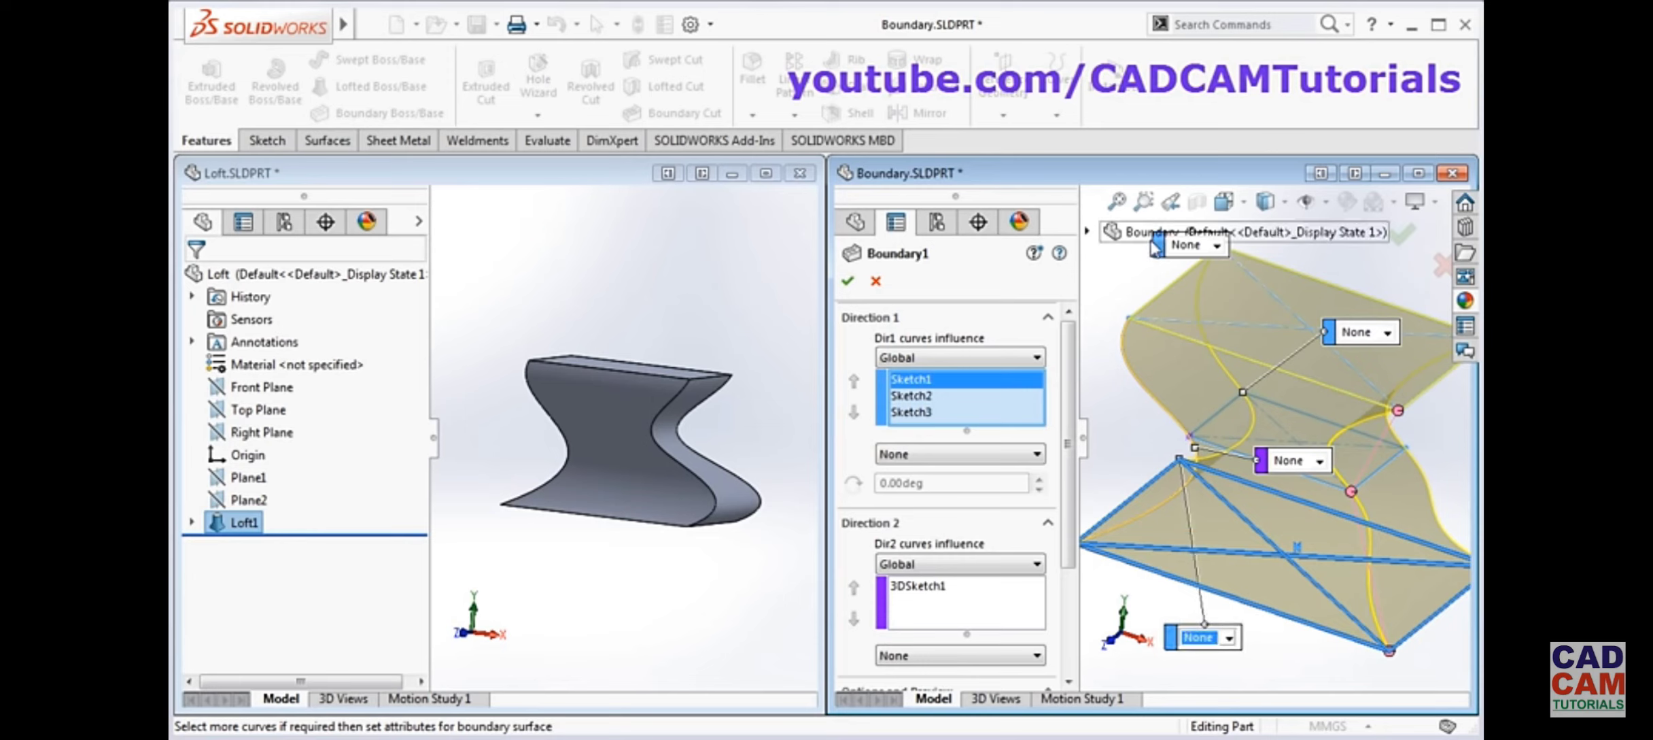
left_click_drag(1158, 255, 1123, 289)
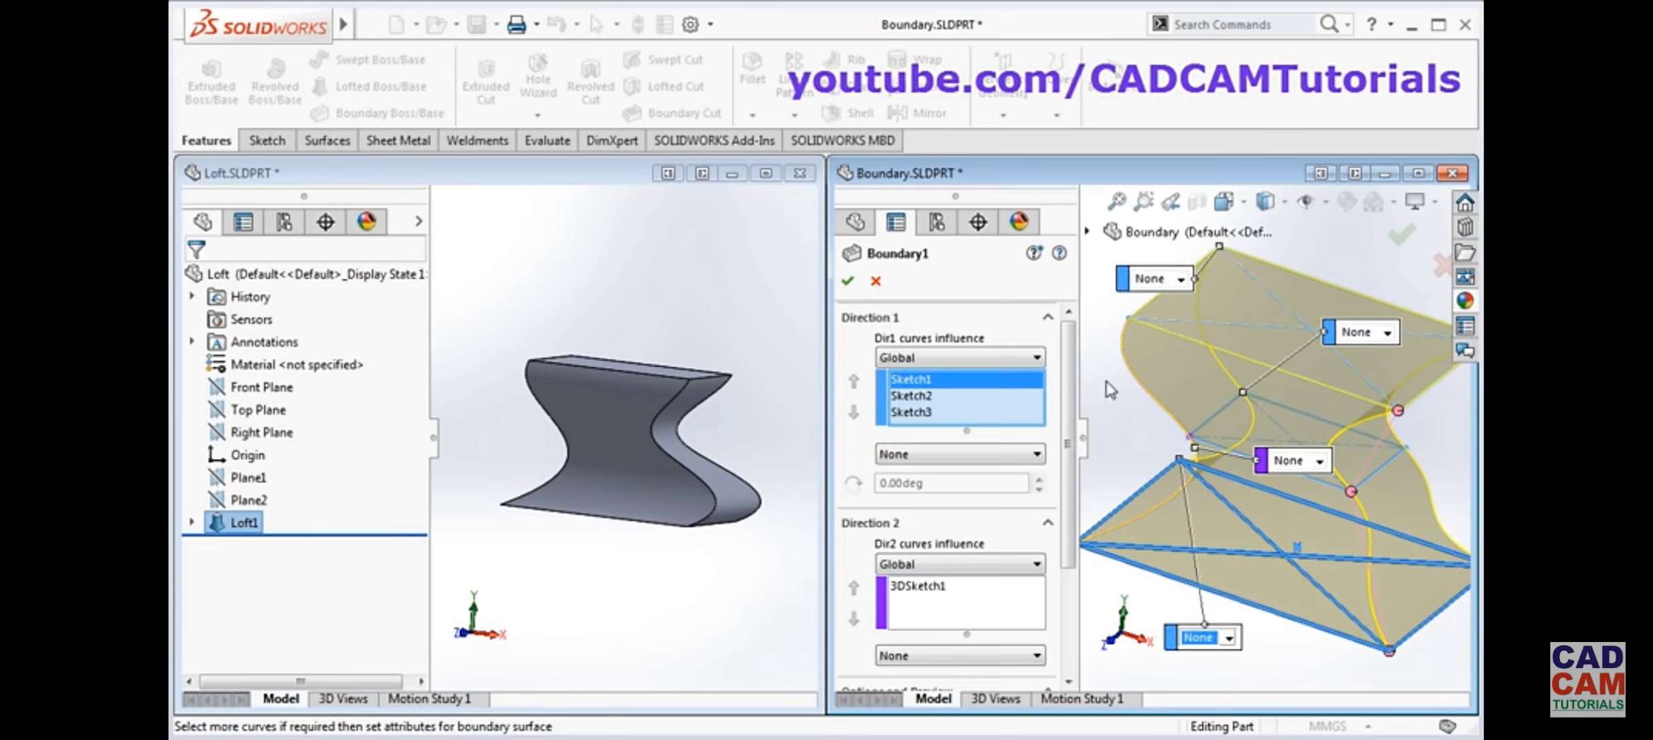
Set the top profile to Normal To Profile and acknowledge the tangent-mismatch warning
left_click(1083, 441)
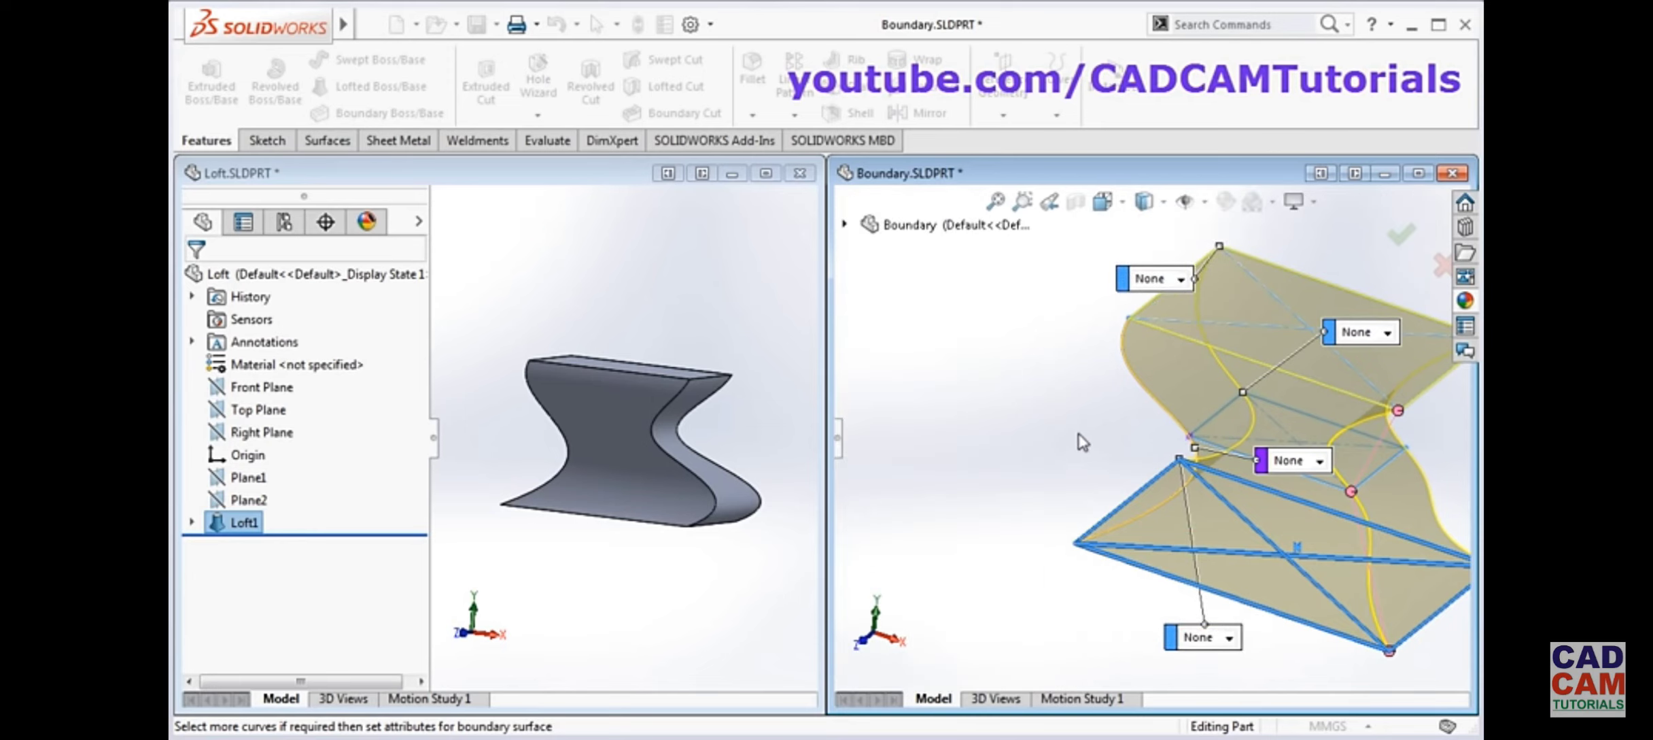
left_click(1181, 280)
left_click(1184, 323)
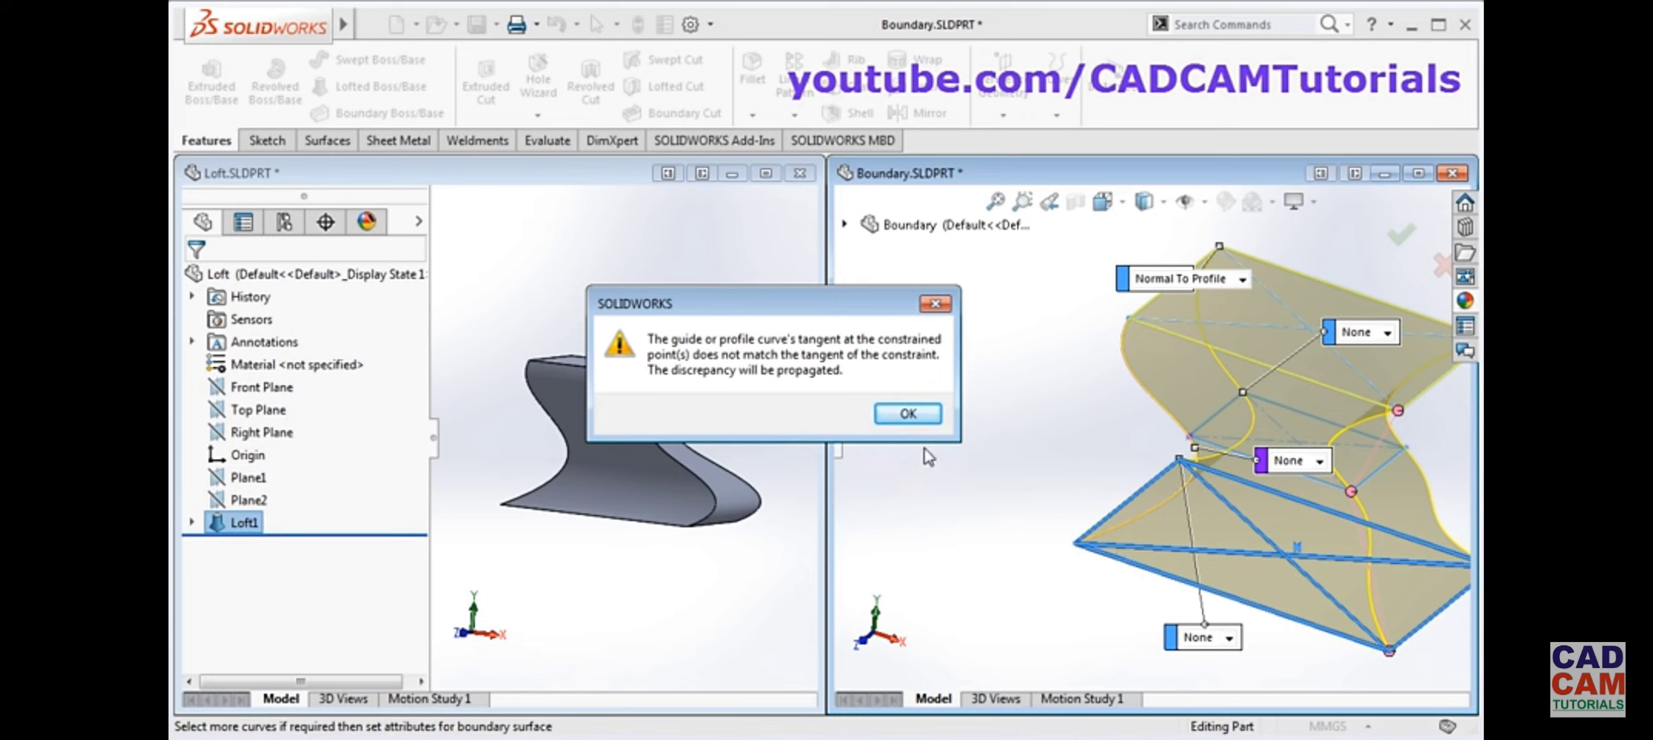
left_click(922, 421)
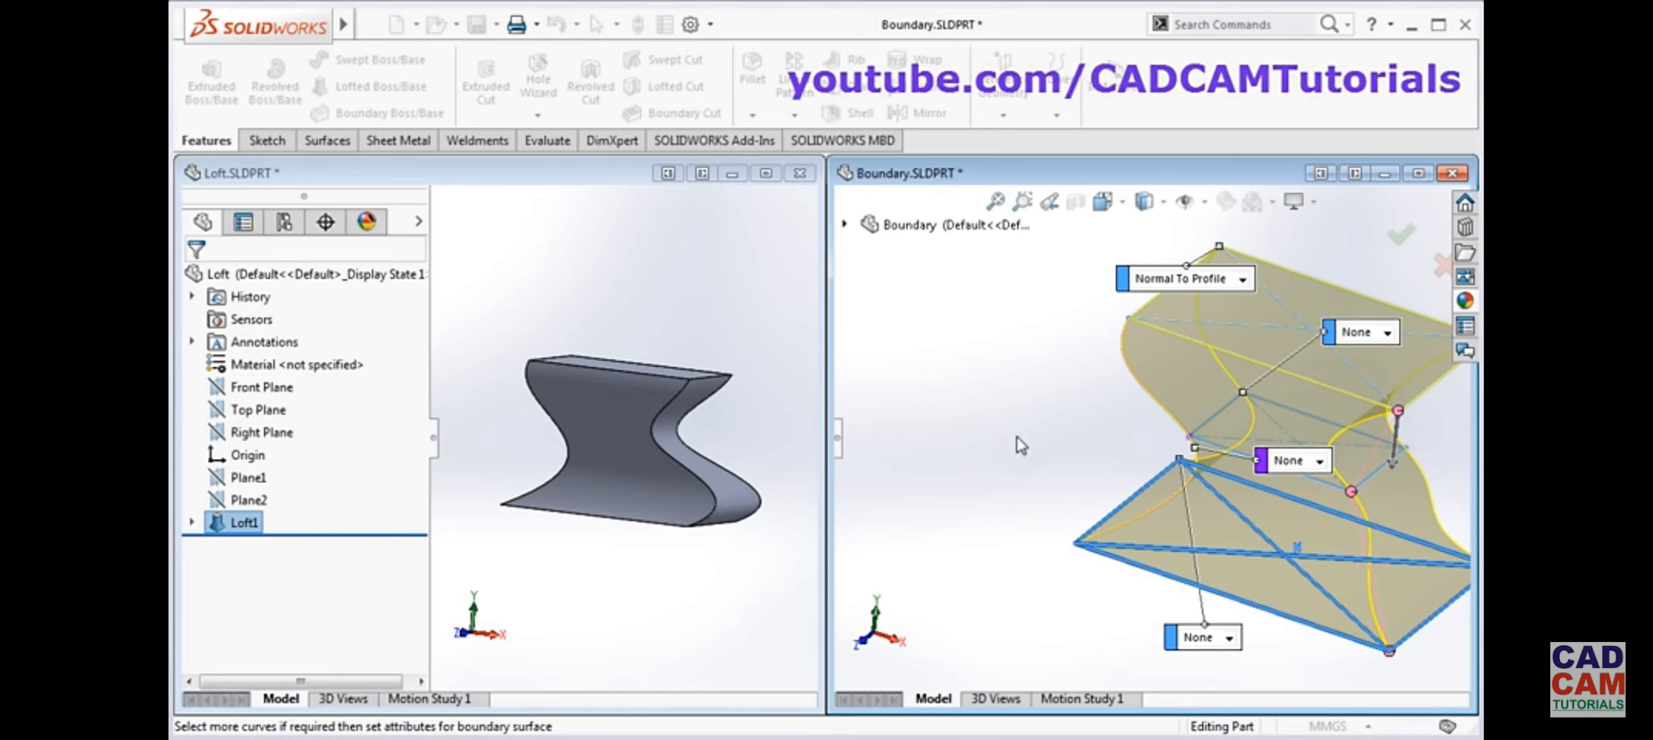
scroll(1028, 451, "up", 1)
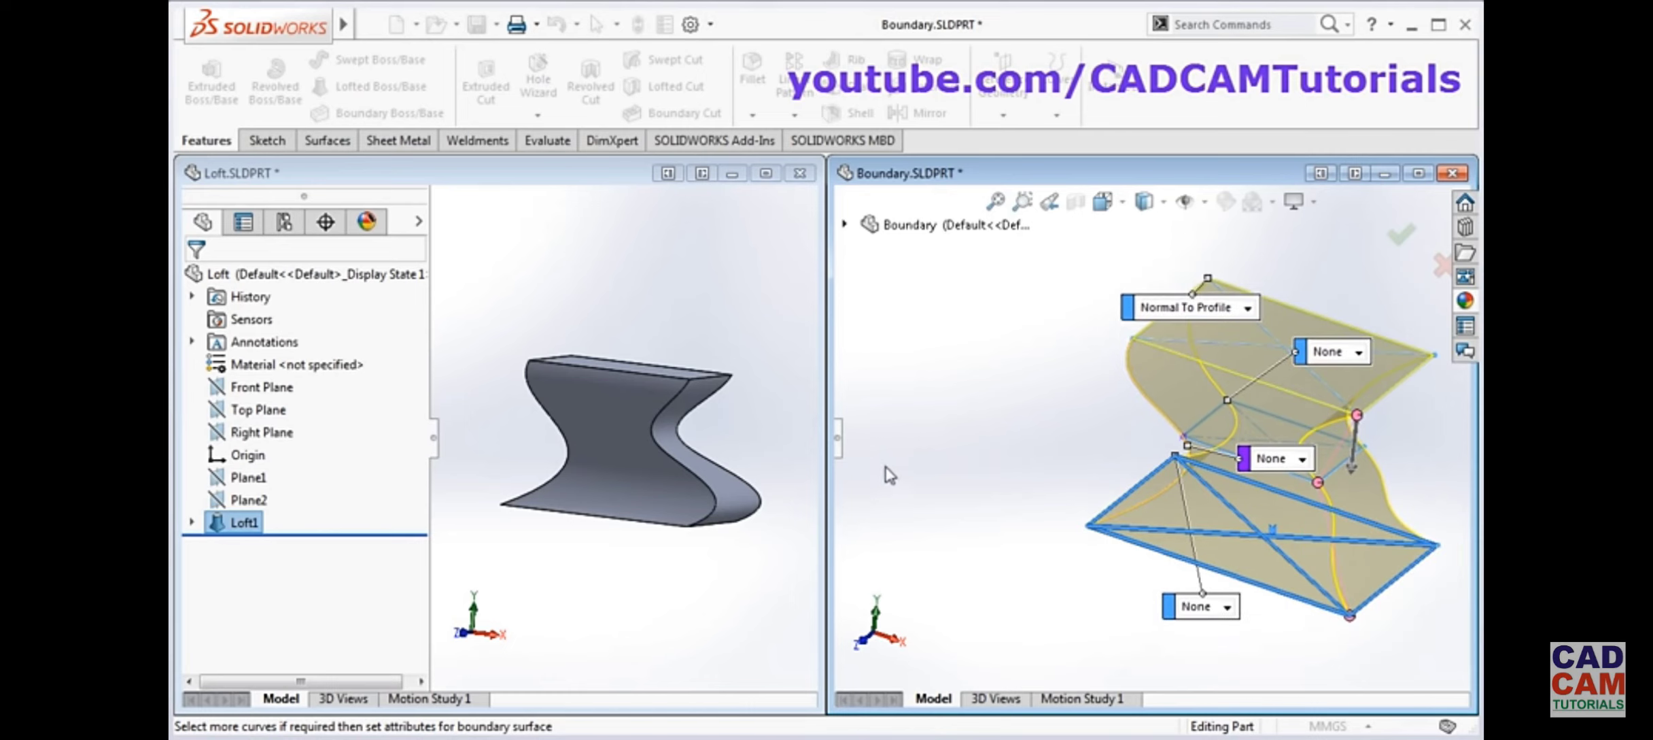
left_click(838, 443)
scroll(965, 524, "down", 3)
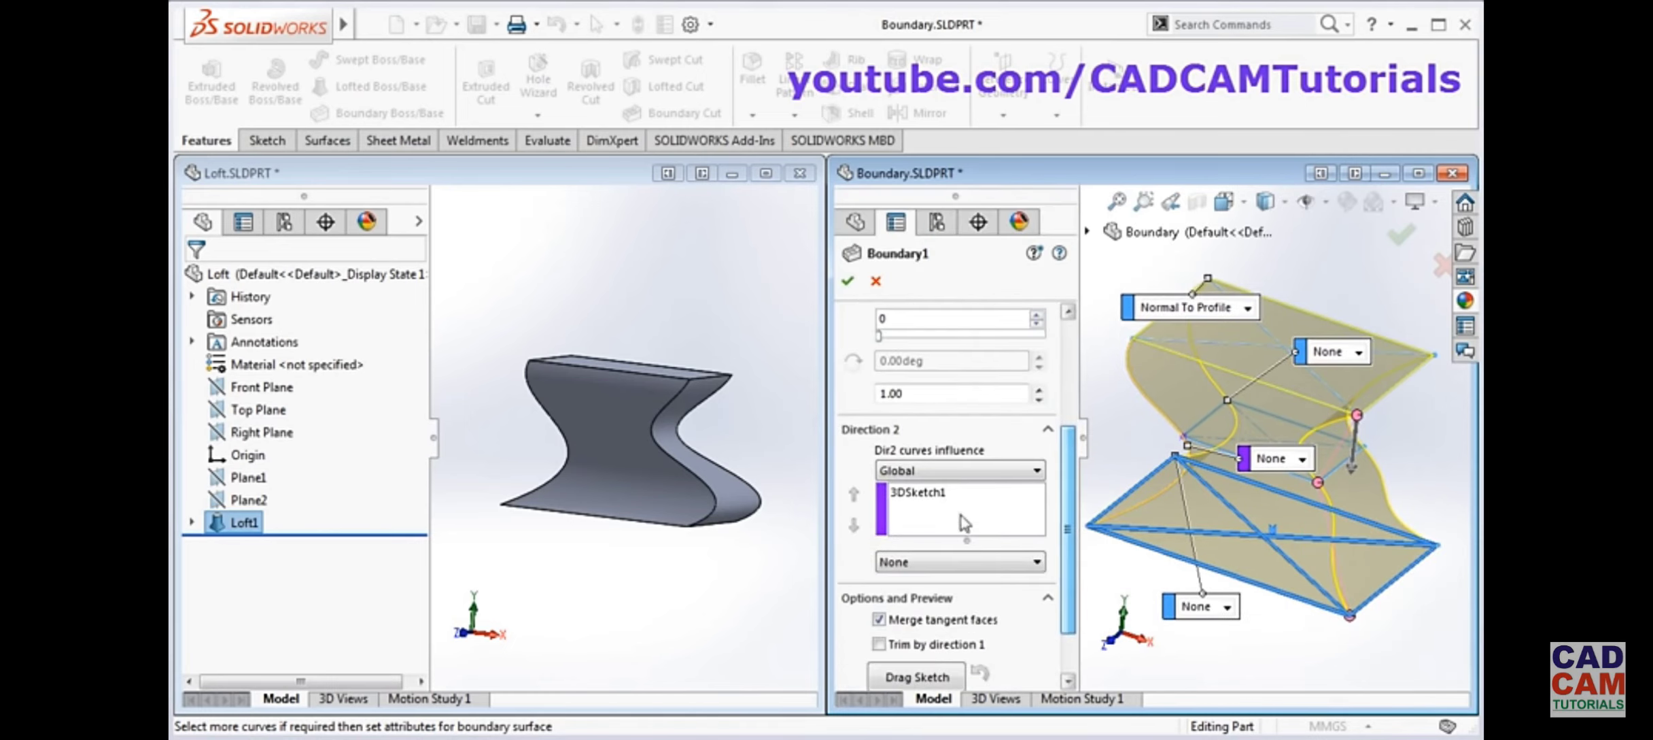
Delete the 3DSketch1 guide curve from the Boundary feature
right_click(929, 495)
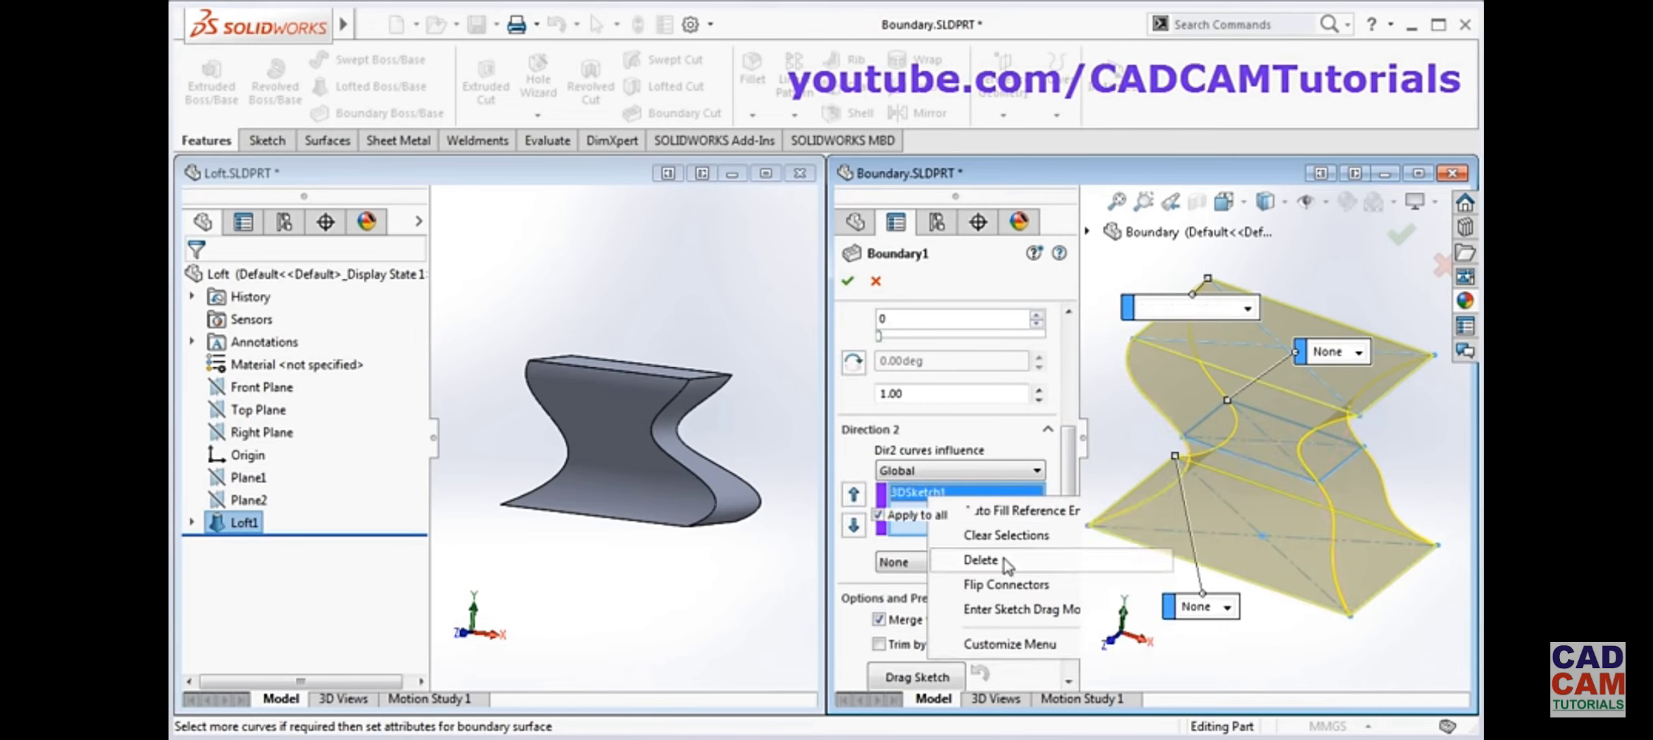
left_click(981, 560)
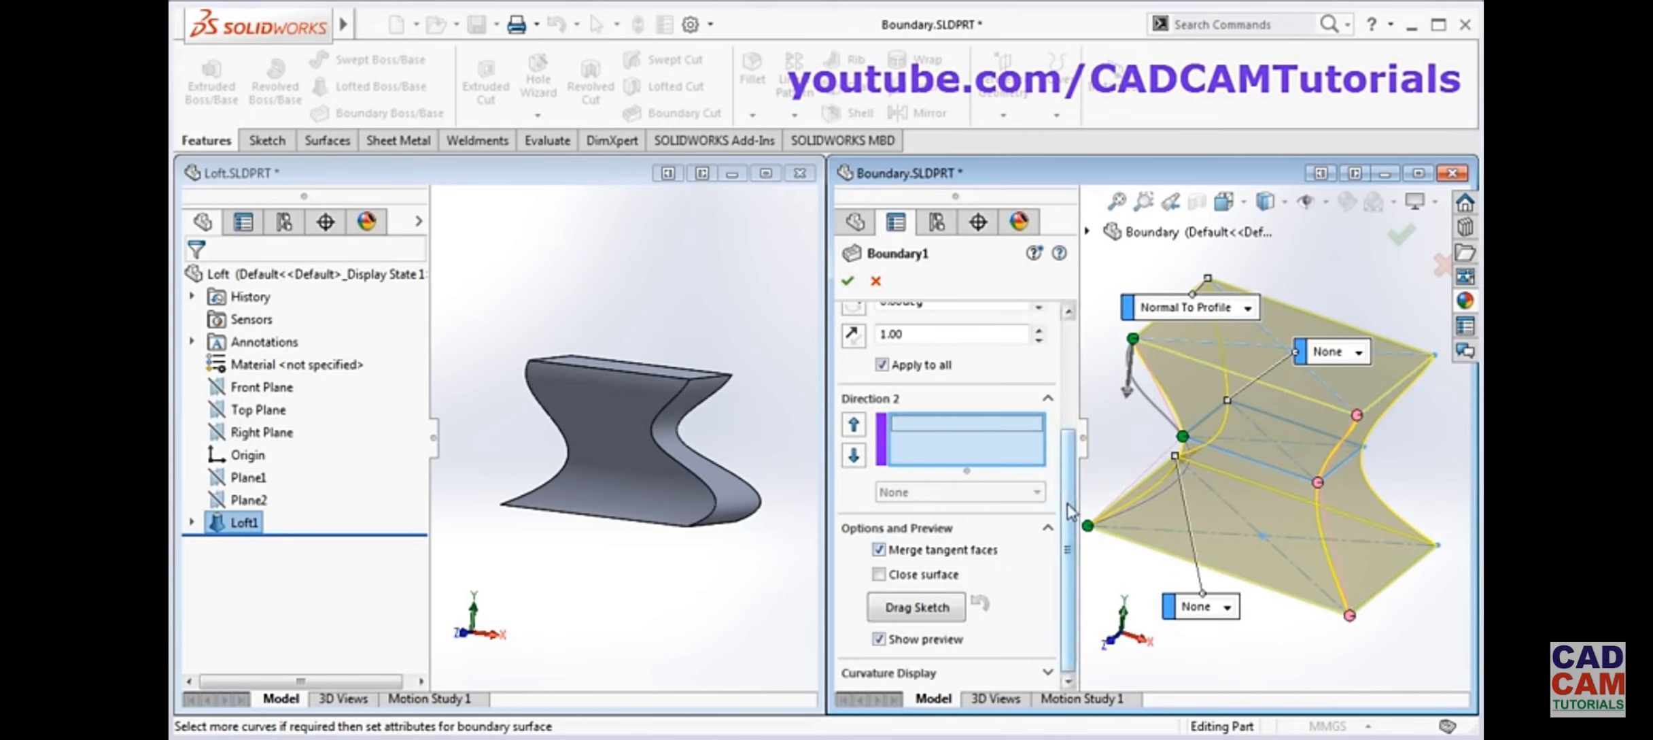
left_click_drag(1069, 511, 1071, 367)
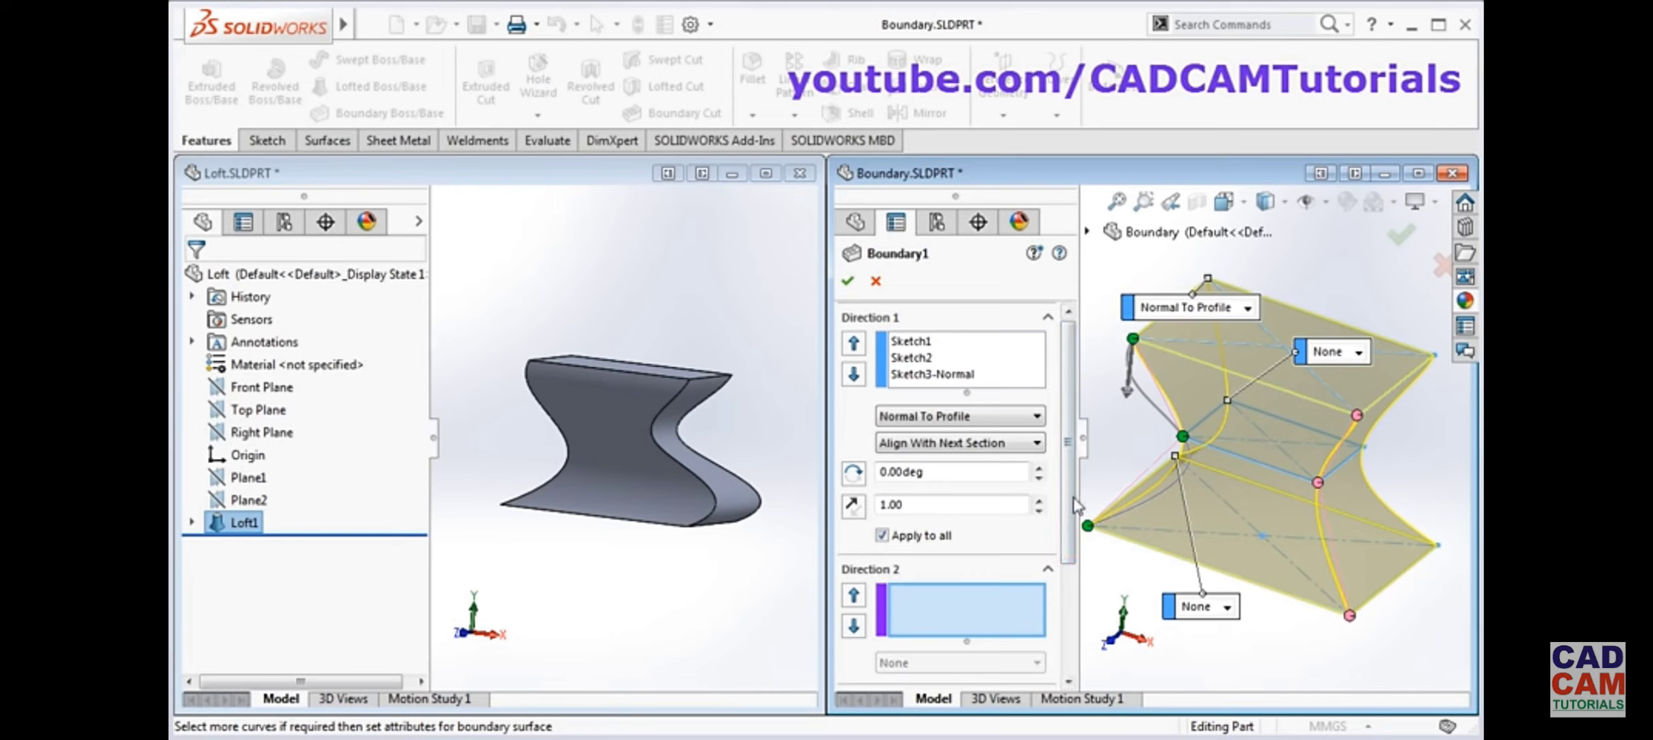
left_click(1082, 442)
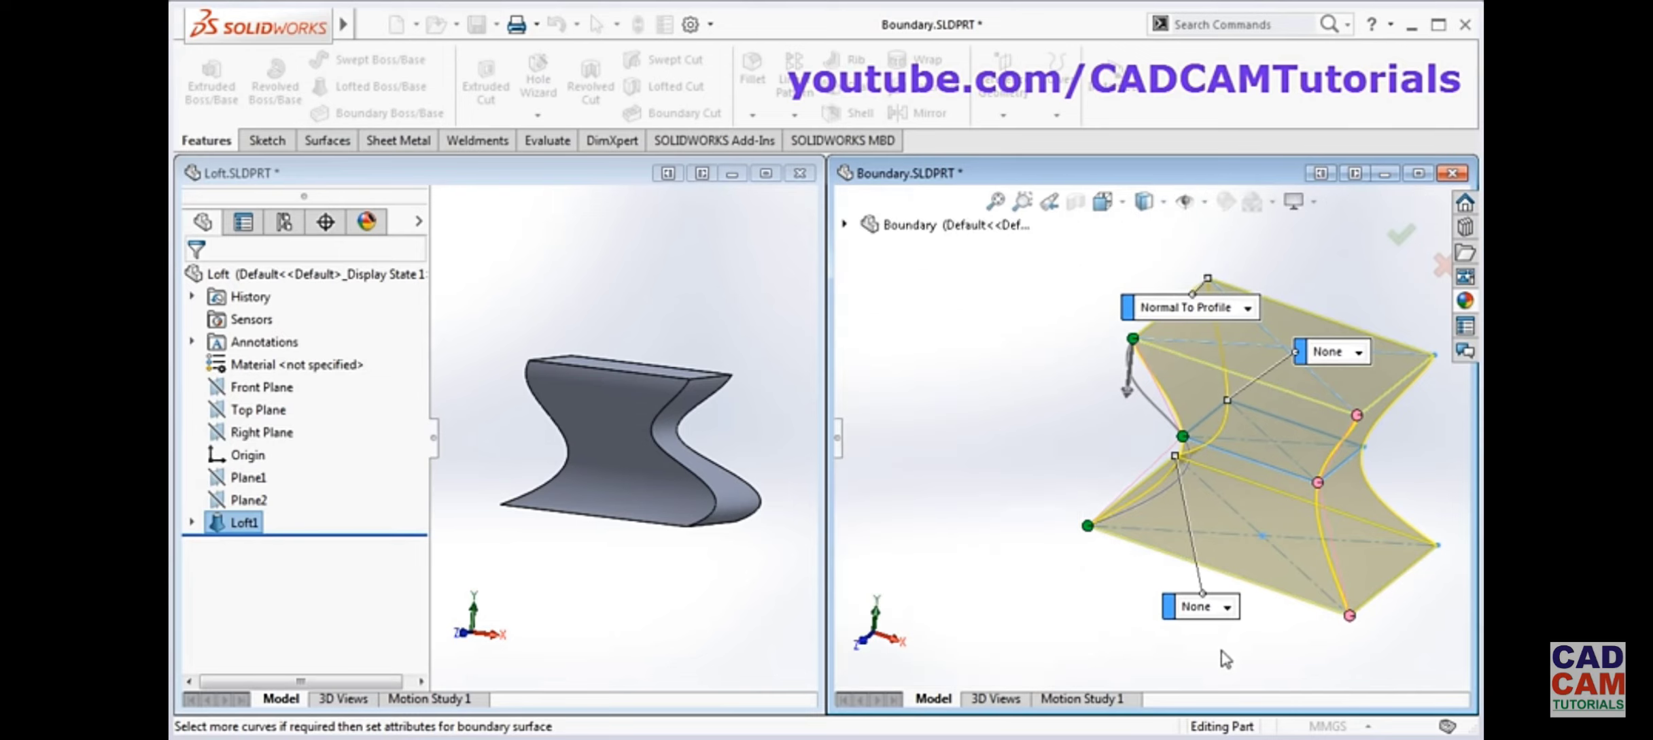
Set the middle and bottom profiles to Normal To Profile and accept Boundary1 as a solid
left_click_drag(1298, 360, 977, 439)
left_click(1035, 431)
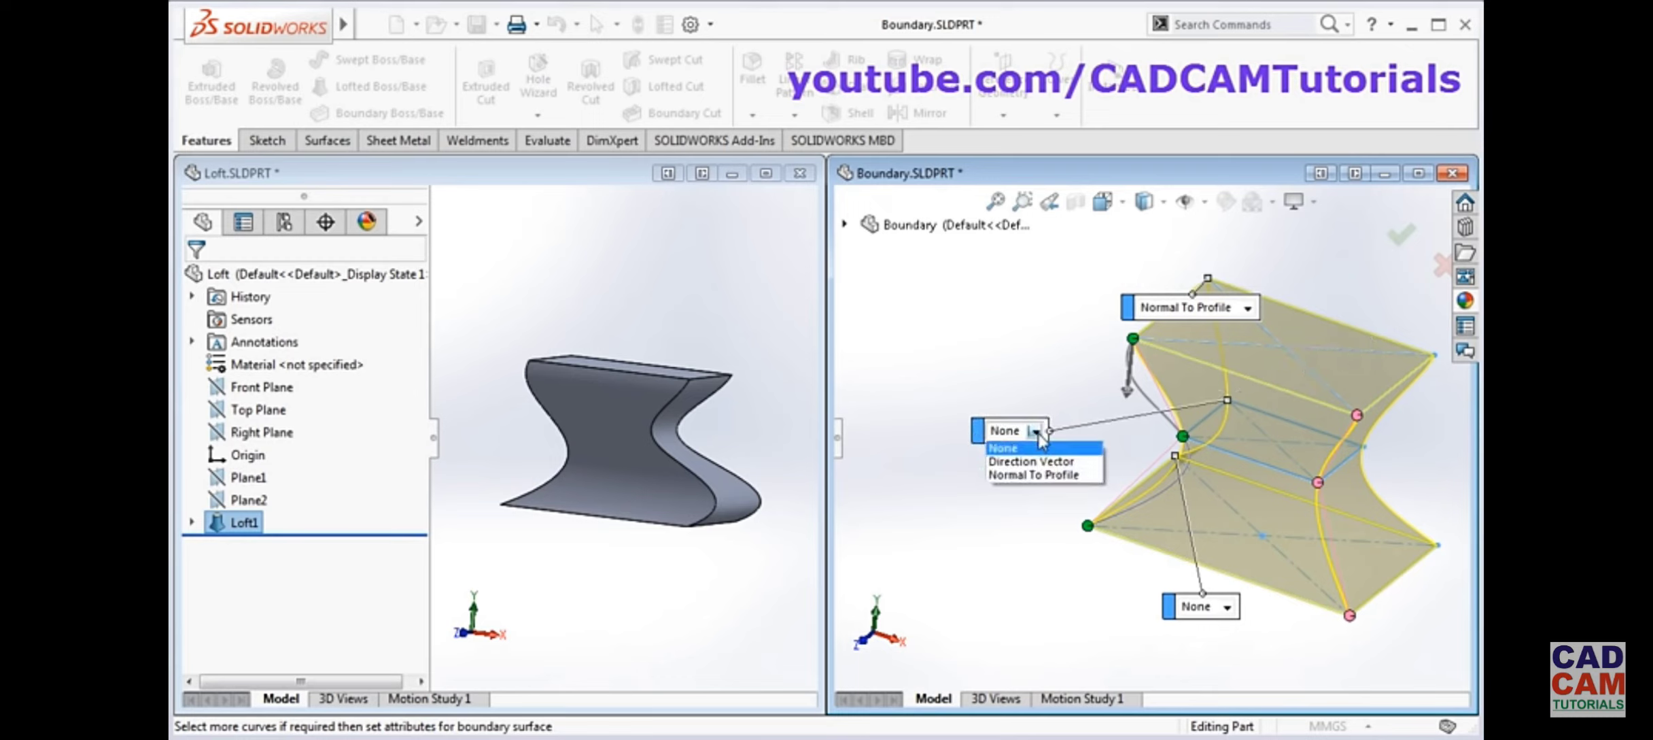
left_click(1040, 476)
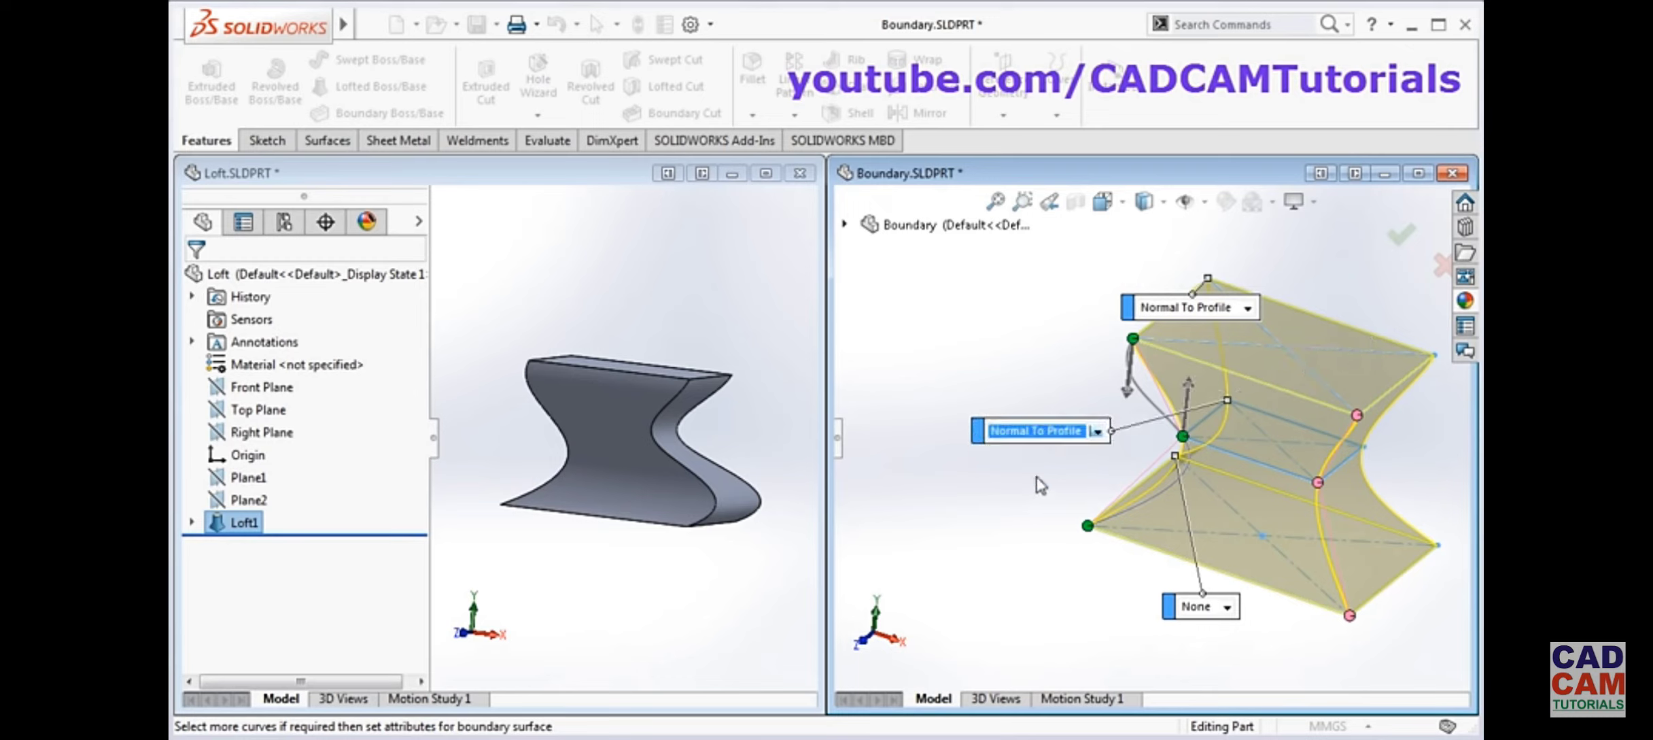
left_click(1227, 606)
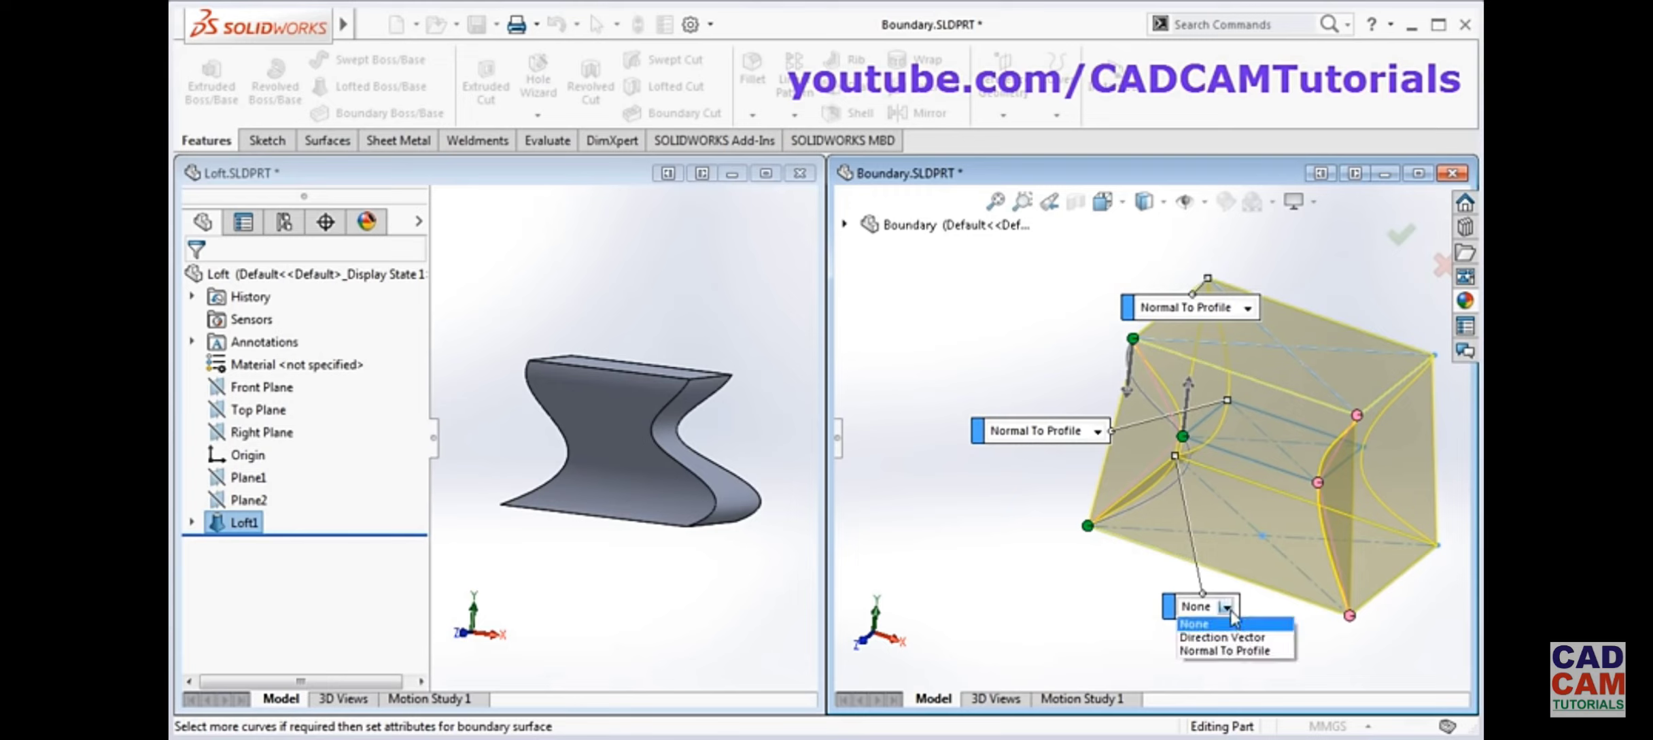
left_click(1229, 652)
middle_click_drag(1093, 590, 1115, 516)
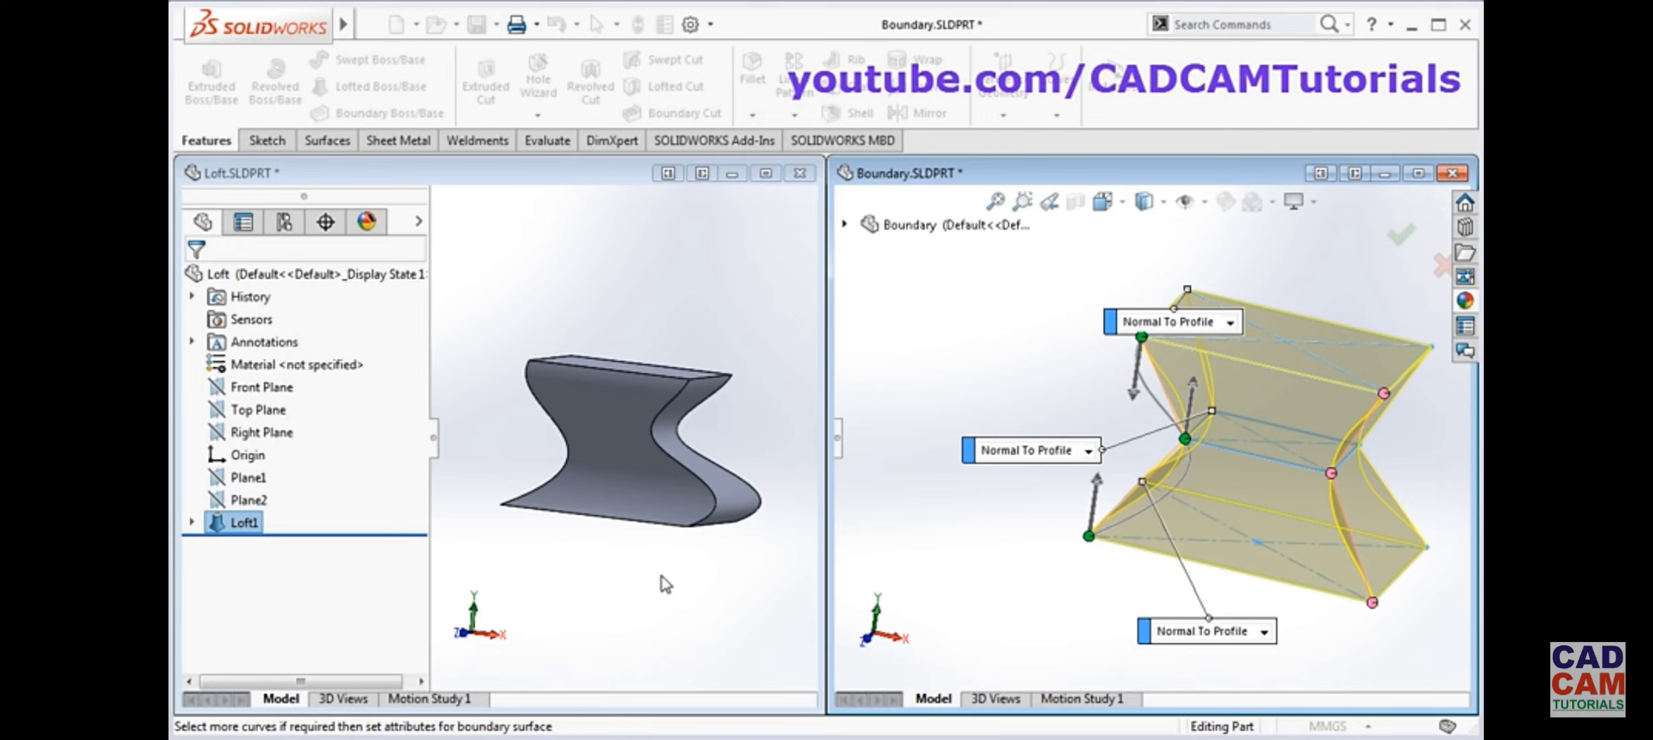
left_click(1399, 249)
middle_click_drag(1015, 577, 991, 517)
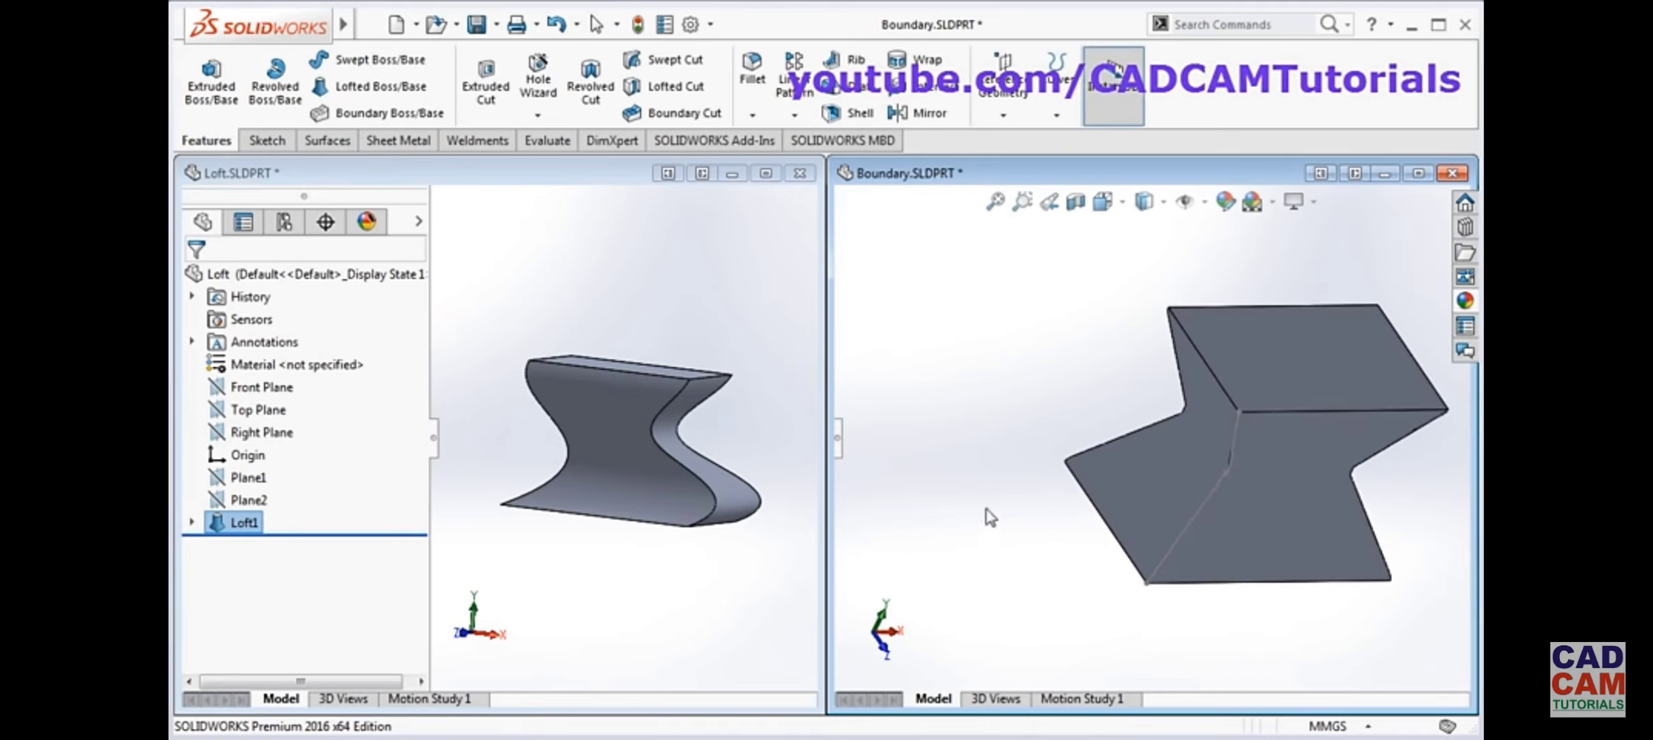
Edit Loft1, delete its 3DSketch1 guide curve and accept the rebuilt loft
left_click(564, 300)
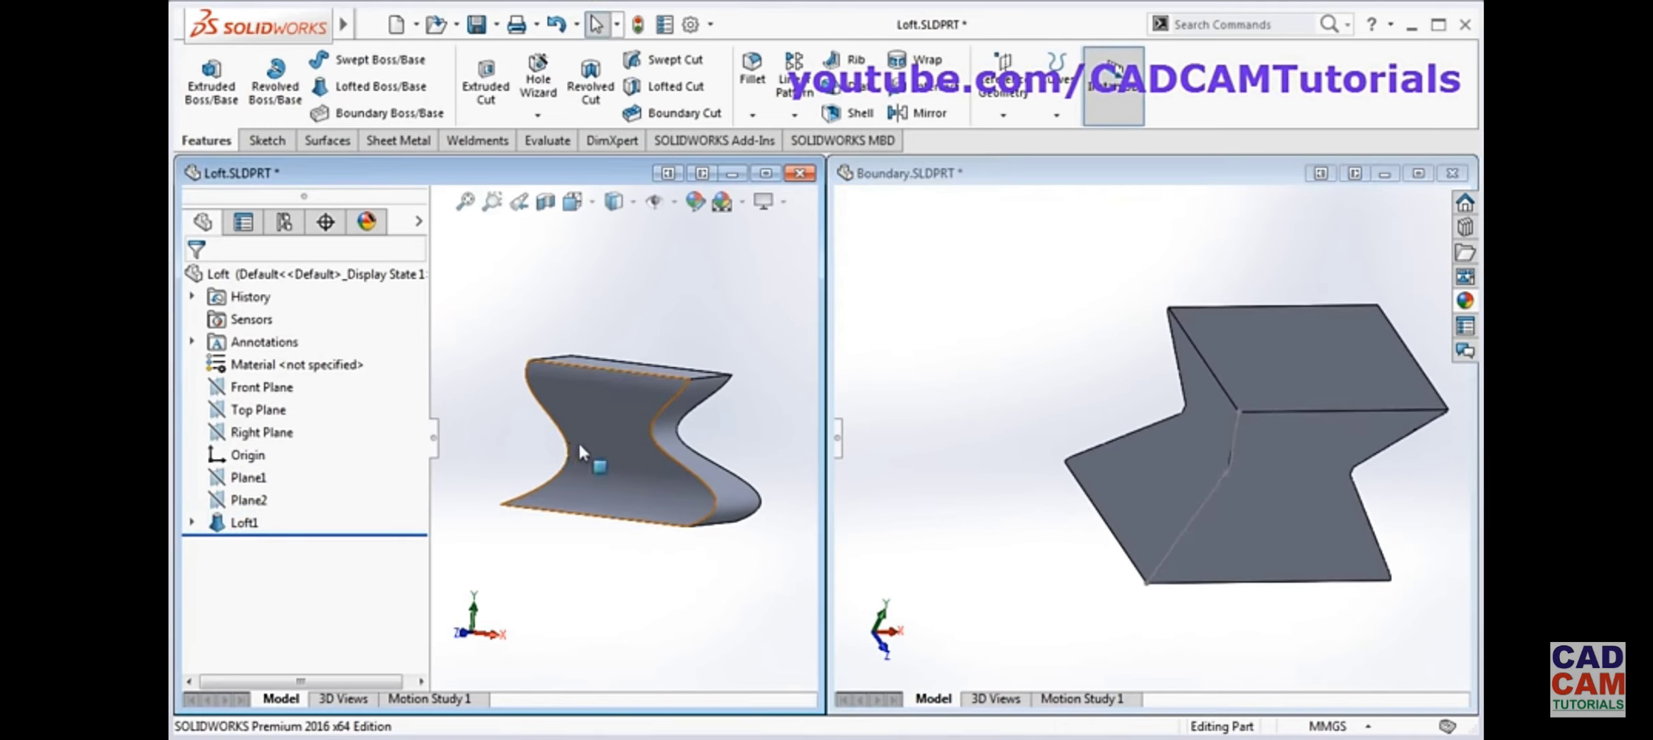
left_click(244, 524)
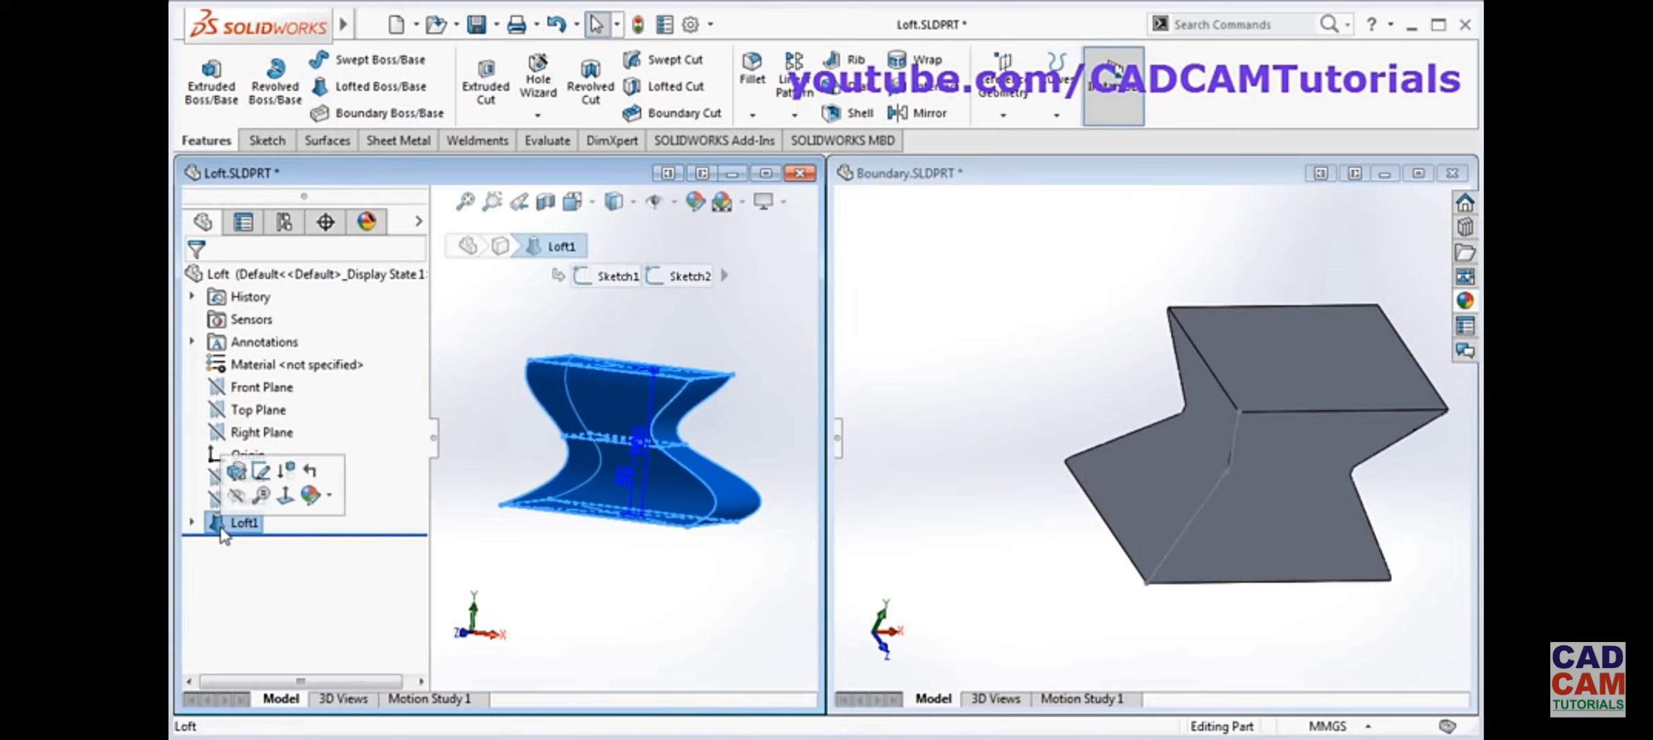
left_click(237, 471)
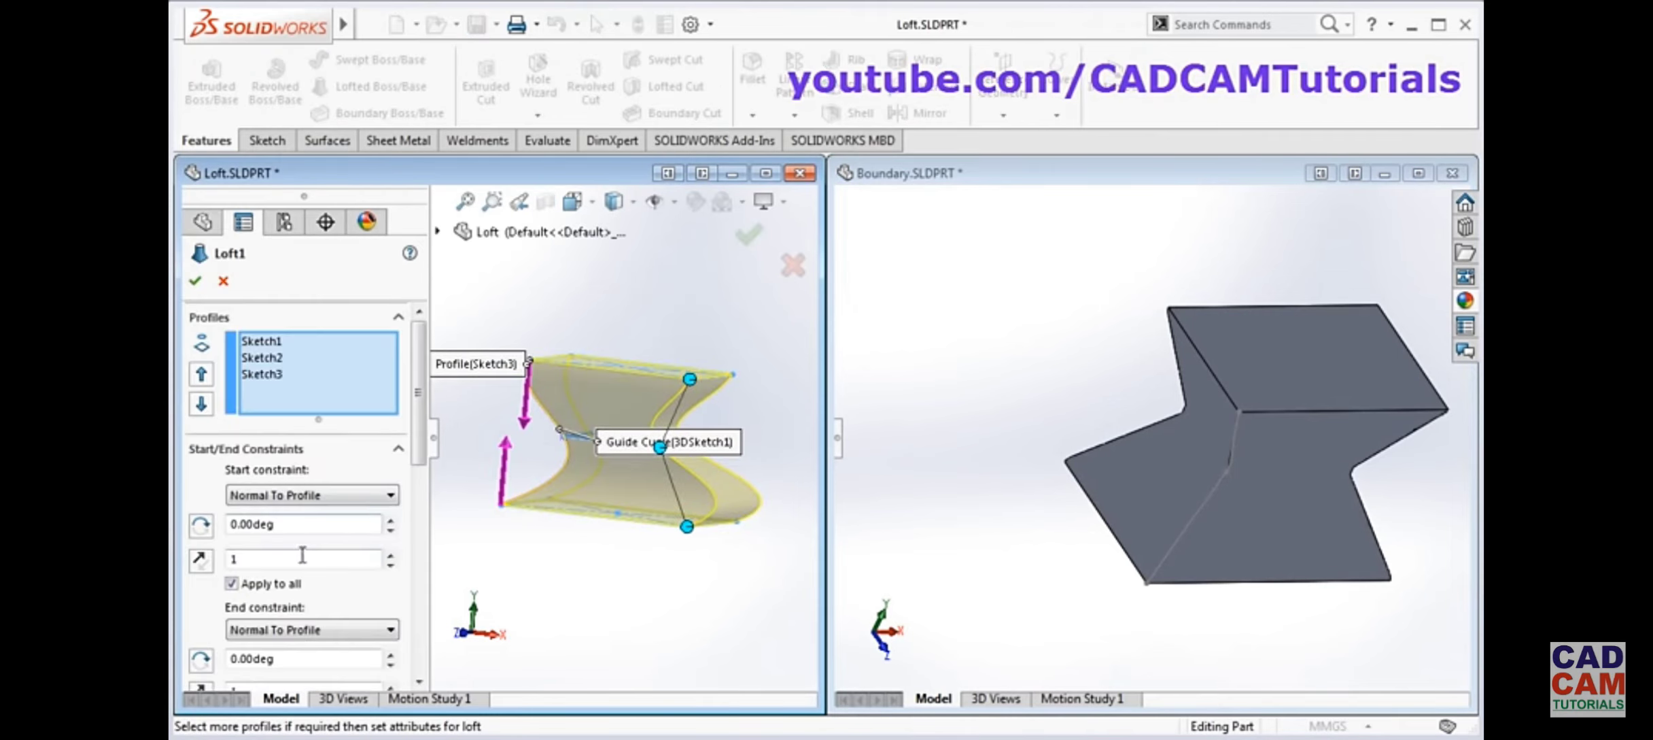
scroll(421, 428, "down", 5)
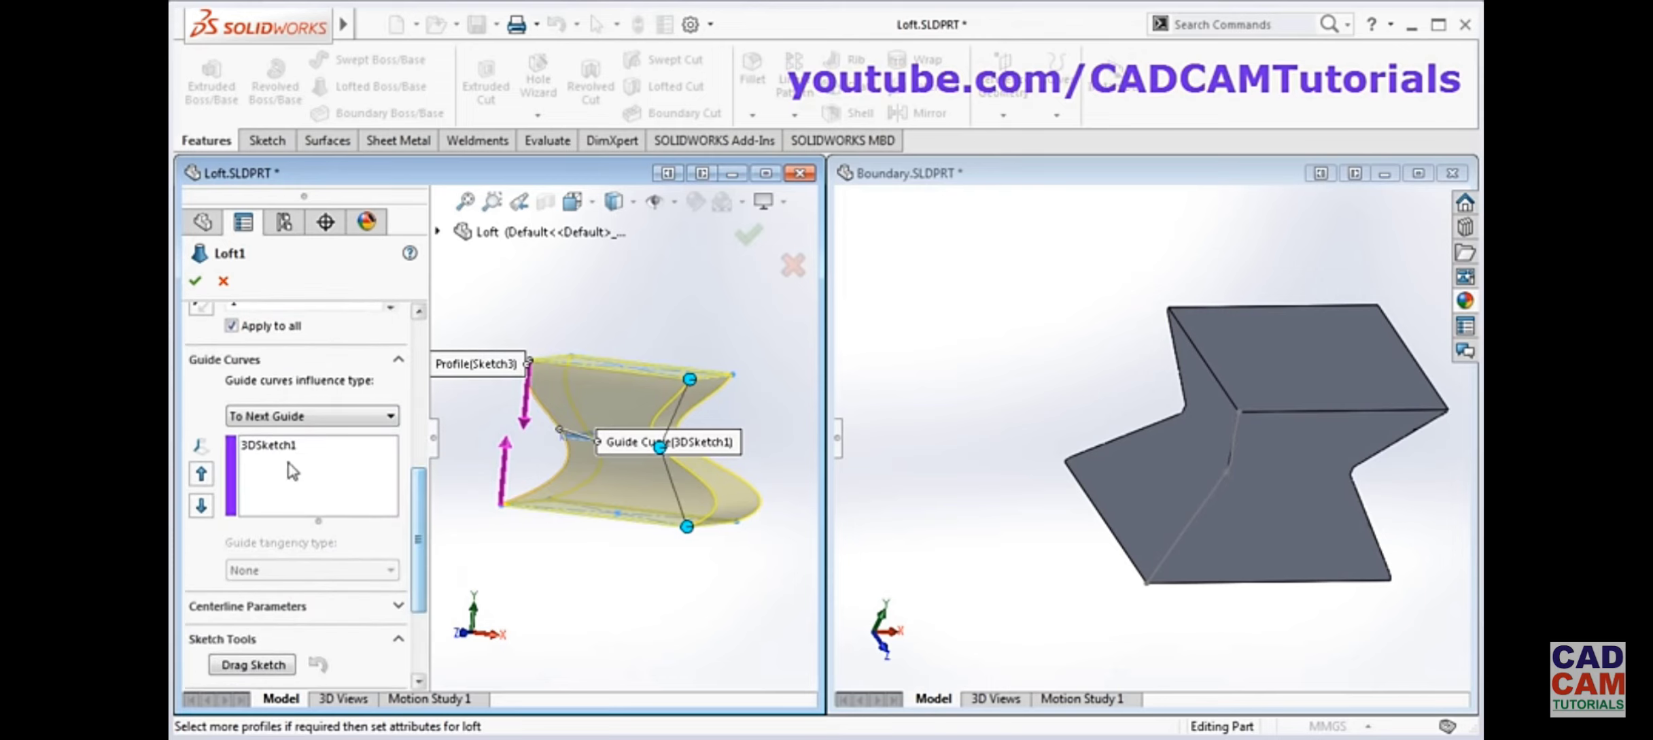
right_click(282, 454)
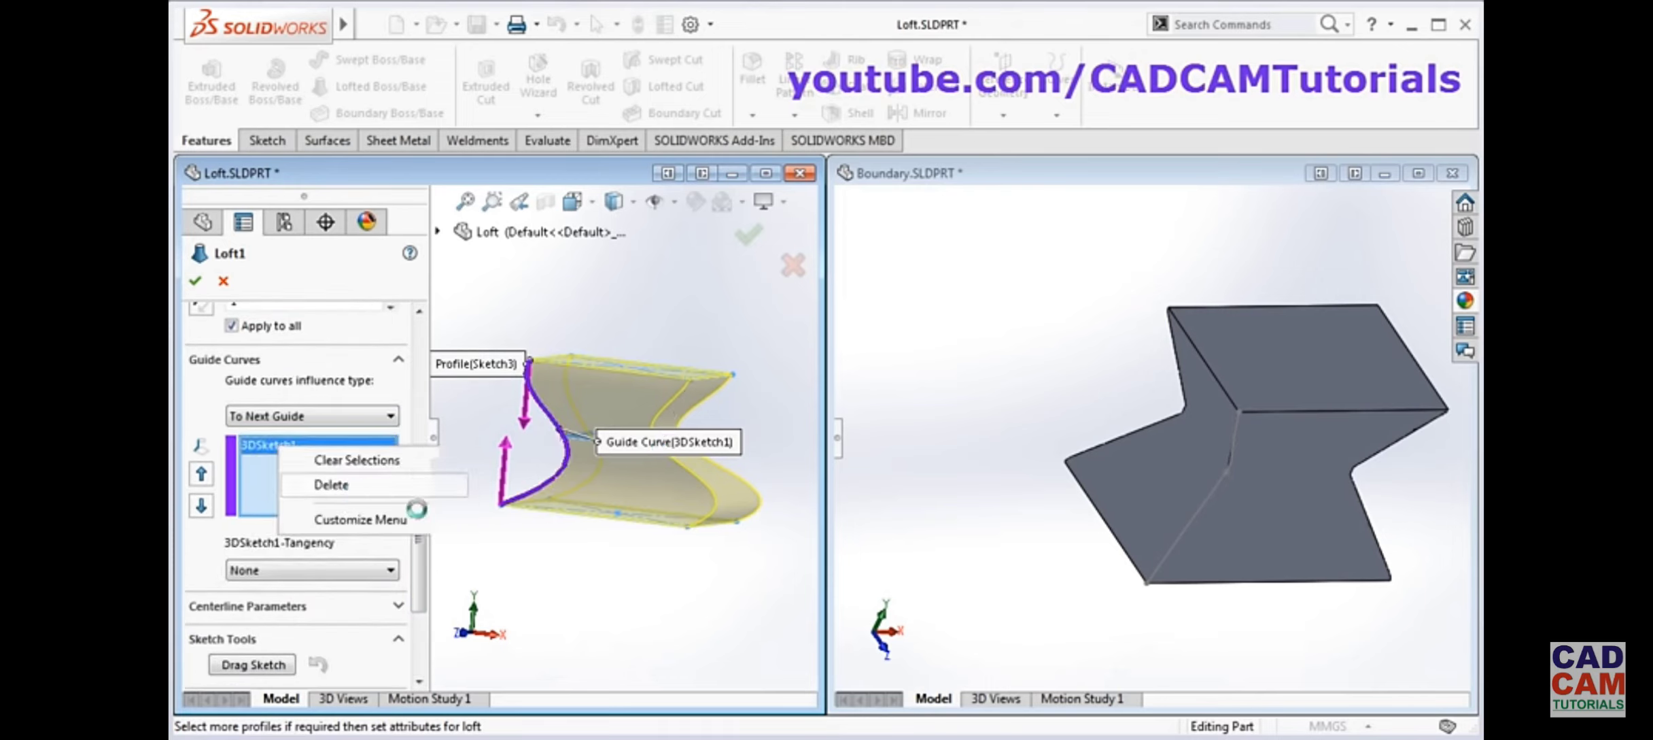
left_click(340, 487)
left_click(196, 280)
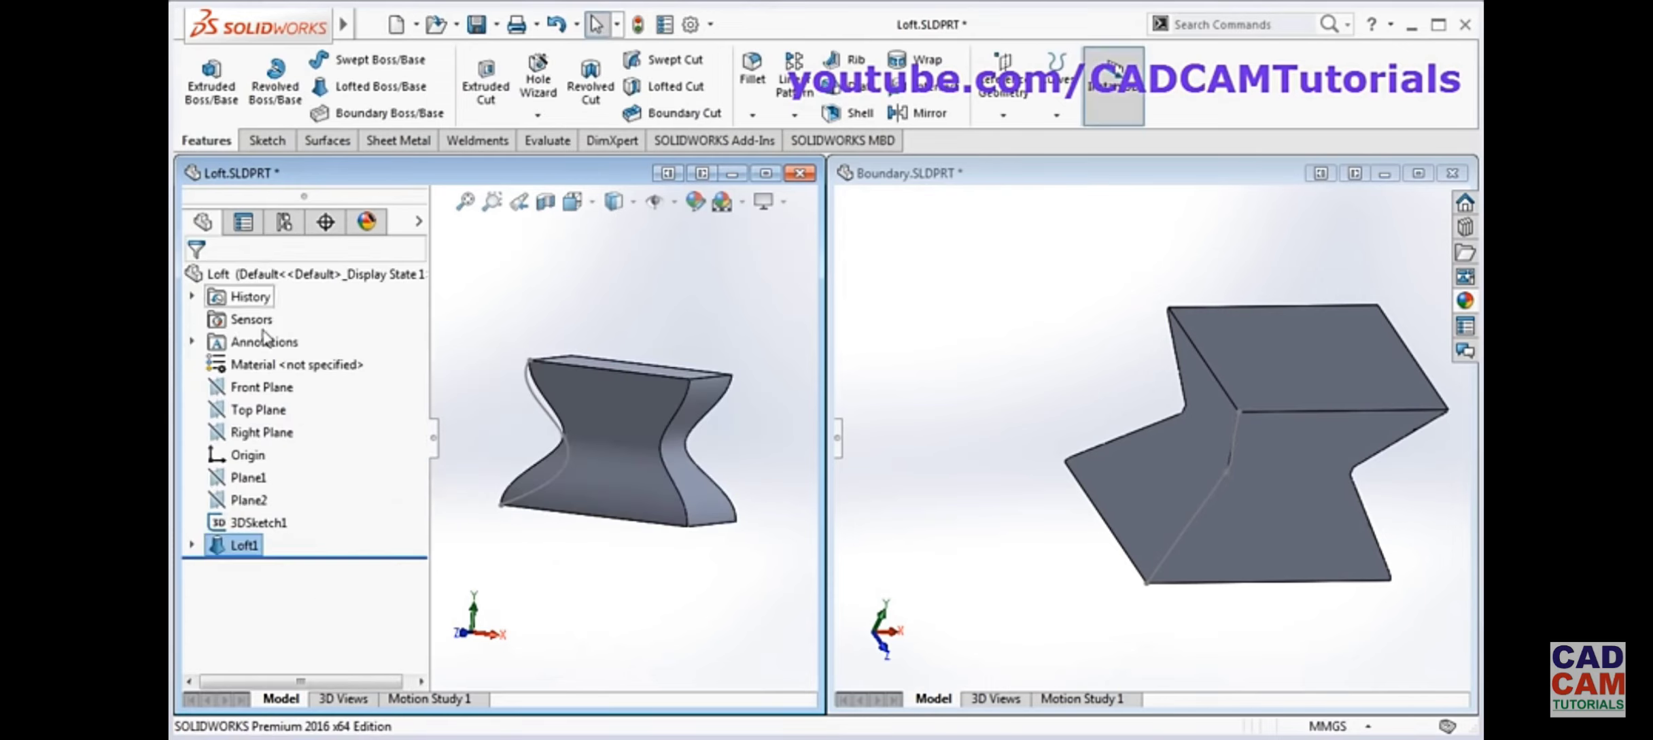
middle_click_drag(579, 614, 724, 598)
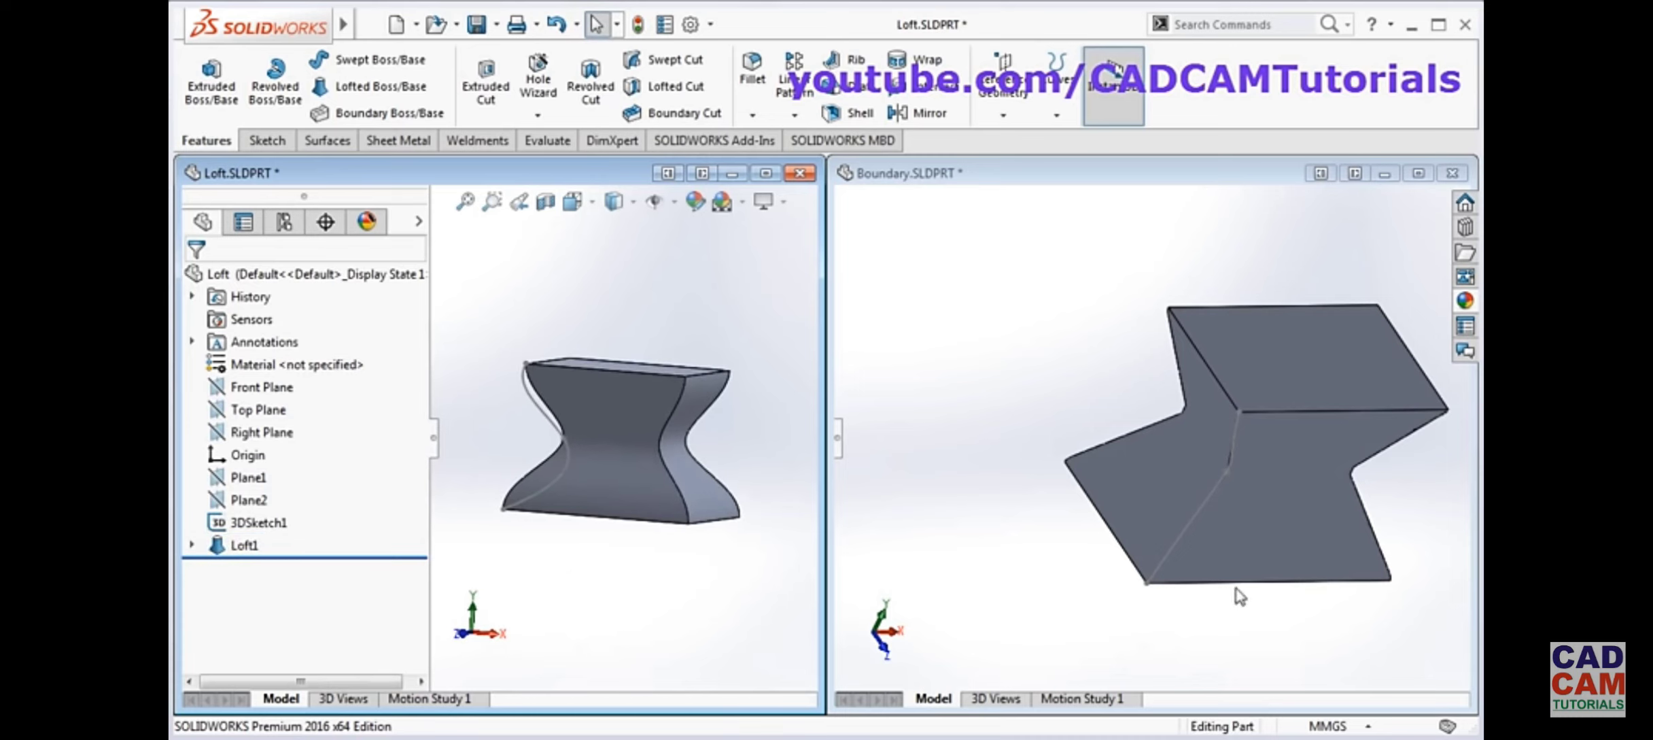
Set the Boundary part's view to Isometric
middle_click_drag(1241, 595, 1114, 562)
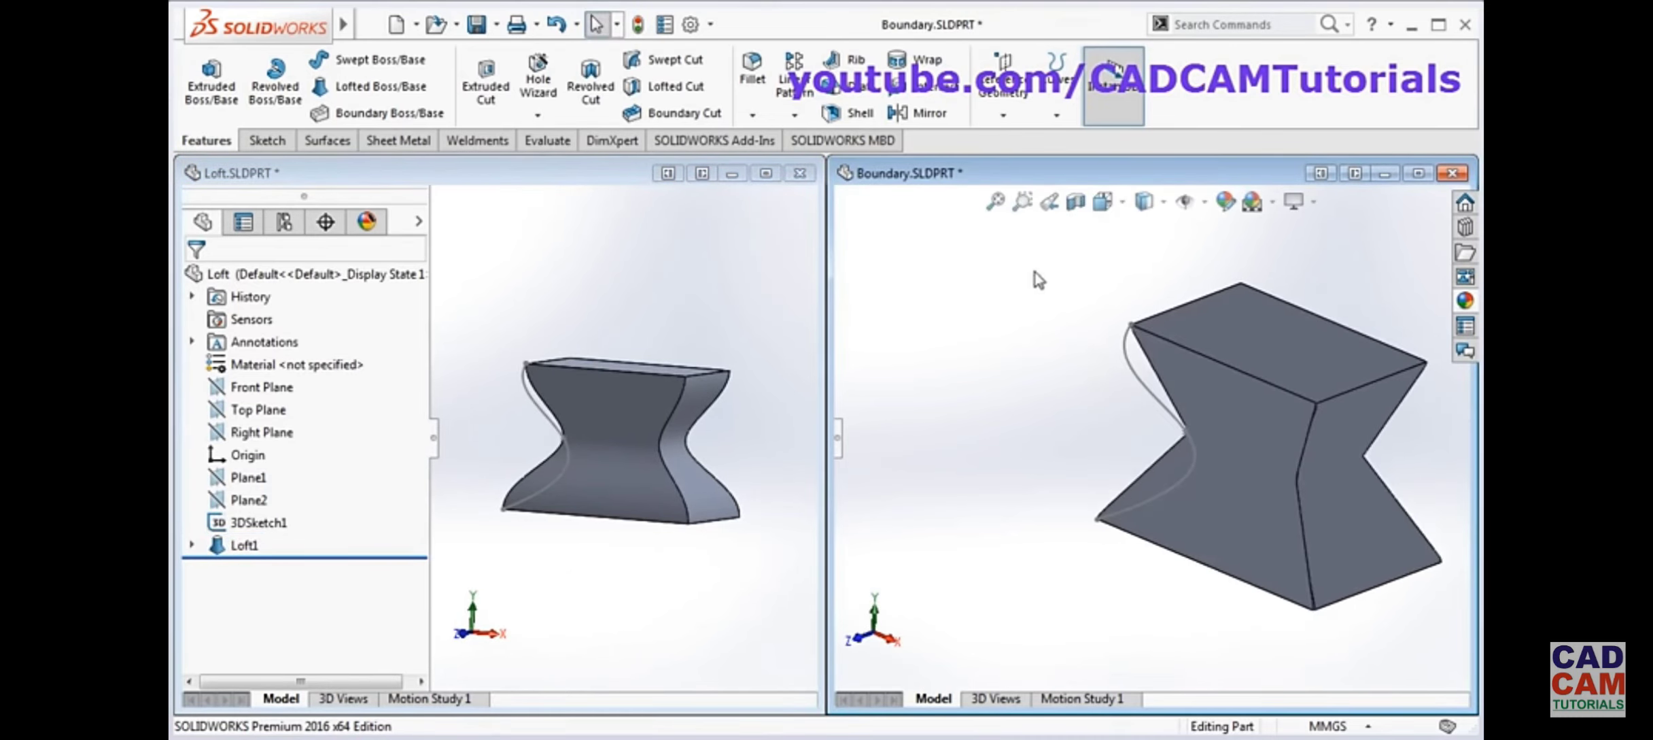
left_click(1122, 205)
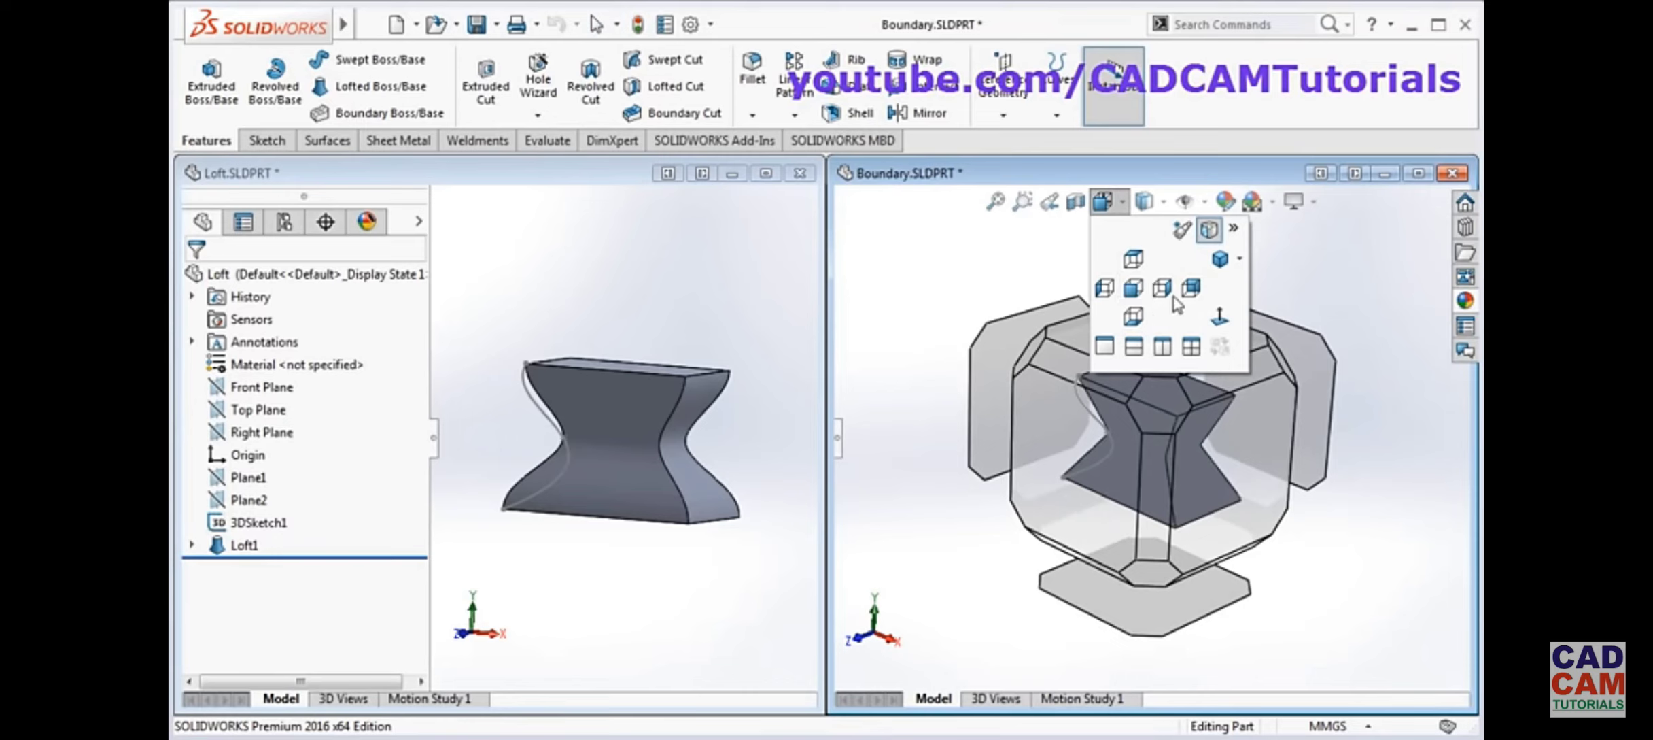
left_click(1220, 260)
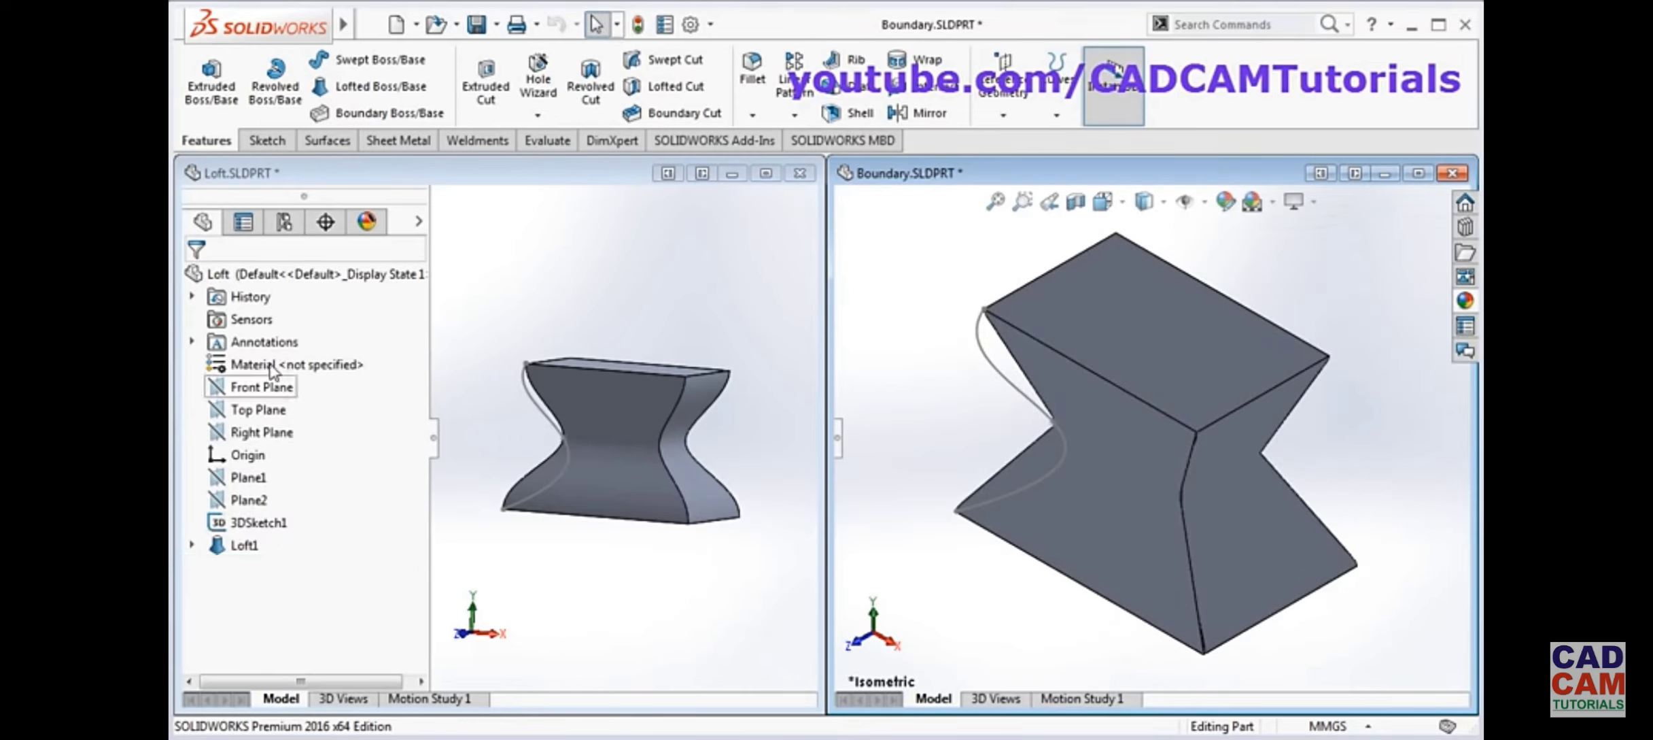
Set the Loft part to Isometric view and zoom it to fit its window
left_click(511, 242)
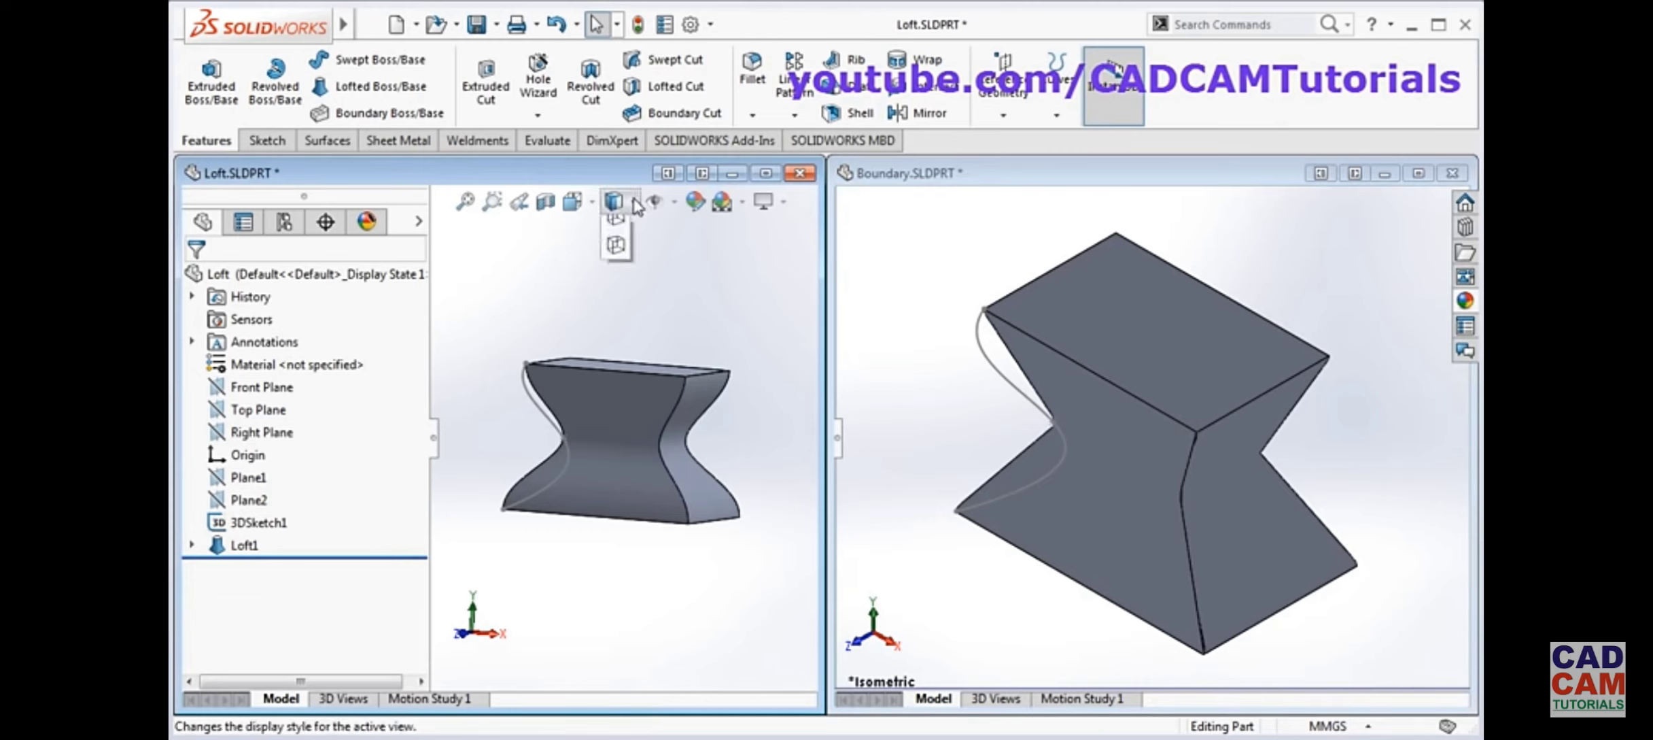
left_click(583, 204)
left_click(586, 204)
left_click(583, 204)
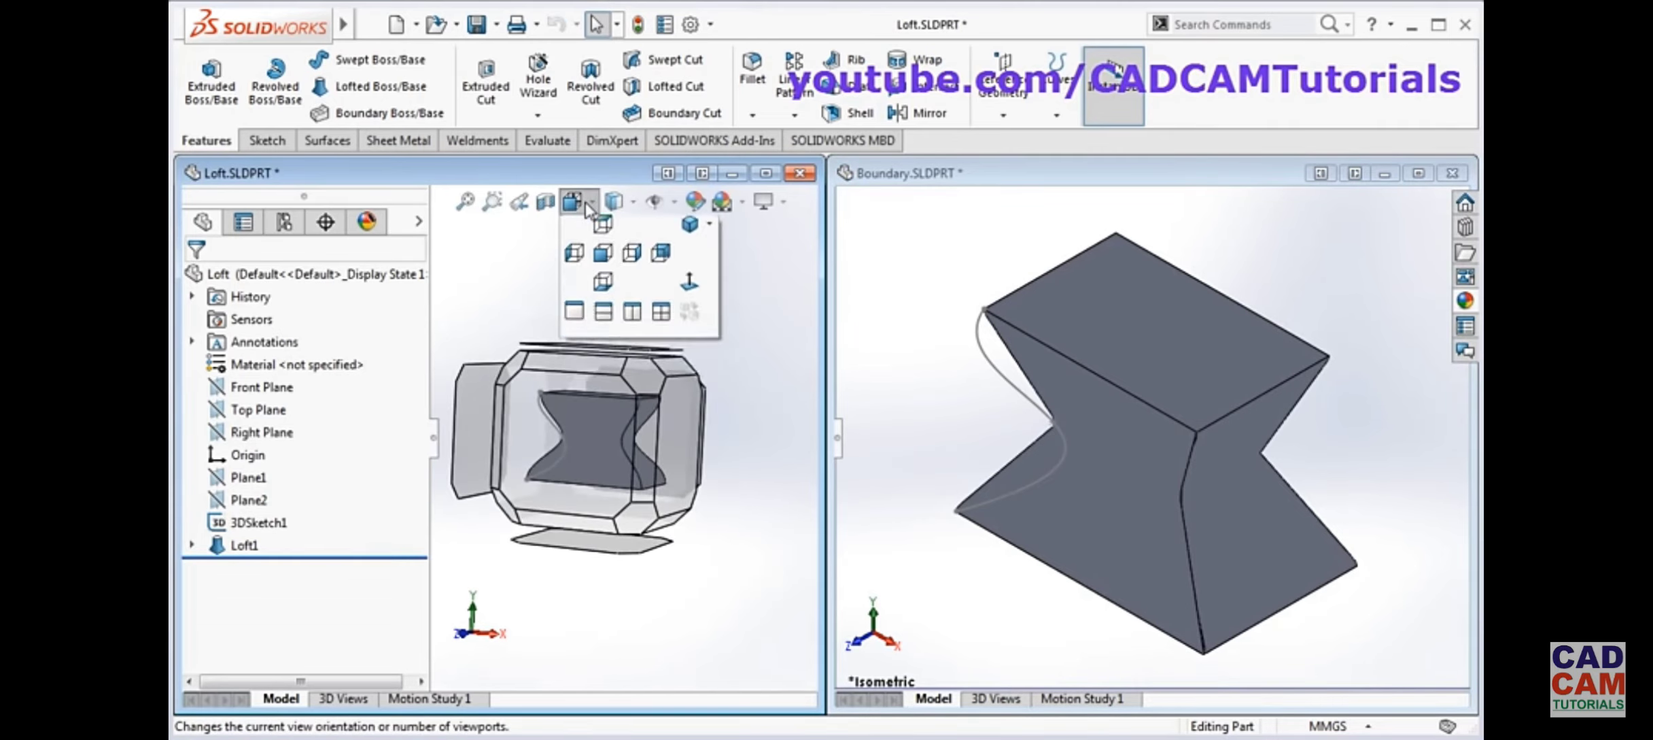
left_click(690, 263)
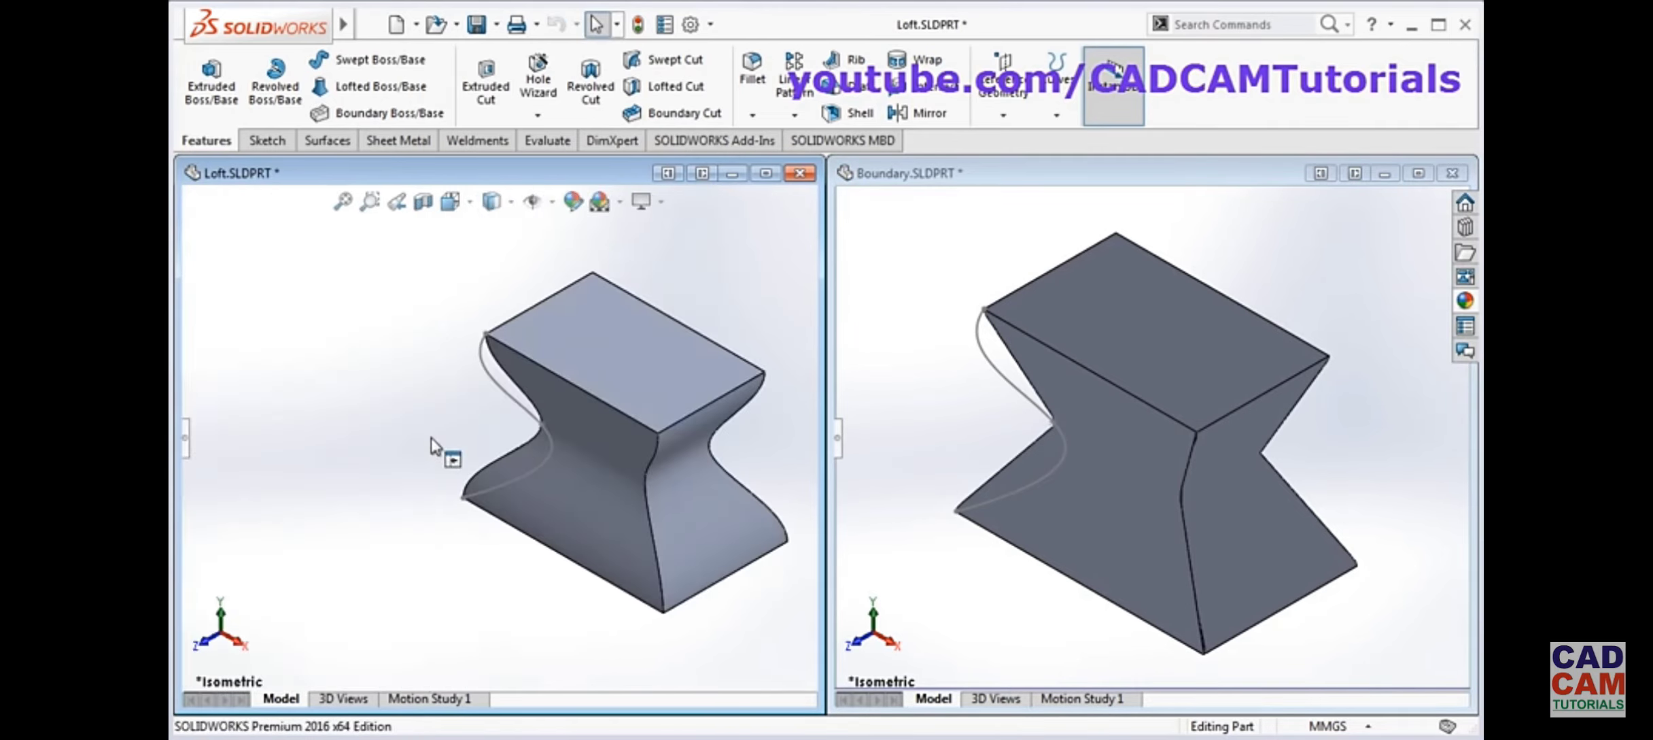
left_click(343, 201)
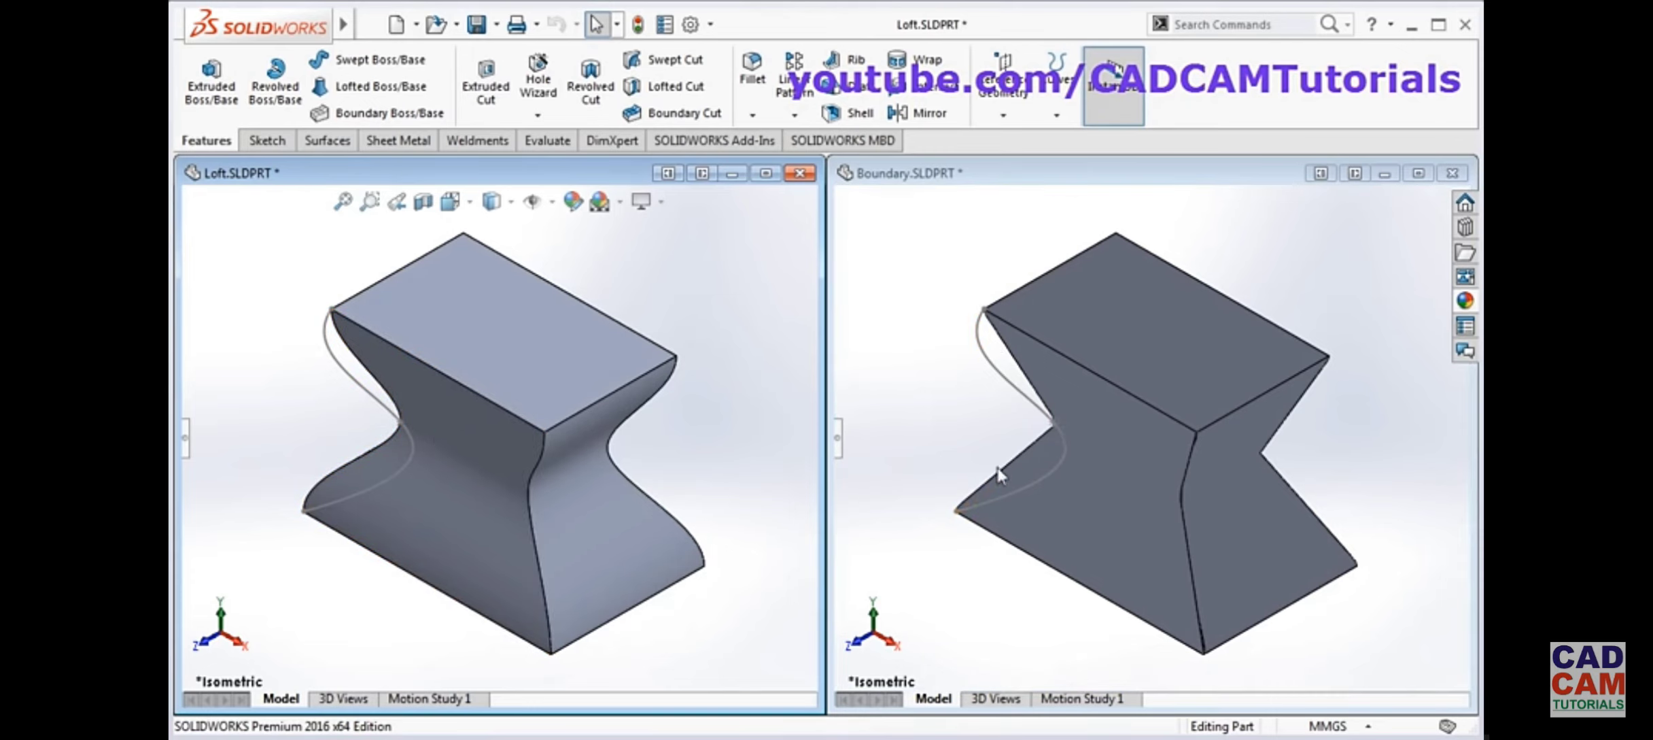
Maximize the Boundary.SLDPRT window so it fills the graphics area alone
middle_click_drag(1098, 472, 1012, 526)
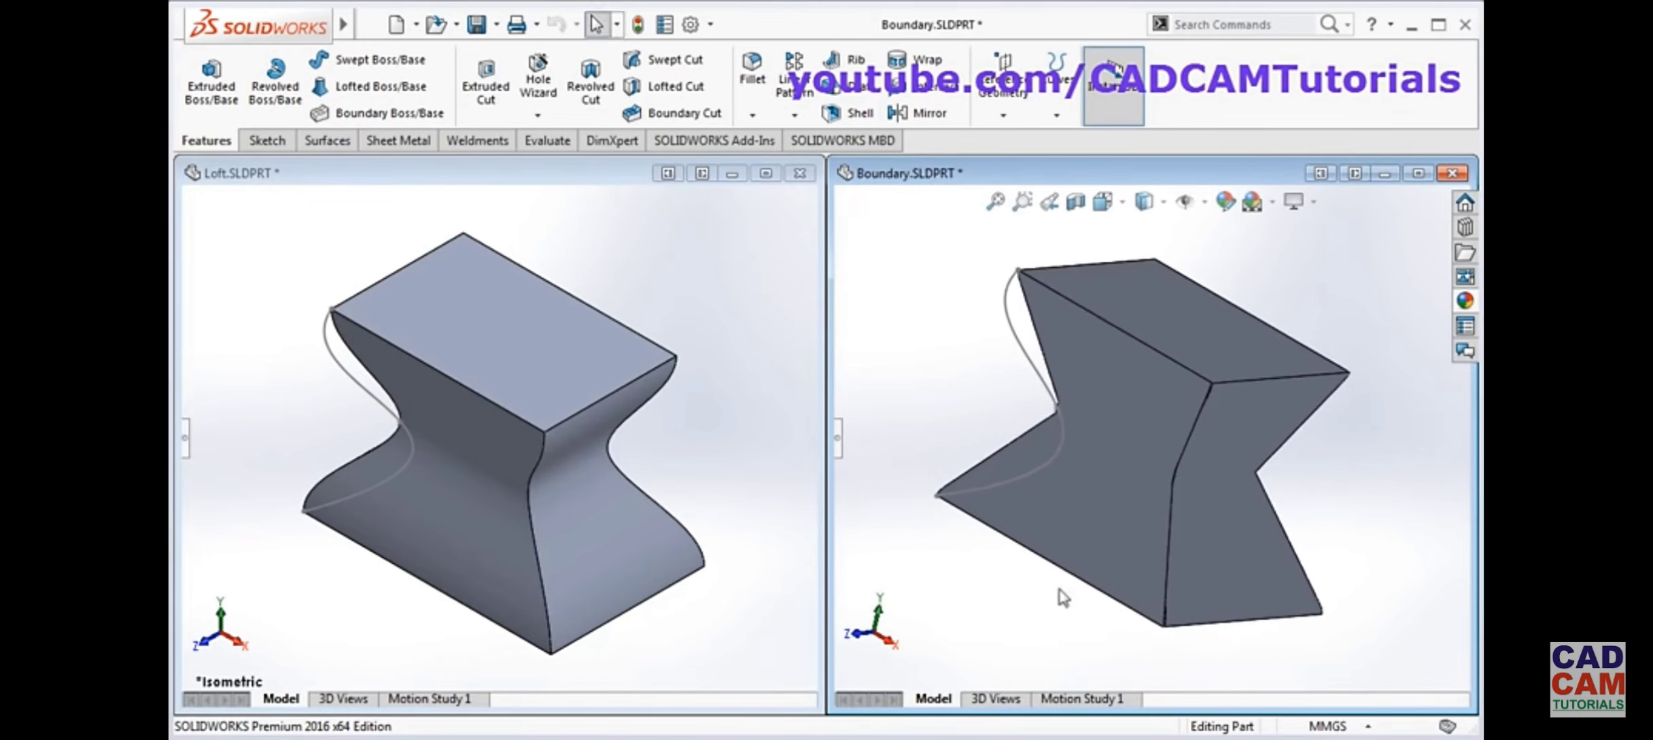
middle_click_drag(1045, 605, 1067, 617)
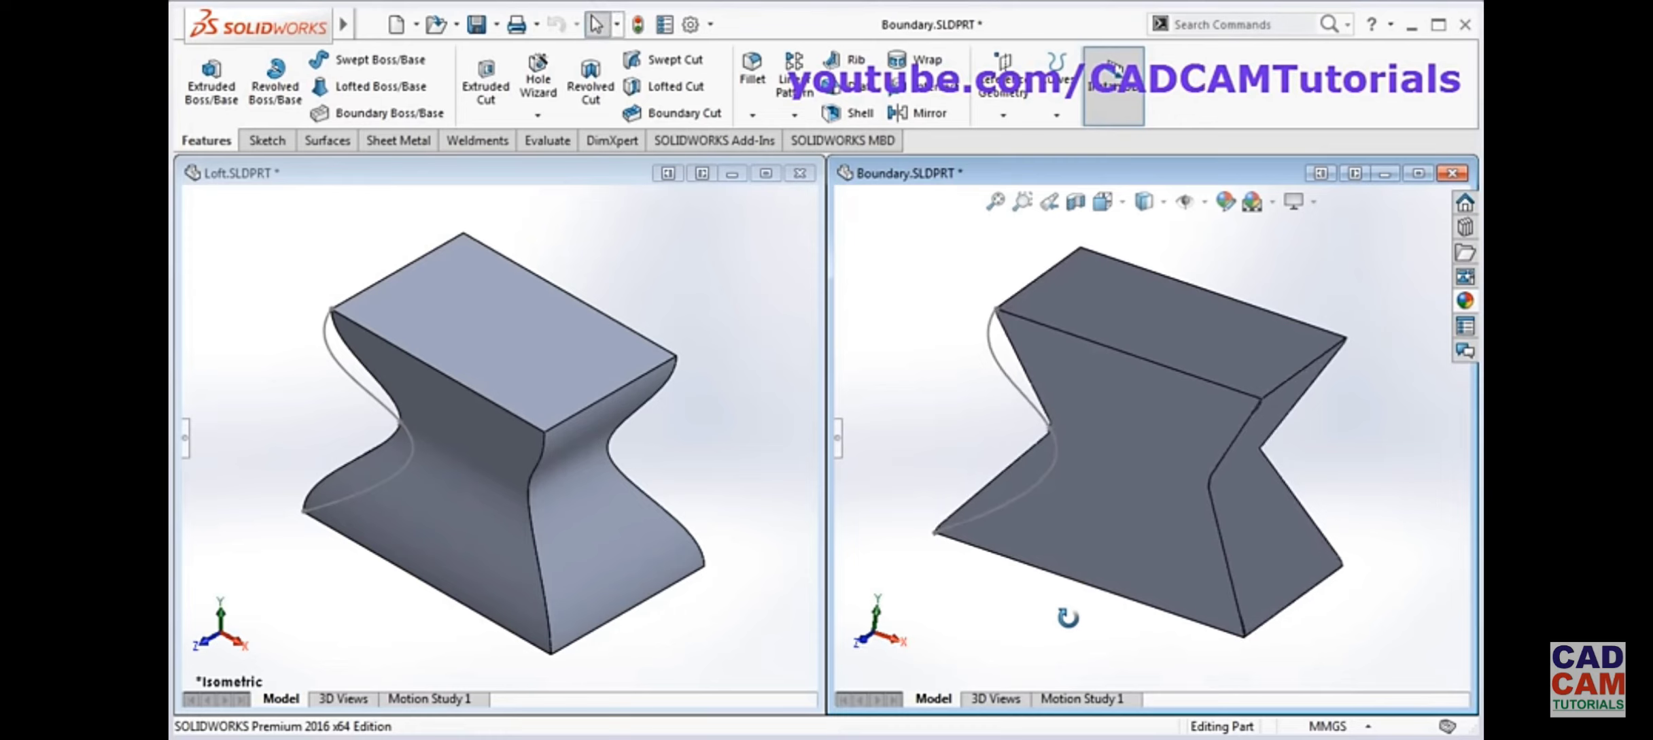
left_click(1419, 174)
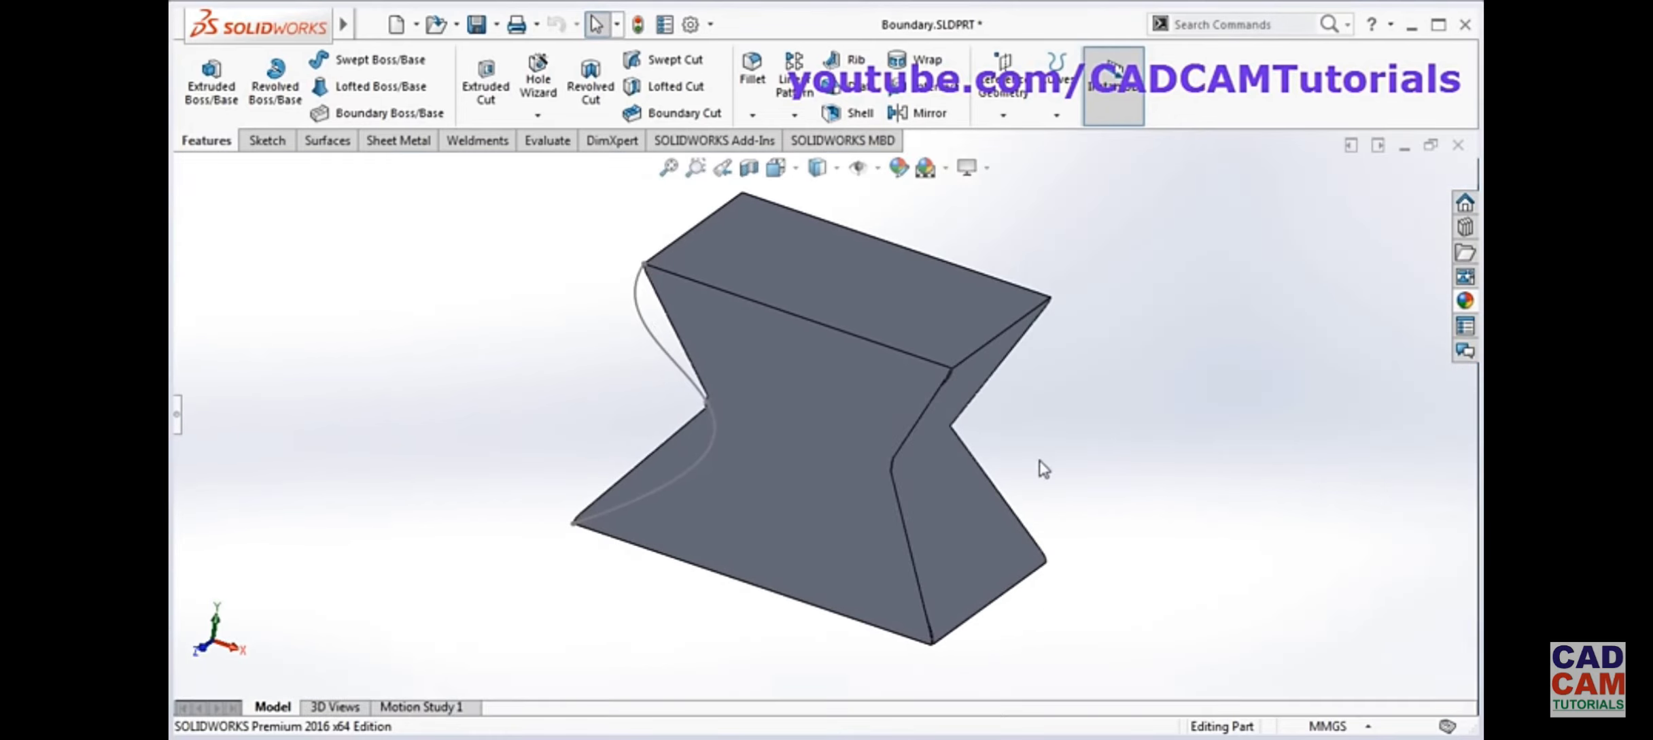
Reopen the Boundary1 feature for editing from the feature tree
left_click(179, 428)
middle_click_drag(741, 448, 363, 479)
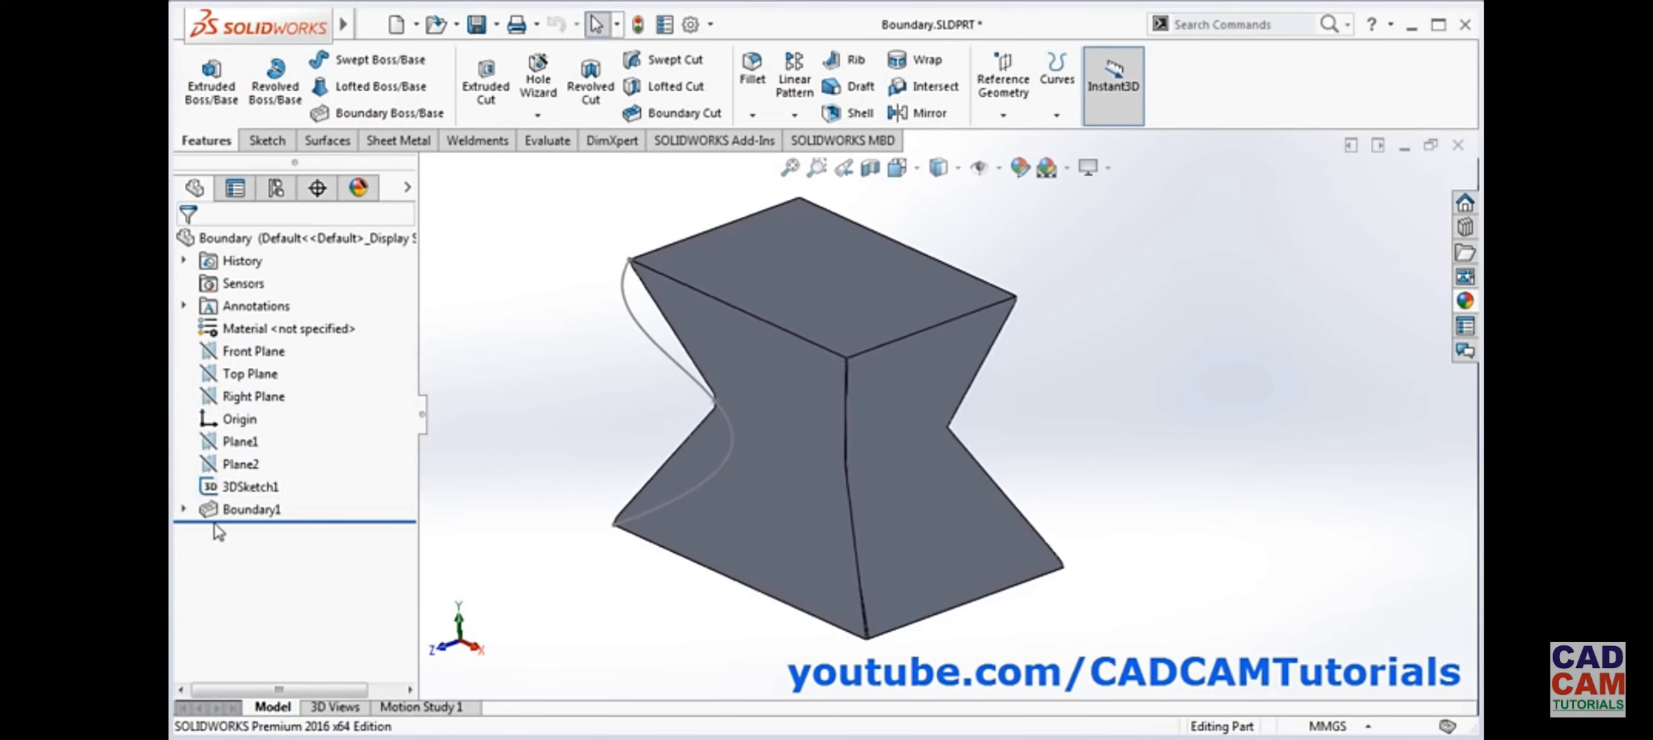
left_click(238, 509)
left_click(235, 464)
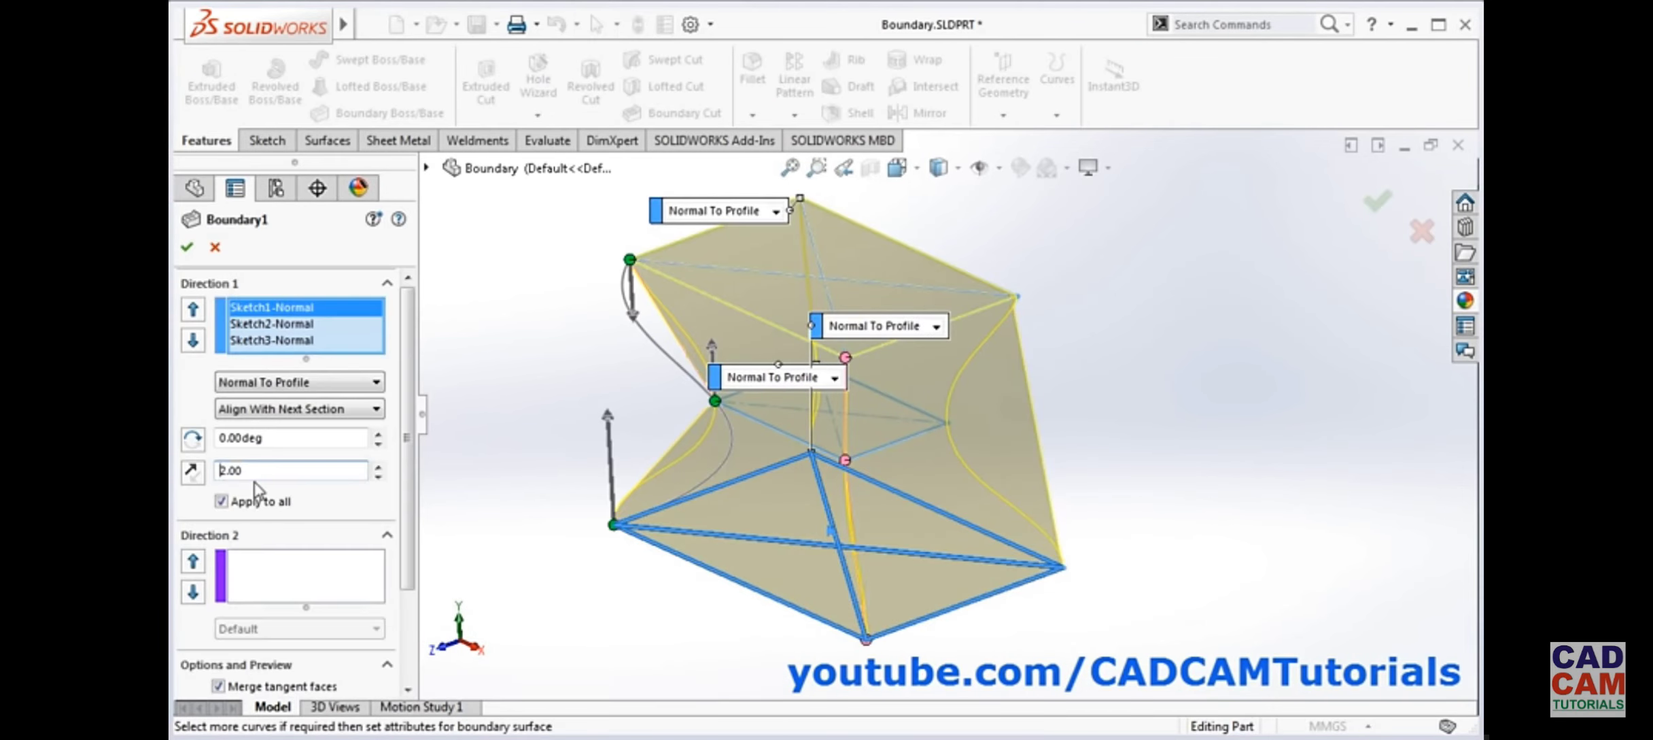
Set tangent lengths of 0.50 for Sketch2-Normal and 2.00 for Sketch3-Normal
left_click(289, 325)
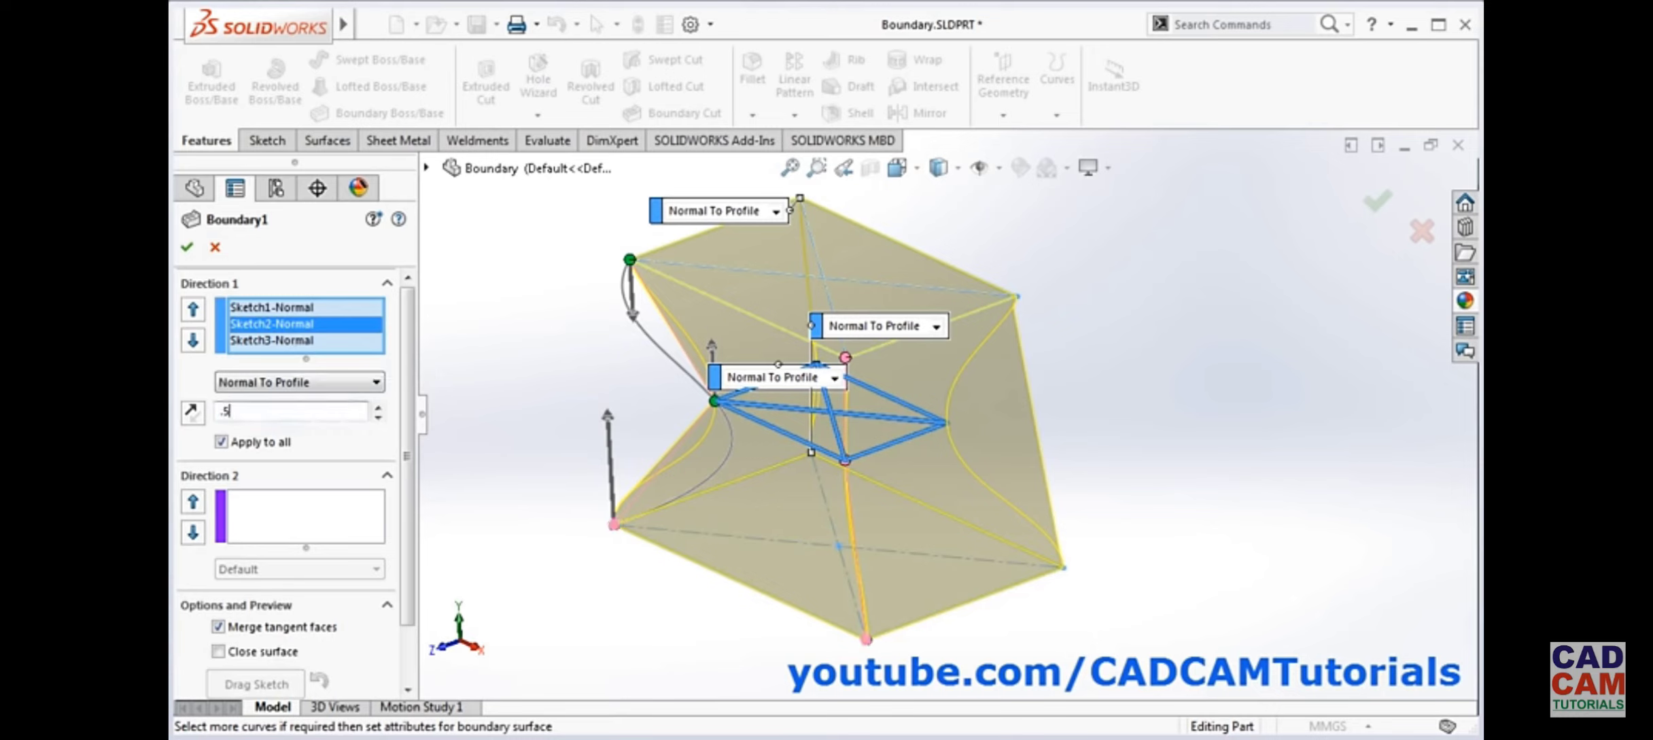
key("Return")
left_click(277, 340)
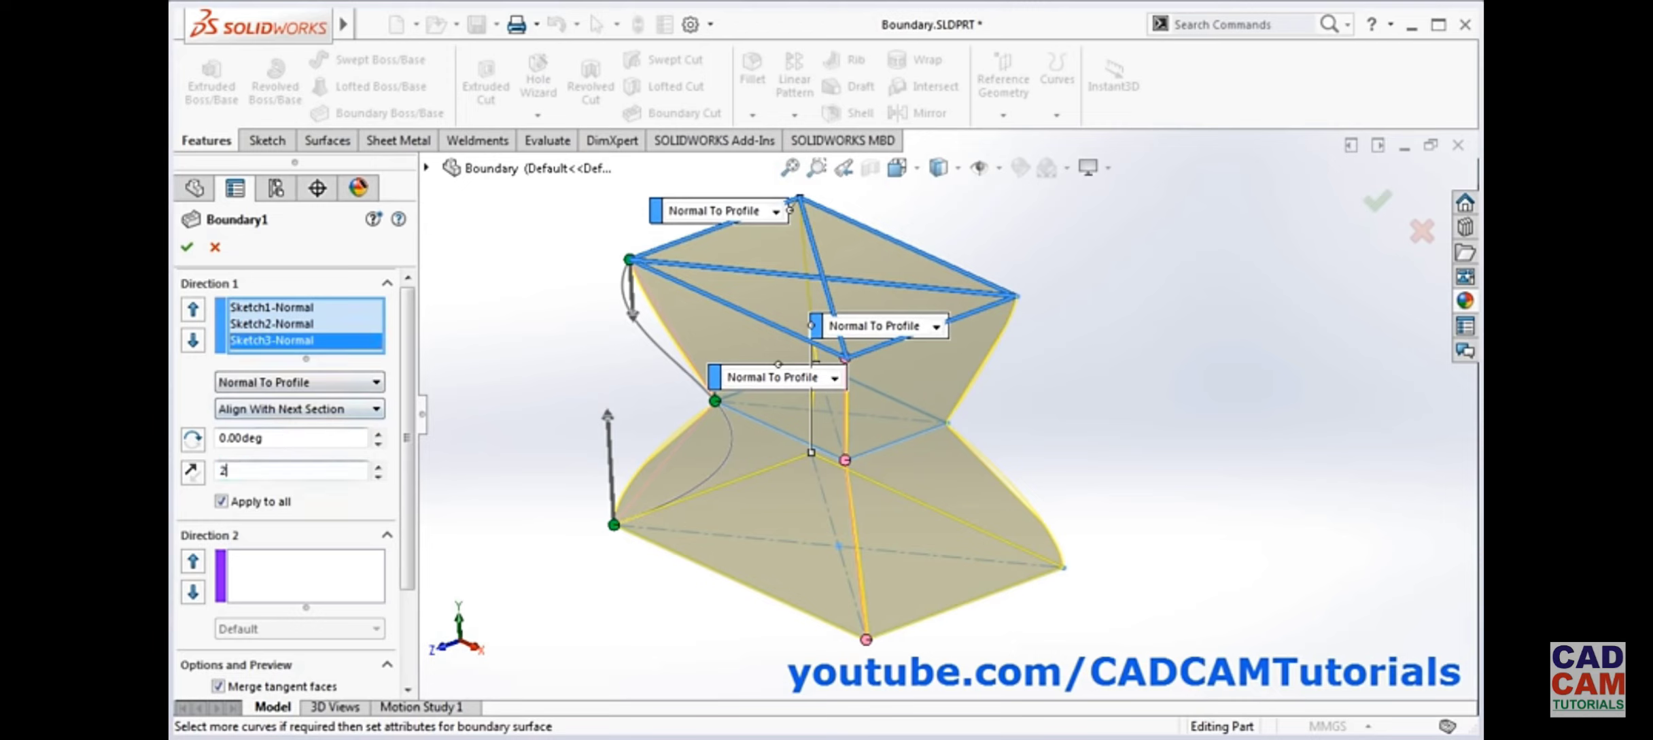
type("2")
key("Return")
middle_click_drag(632, 548, 693, 354)
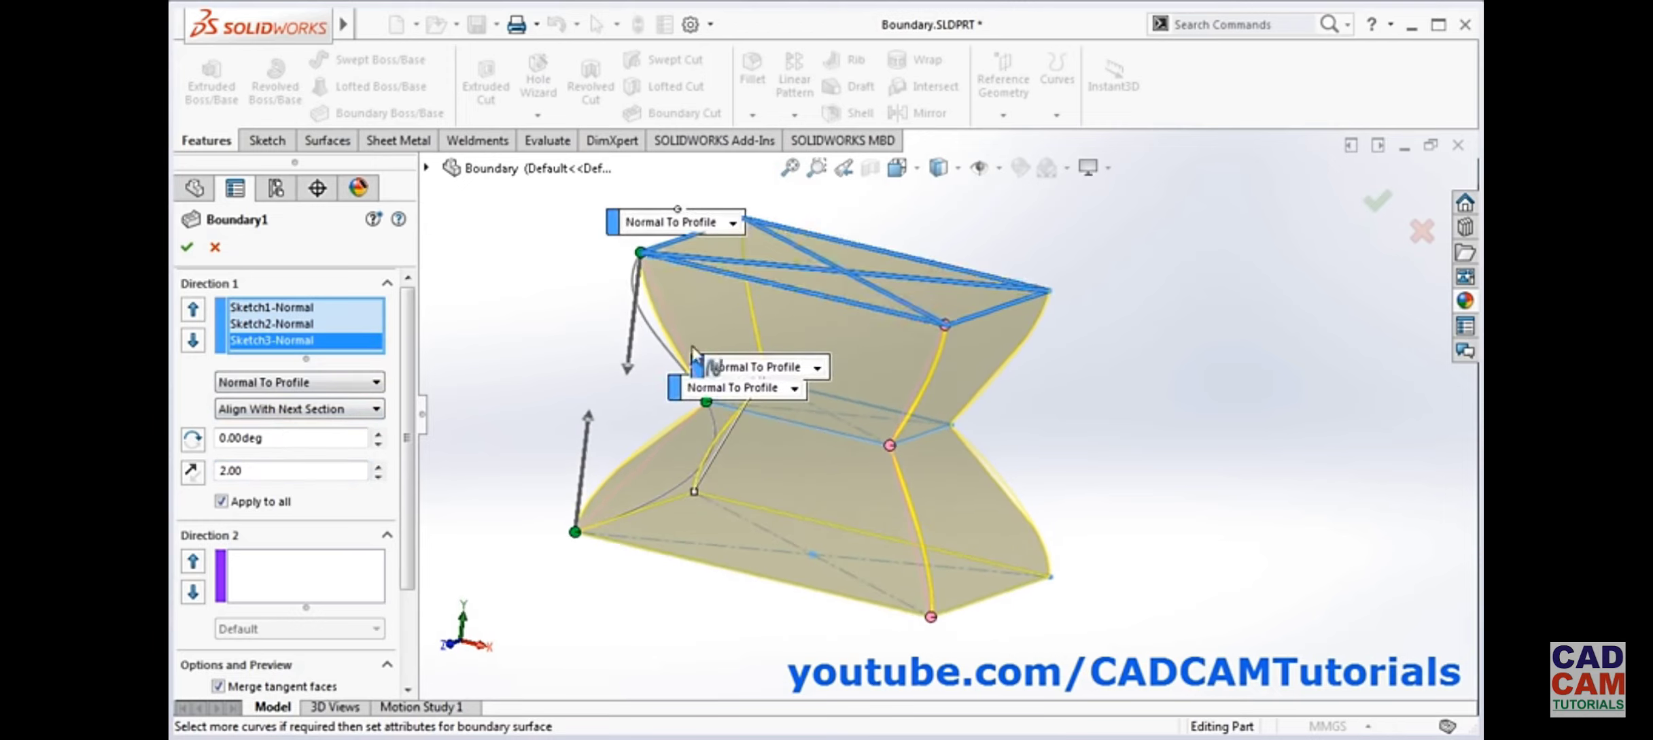